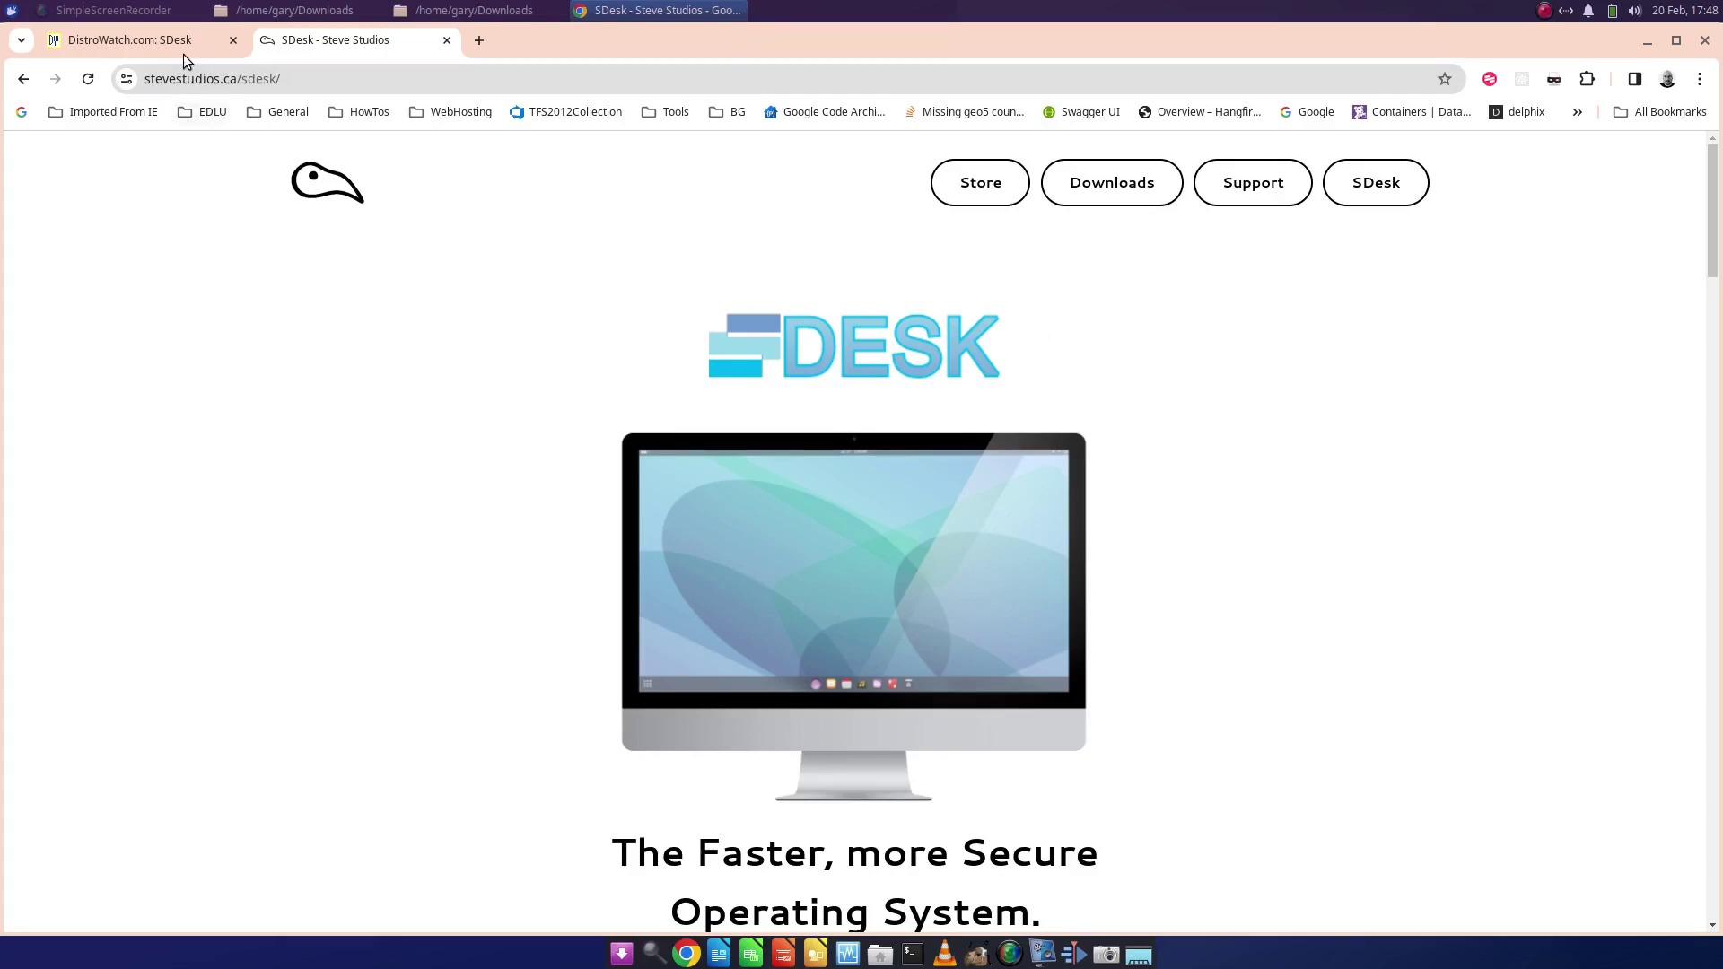
- Go from the SDesk page back to the DistroWatch news index for SDesk and scroll down
{"action": "left_click", "coordinate": [157, 45]}
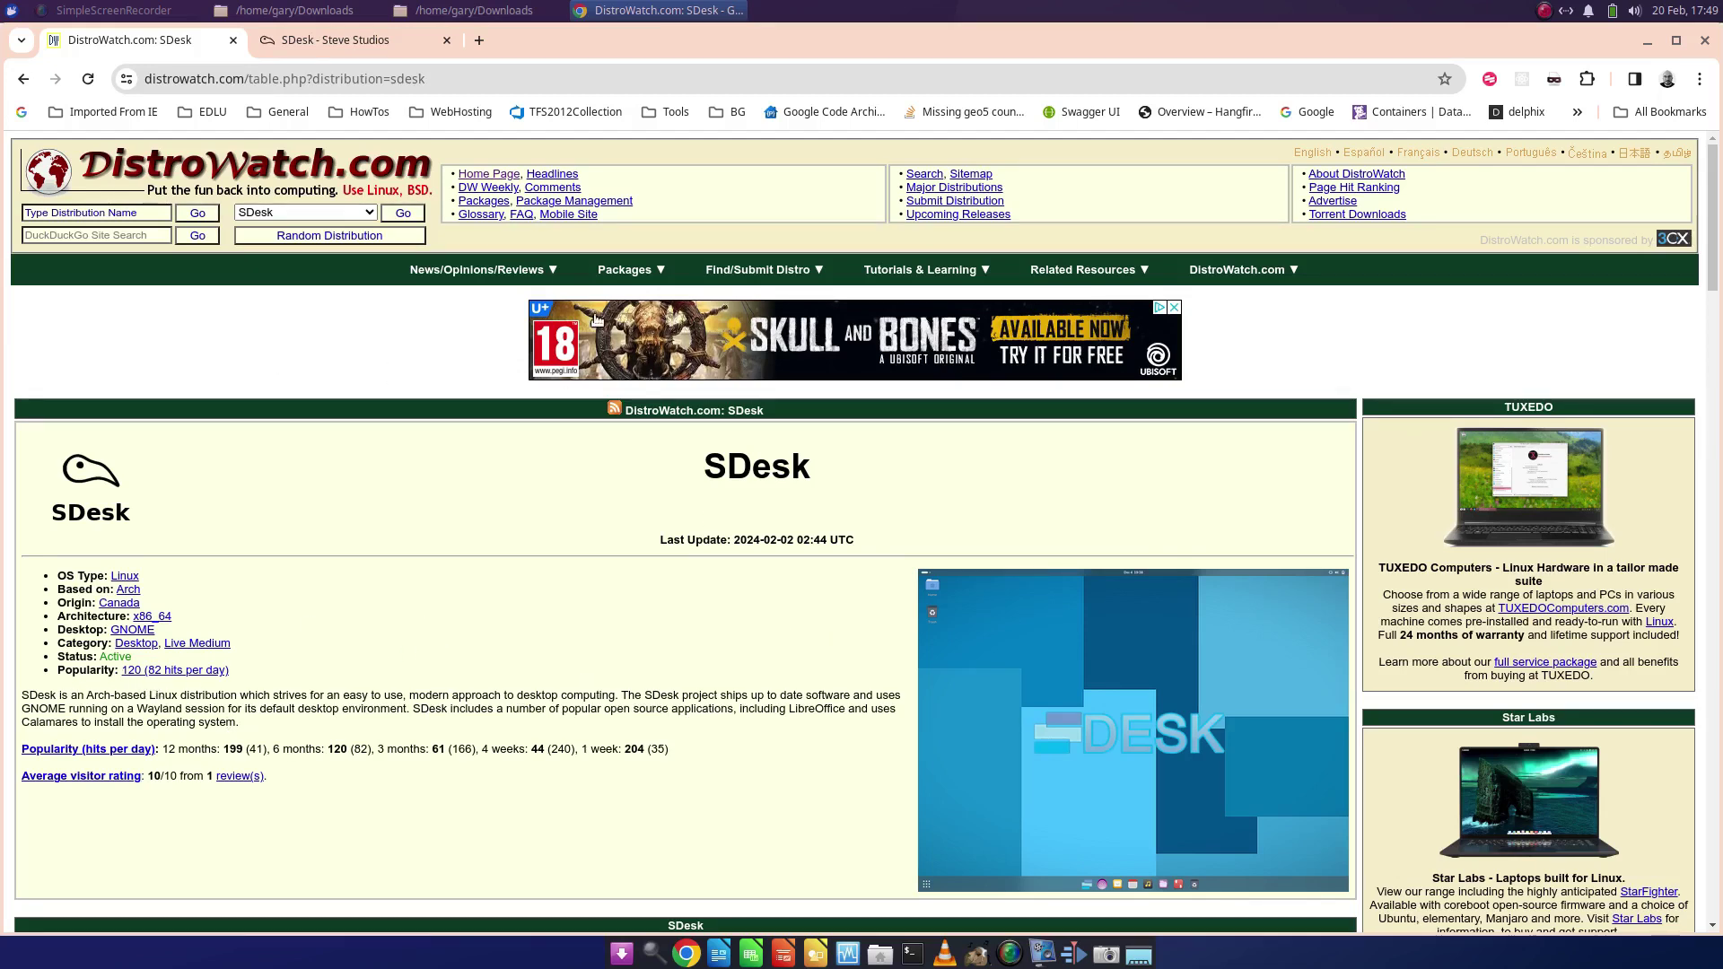
{"action": "left_click", "coordinate": [21, 81]}
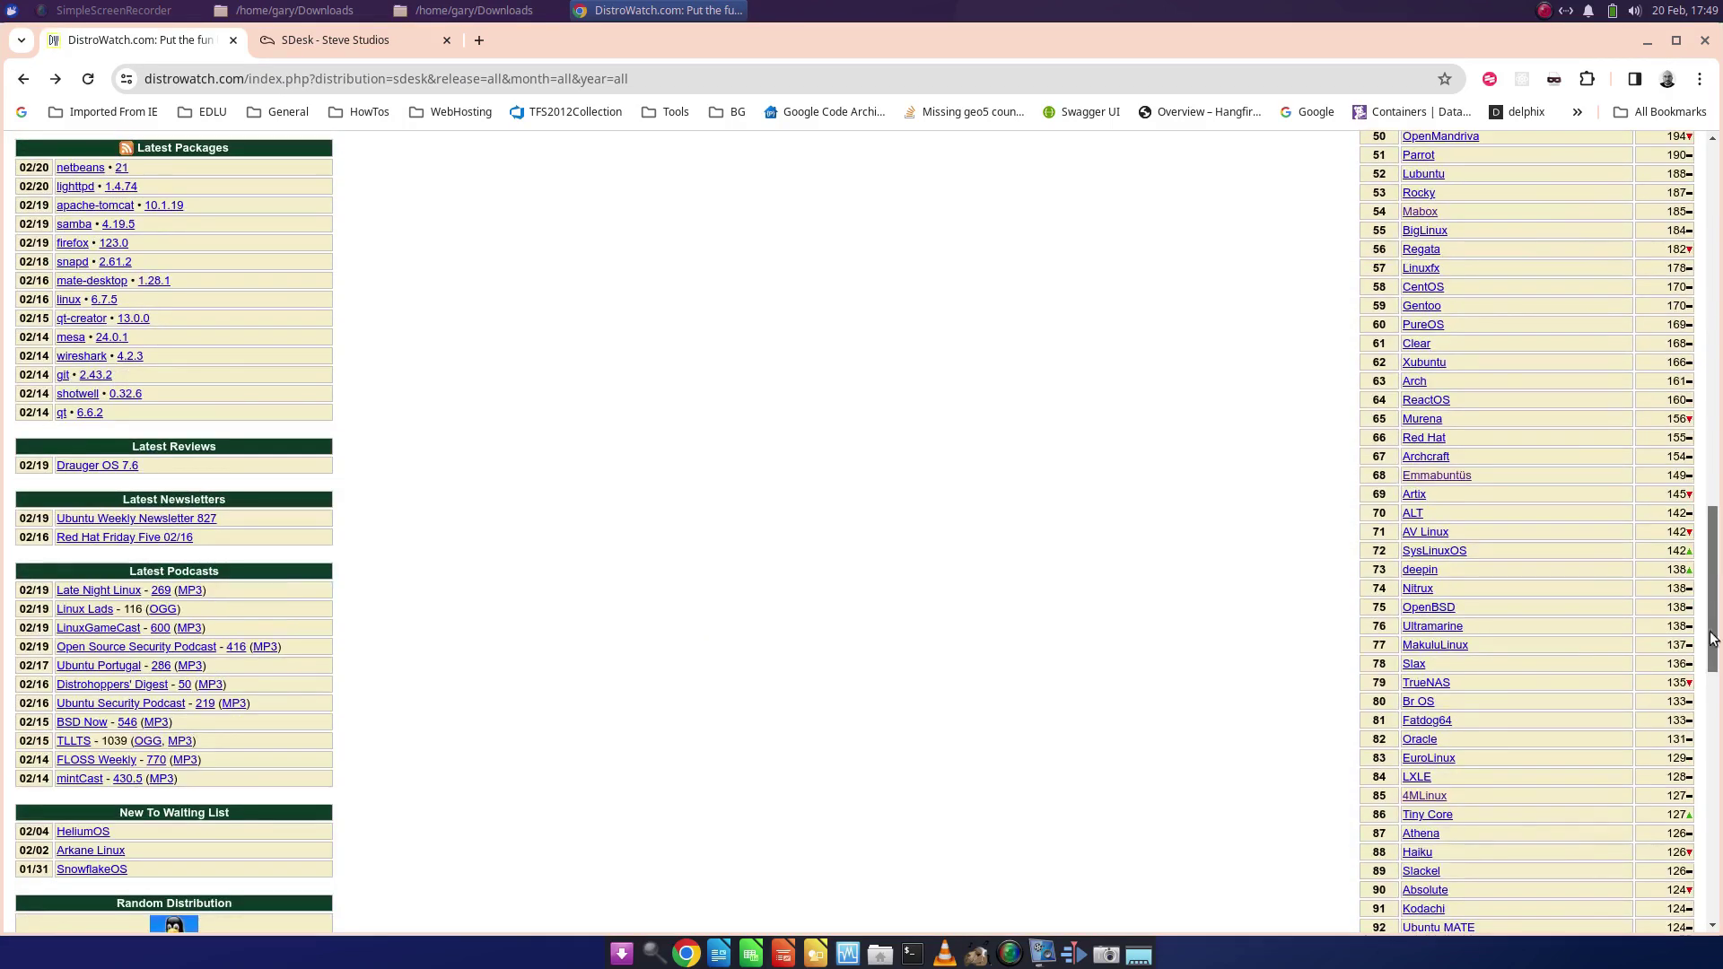
{"action": "scroll", "coordinate": [1699, 721], "scroll_direction": "down", "scroll_amount": 1}
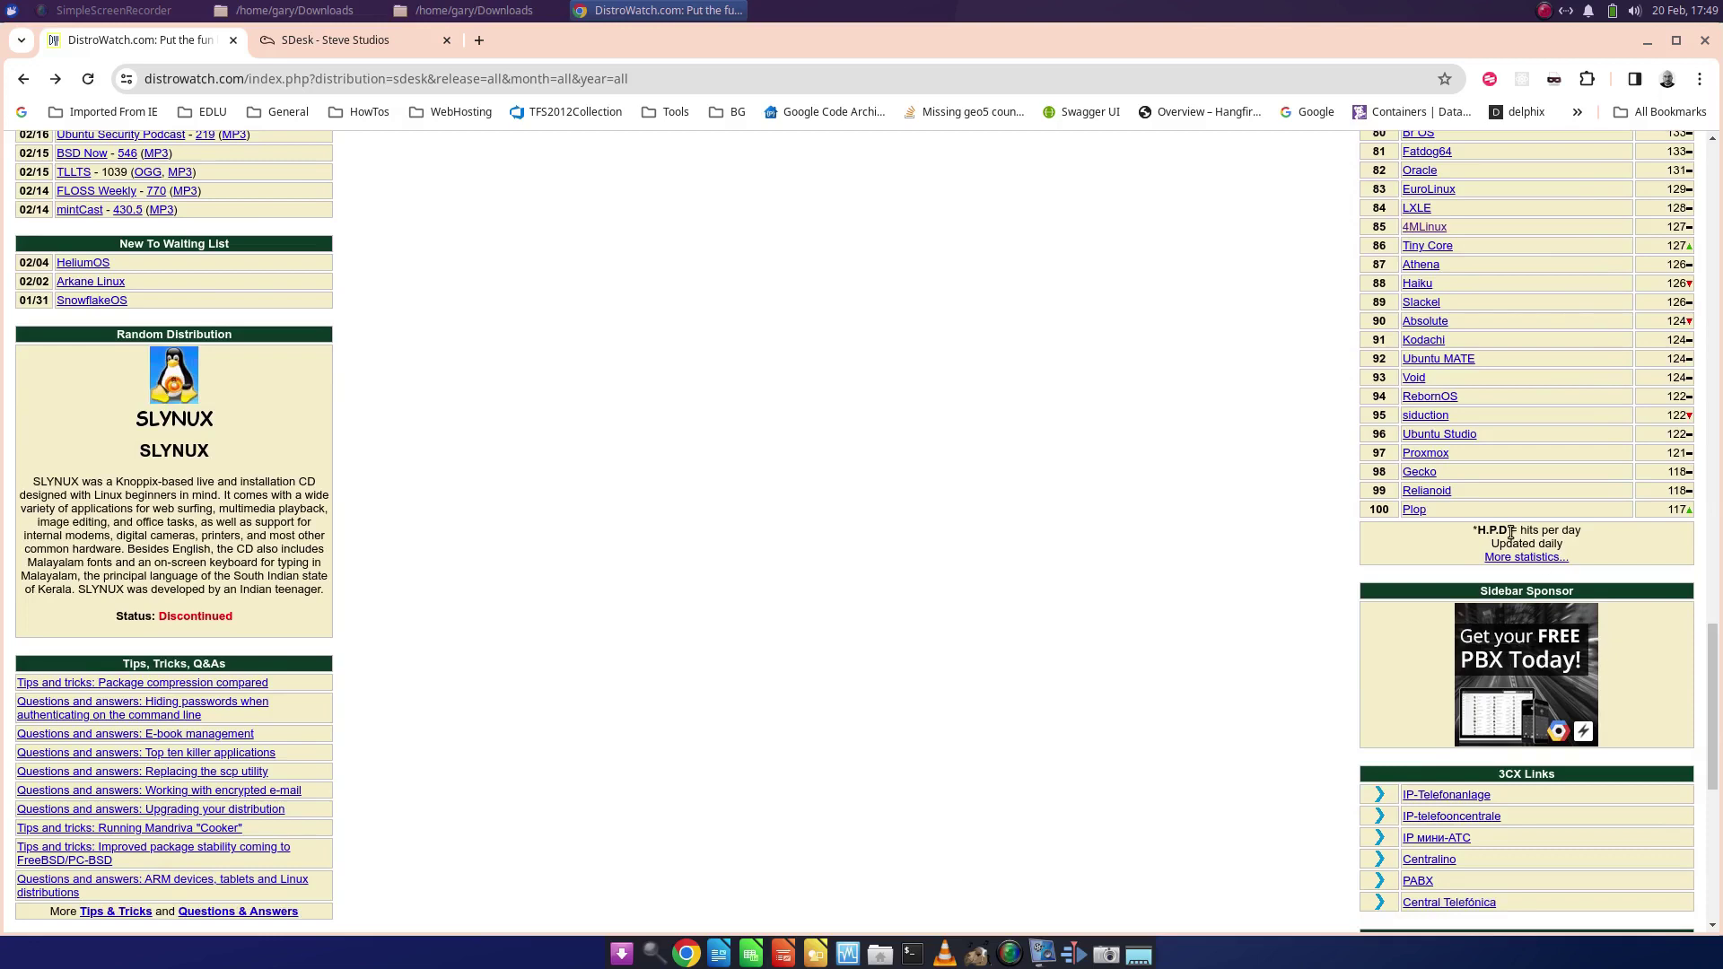
{"action": "left_click", "coordinate": [1507, 557]}
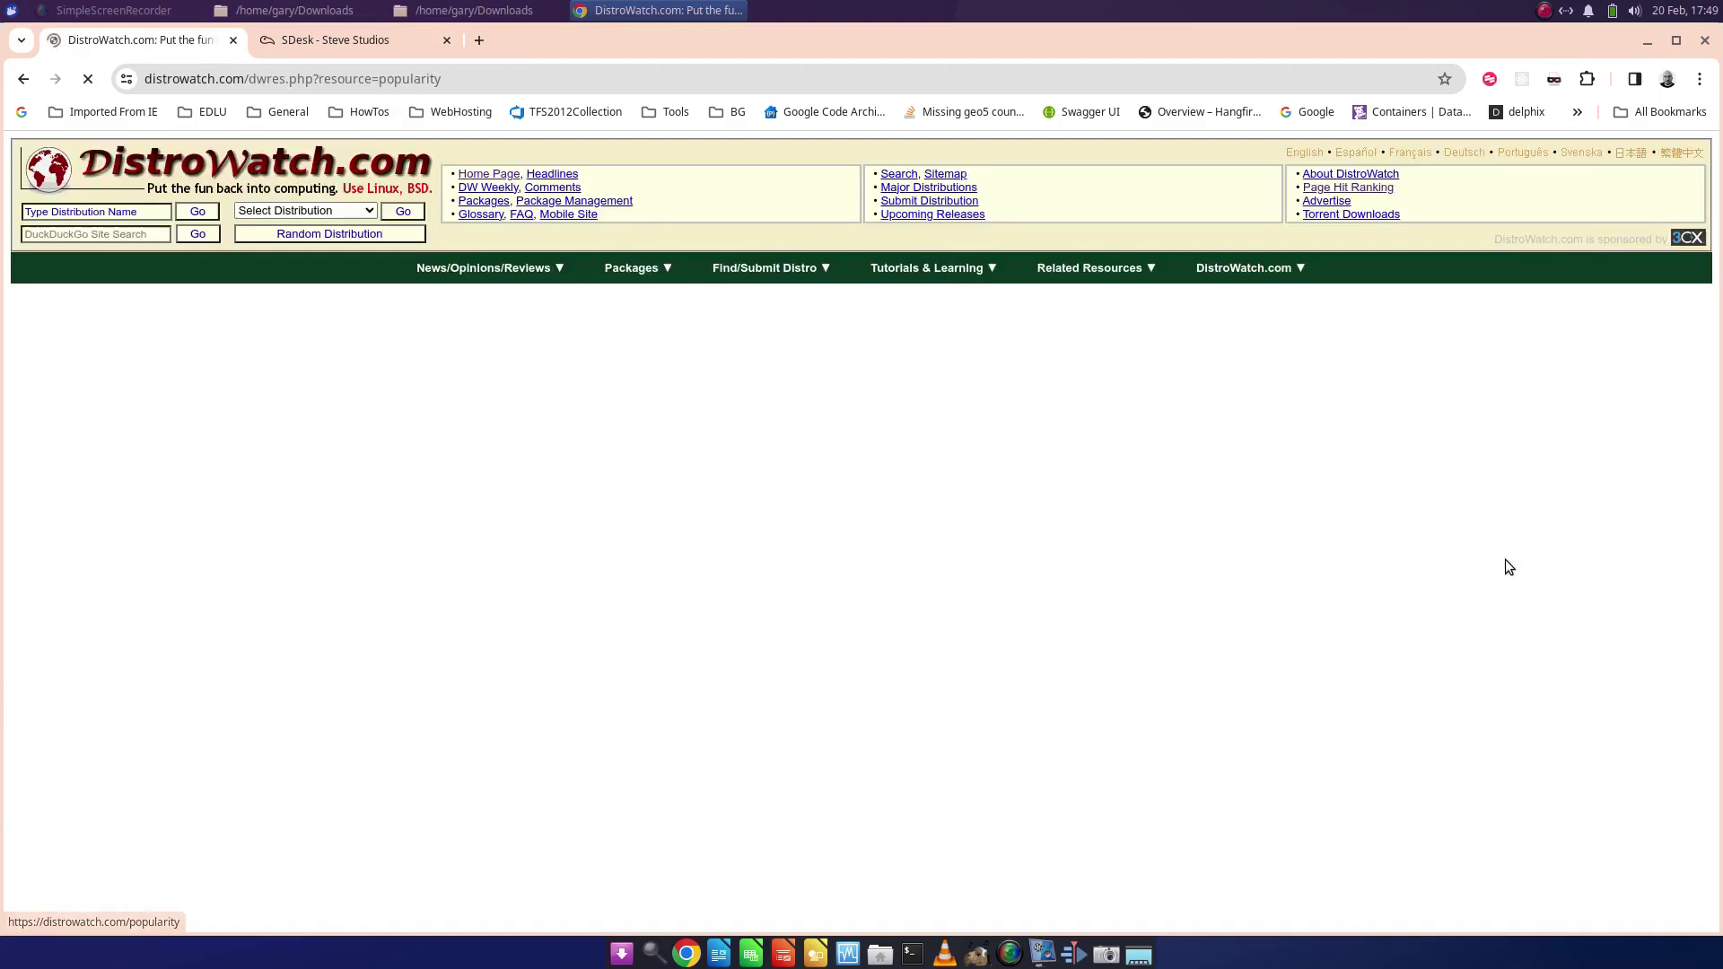
{"action": "key", "text": "ctrl+f"}
{"action": "type", "text": "sdesk"}
{"action": "key", "text": "Escape"}
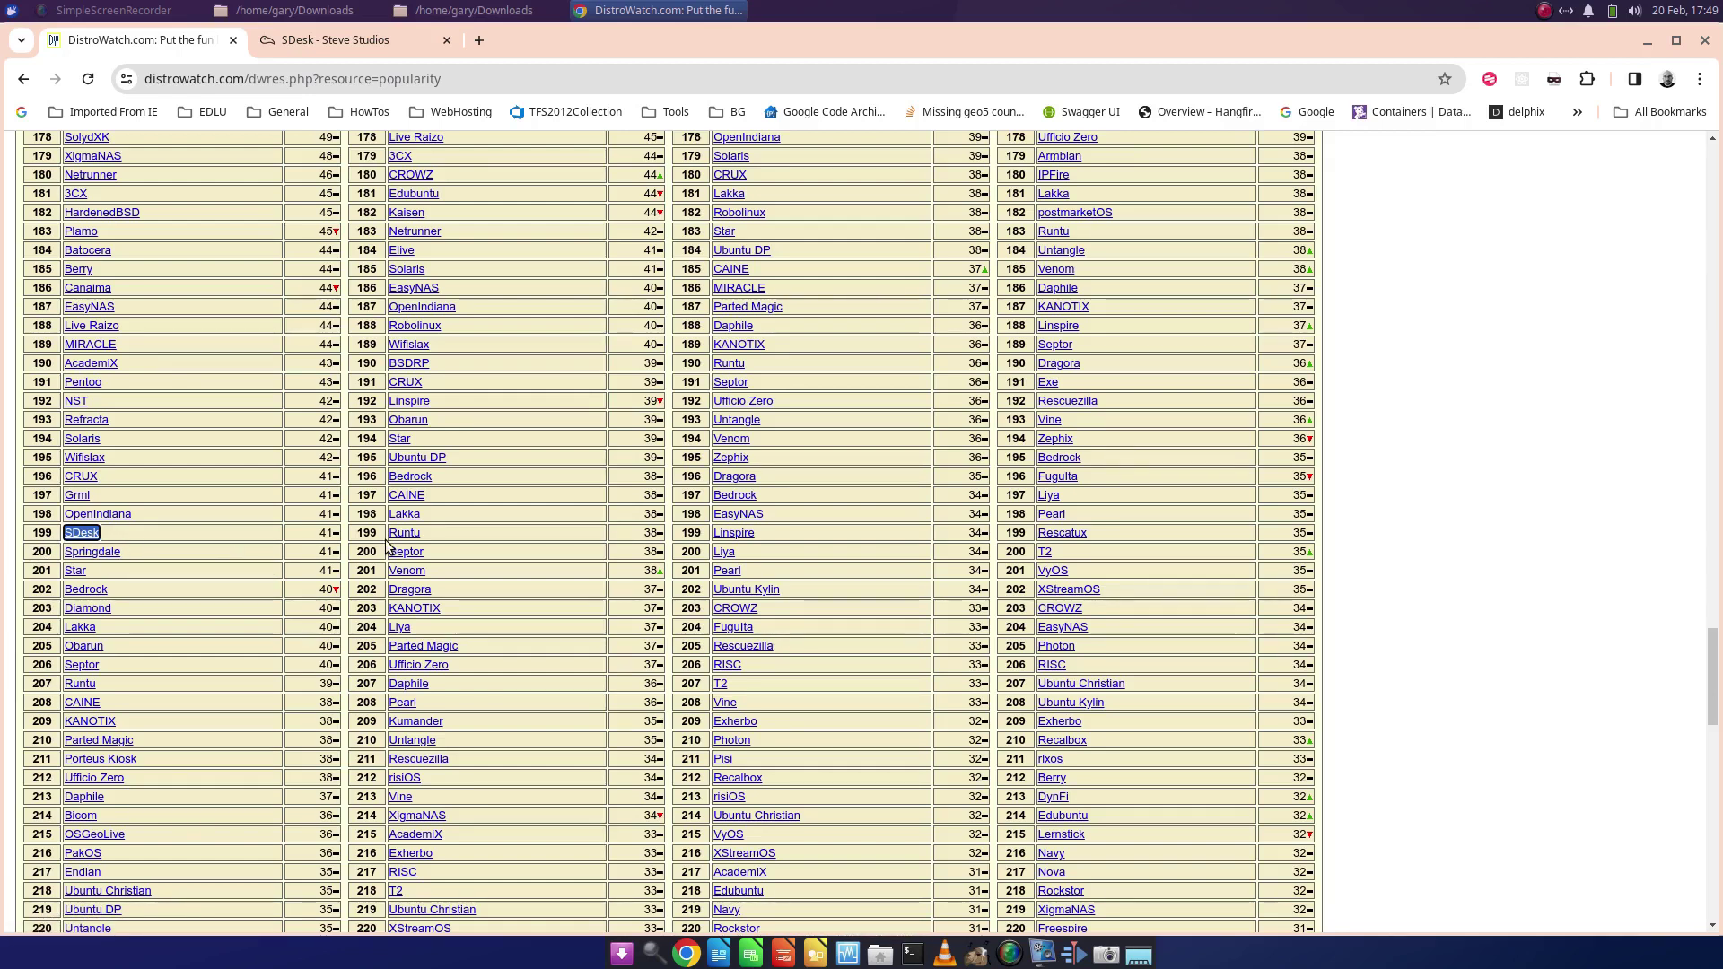
{"action": "scroll", "coordinate": [250, 538], "scroll_direction": "up", "scroll_amount": 20}
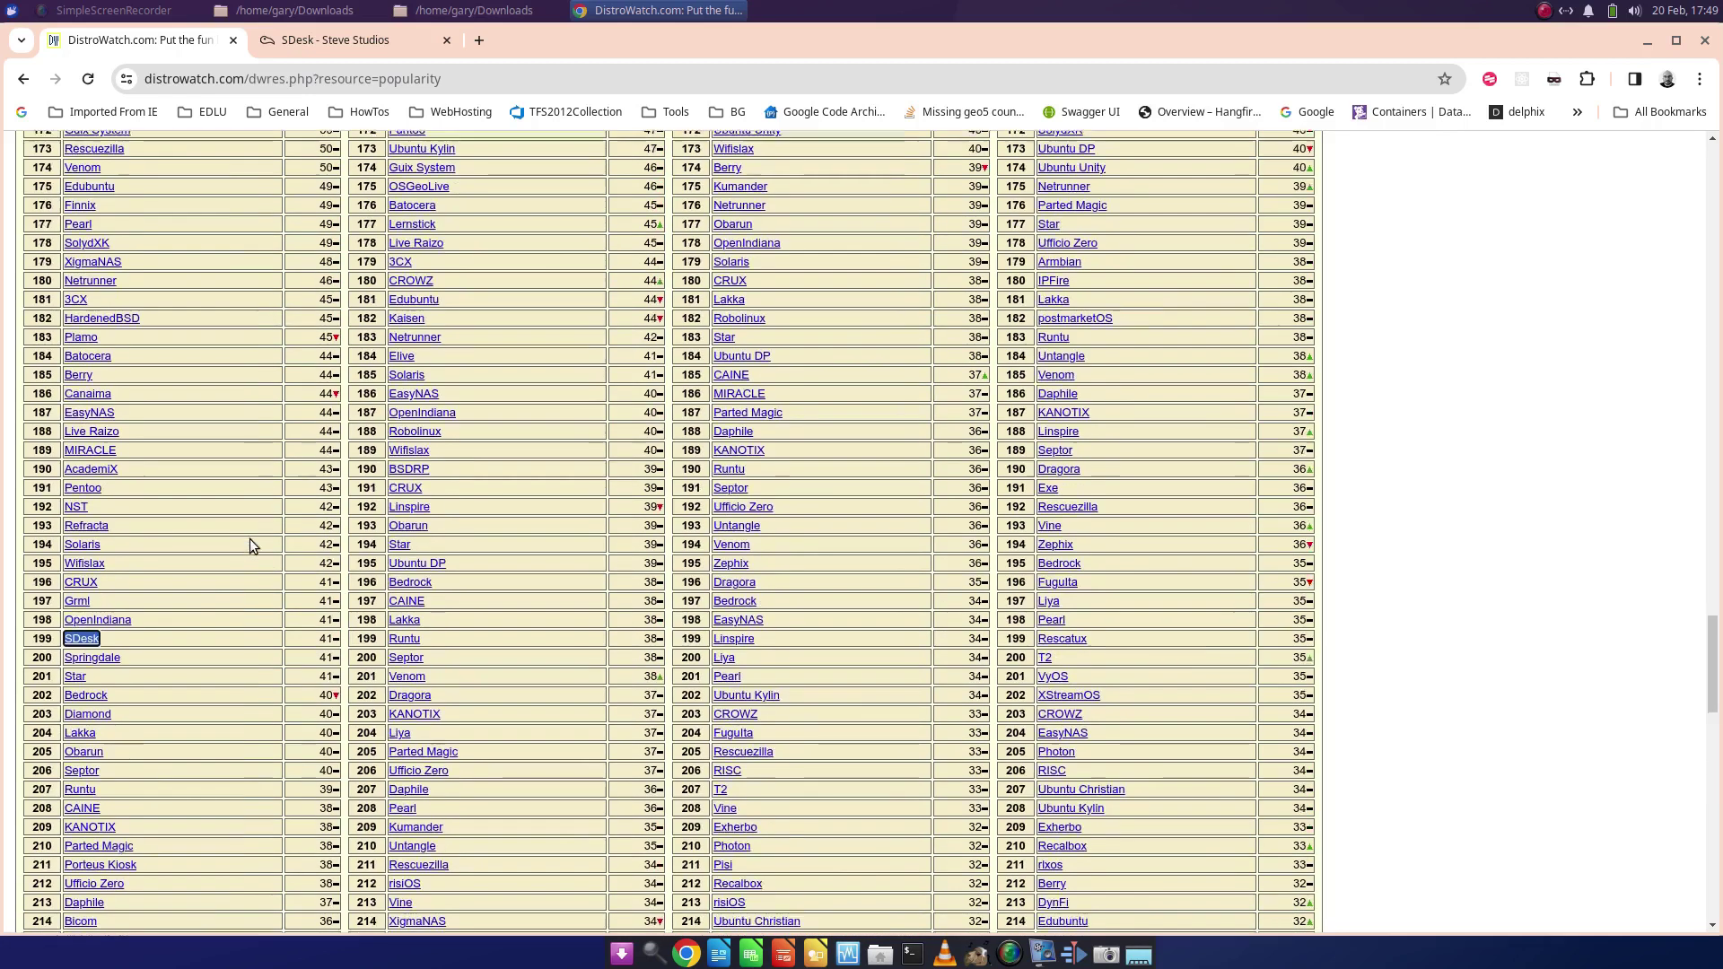
{"action": "scroll", "coordinate": [250, 541], "scroll_direction": "down", "scroll_amount": 13}
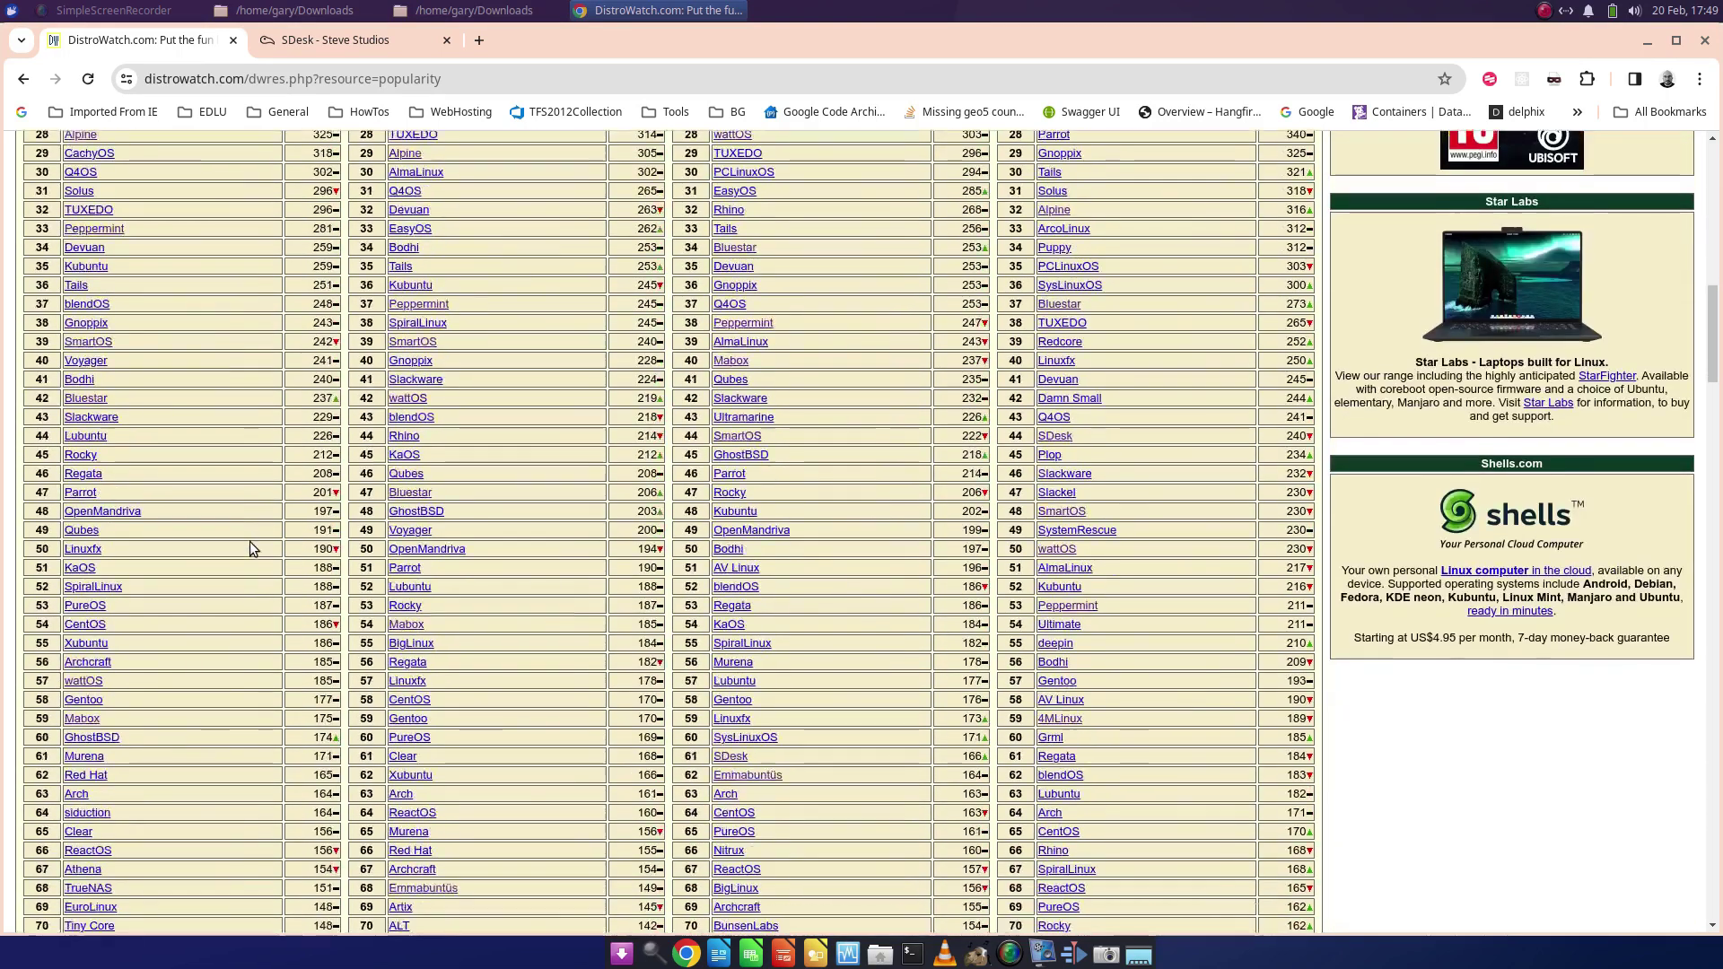
{"action": "key", "text": "ctrl+f"}
{"action": "left_click", "coordinate": [1409, 118]}
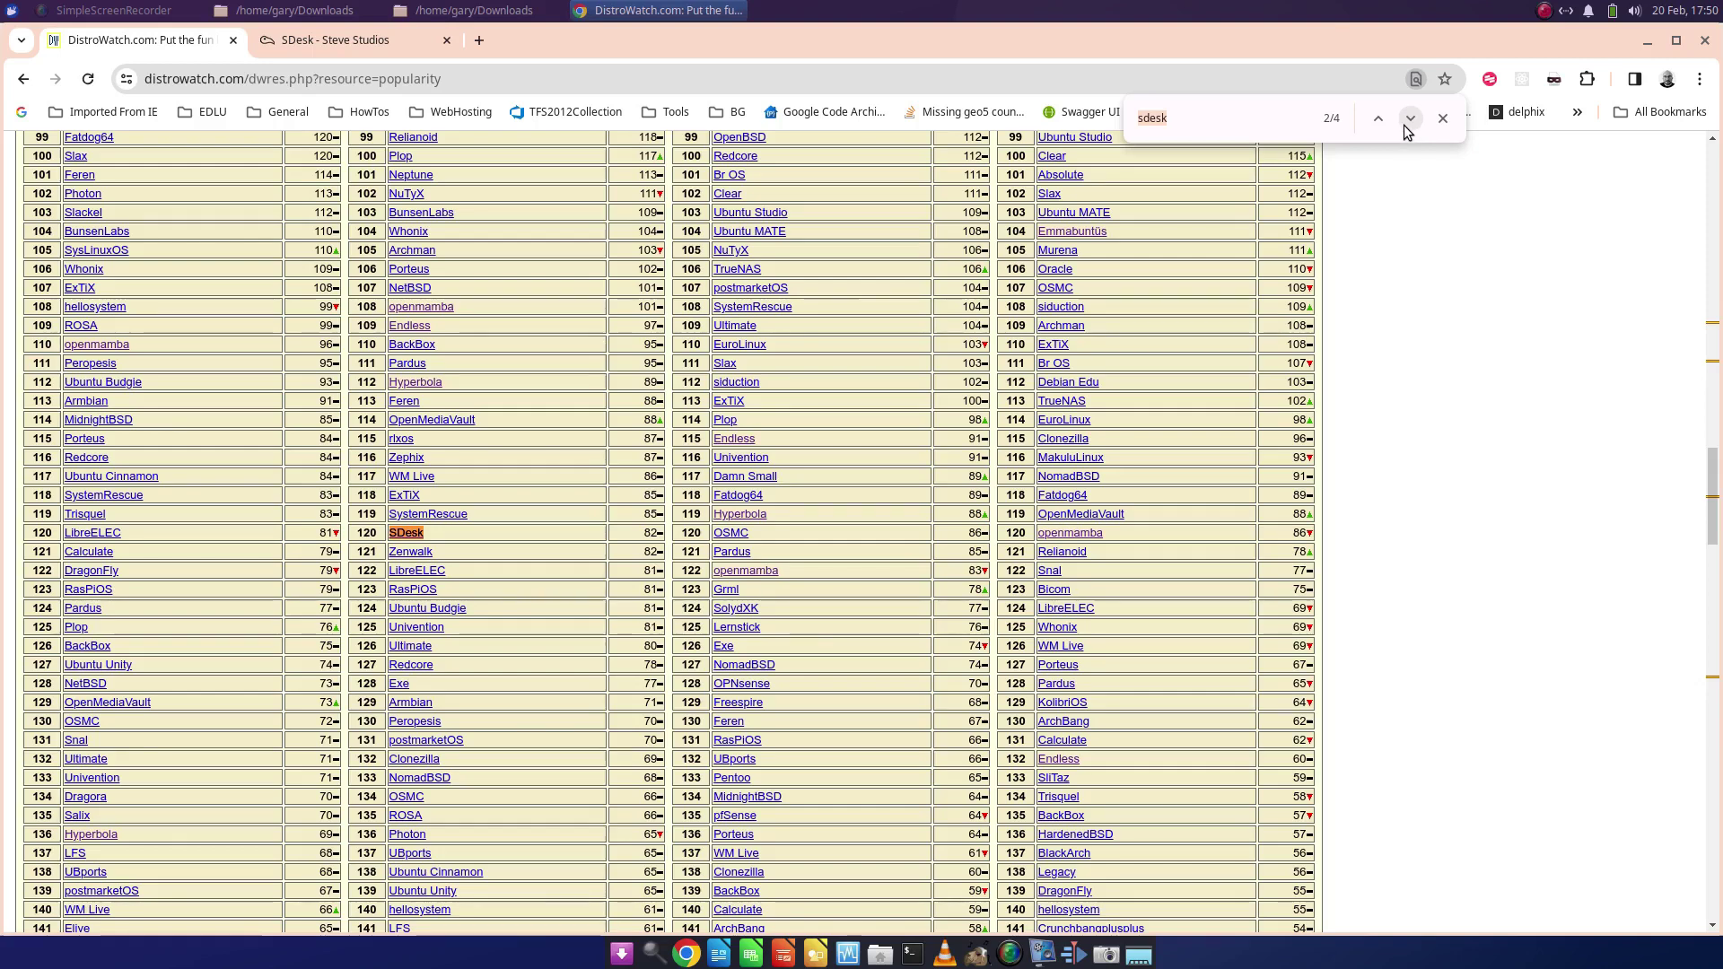
{"action": "left_click", "coordinate": [1409, 122]}
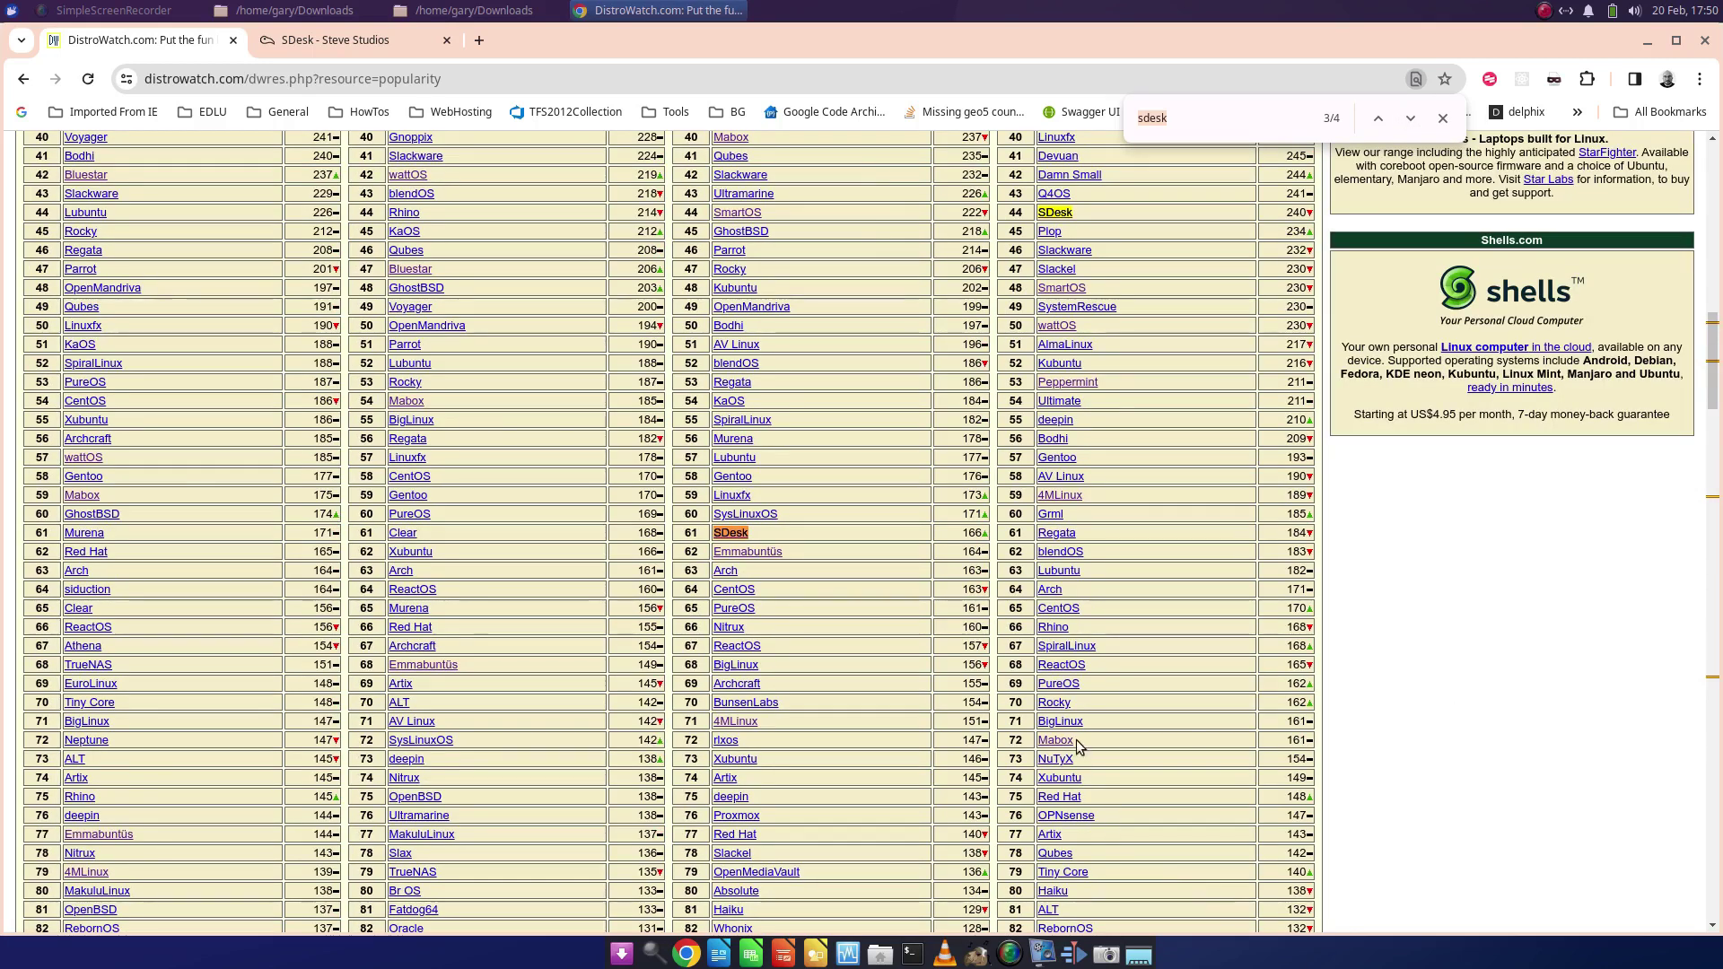
{"action": "scroll", "coordinate": [1080, 735], "scroll_direction": "up", "scroll_amount": 10}
{"action": "scroll", "coordinate": [1080, 736], "scroll_direction": "up", "scroll_amount": 3}
{"action": "scroll", "coordinate": [1596, 431], "scroll_direction": "down", "scroll_amount": 5}
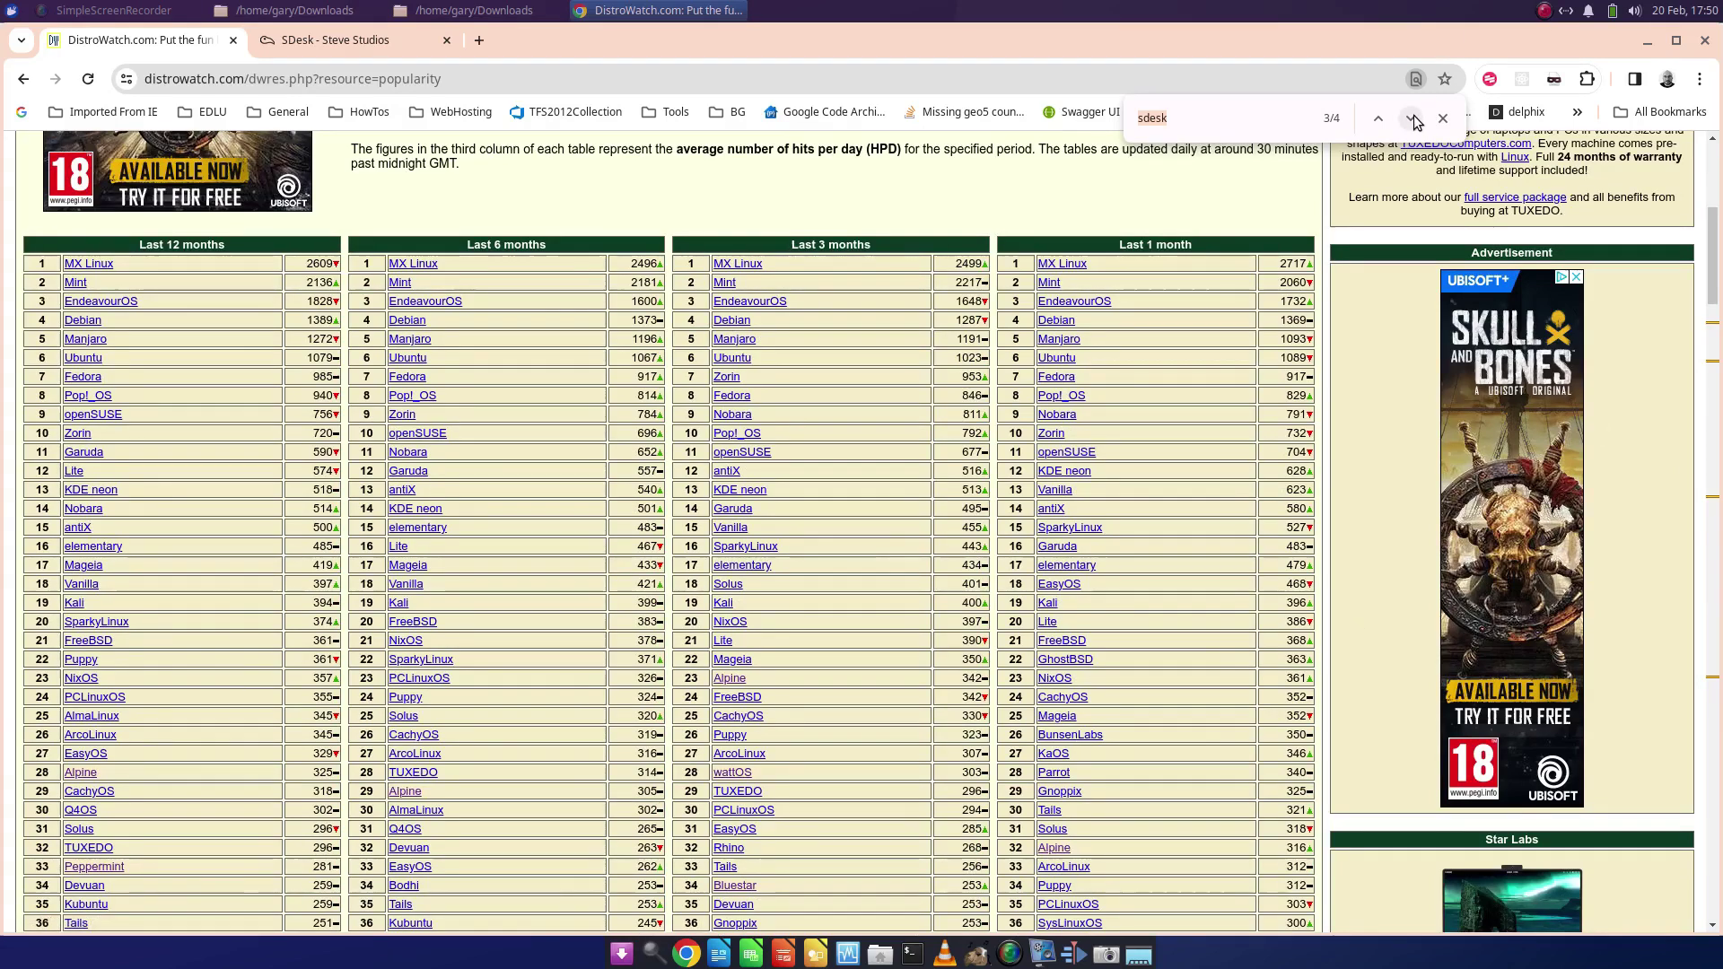
{"action": "left_click", "coordinate": [1410, 118]}
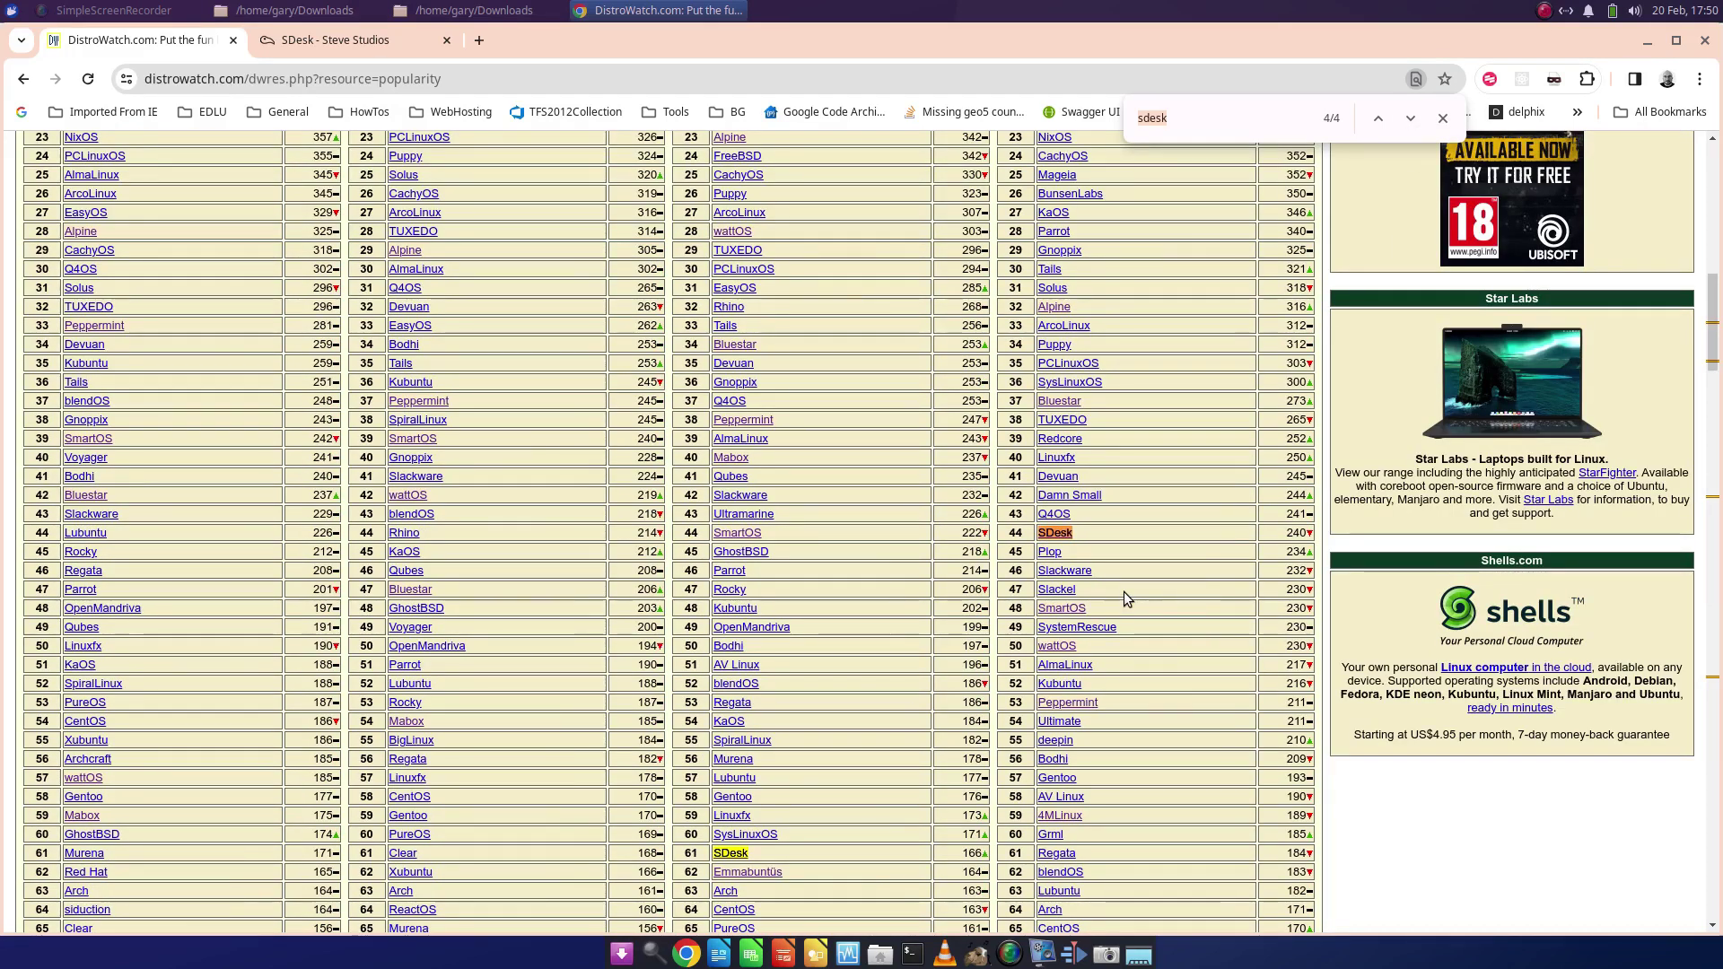
{"action": "scroll", "coordinate": [1124, 591], "scroll_direction": "up", "scroll_amount": 3}
{"action": "scroll", "coordinate": [1125, 584], "scroll_direction": "up", "scroll_amount": 5}
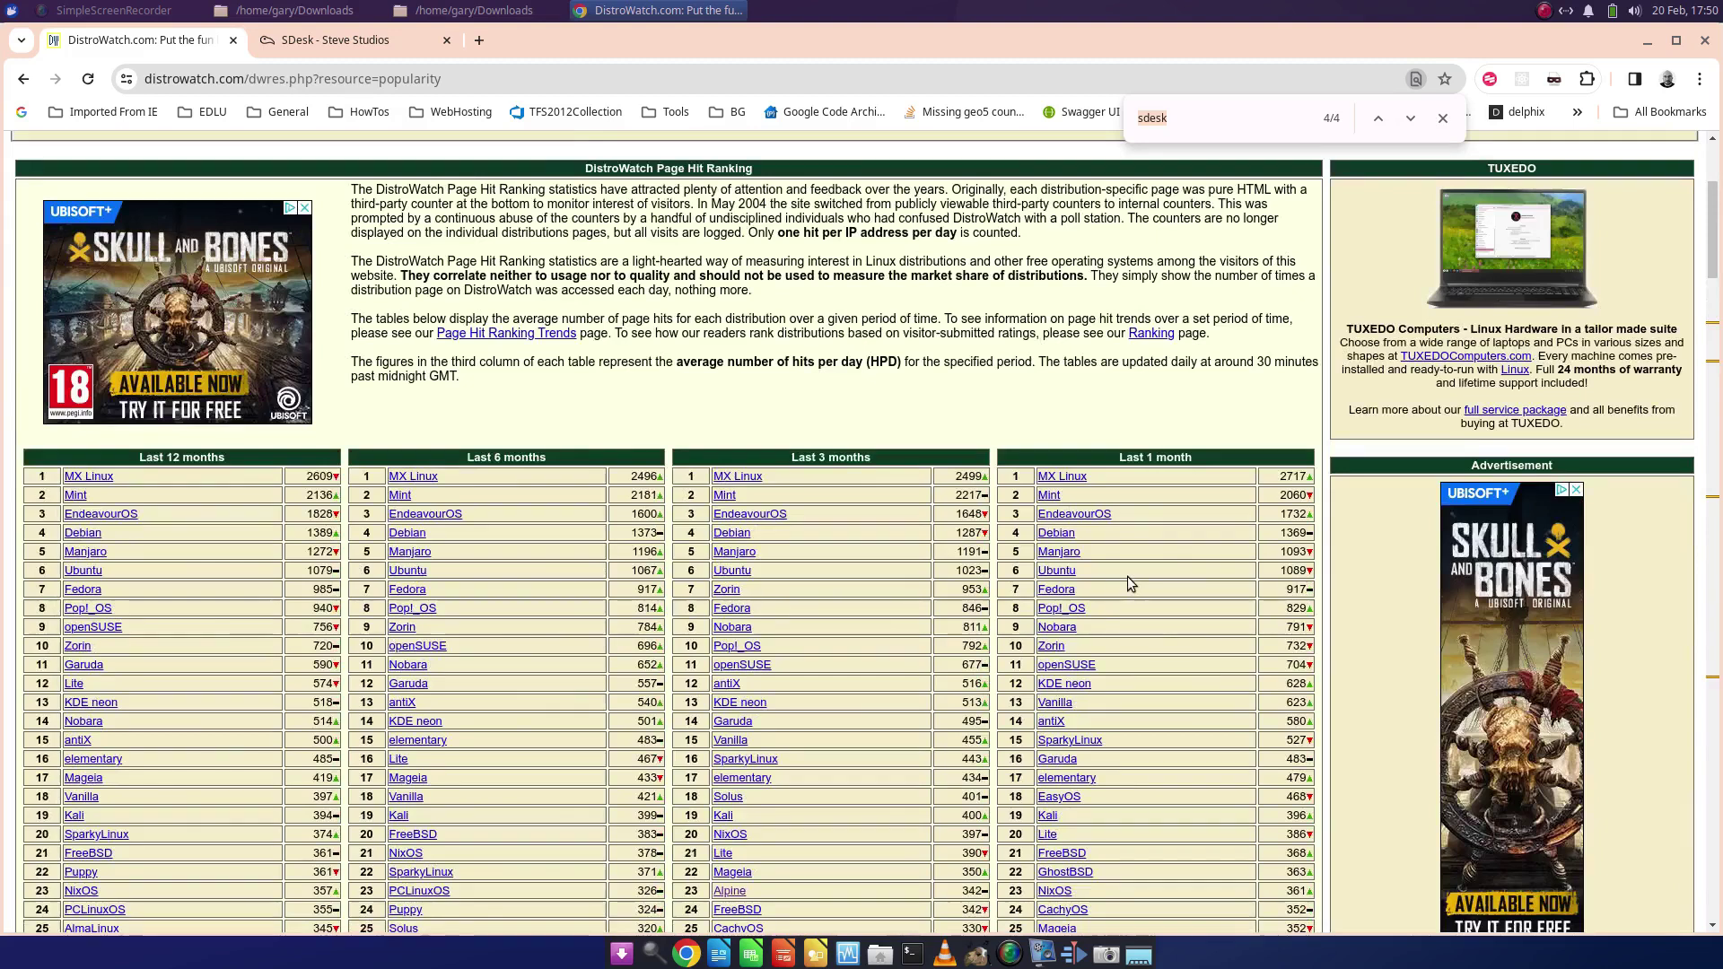
{"action": "scroll", "coordinate": [1127, 576], "scroll_direction": "down", "scroll_amount": 5}
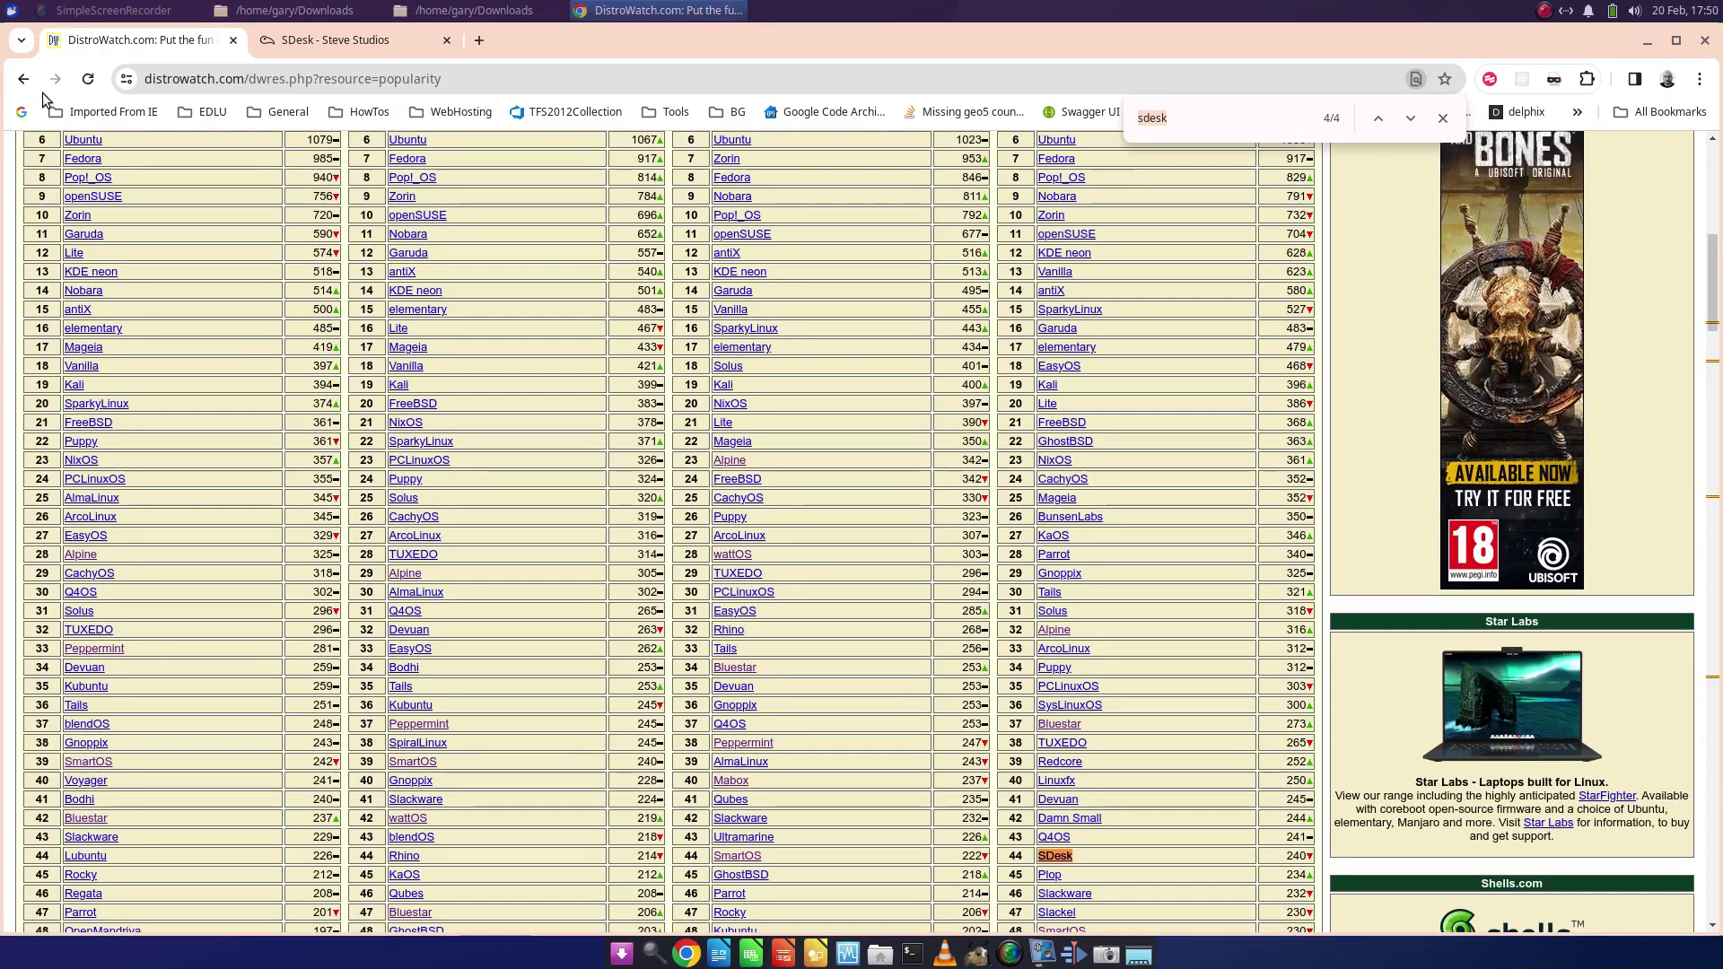
{"action": "left_click", "coordinate": [20, 81]}
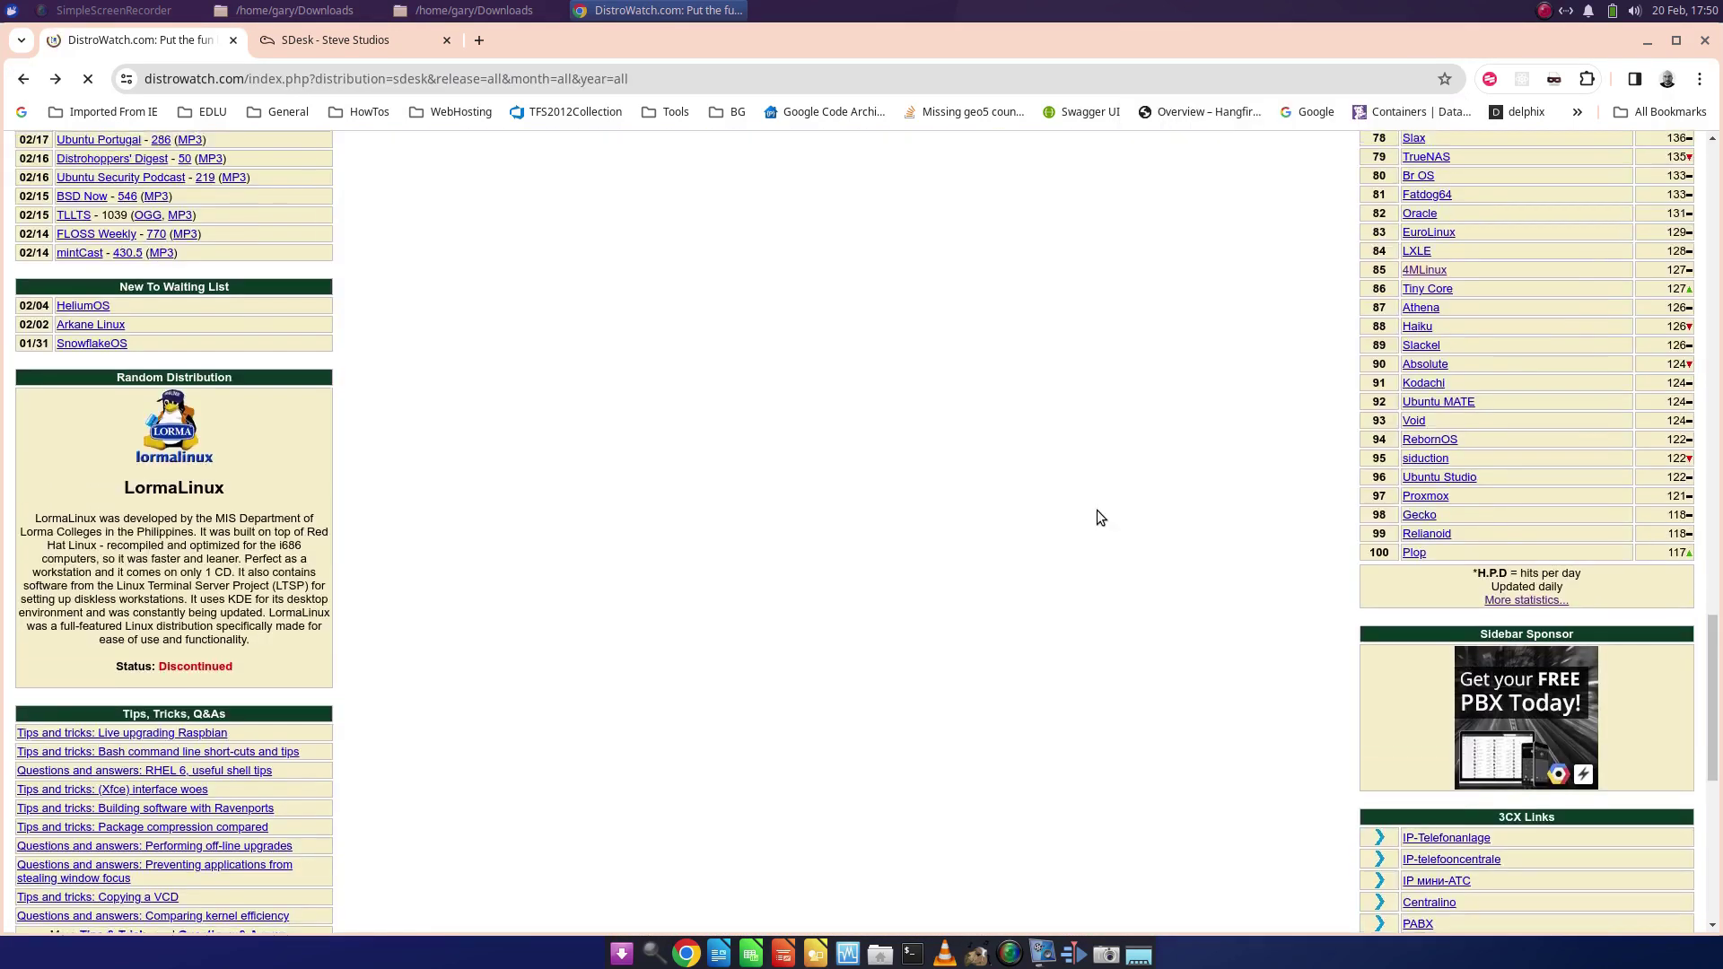
- Switch the Page Hit Ranking span to Last 30 days and find SDesk at rank 44
{"action": "scroll", "coordinate": [1097, 510], "scroll_direction": "up", "scroll_amount": 10}
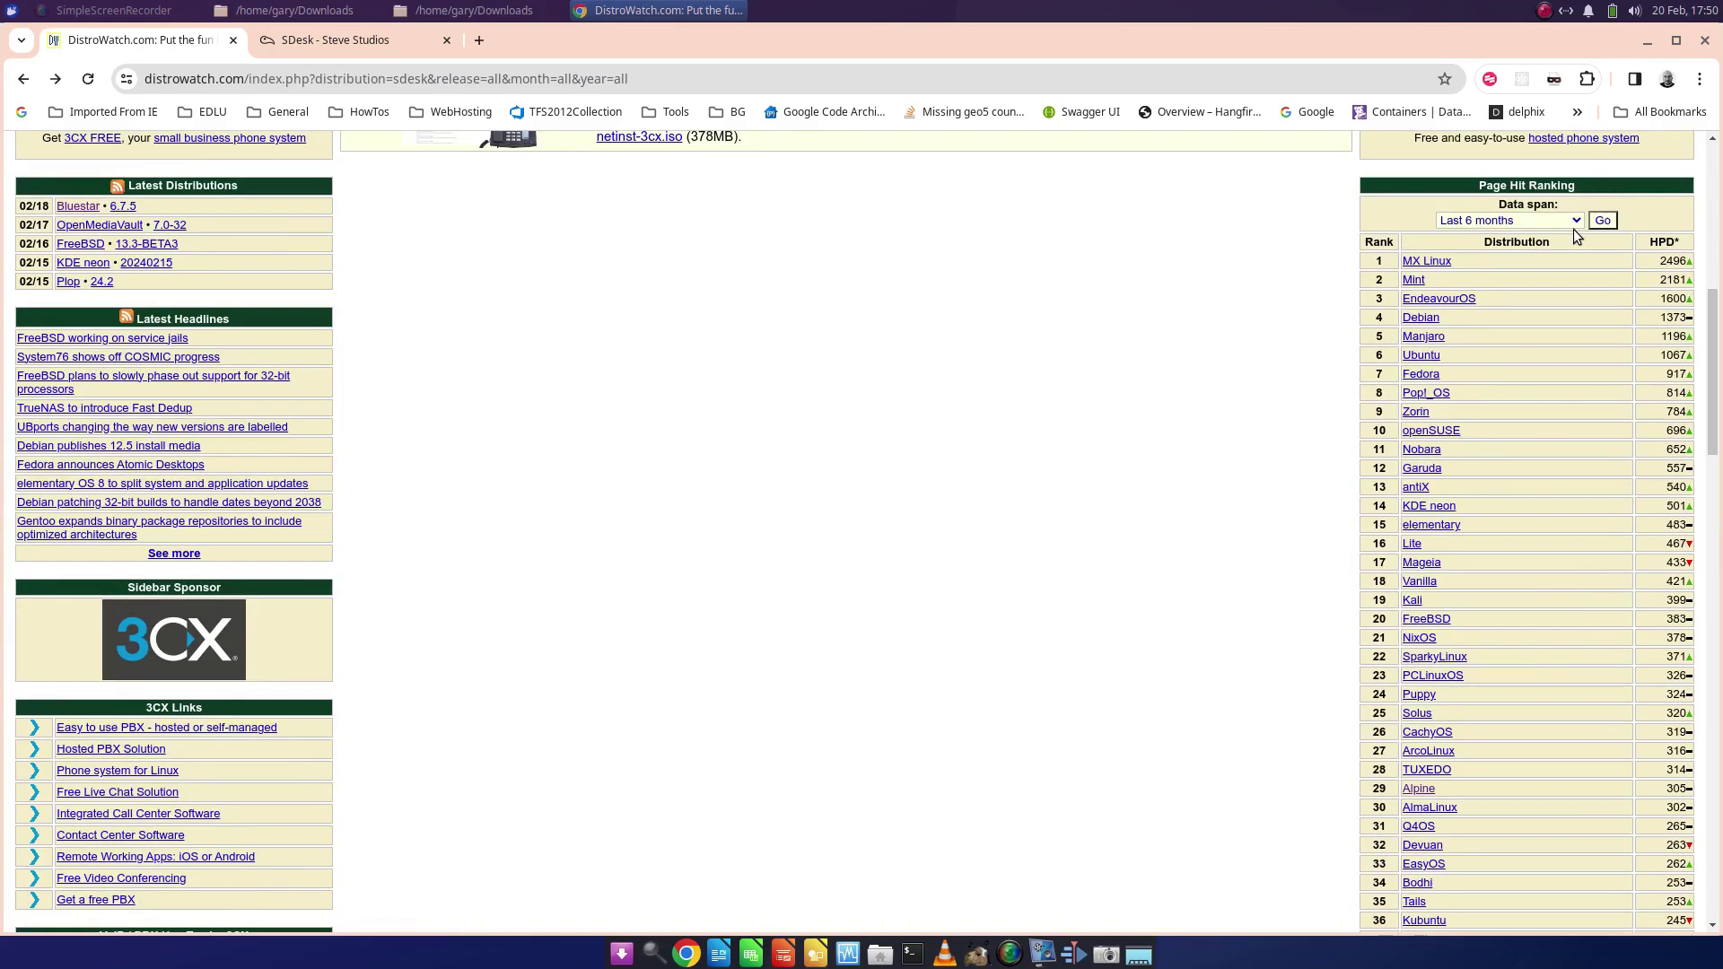
{"action": "left_click", "coordinate": [1577, 220]}
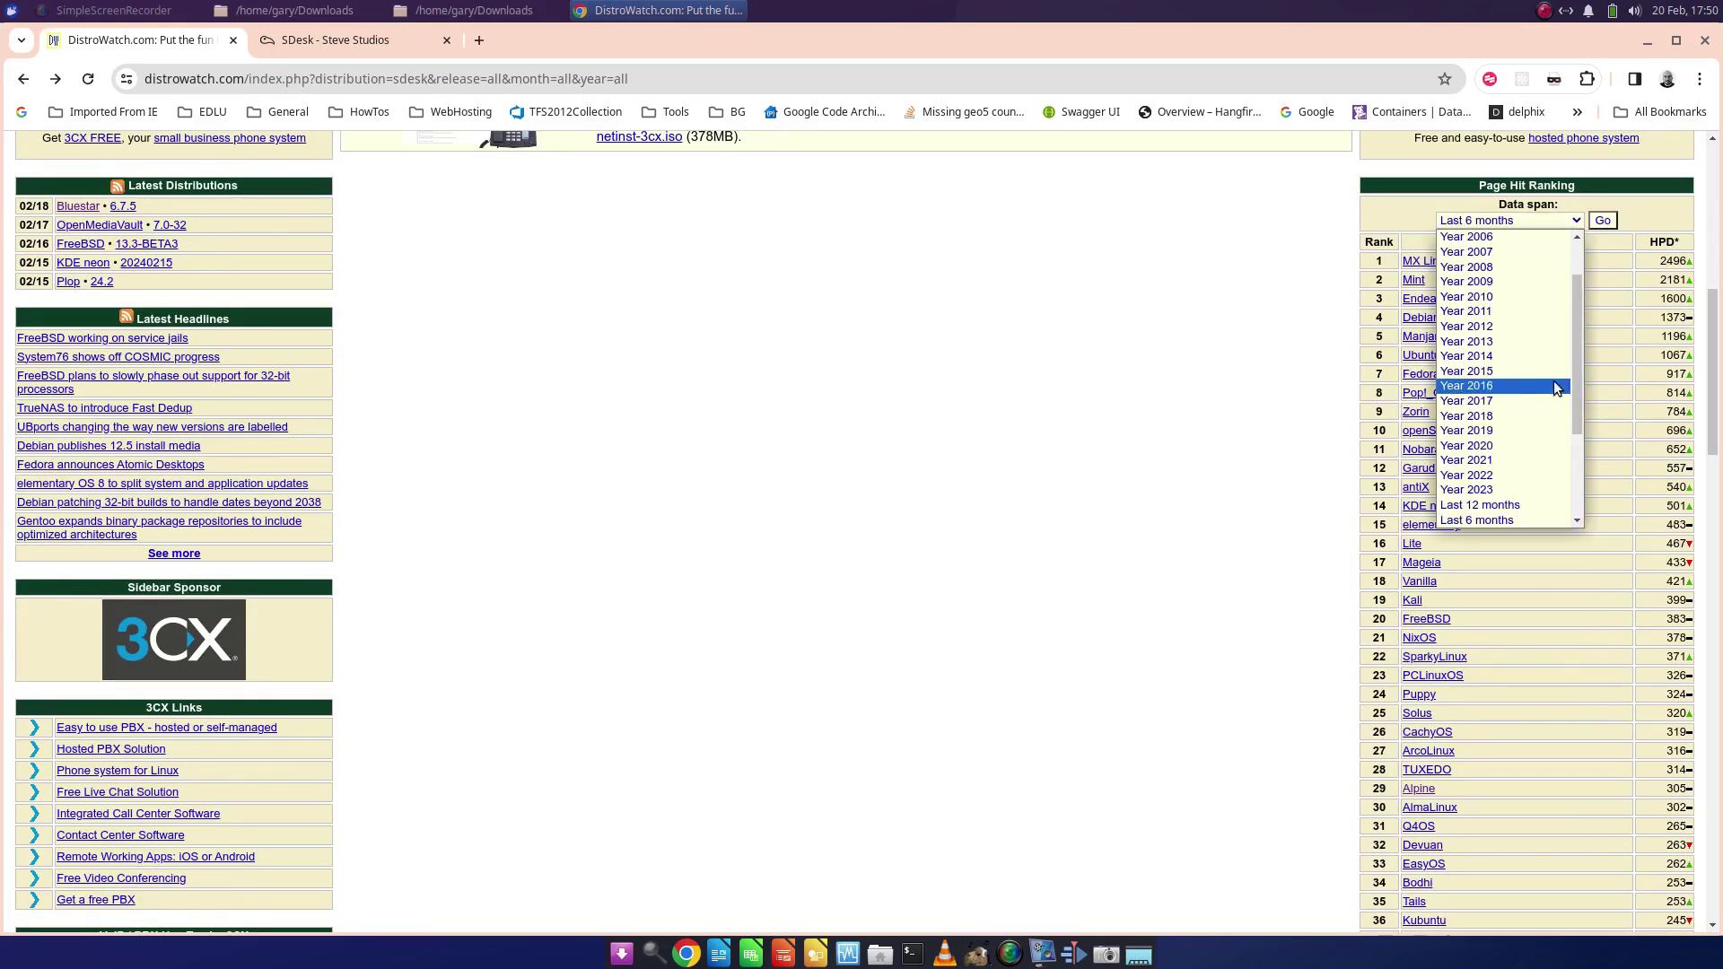
{"action": "scroll", "coordinate": [1580, 416], "scroll_direction": "down", "scroll_amount": 3}
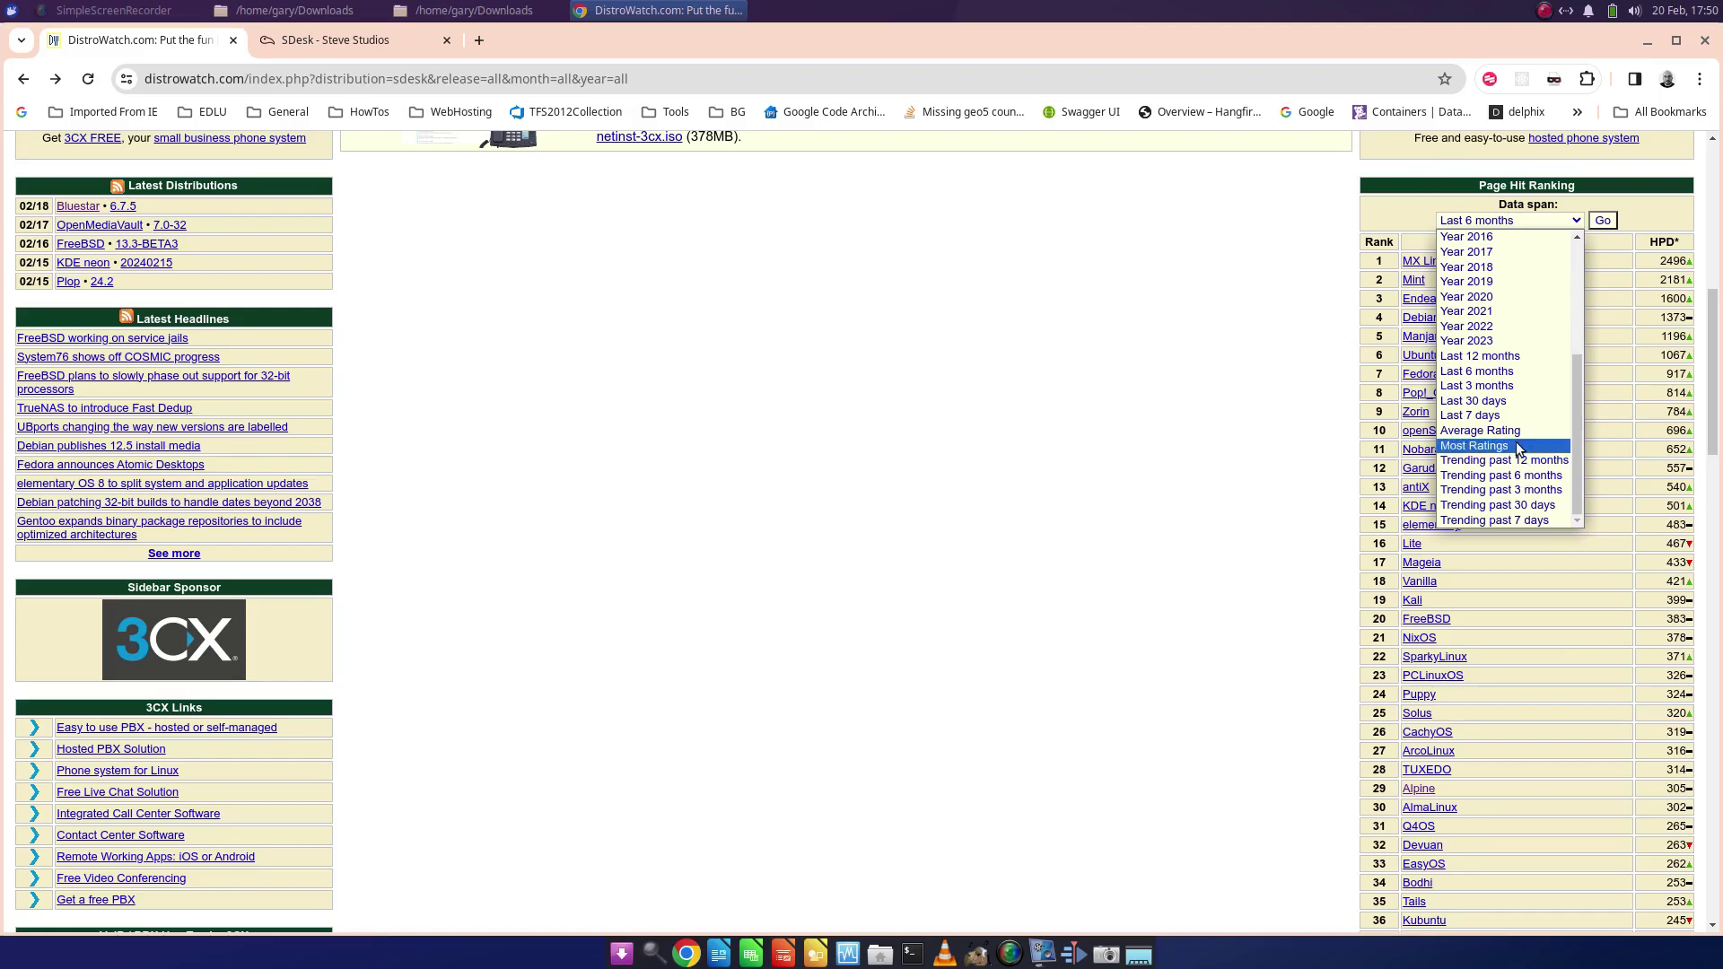
{"action": "left_click", "coordinate": [1508, 403]}
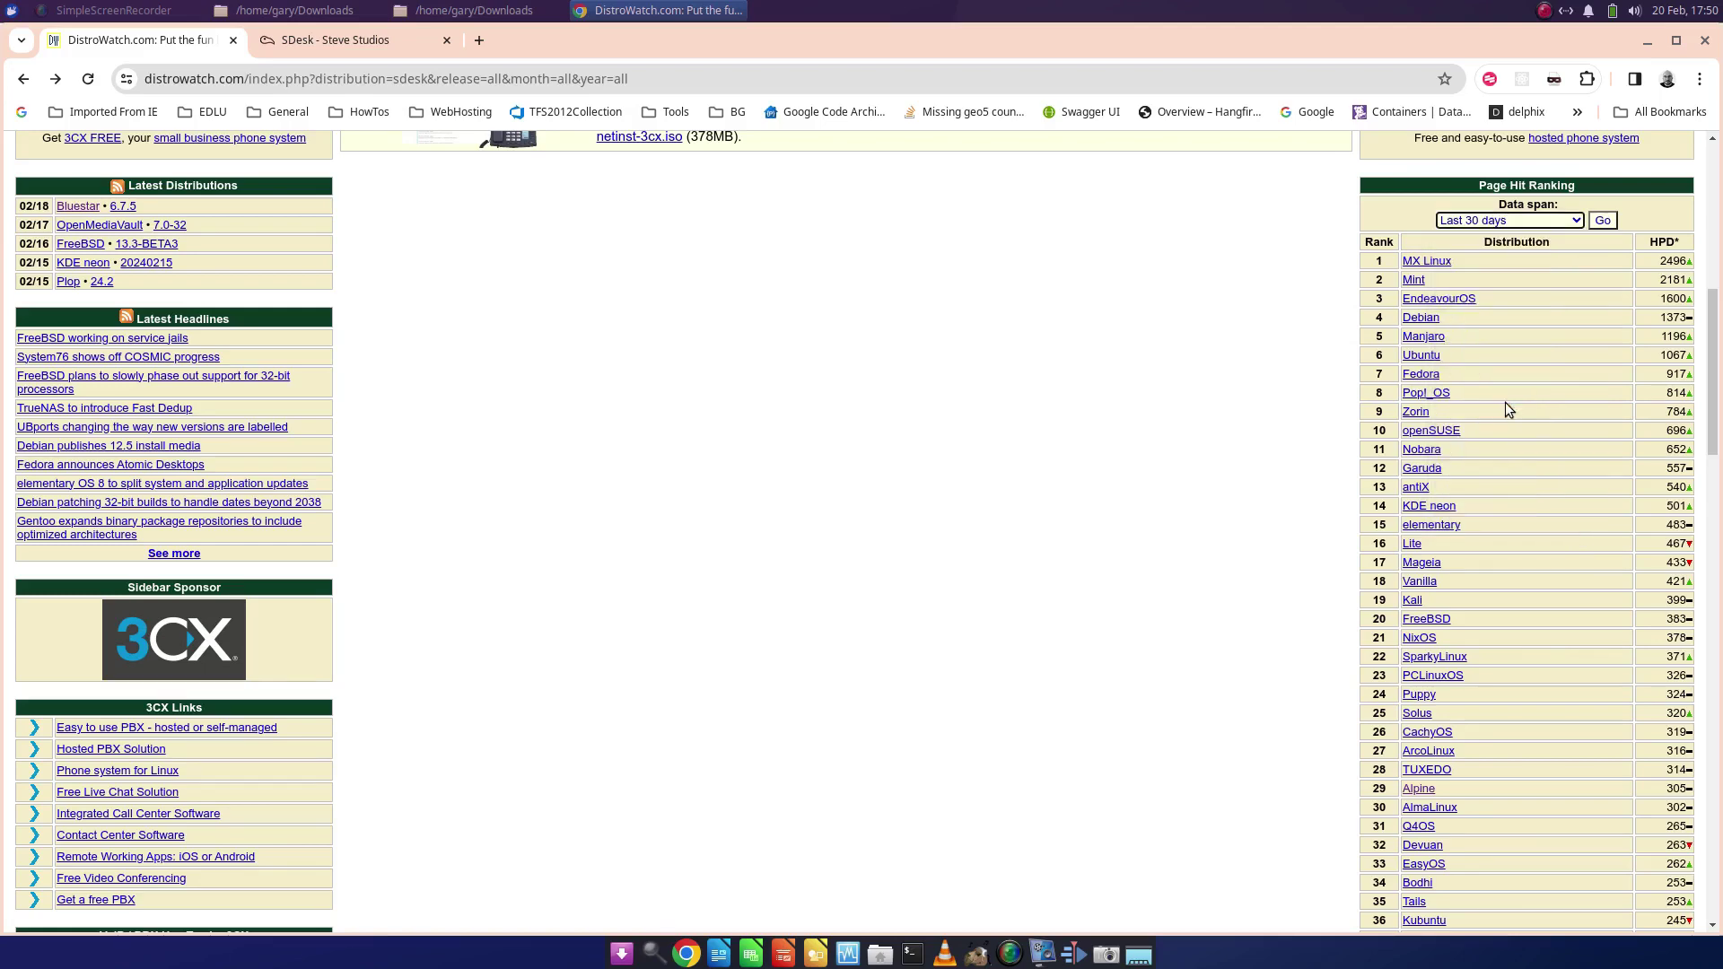
{"action": "left_click", "coordinate": [1602, 222]}
{"action": "scroll", "coordinate": [1716, 406], "scroll_direction": "down", "scroll_amount": 5}
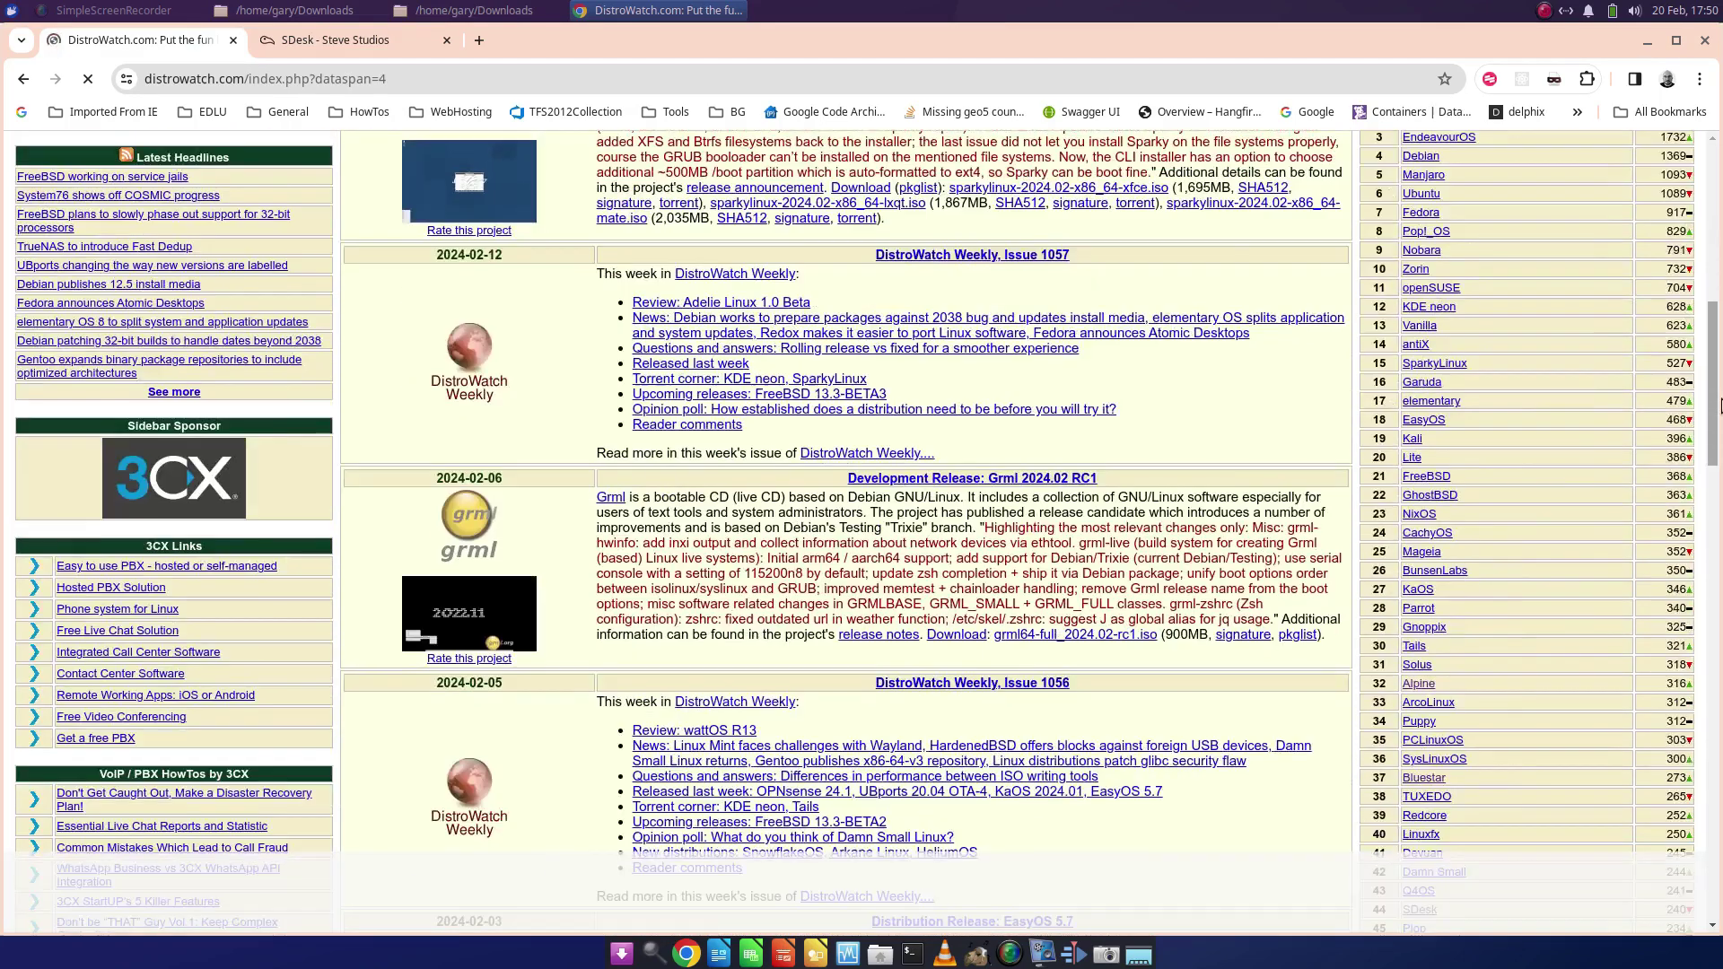
{"action": "scroll", "coordinate": [1716, 405], "scroll_direction": "down", "scroll_amount": 4}
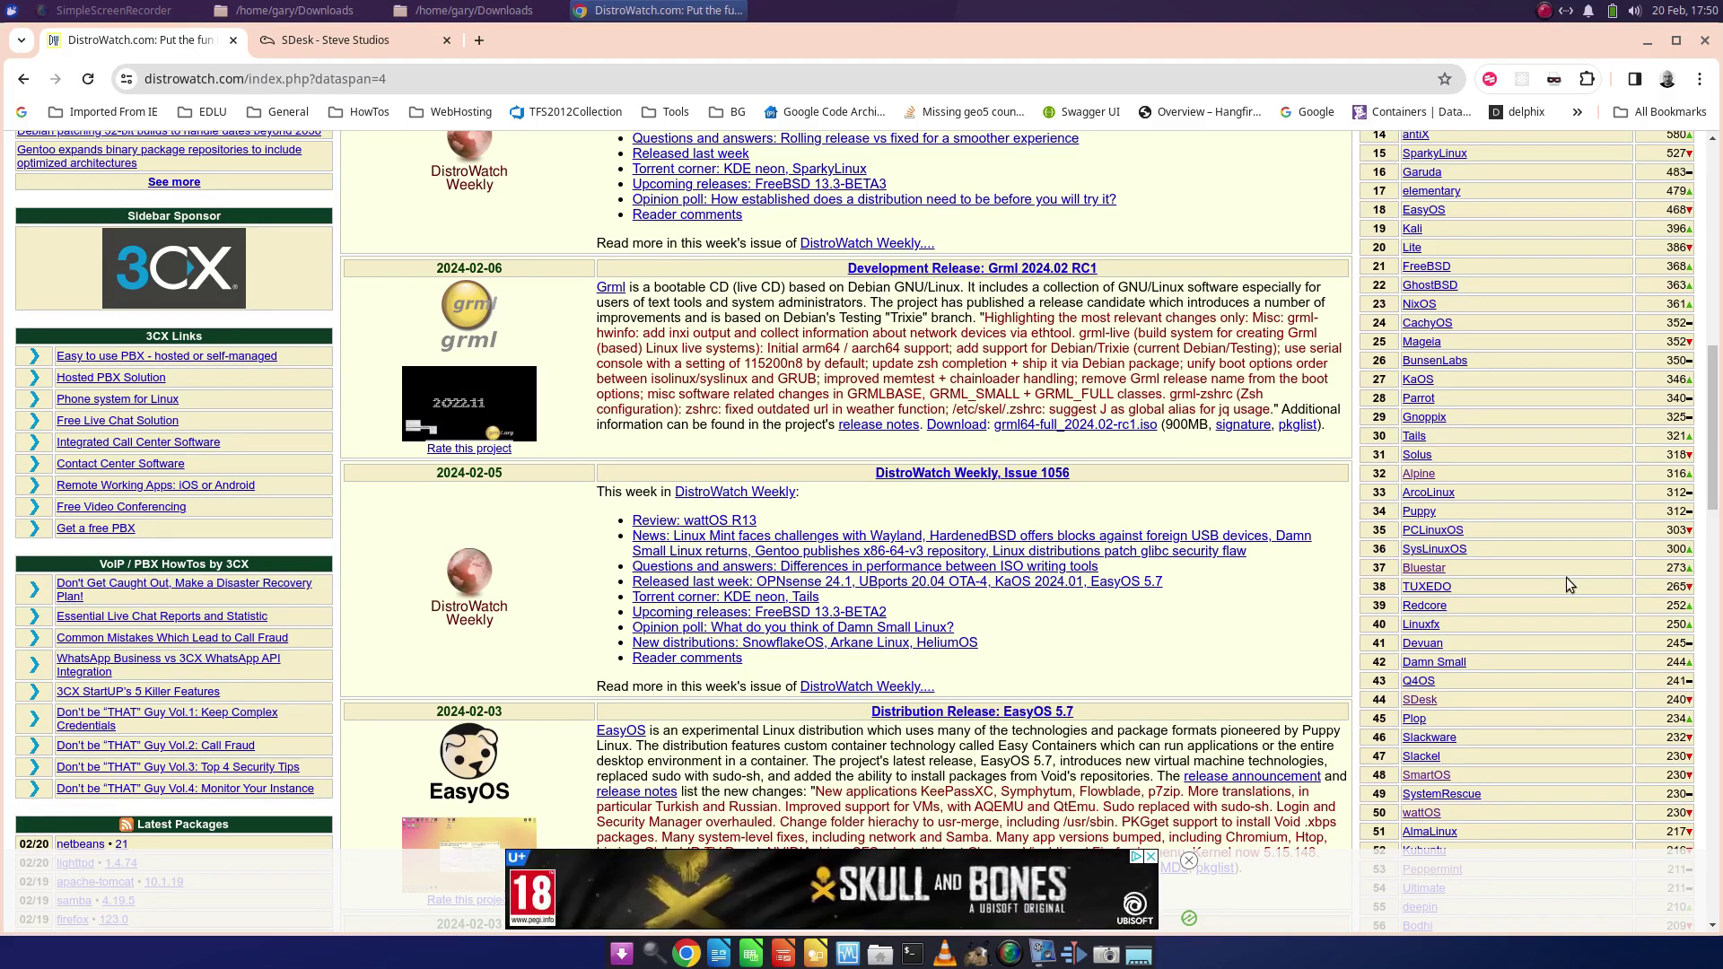
- Return to the Steve Studios SDesk product page and scroll through it
{"action": "left_click", "coordinate": [336, 49]}
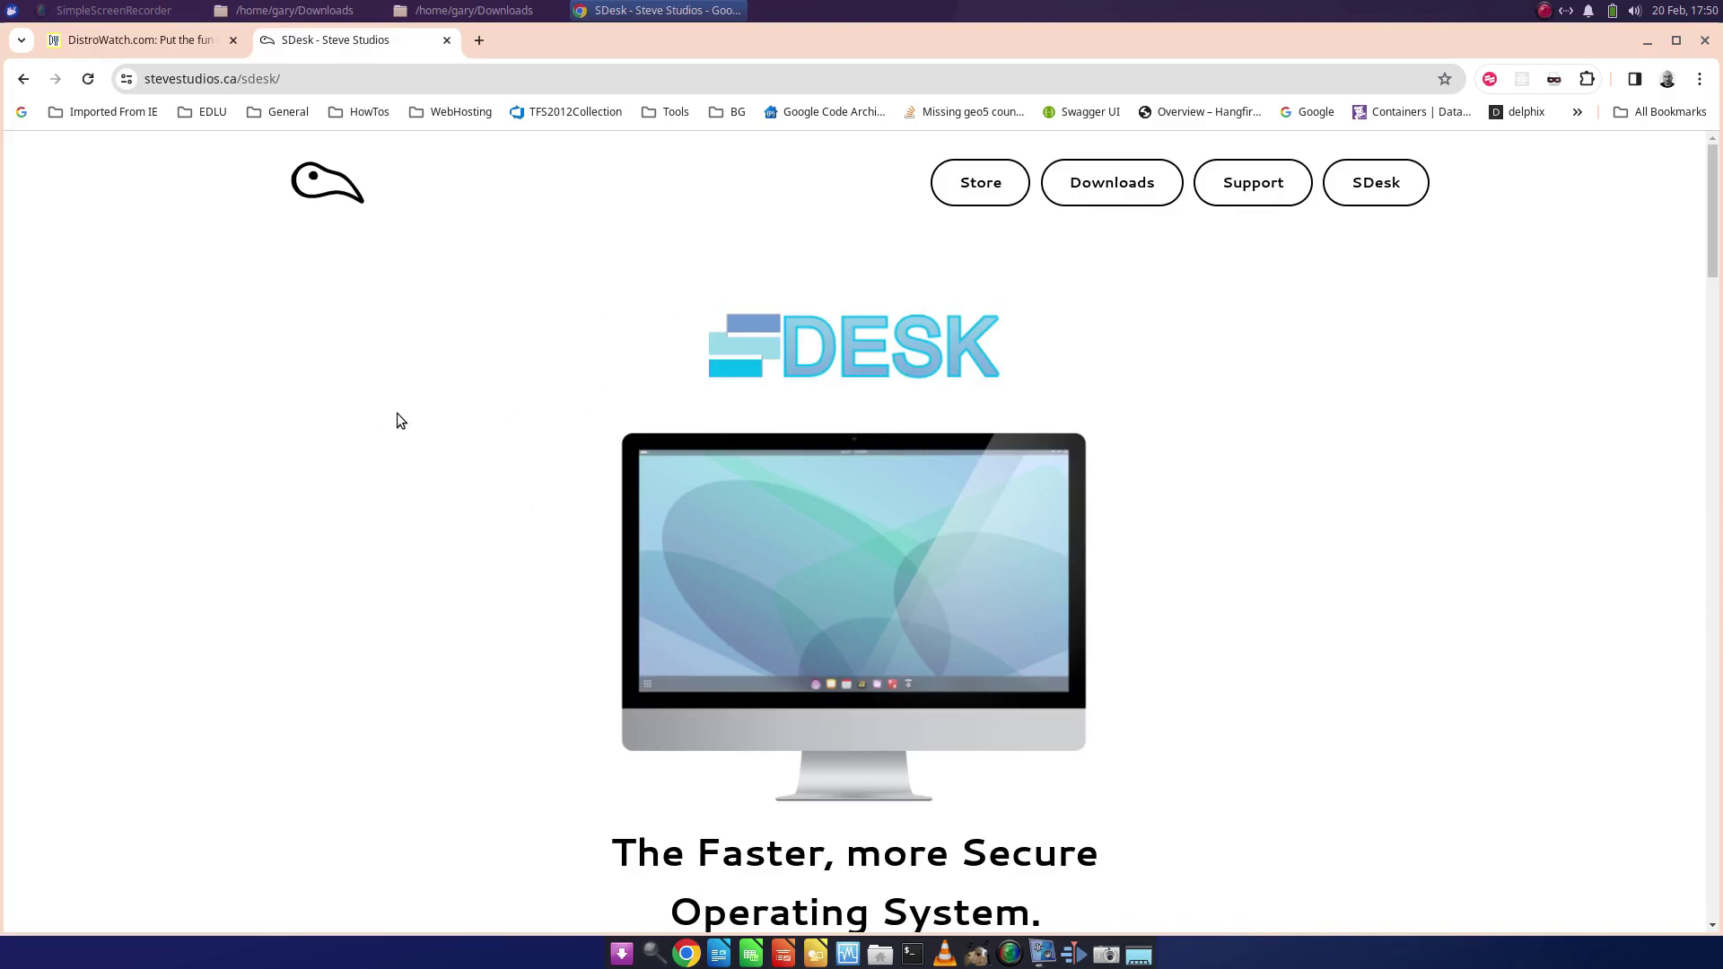
{"action": "scroll", "coordinate": [790, 642], "scroll_direction": "down", "scroll_amount": 3}
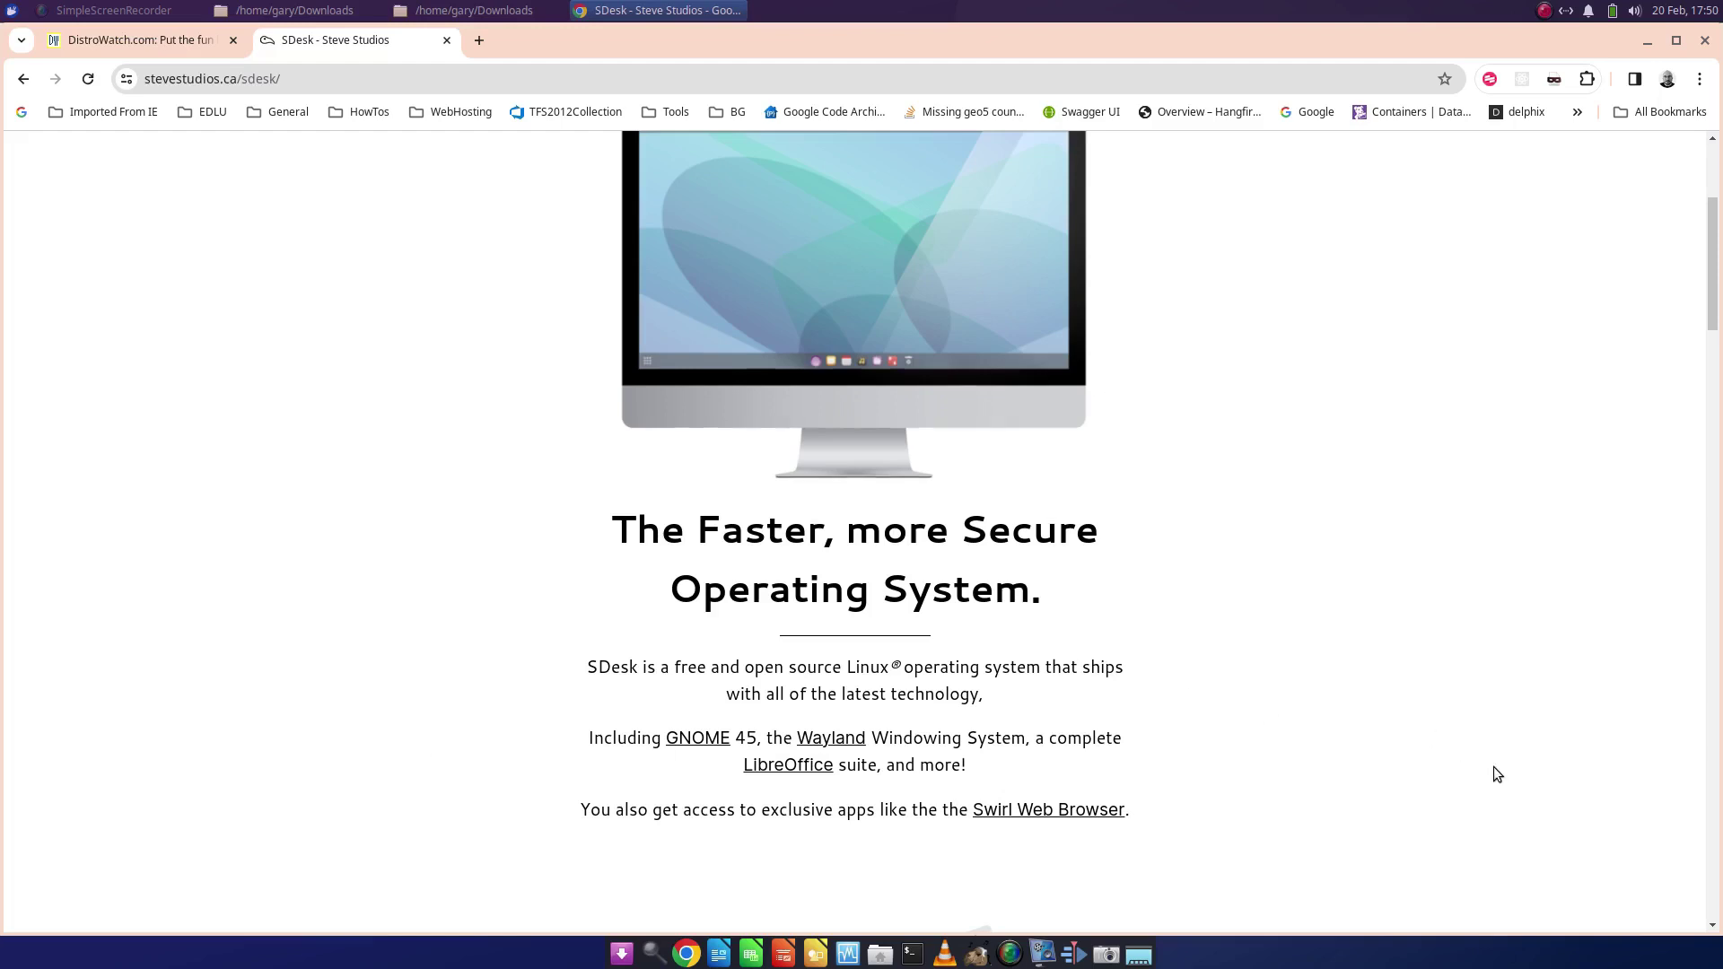
{"action": "scroll", "coordinate": [1497, 774], "scroll_direction": "up", "scroll_amount": 3}
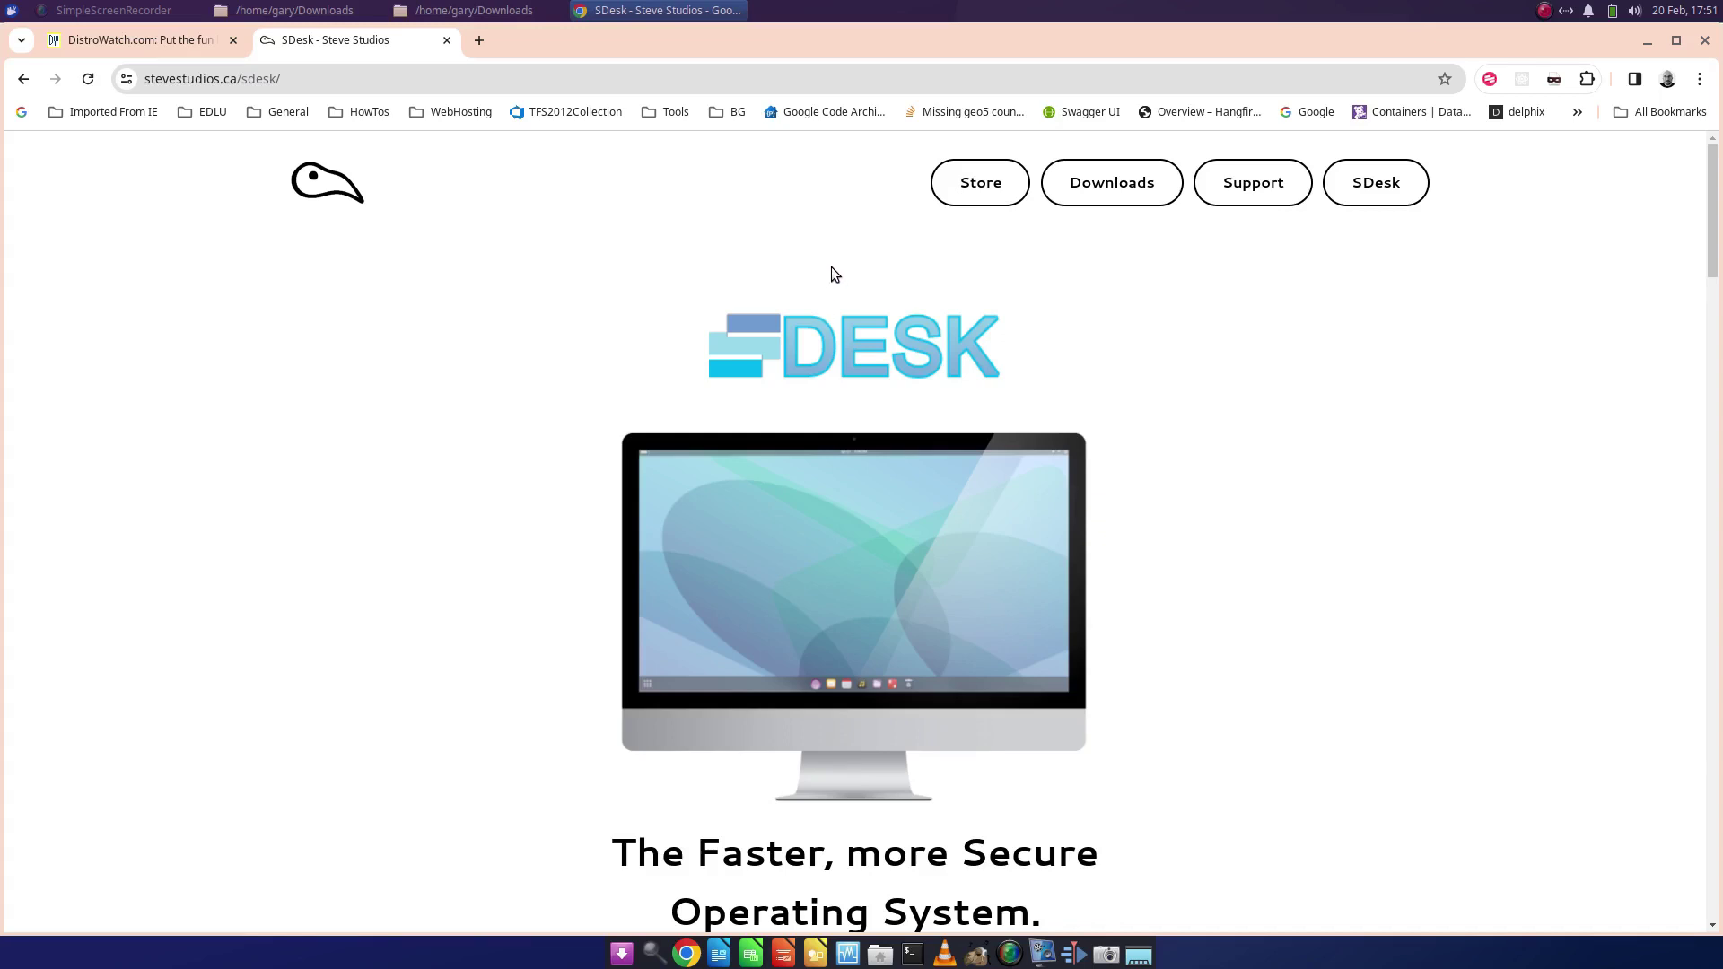
- Open the Steve Studios Downloads page and scroll to its SDesk and Swirl download options
{"action": "left_click", "coordinate": [1112, 182]}
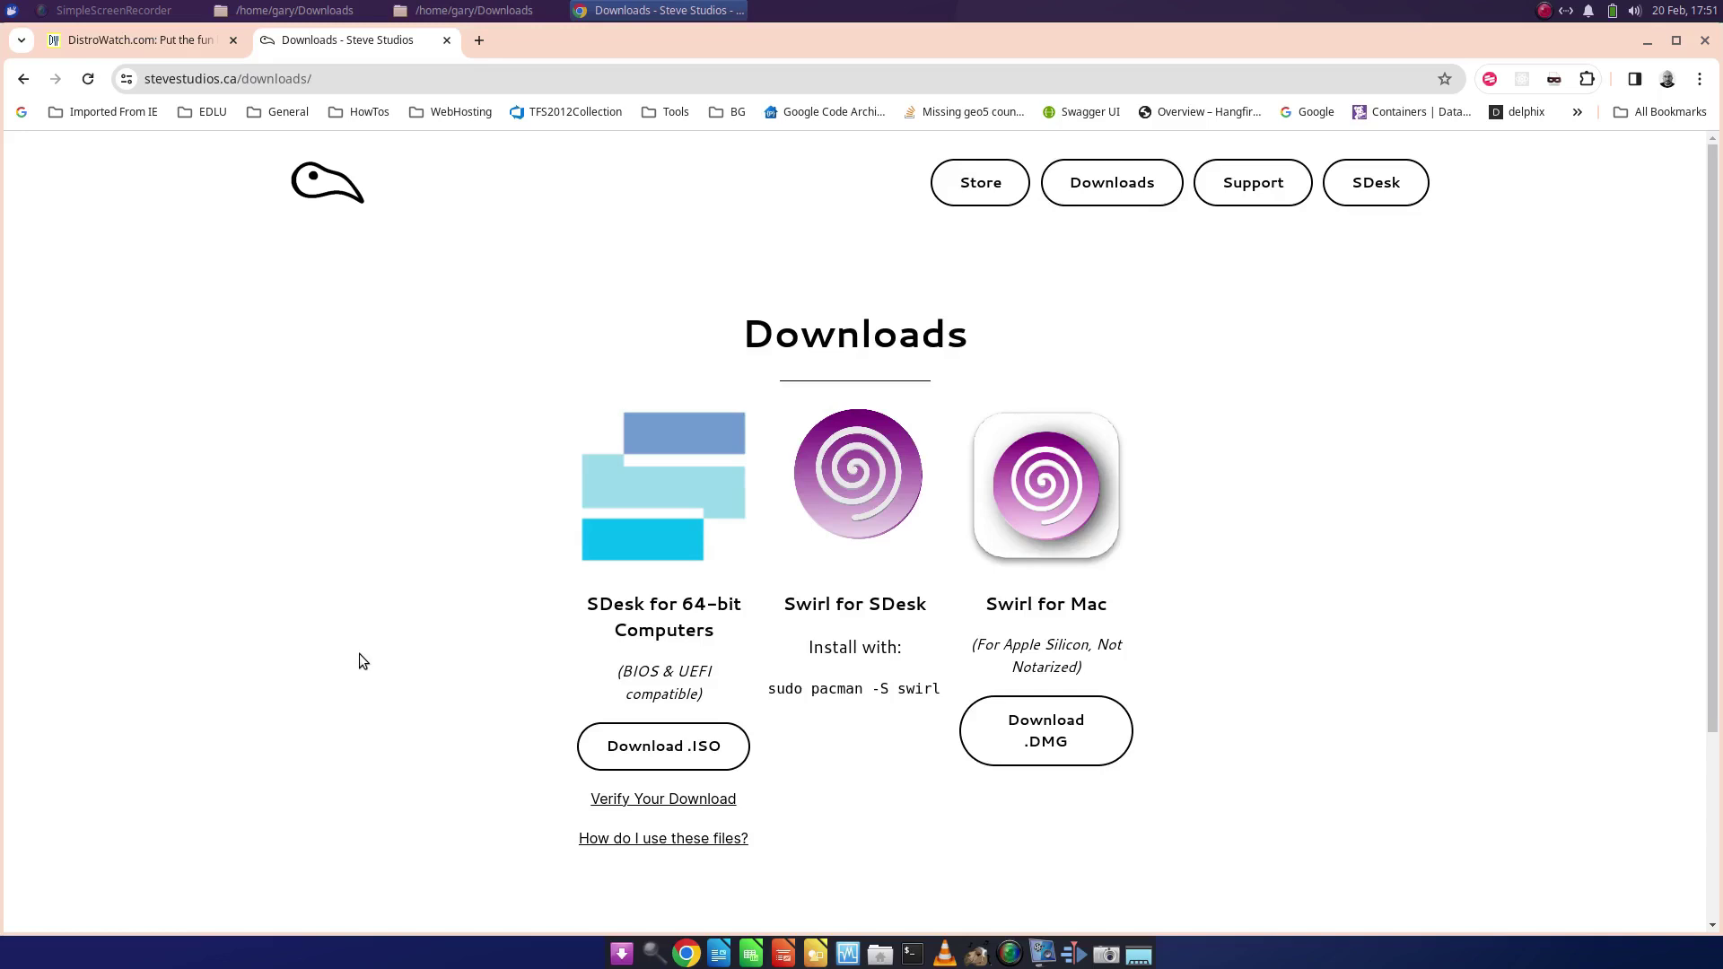
{"action": "scroll", "coordinate": [359, 662], "scroll_direction": "down", "scroll_amount": 1}
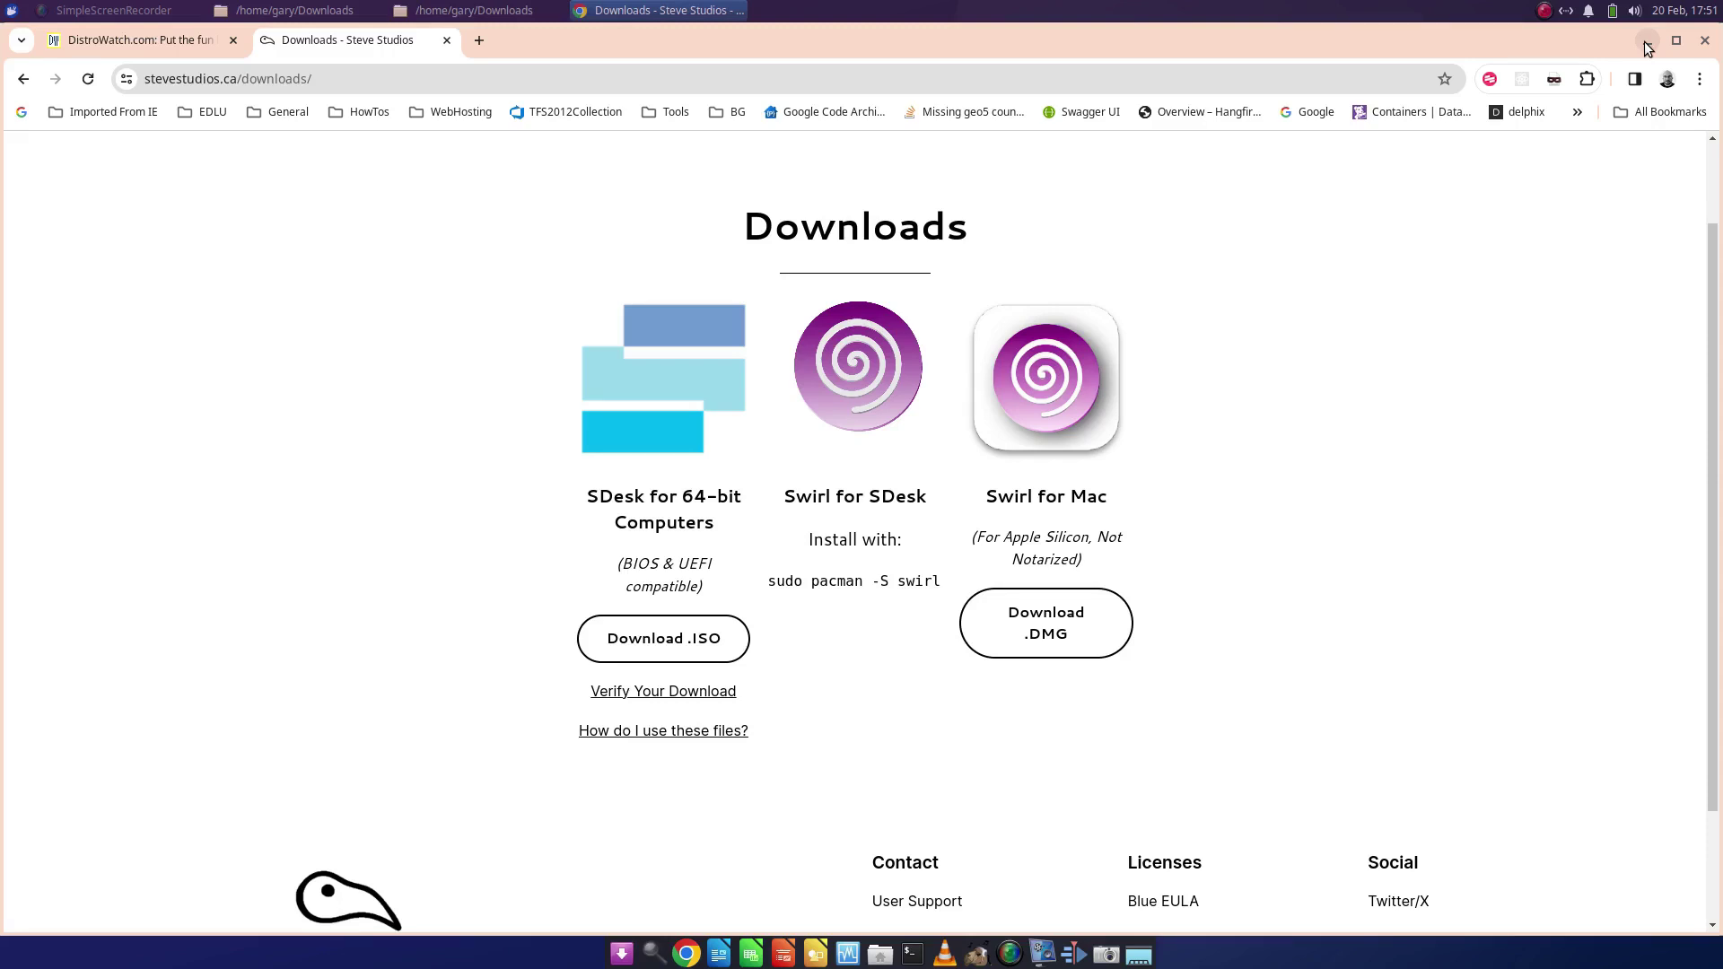
- Minimise Chrome and select sdesk-2024.01.26-x86_64.iso in the Downloads folder
{"action": "left_click", "coordinate": [1646, 42]}
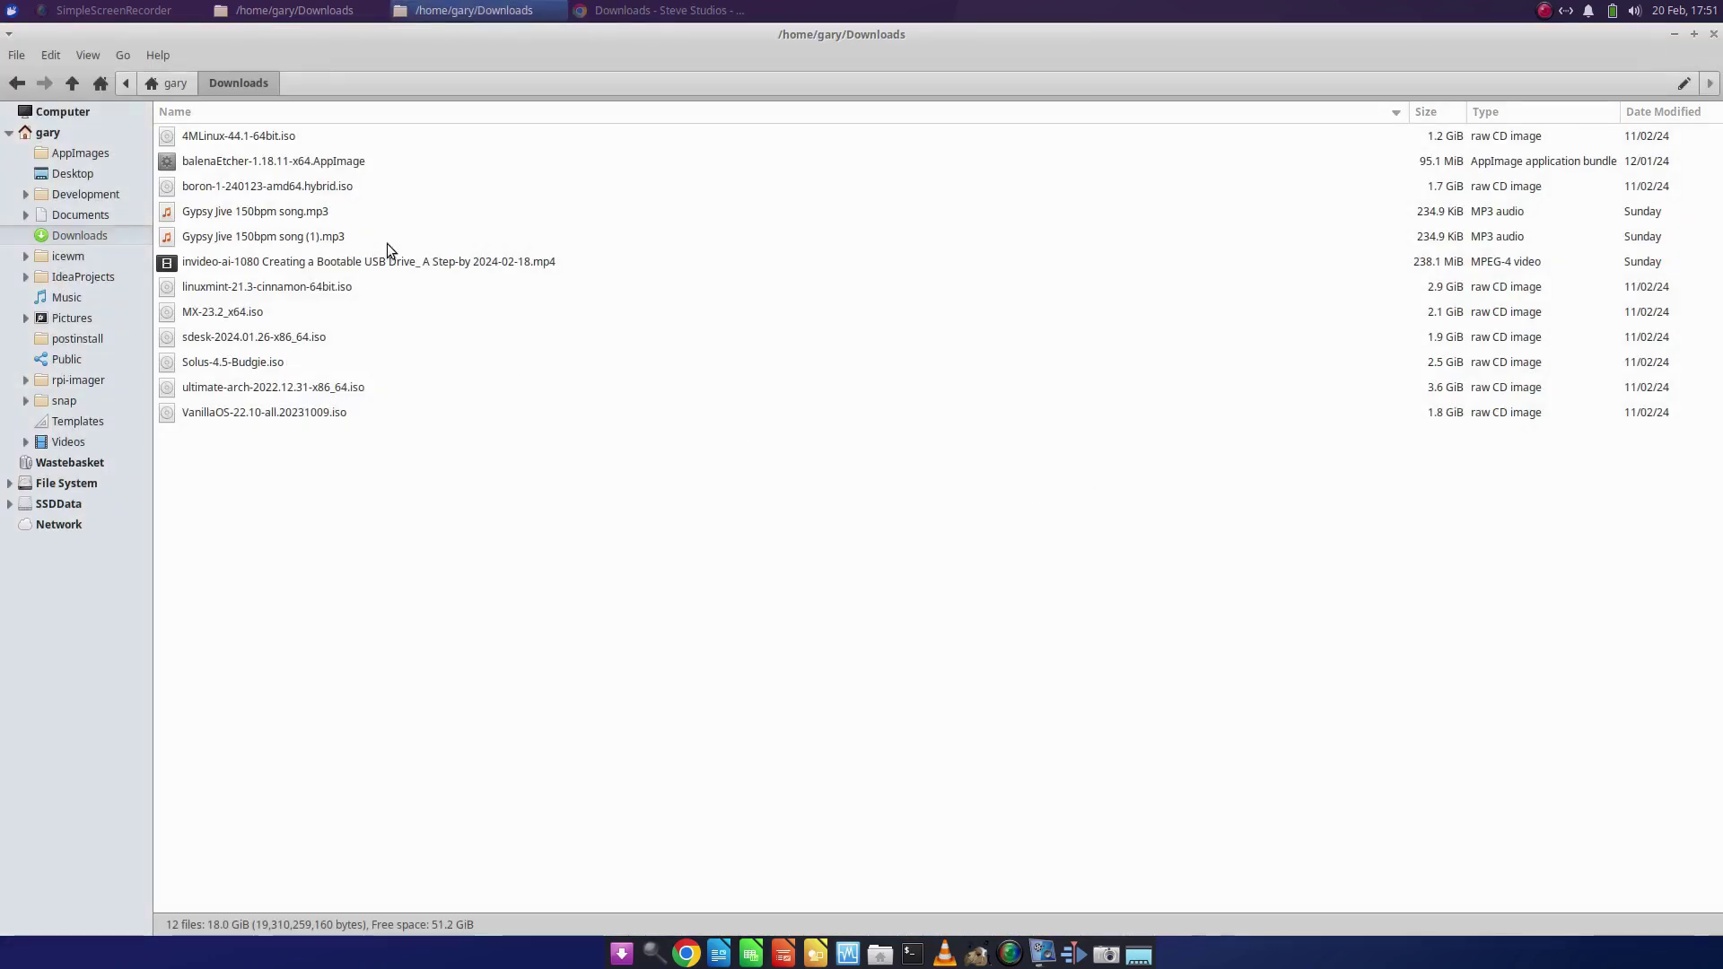
{"action": "left_click", "coordinate": [219, 342]}
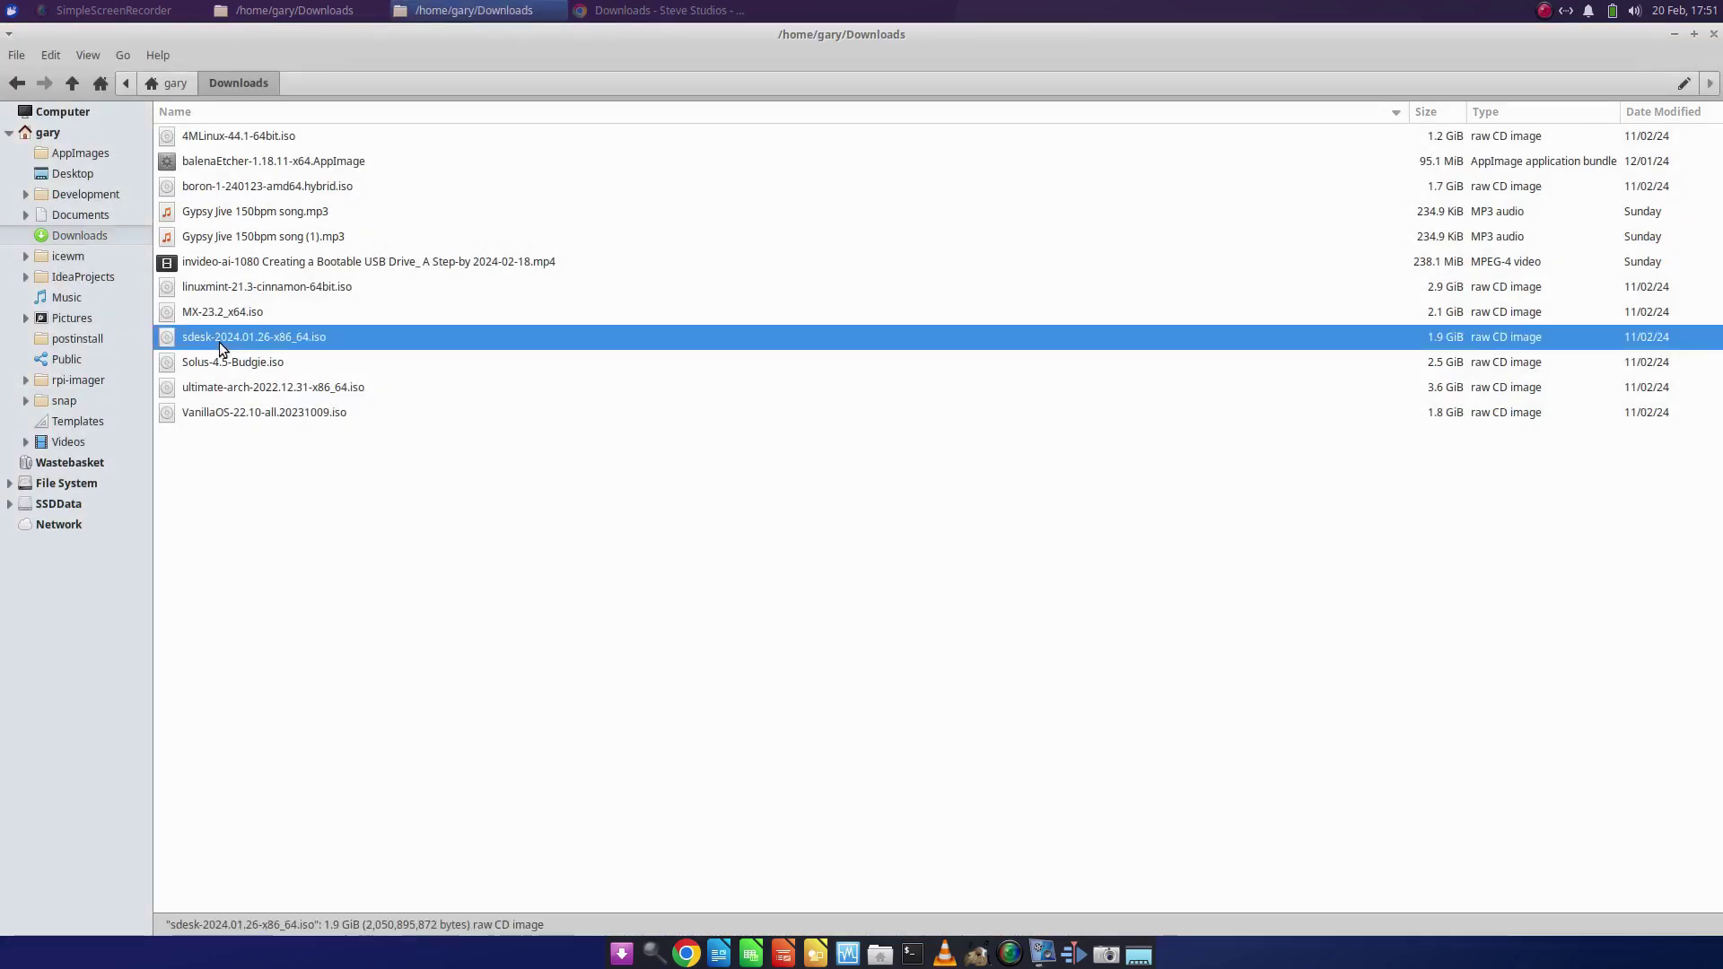
{"action": "left_click", "coordinate": [282, 219]}
{"action": "left_click", "coordinate": [300, 258]}
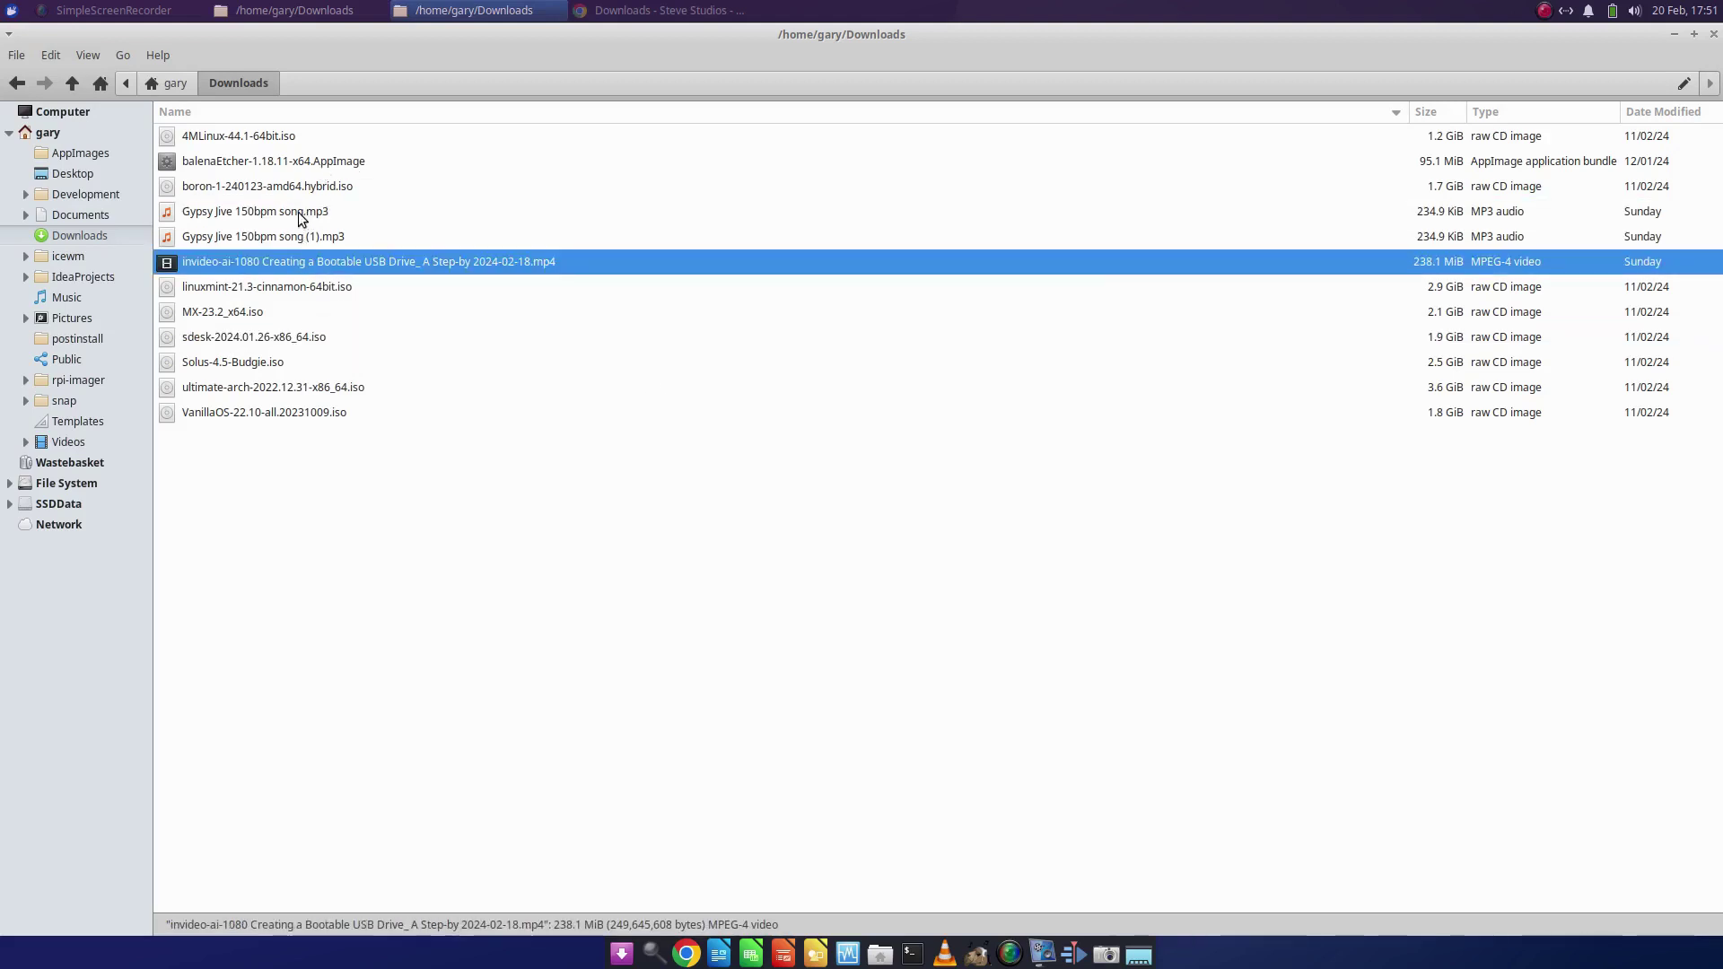
{"action": "left_click", "coordinate": [298, 341]}
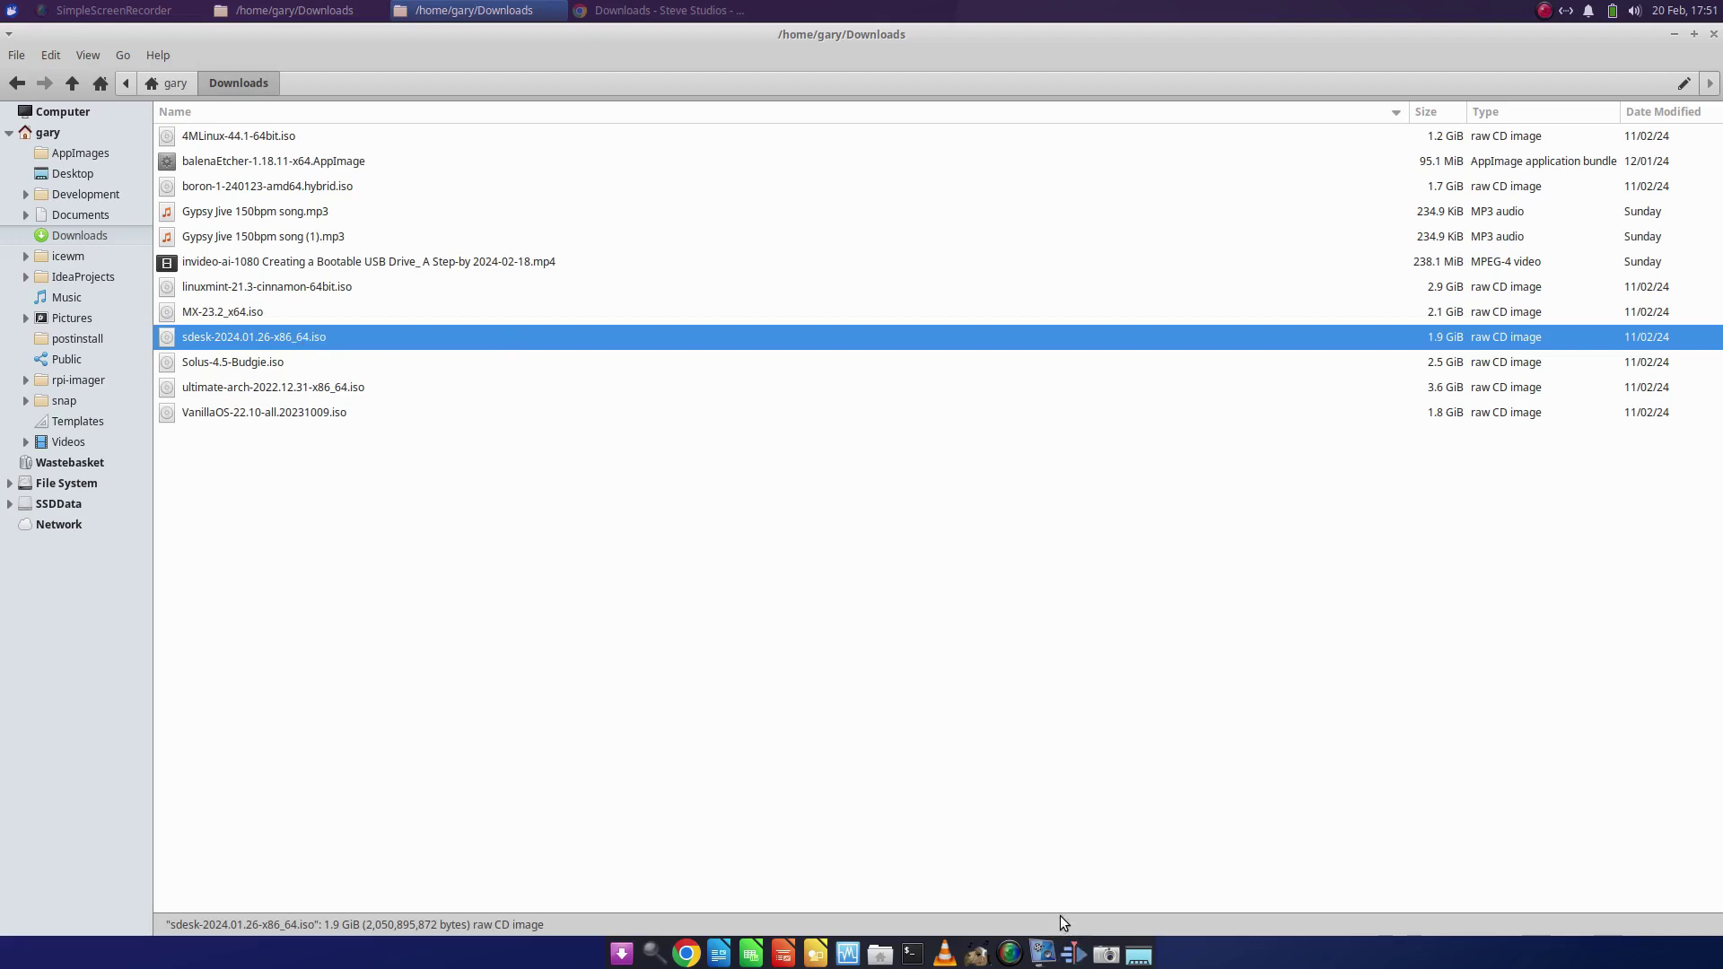
- Start a new VirtualBox virtual machine named sdesk
{"action": "left_click", "coordinate": [848, 954]}
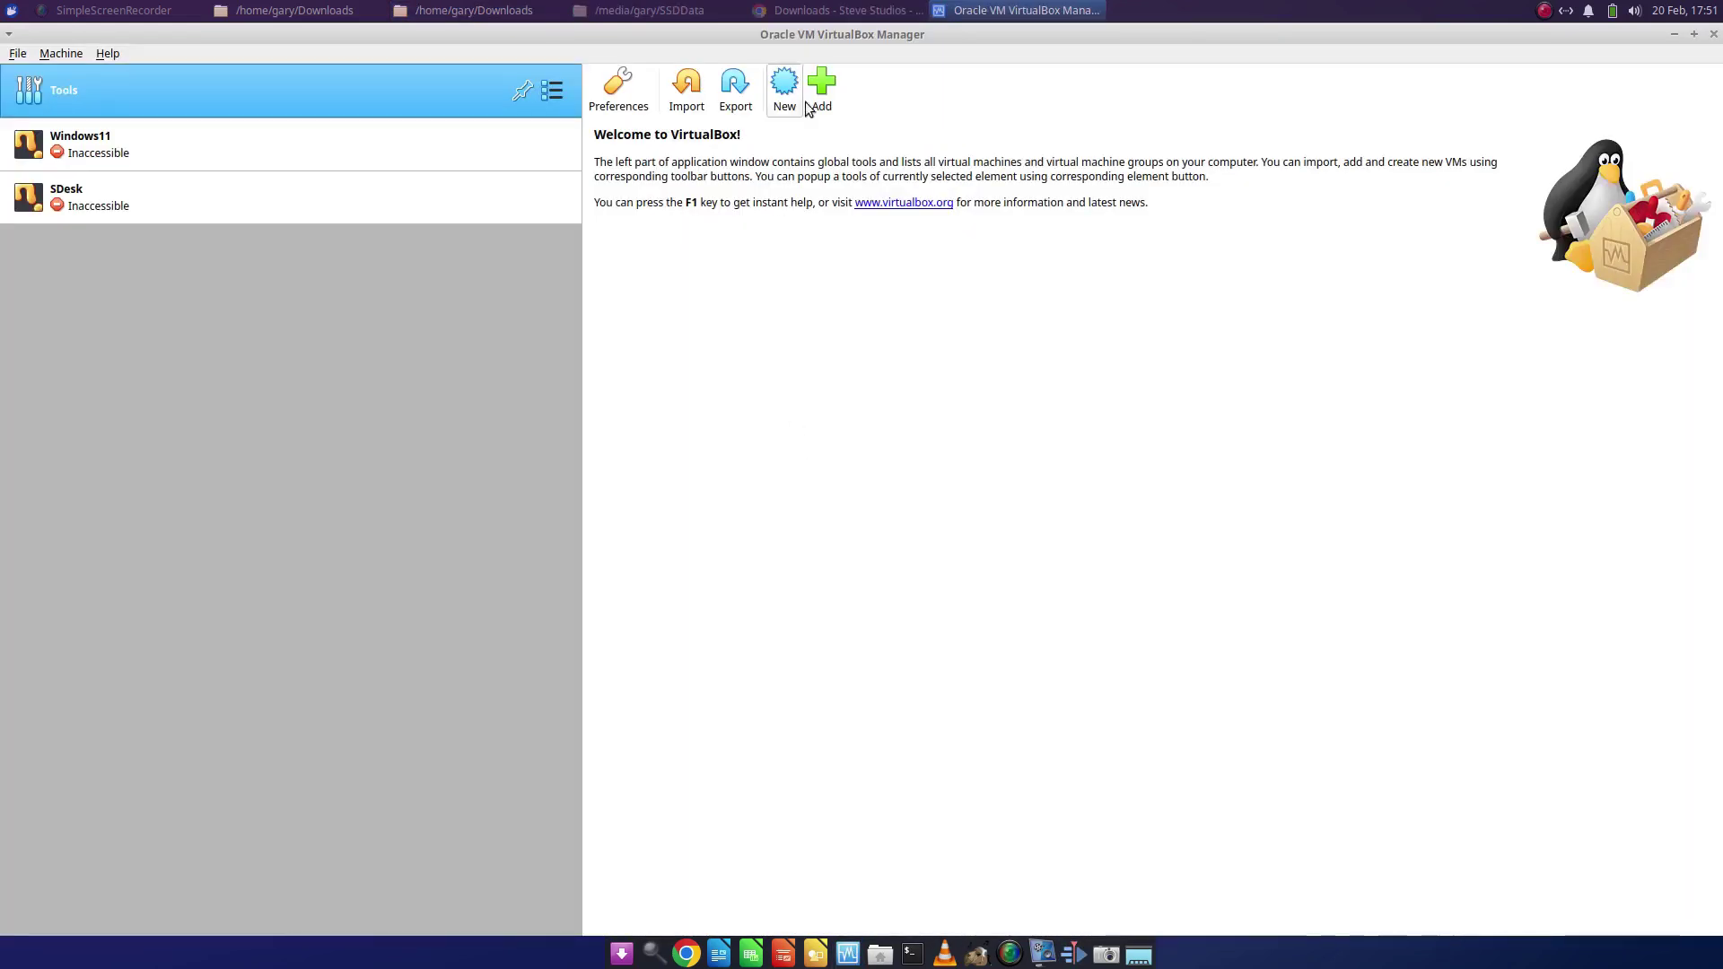
{"action": "left_click", "coordinate": [785, 89]}
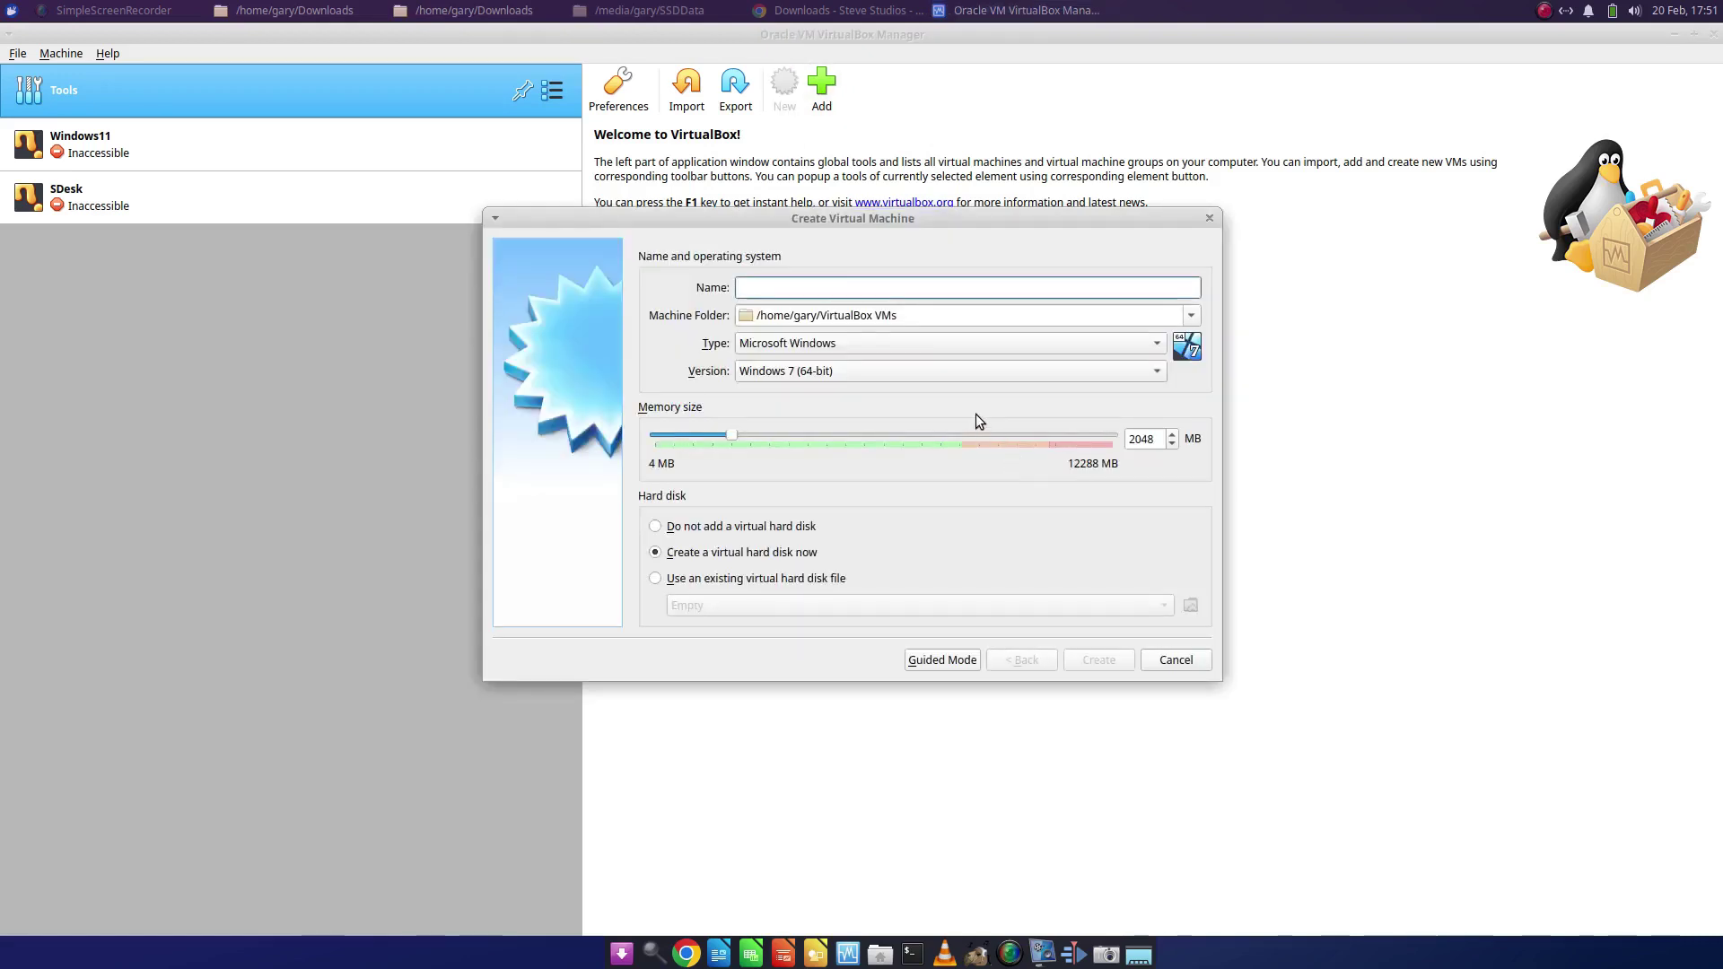
{"action": "type", "text": "sdesk"}
- Create an sdesk2 folder in SSDData/virtualmachines and use it as the machine folder
{"action": "left_click", "coordinate": [1189, 315]}
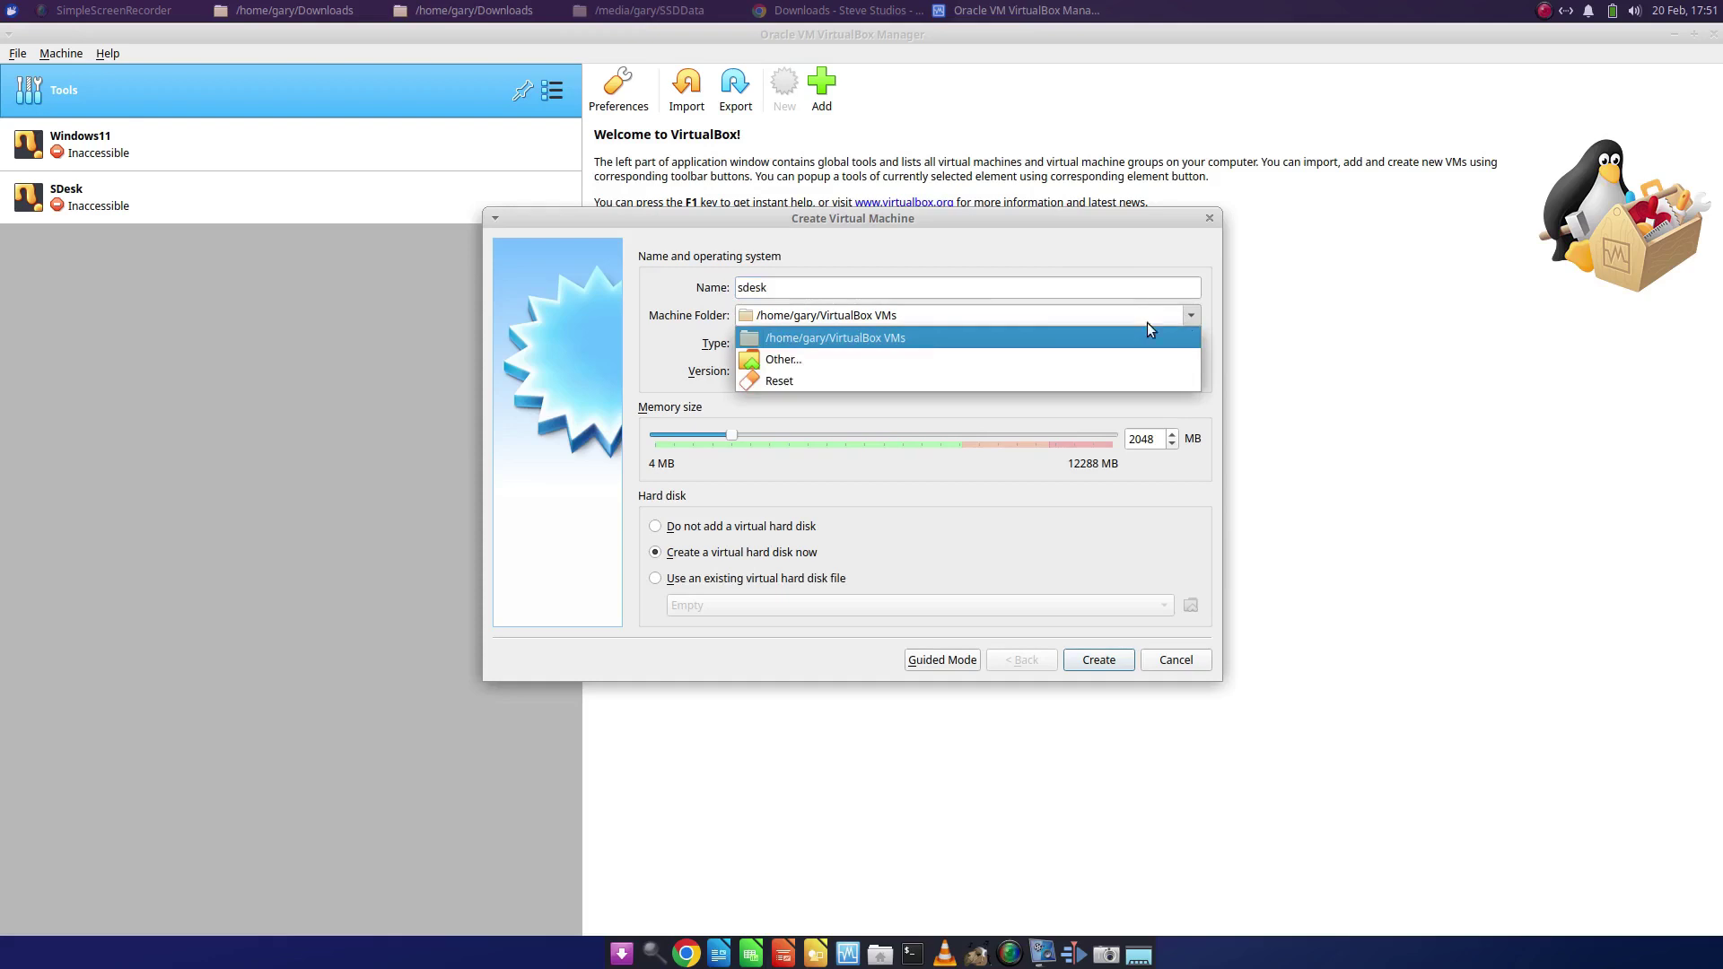
{"action": "left_click", "coordinate": [941, 355]}
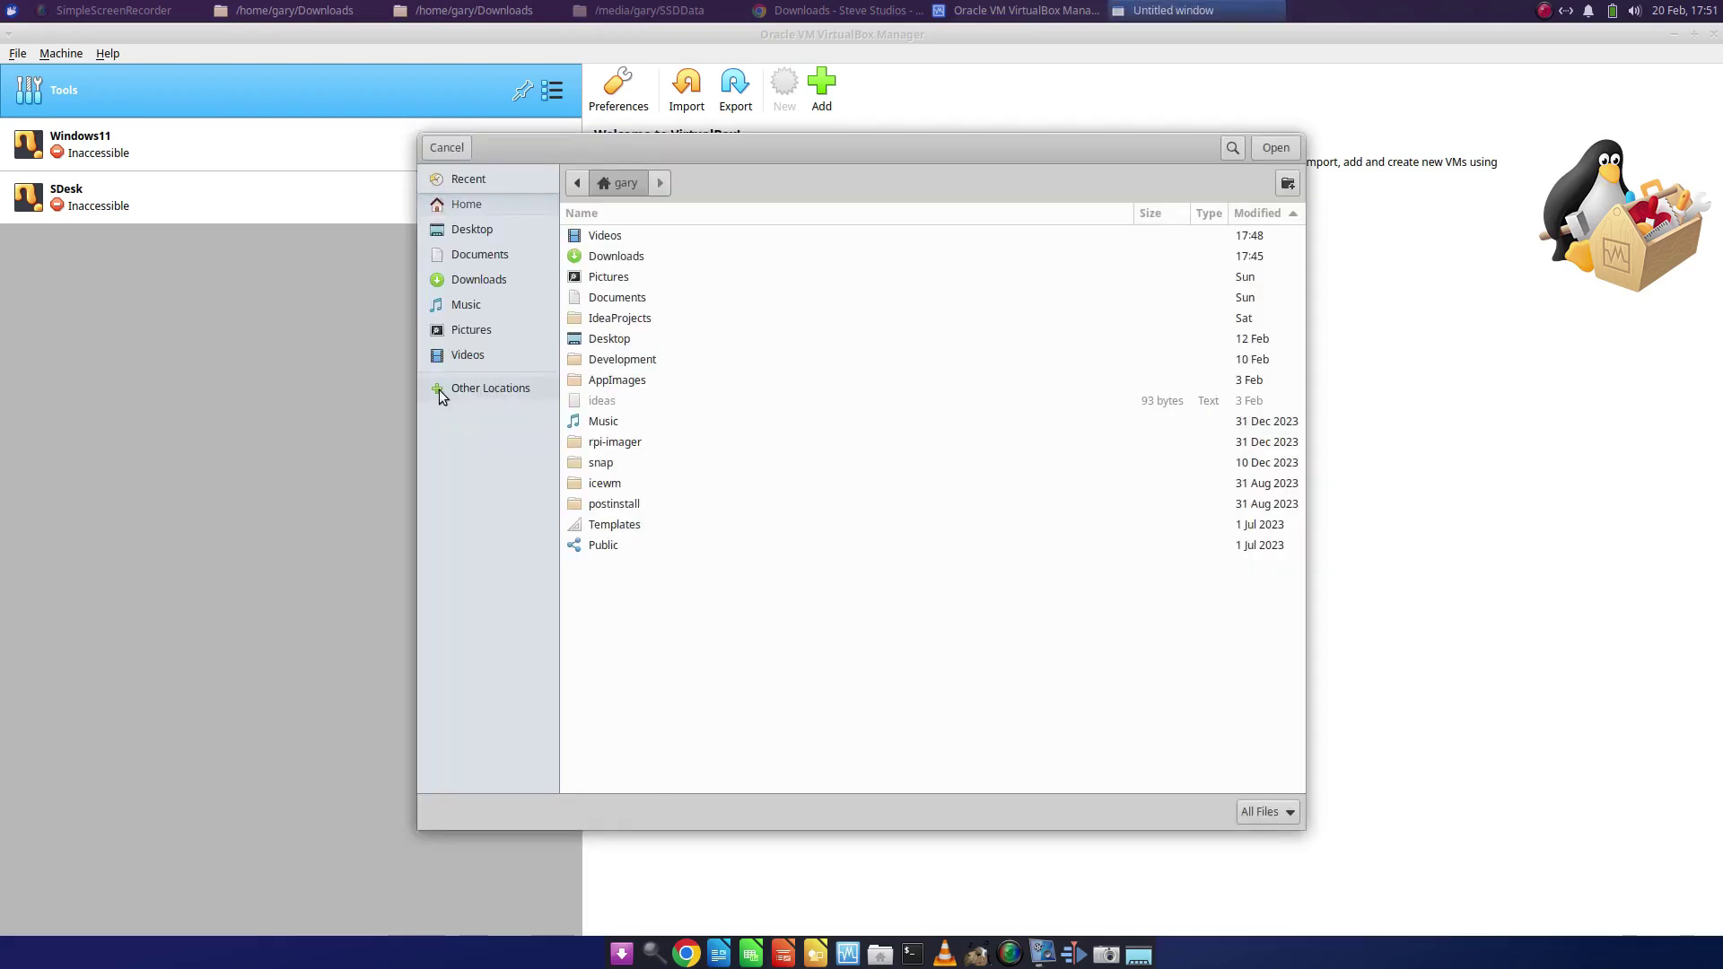
{"action": "left_click", "coordinate": [440, 391]}
{"action": "left_click", "coordinate": [655, 258]}
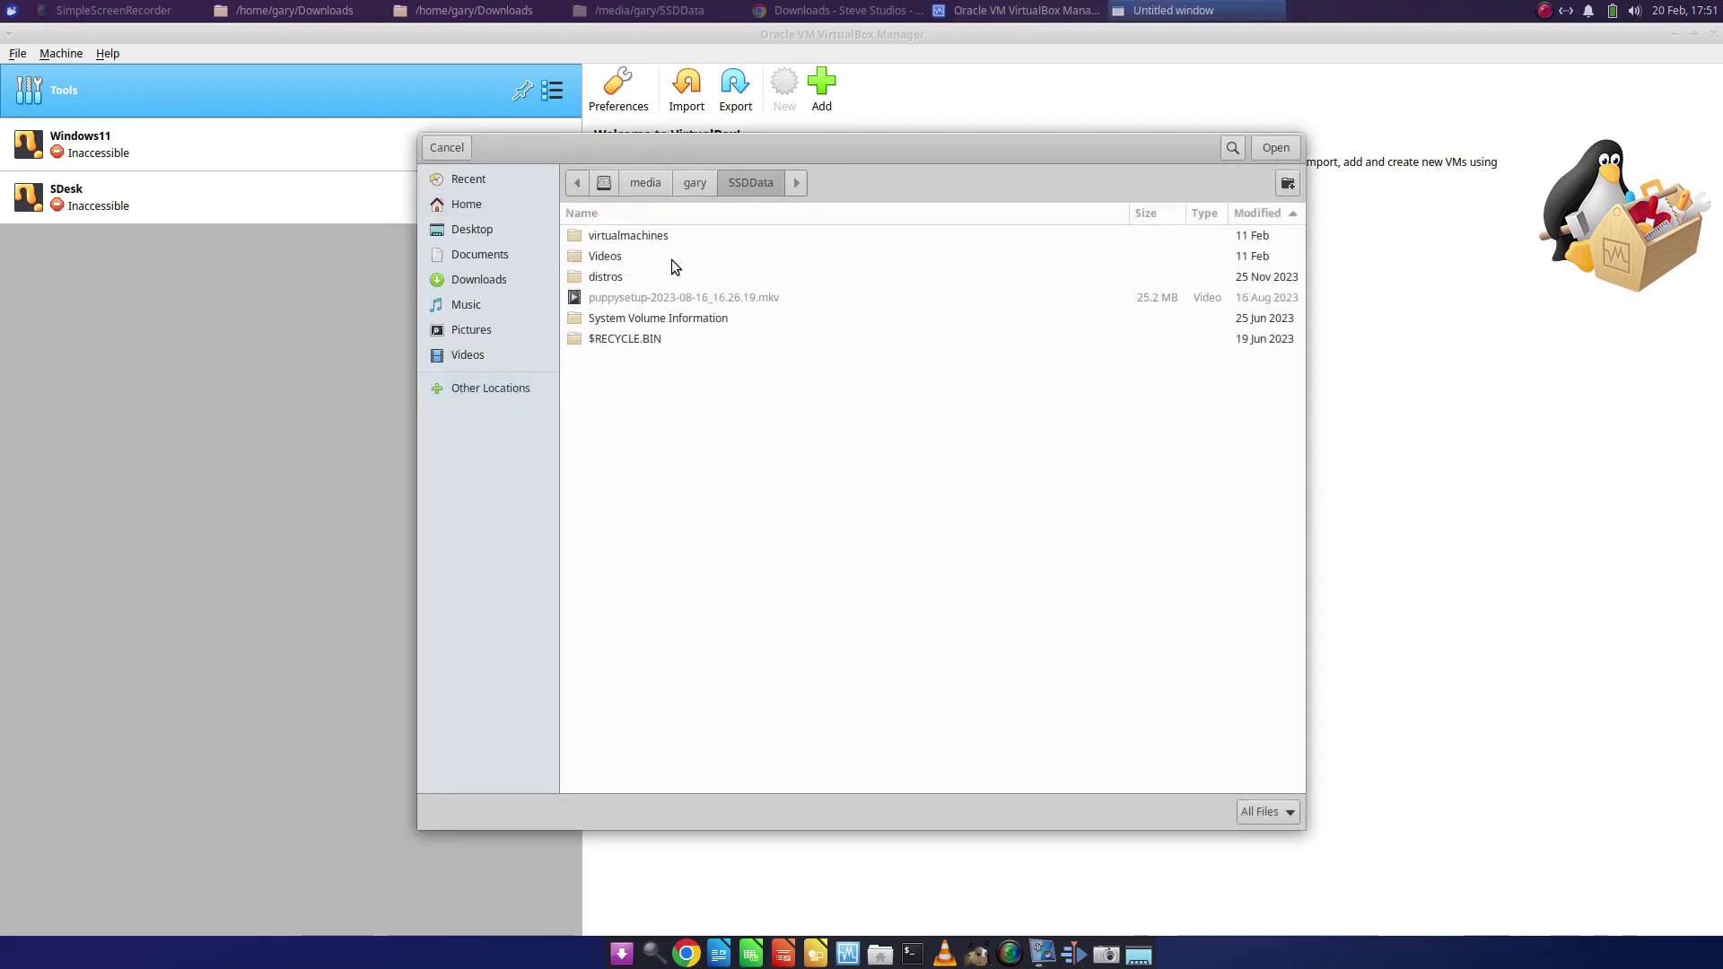
{"action": "left_click", "coordinate": [617, 235]}
{"action": "left_click", "coordinate": [617, 235]}
{"action": "left_click", "coordinate": [1287, 184]}
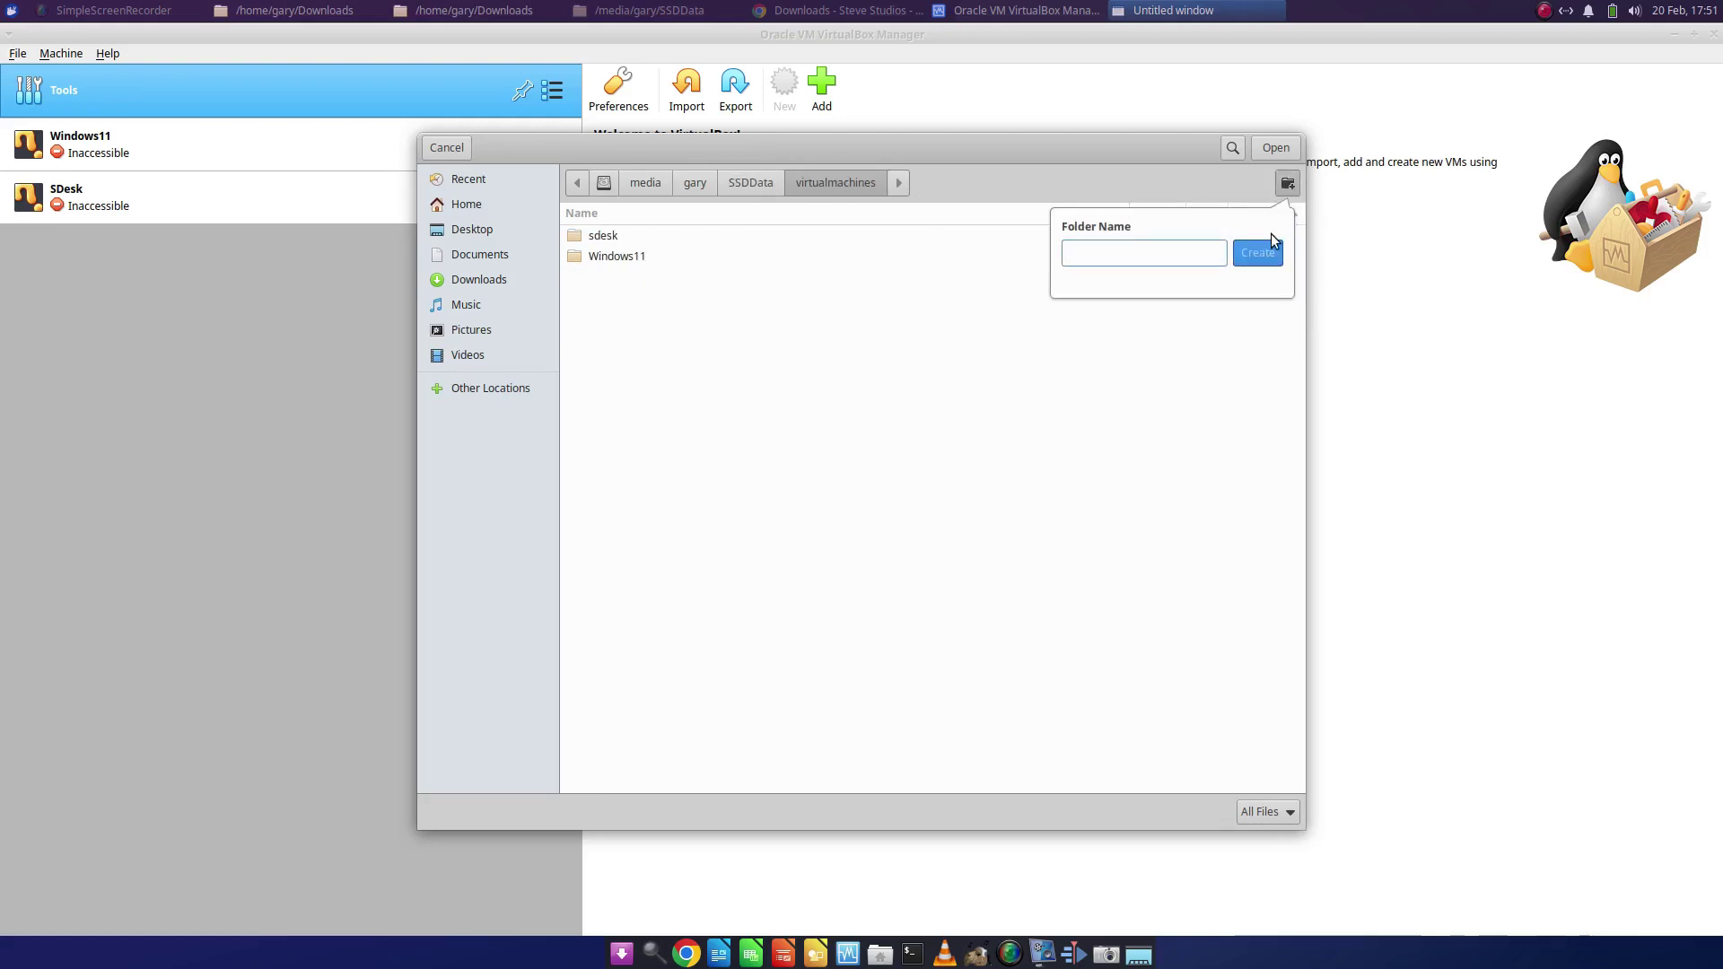
{"action": "type", "text": "sdesk2"}
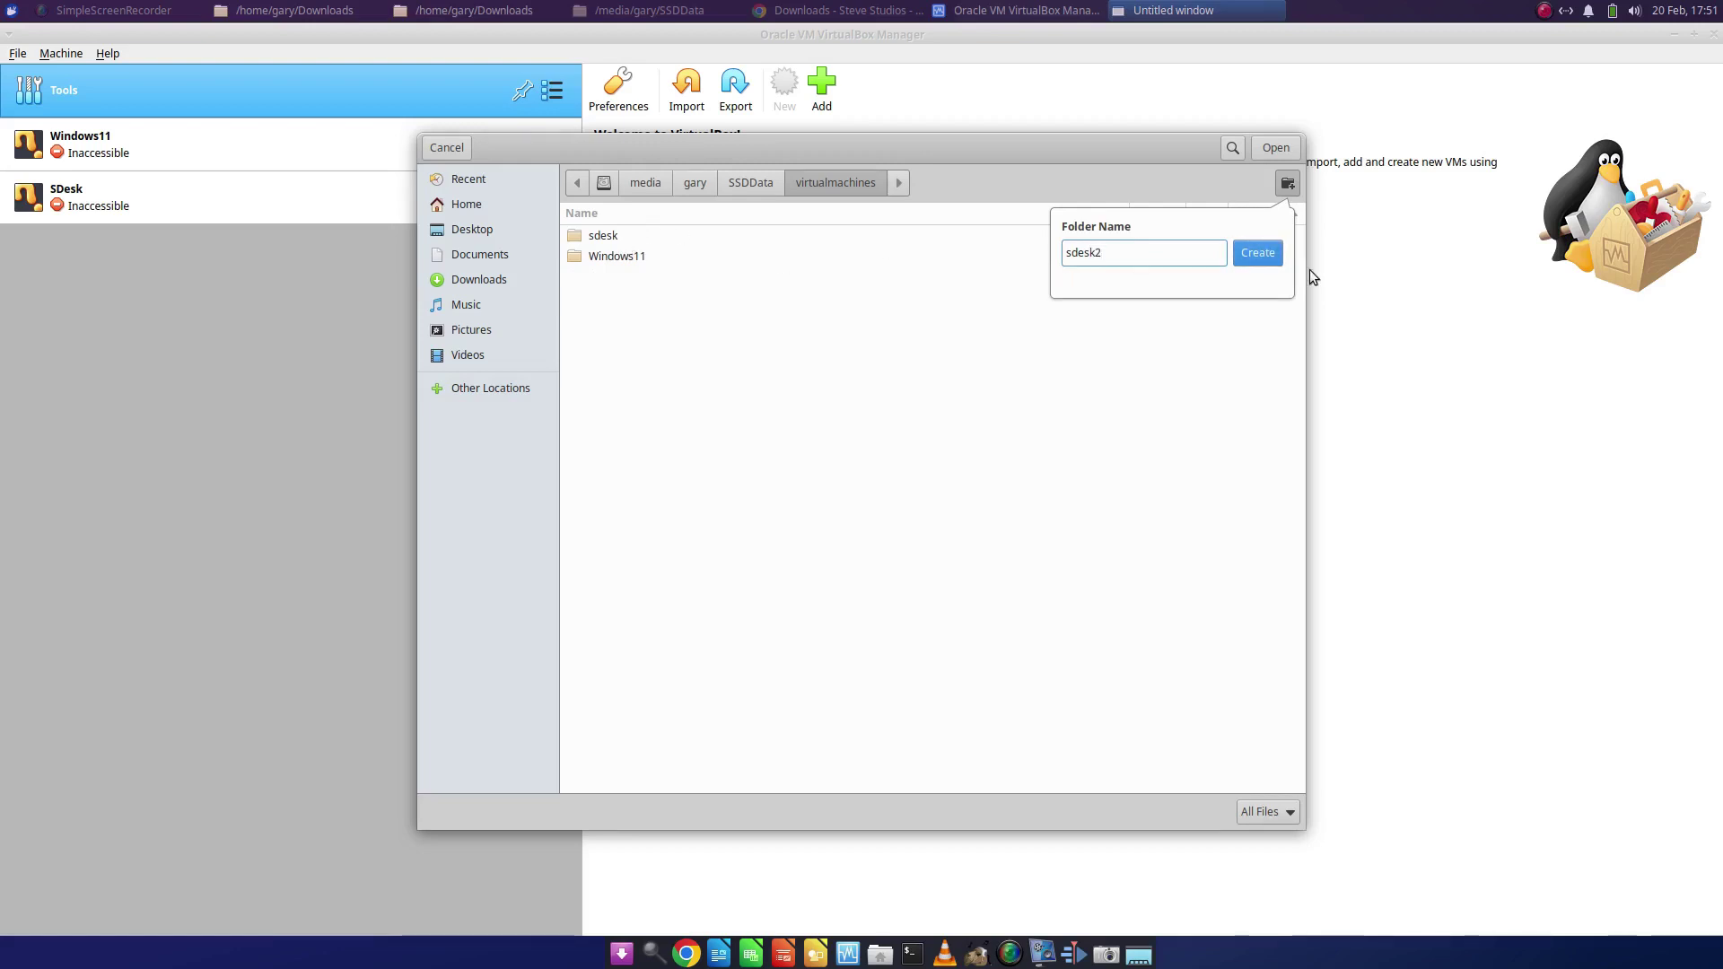
{"action": "left_click", "coordinate": [1249, 256]}
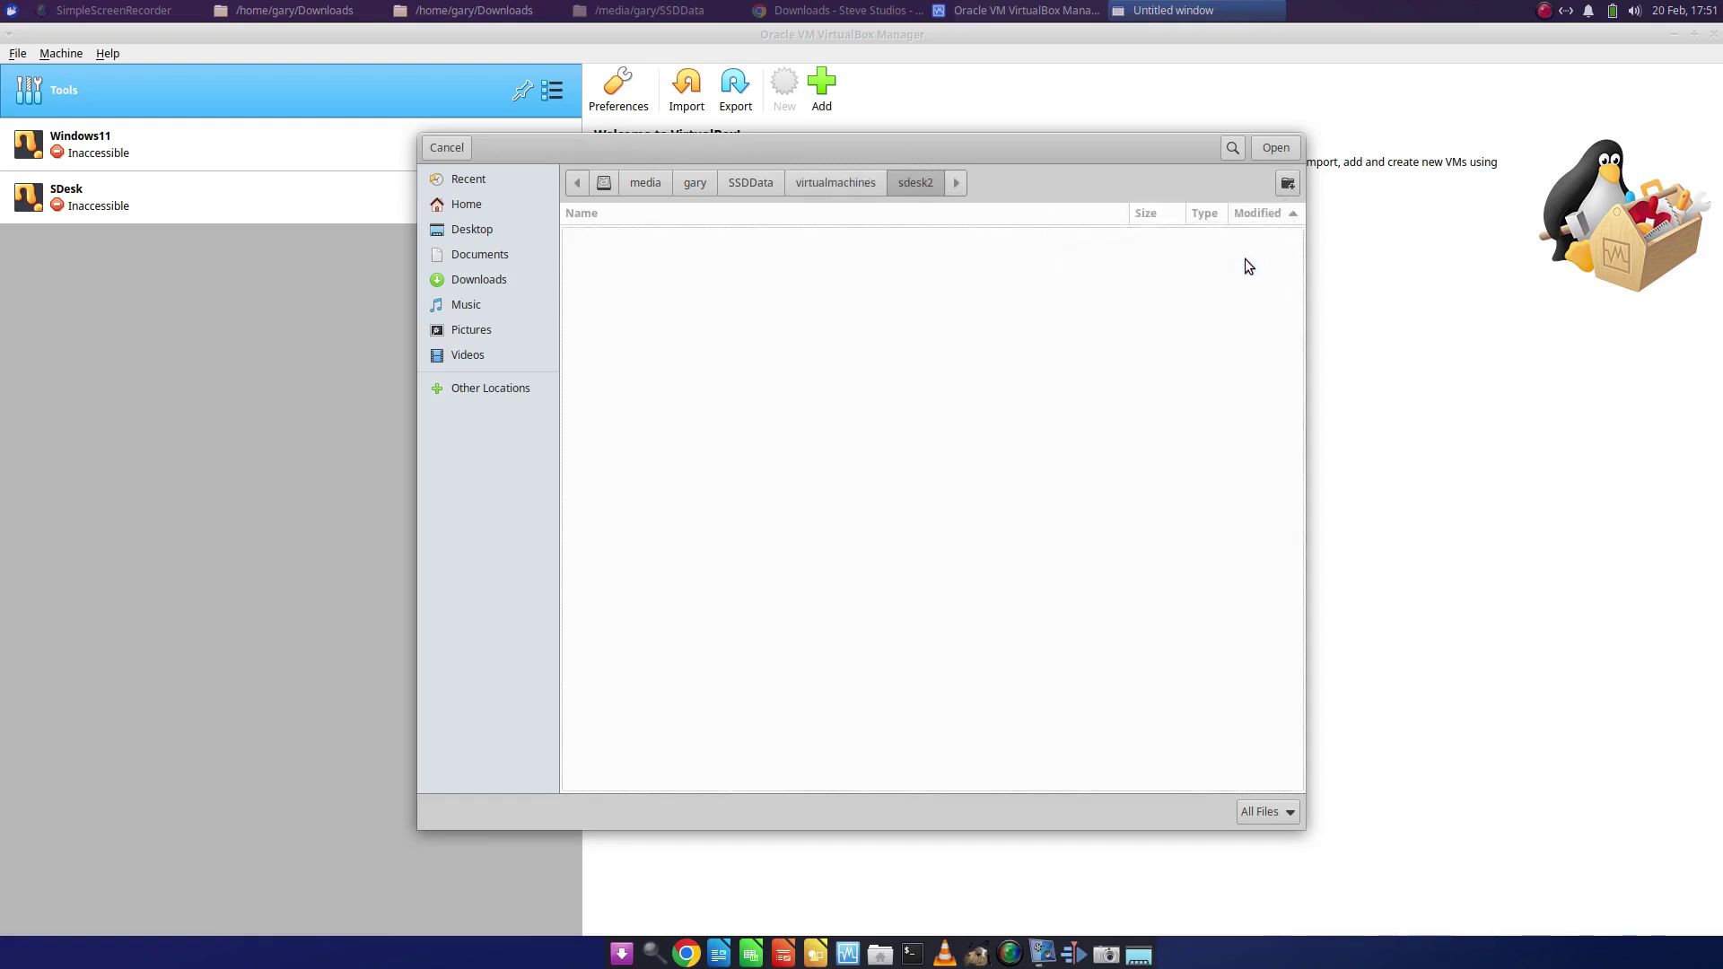
{"action": "left_click", "coordinate": [1288, 151]}
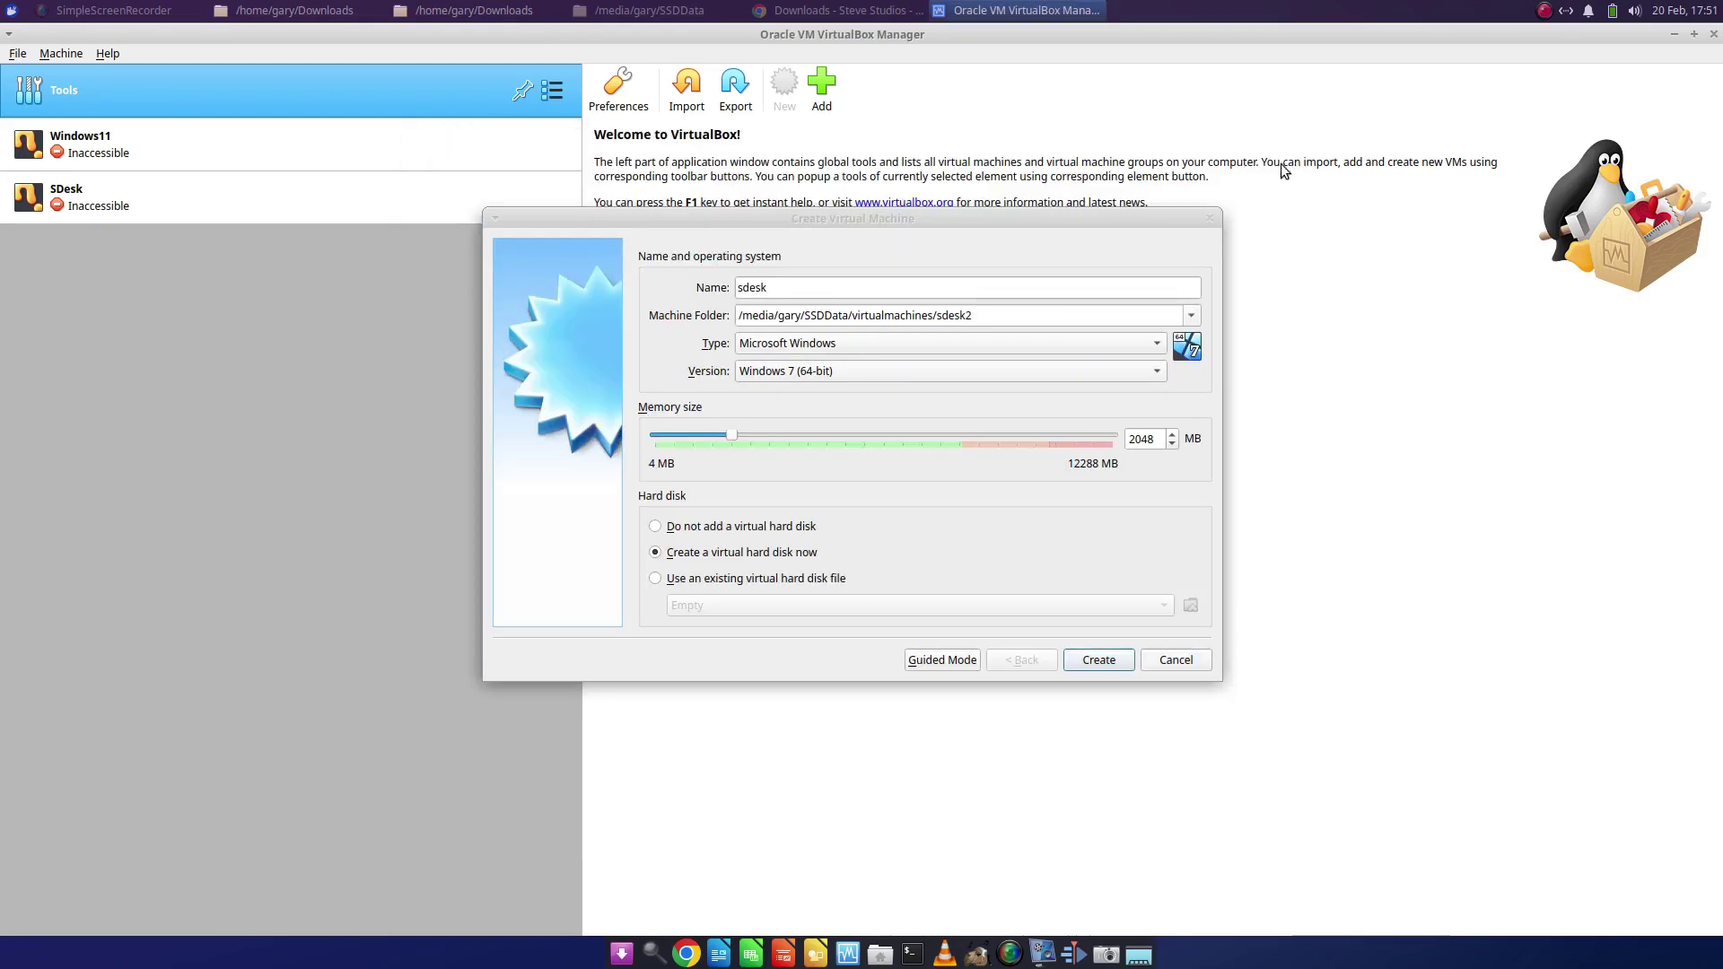
- Set the VM type to Linux, version Arch Linux (64-bit), with 8192 MB memory
{"action": "left_click", "coordinate": [1145, 345]}
{"action": "left_click", "coordinate": [1027, 351]}
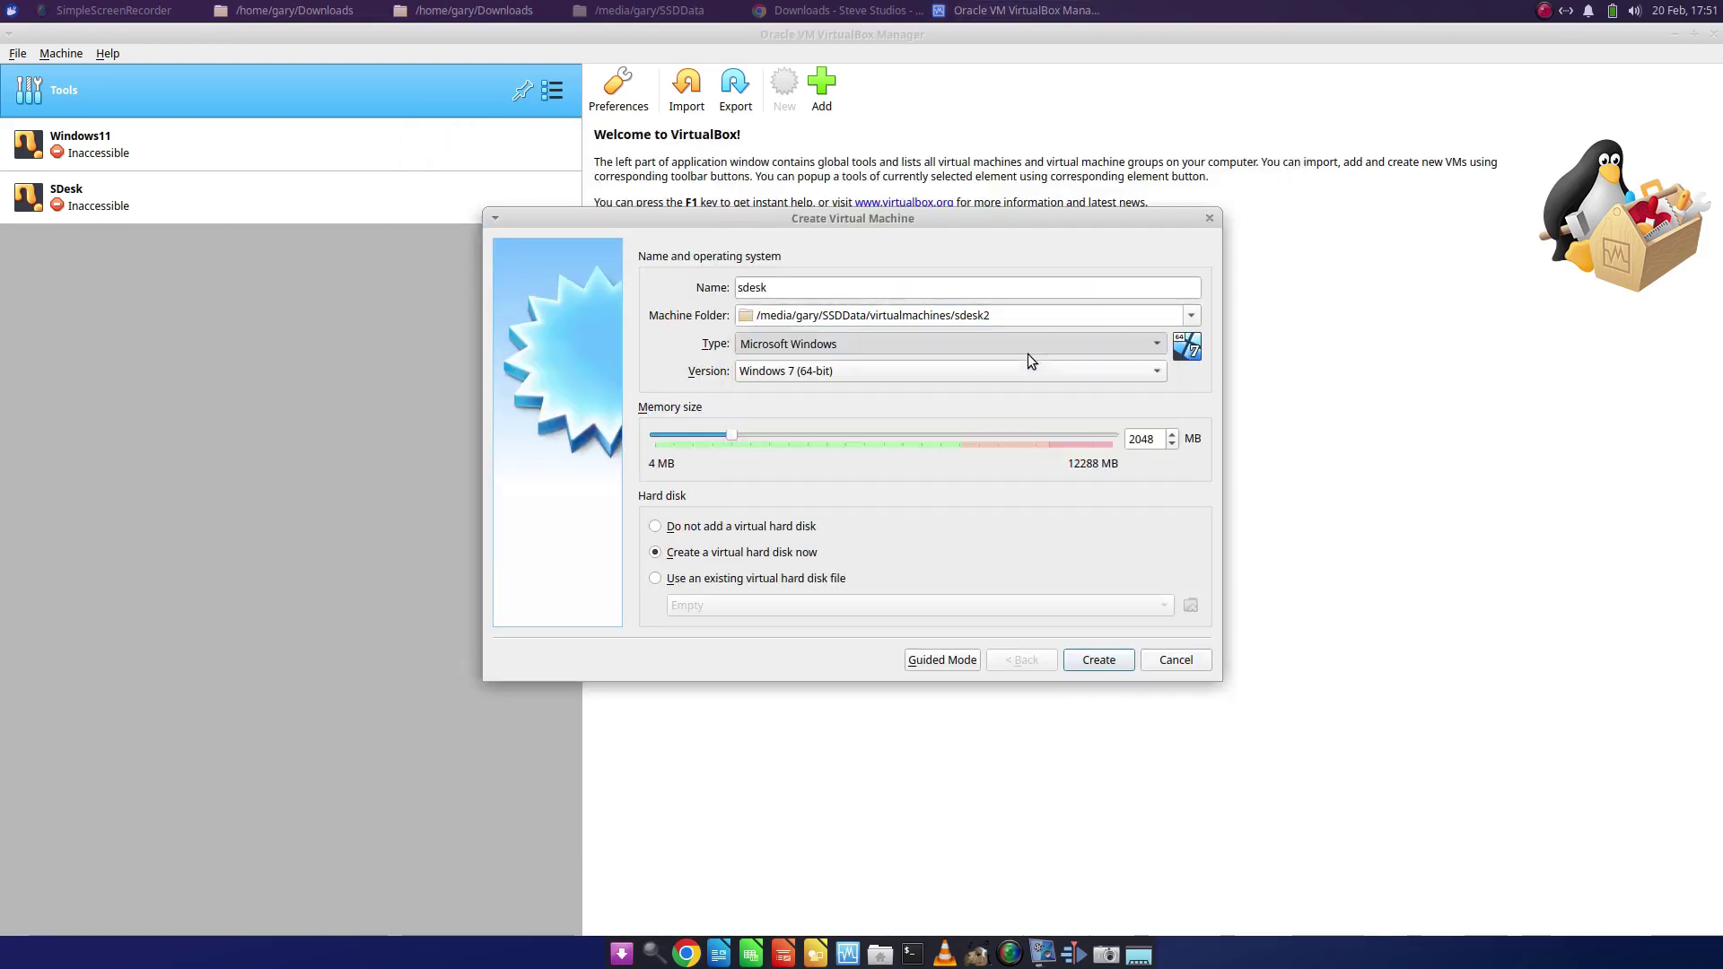
{"action": "left_click", "coordinate": [1057, 342]}
{"action": "left_click", "coordinate": [1029, 368]}
{"action": "left_click", "coordinate": [1032, 371]}
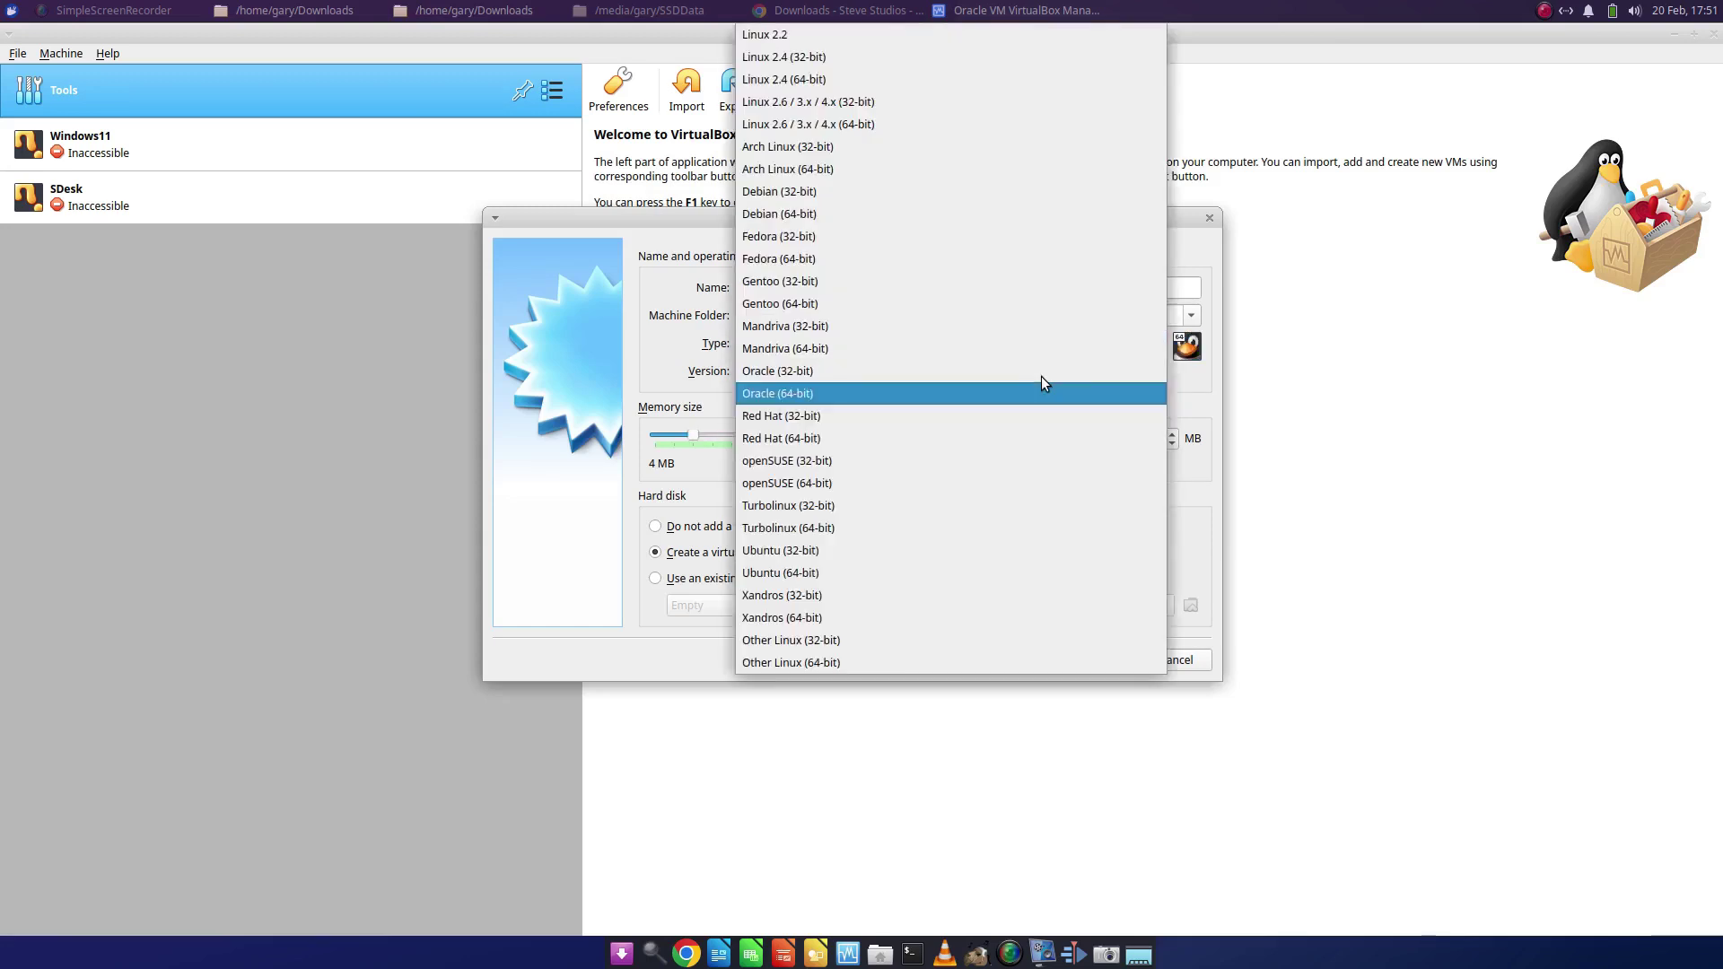
{"action": "left_click", "coordinate": [957, 168]}
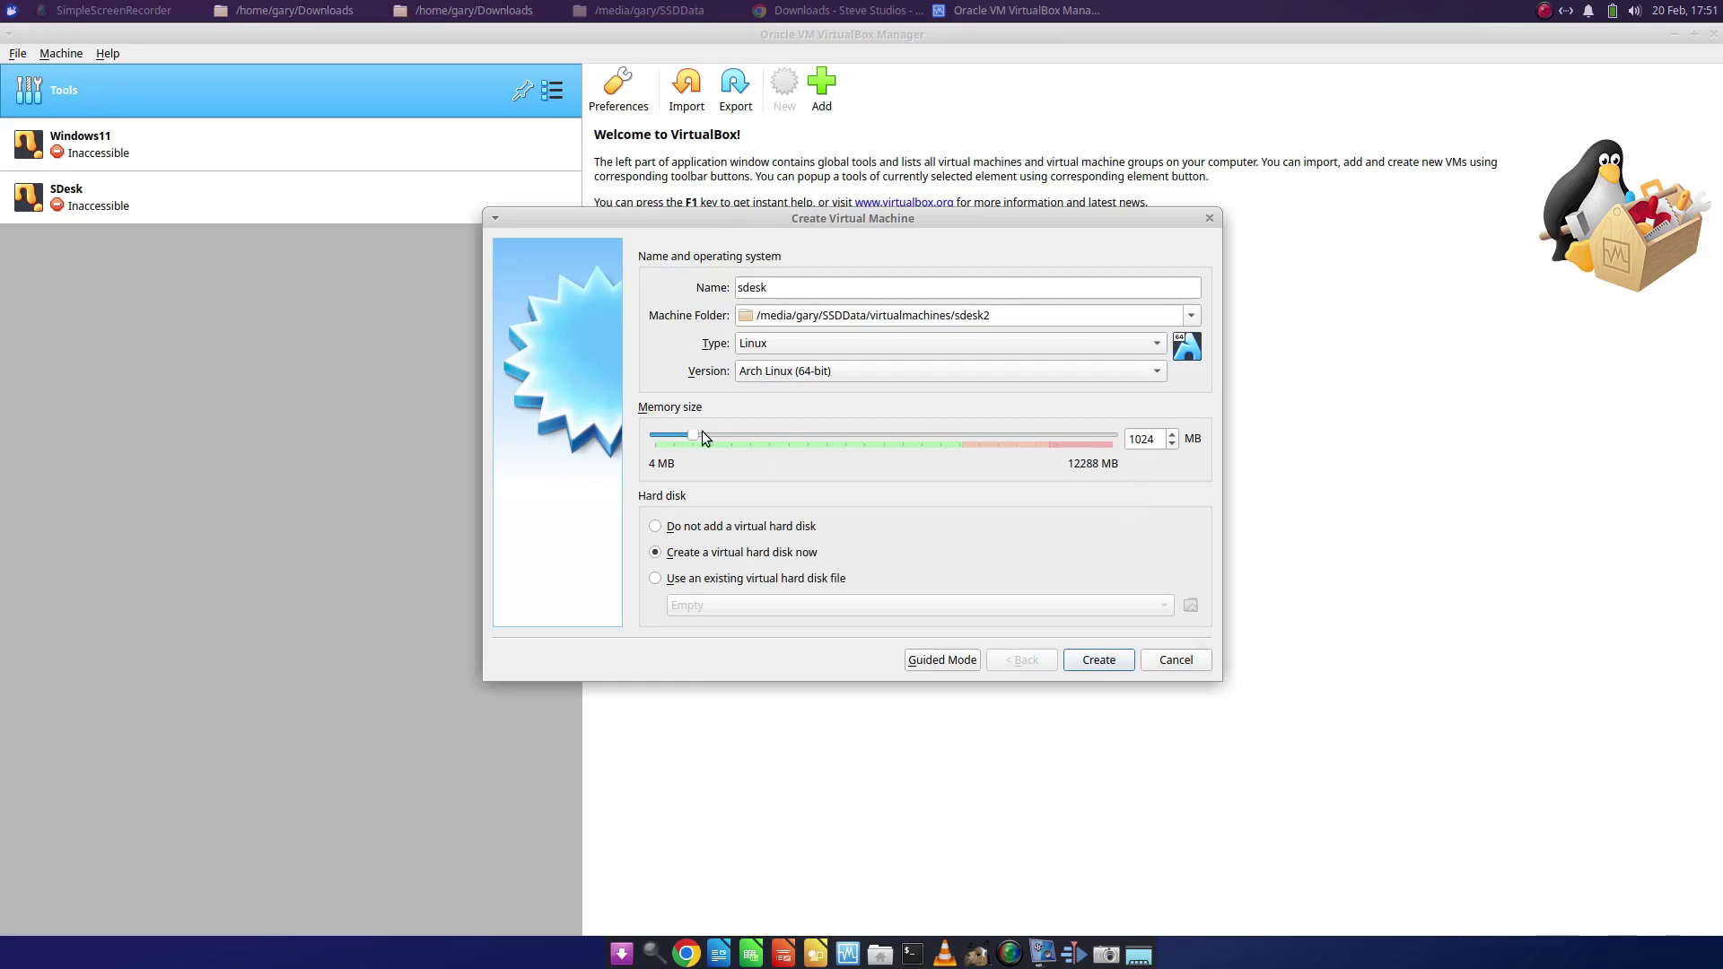
{"action": "left_click_drag", "start_coordinate": [701, 432], "coordinate": [960, 435]}
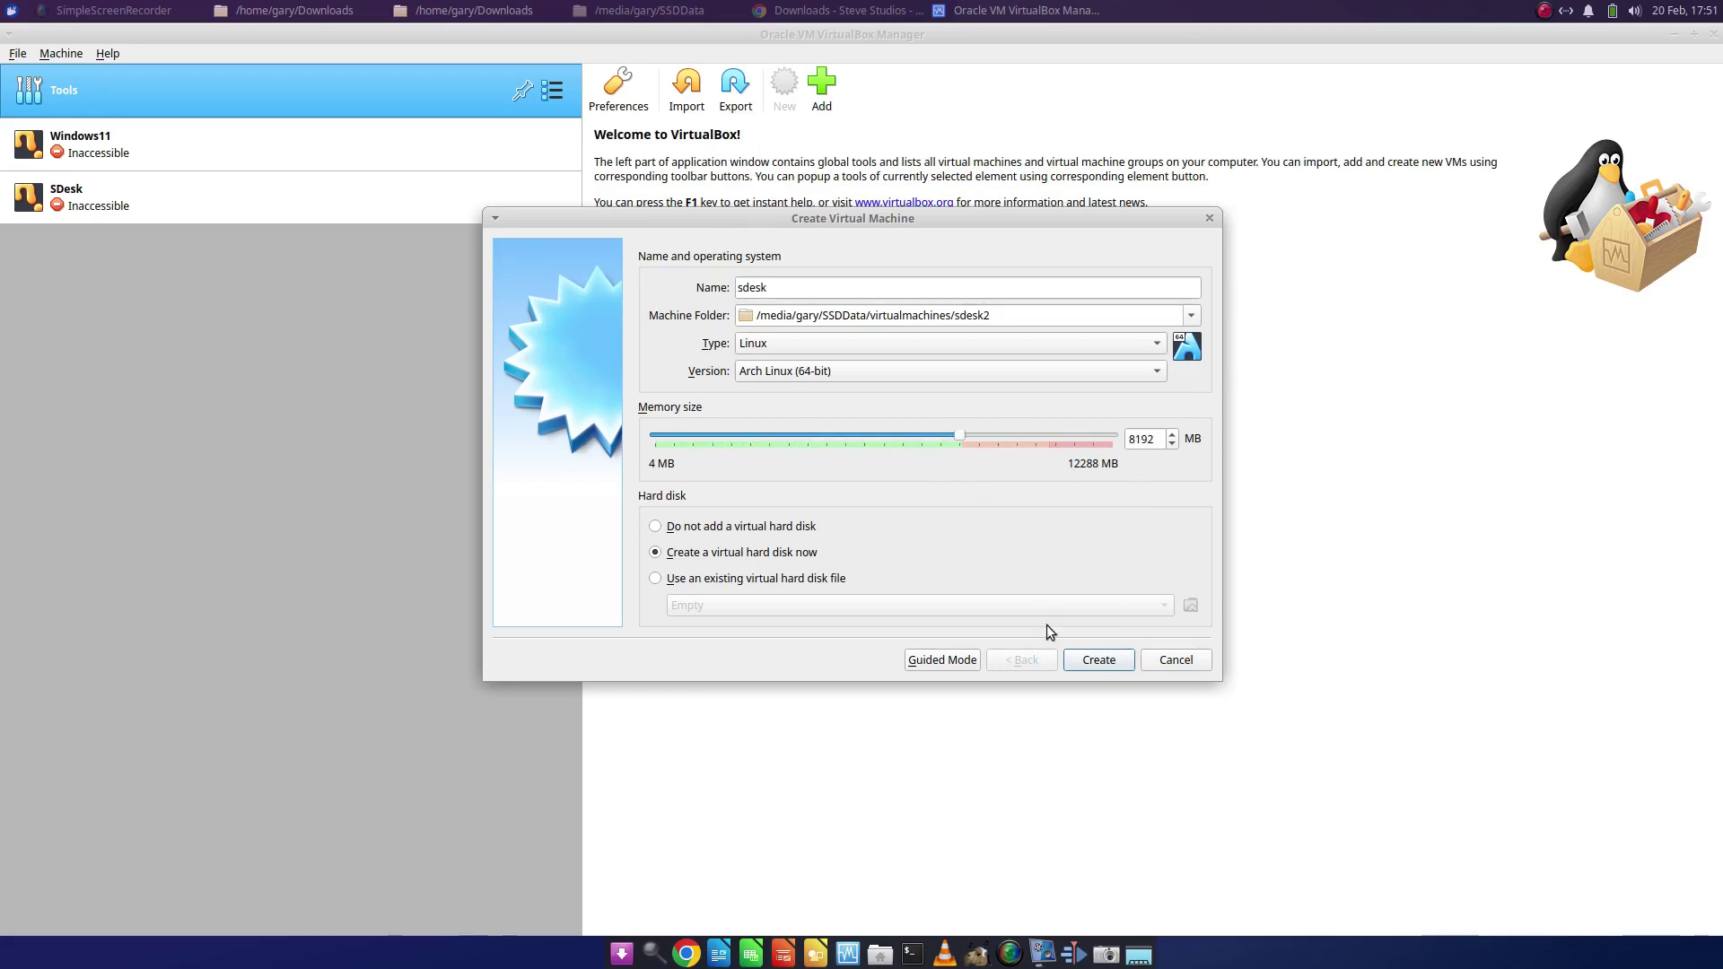
- Set the new virtual disk's file size to 25 GB
{"action": "left_click", "coordinate": [1097, 664]}
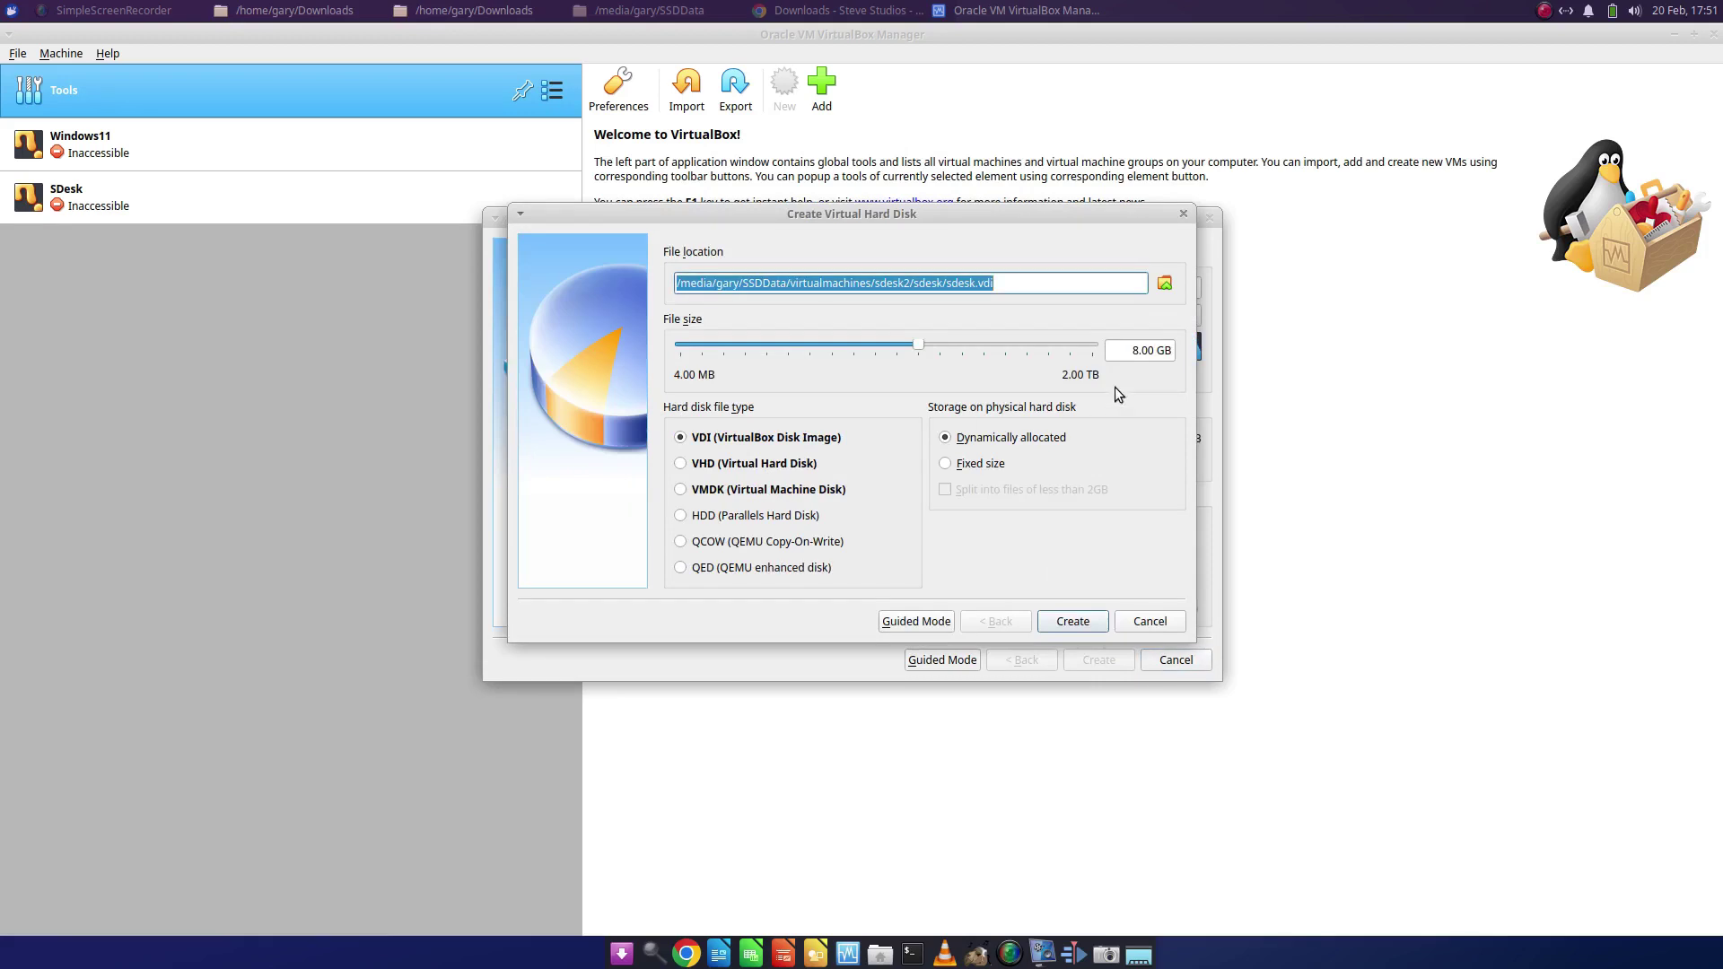
{"action": "left_click", "coordinate": [1128, 351]}
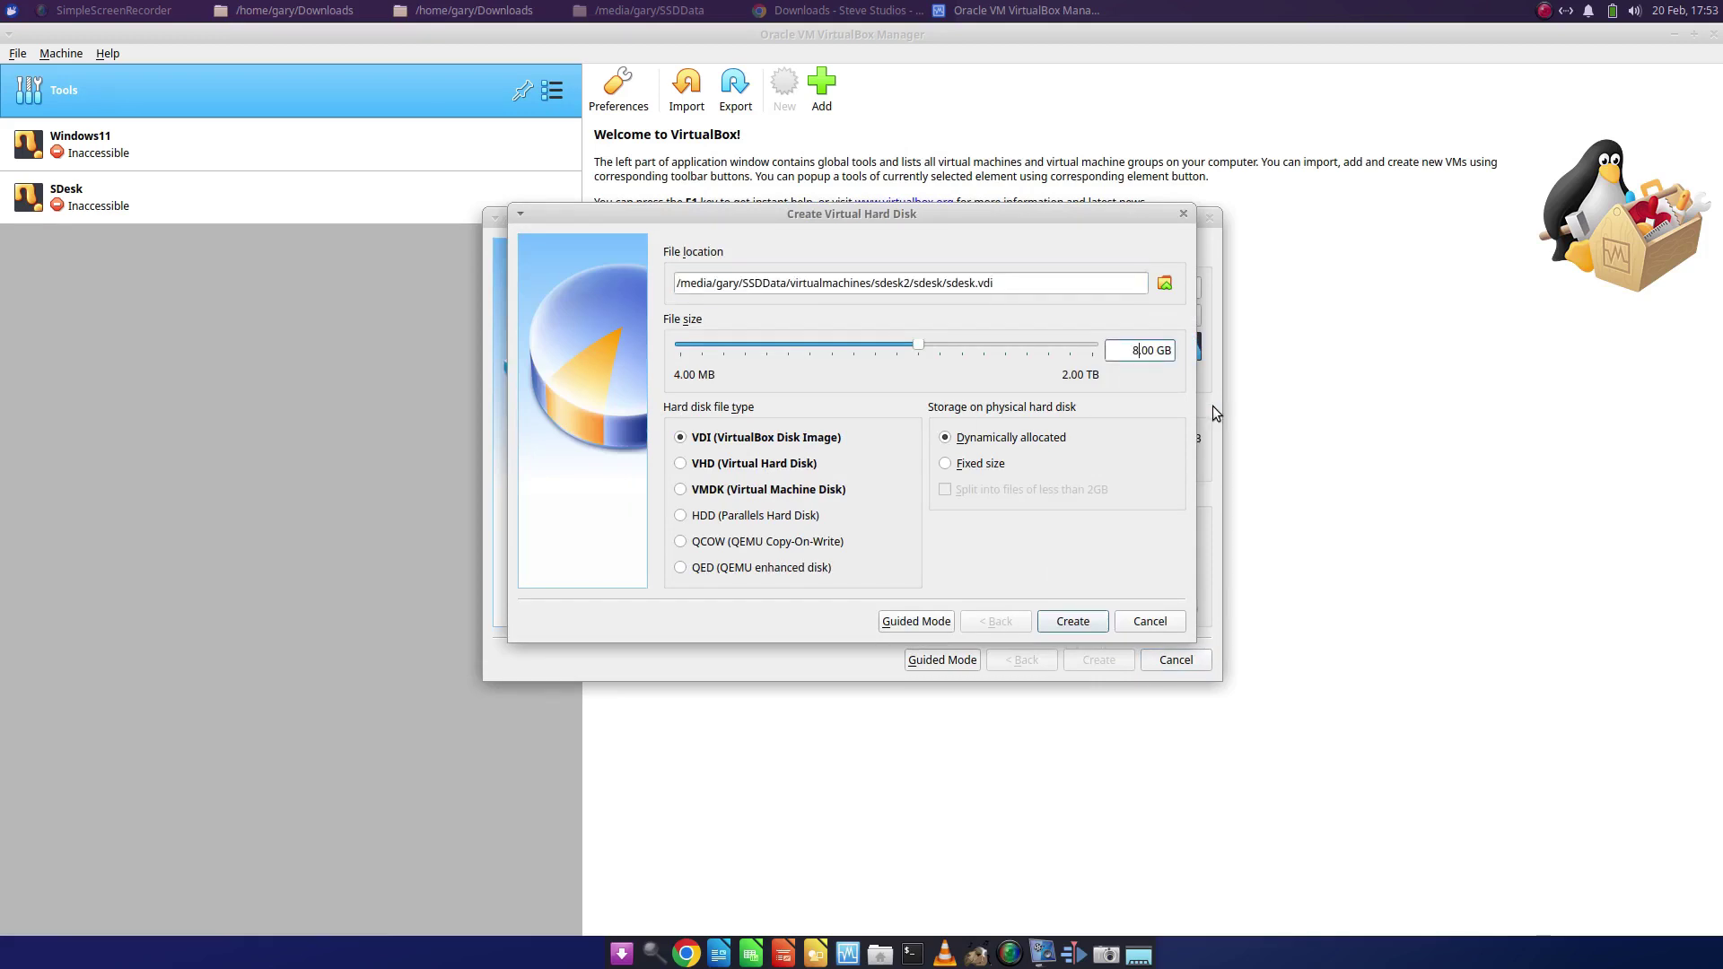
{"action": "key", "text": "Delete"}
{"action": "type", "text": "25"}
- Create the 25 GB disk, then give sdesk 4 processors and 128 MB video memory
{"action": "left_click", "coordinate": [1068, 623]}
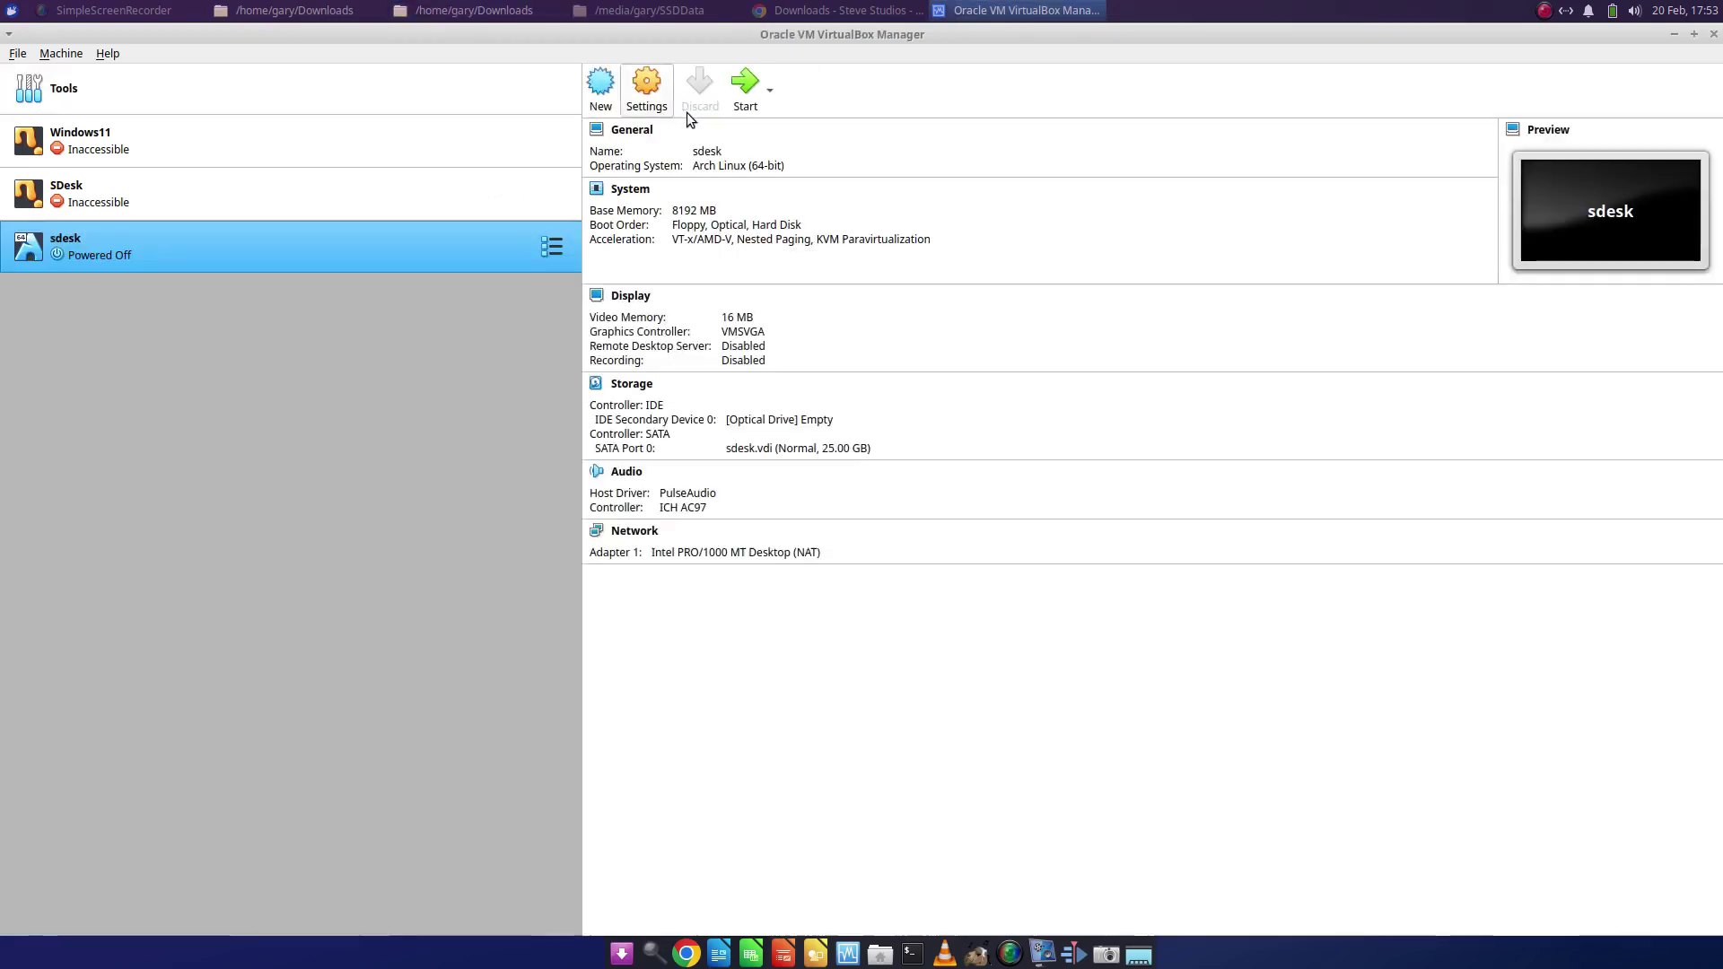
{"action": "left_click", "coordinate": [648, 89]}
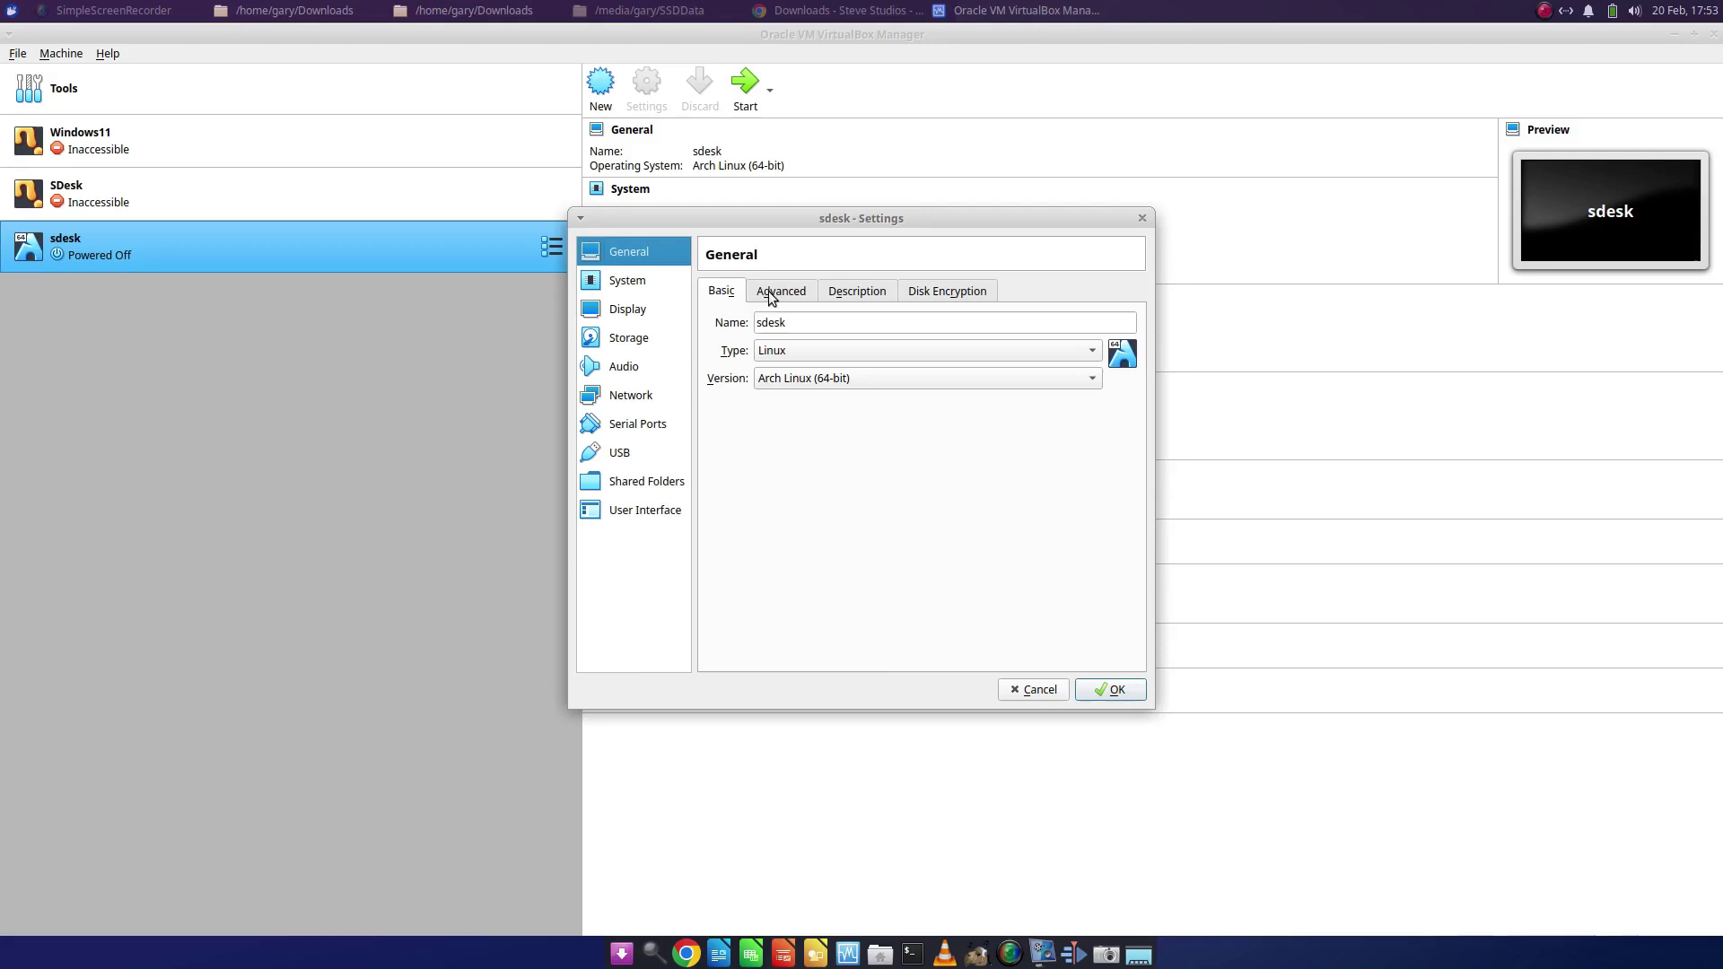
{"action": "left_click", "coordinate": [628, 281]}
{"action": "left_click", "coordinate": [819, 291]}
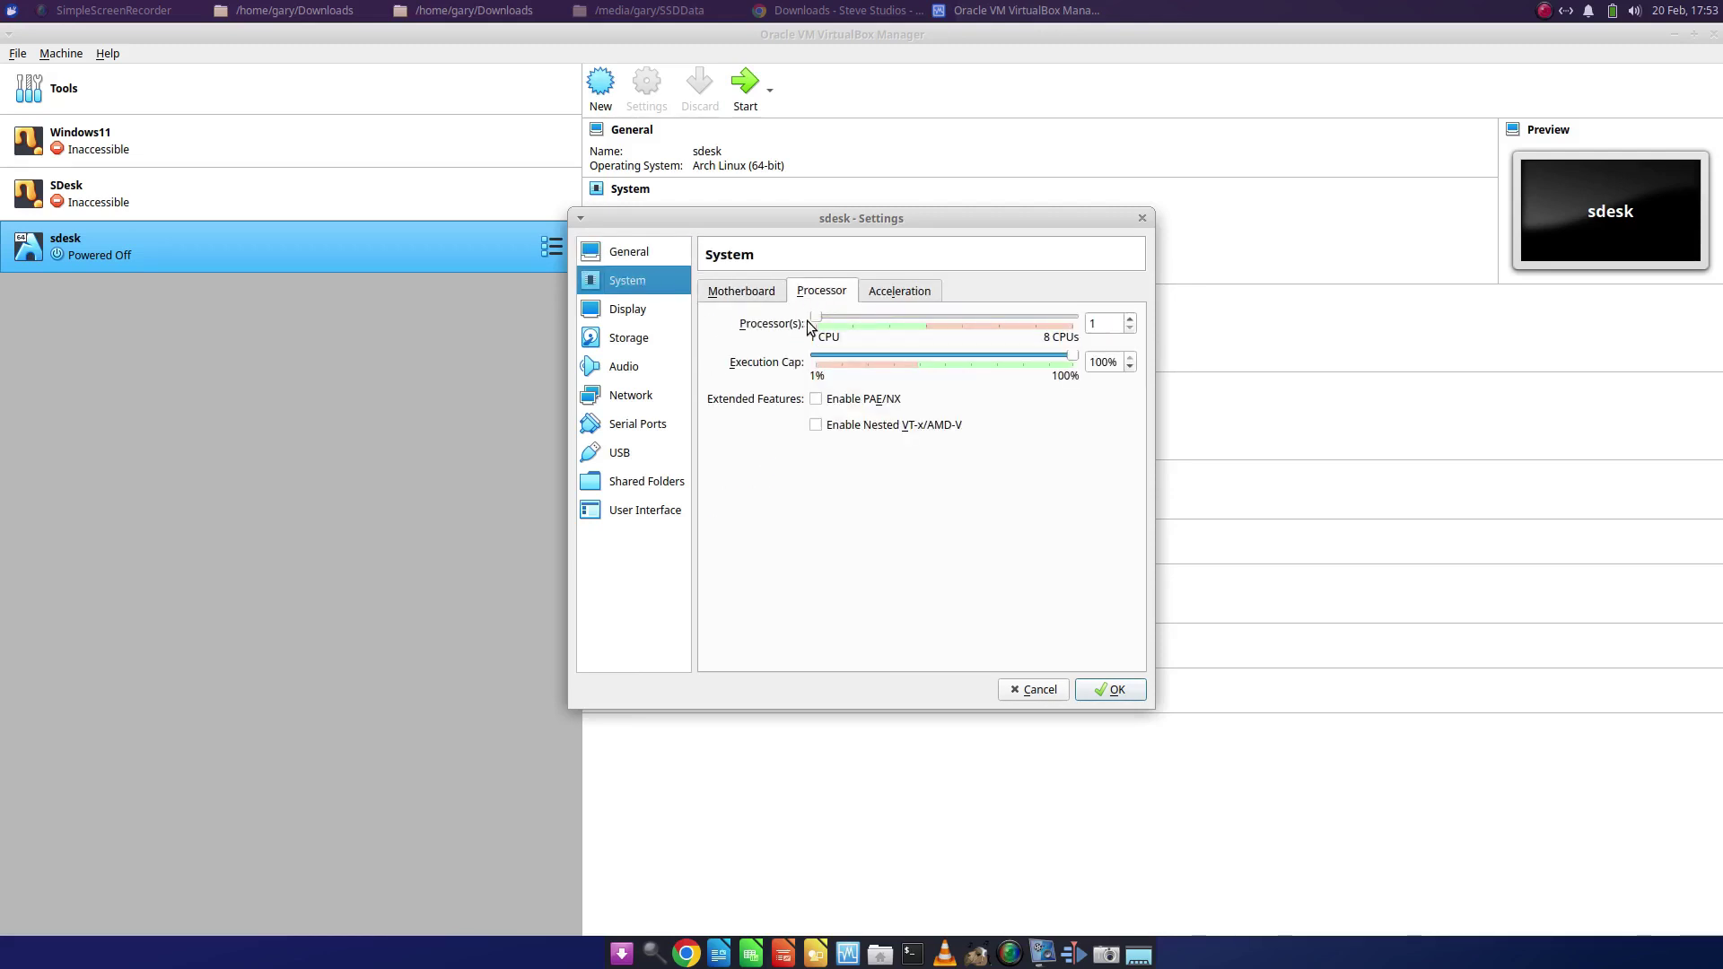
{"action": "left_click_drag", "start_coordinate": [820, 323], "coordinate": [916, 324]}
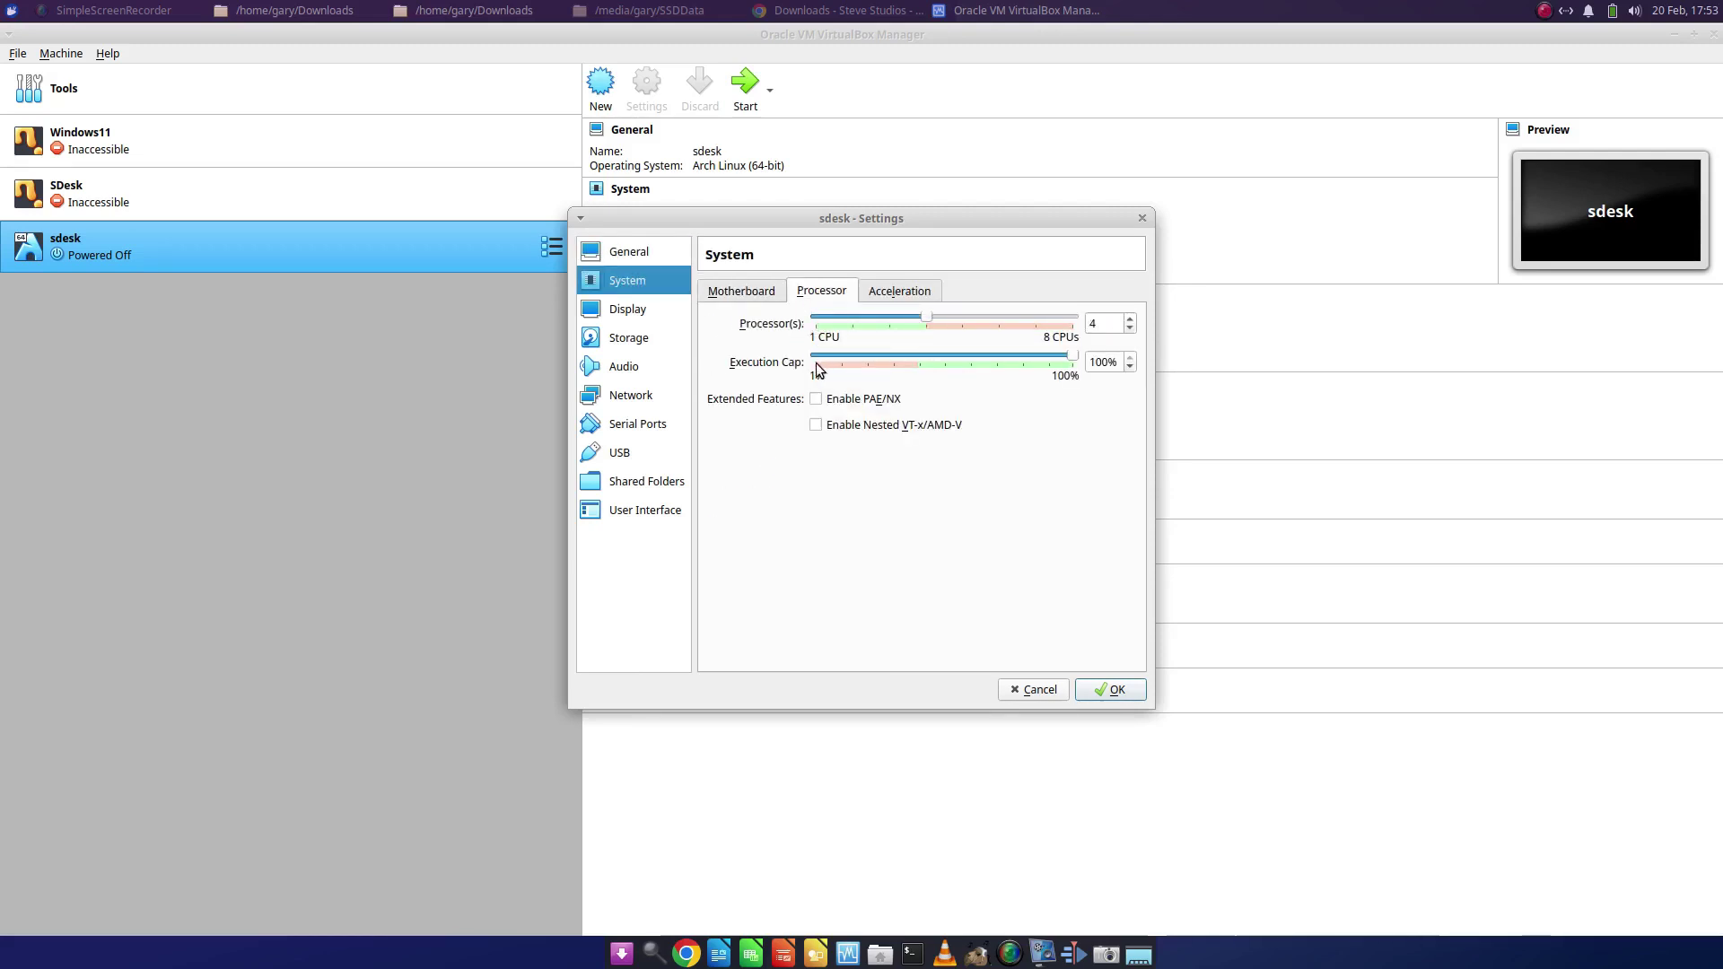
{"action": "left_click", "coordinate": [632, 308]}
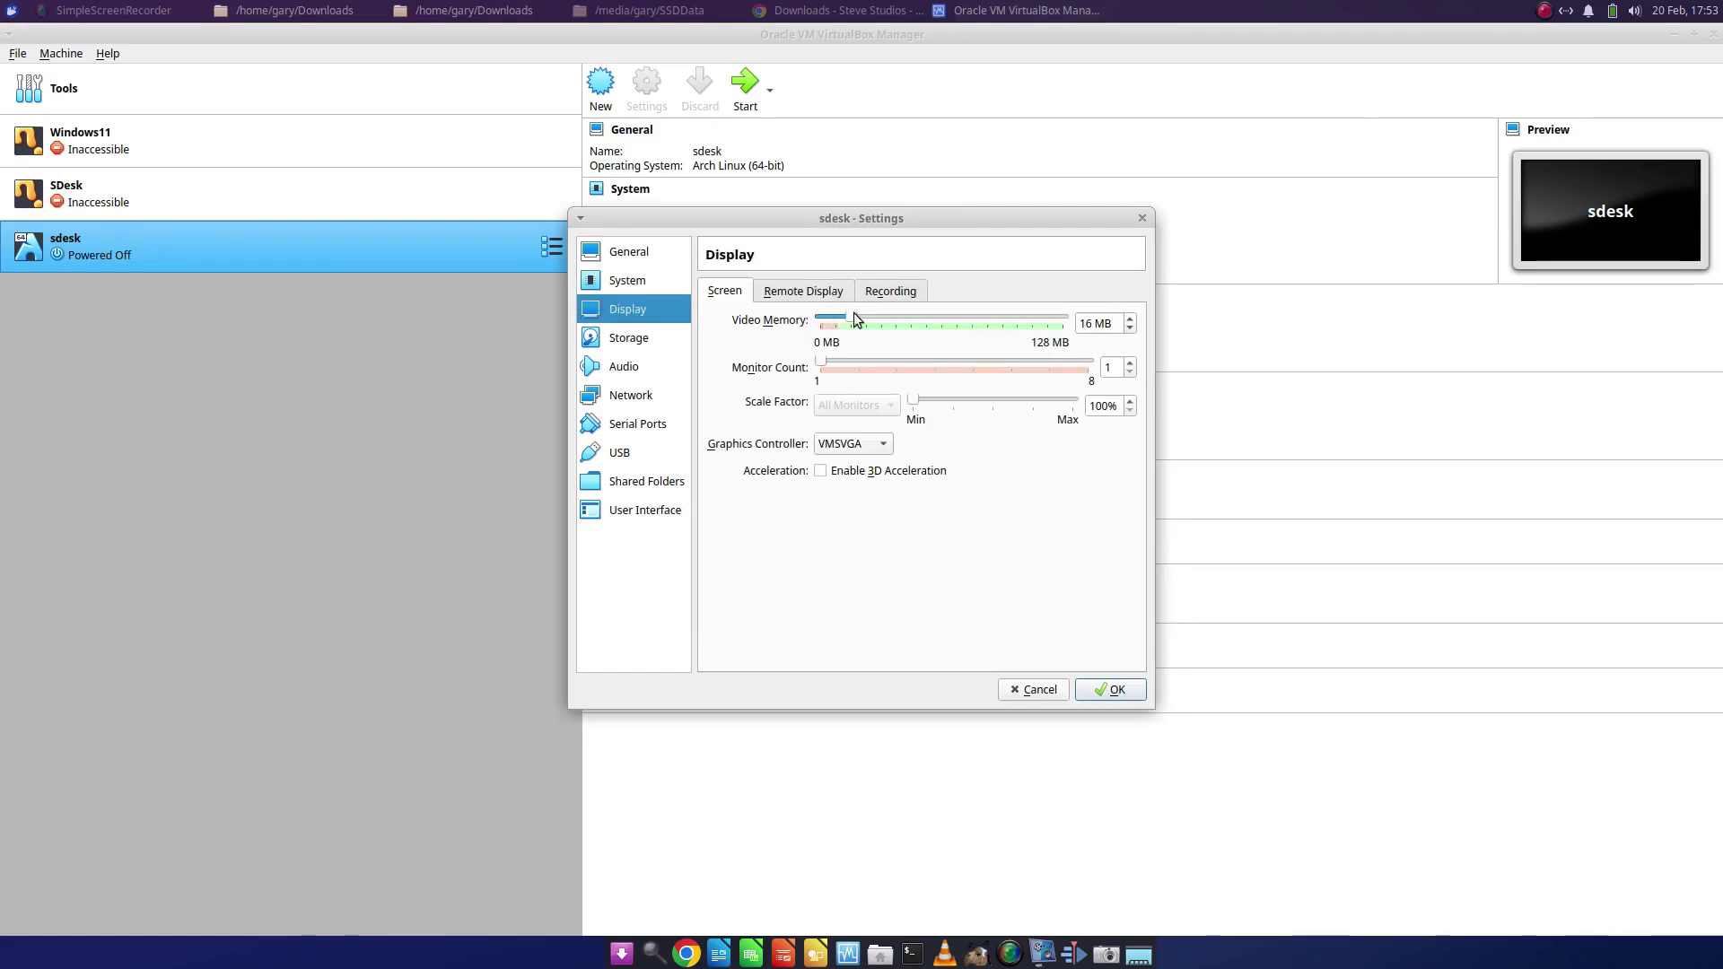
{"action": "left_click_drag", "start_coordinate": [853, 316], "coordinate": [1192, 317]}
{"action": "left_click", "coordinate": [1112, 690]}
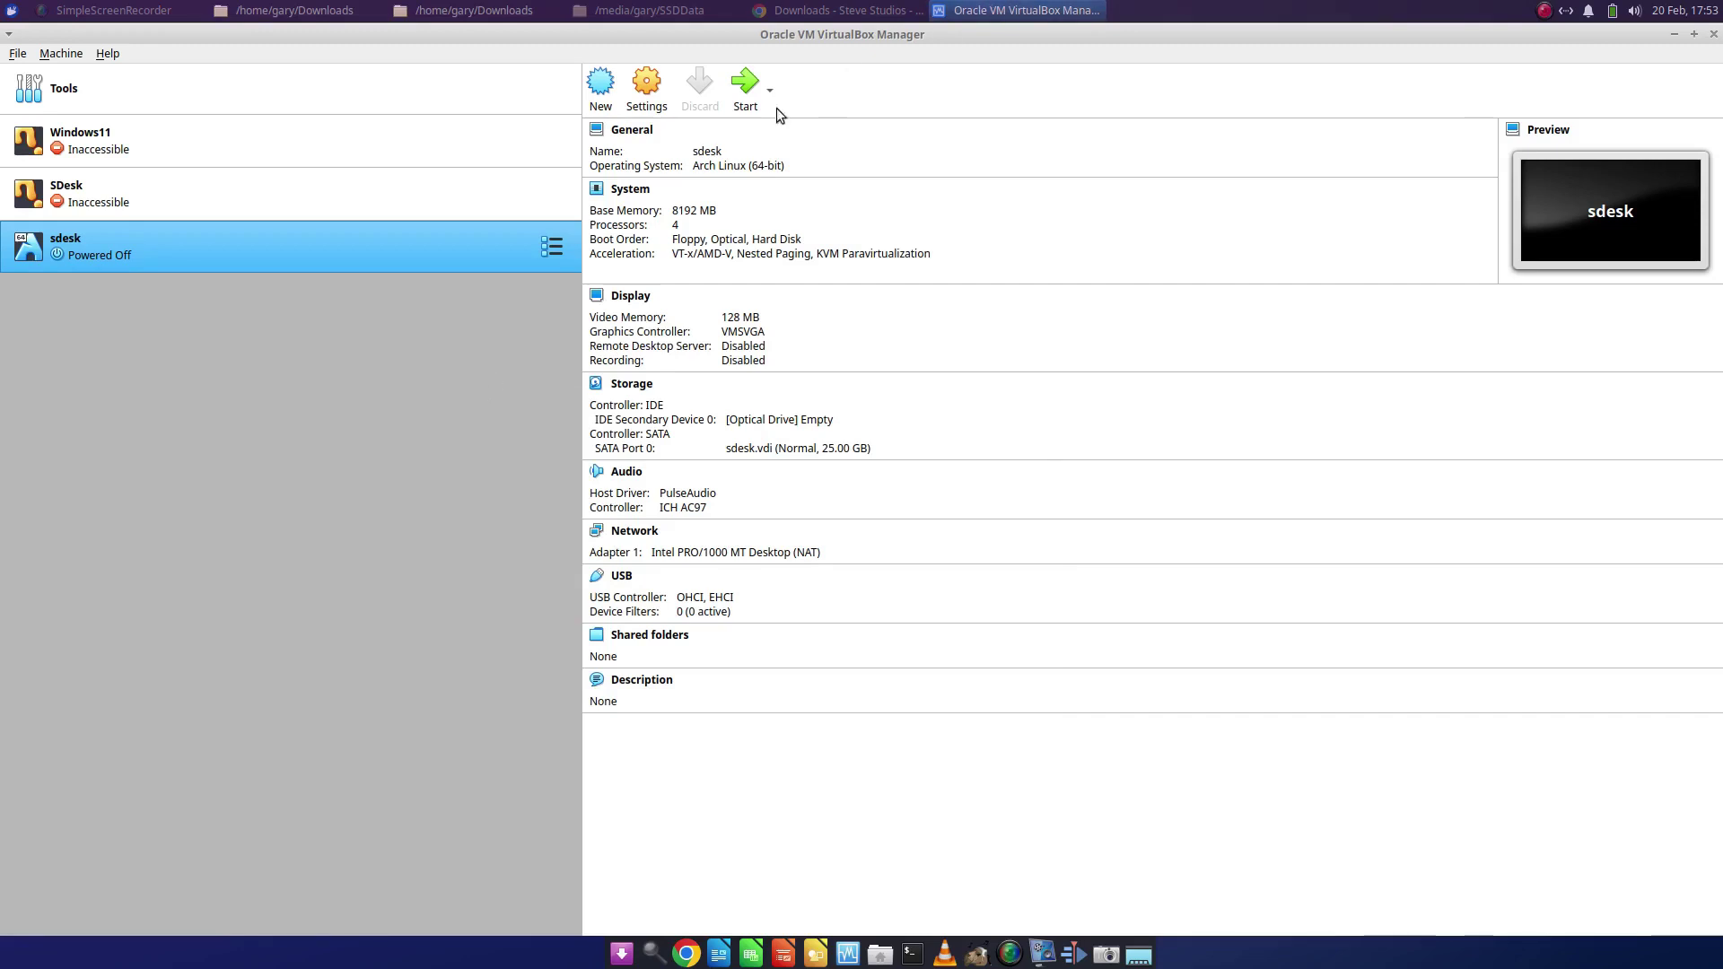
- Start sdesk booting from the sdesk-2024.01.26-x86_64.iso image in Downloads
{"action": "left_click", "coordinate": [745, 90]}
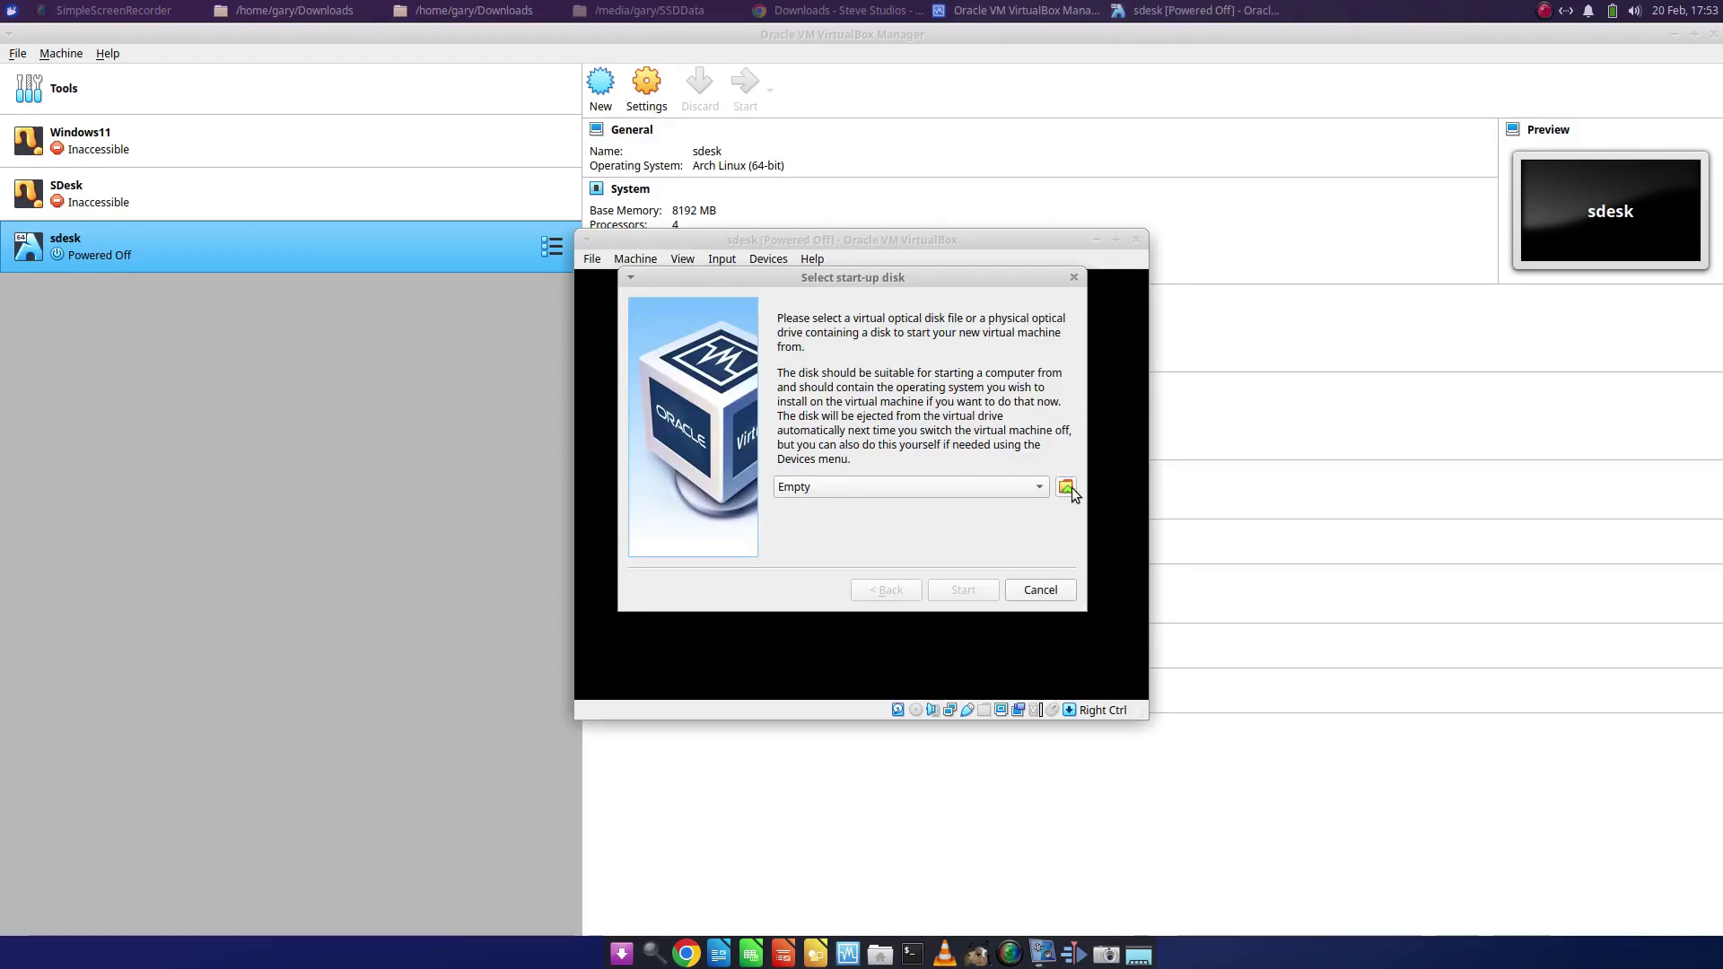
{"action": "left_click", "coordinate": [1066, 488]}
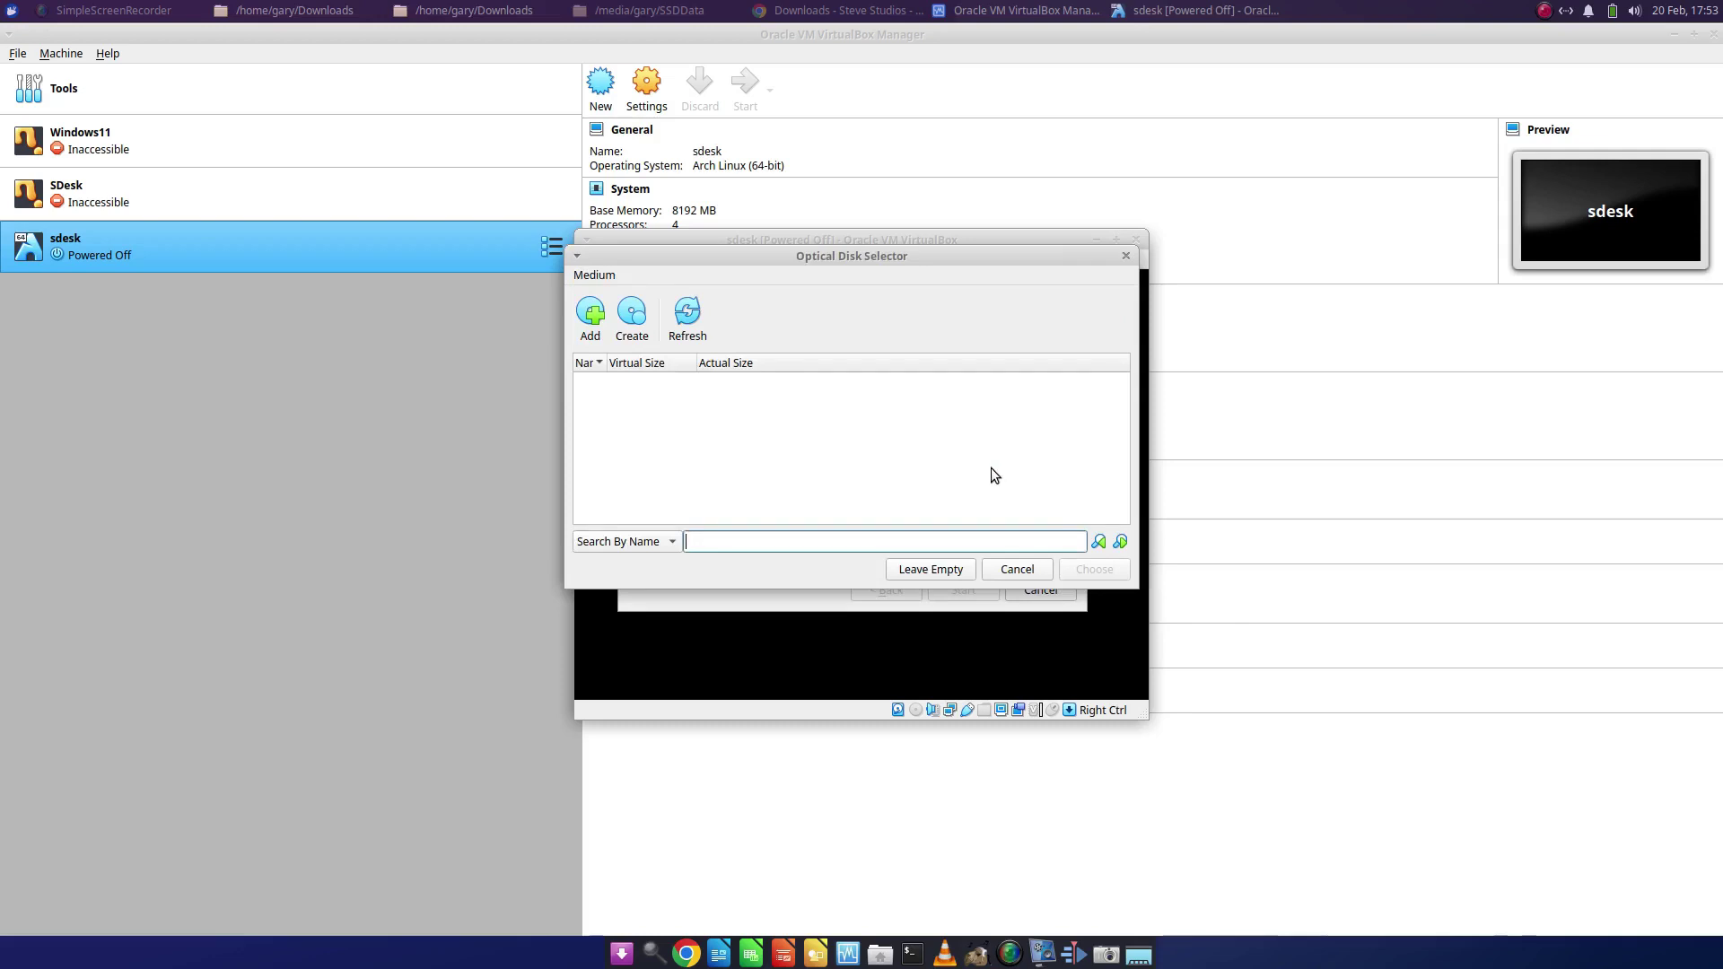
{"action": "left_click", "coordinate": [592, 327]}
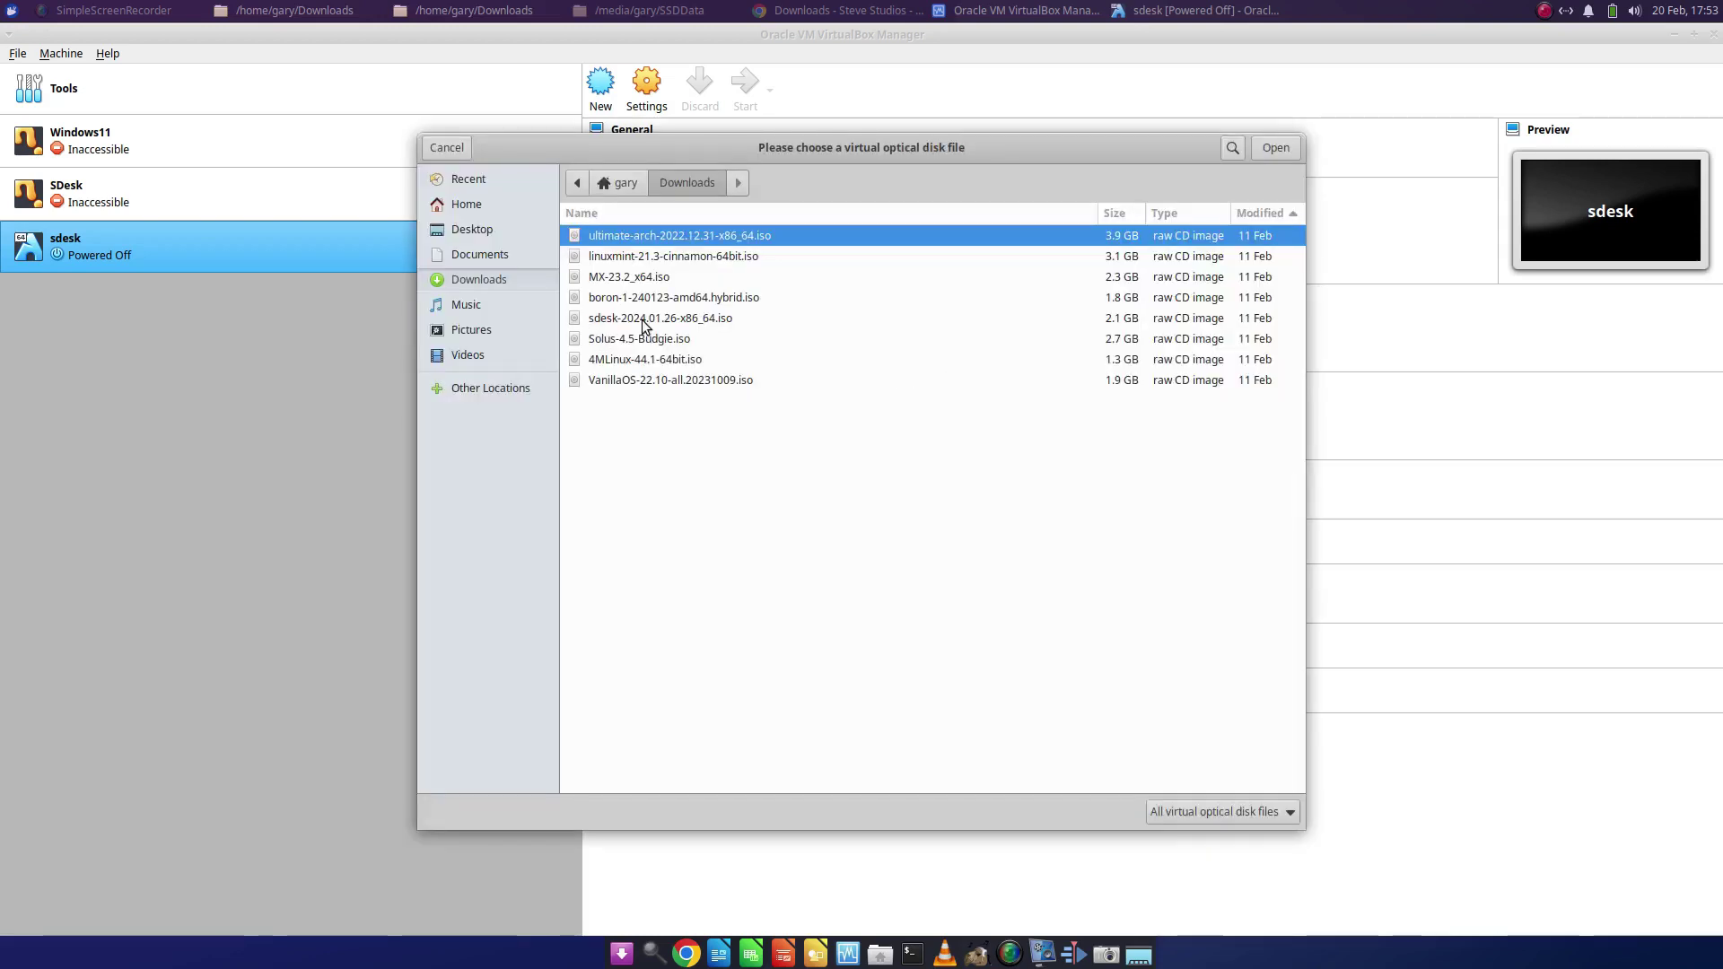
{"action": "double_click", "coordinate": [642, 318]}
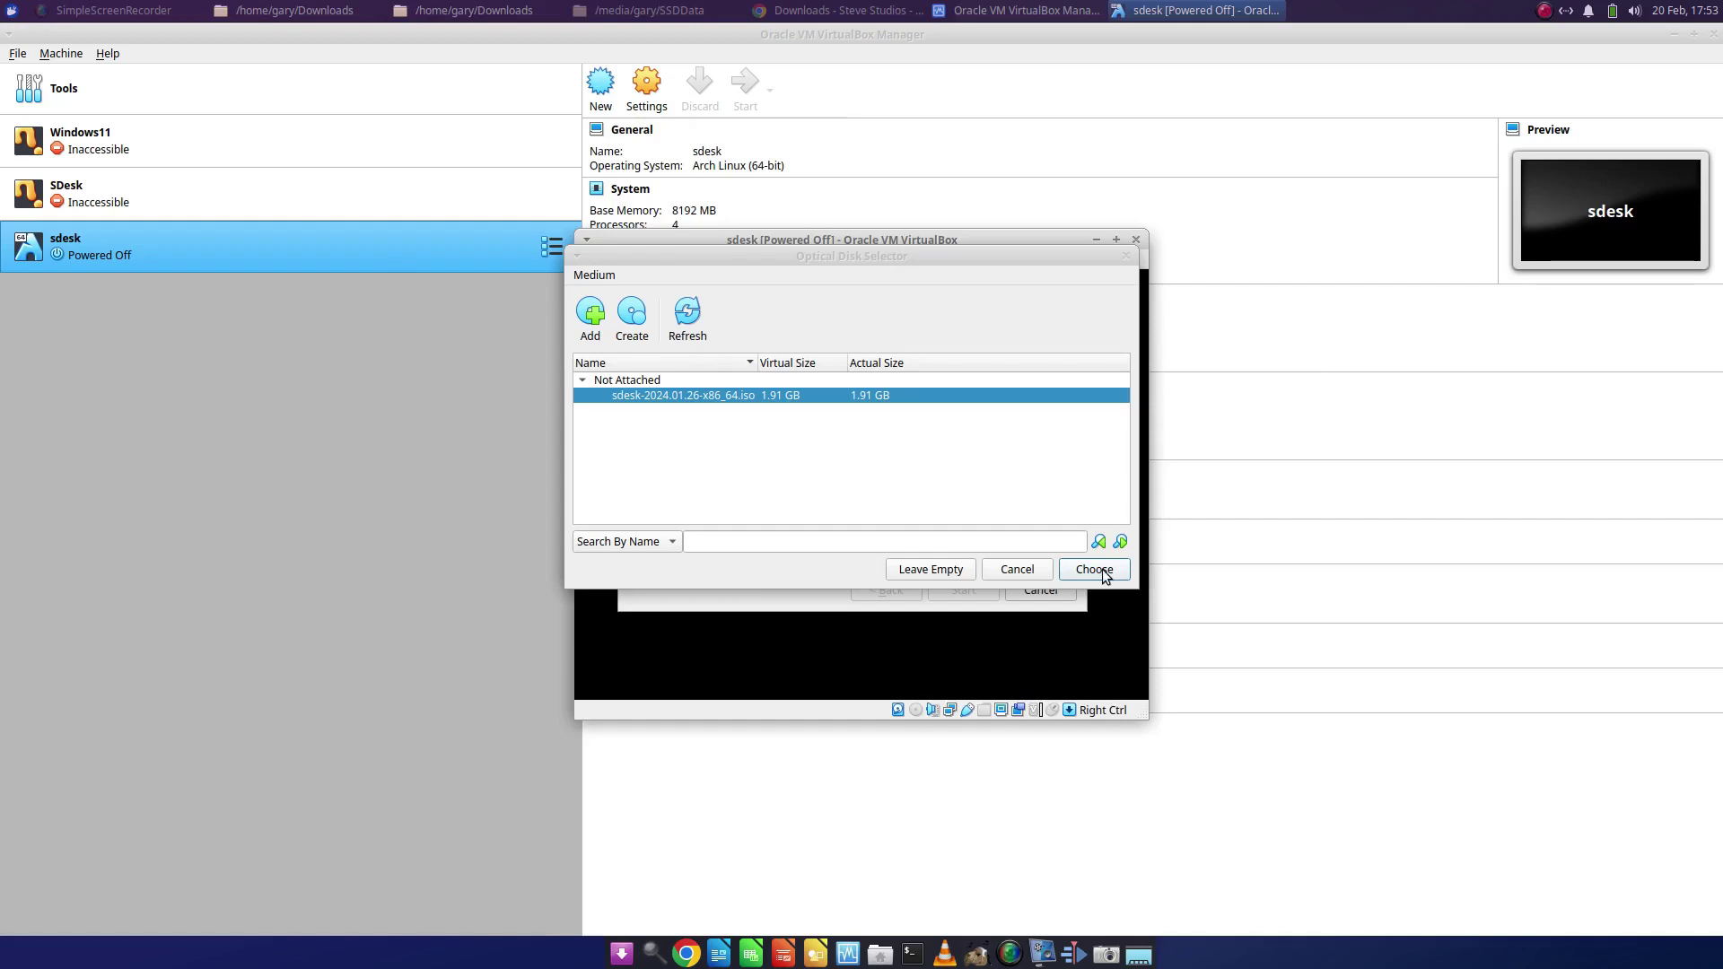
{"action": "left_click", "coordinate": [1102, 569]}
{"action": "left_click", "coordinate": [972, 591]}
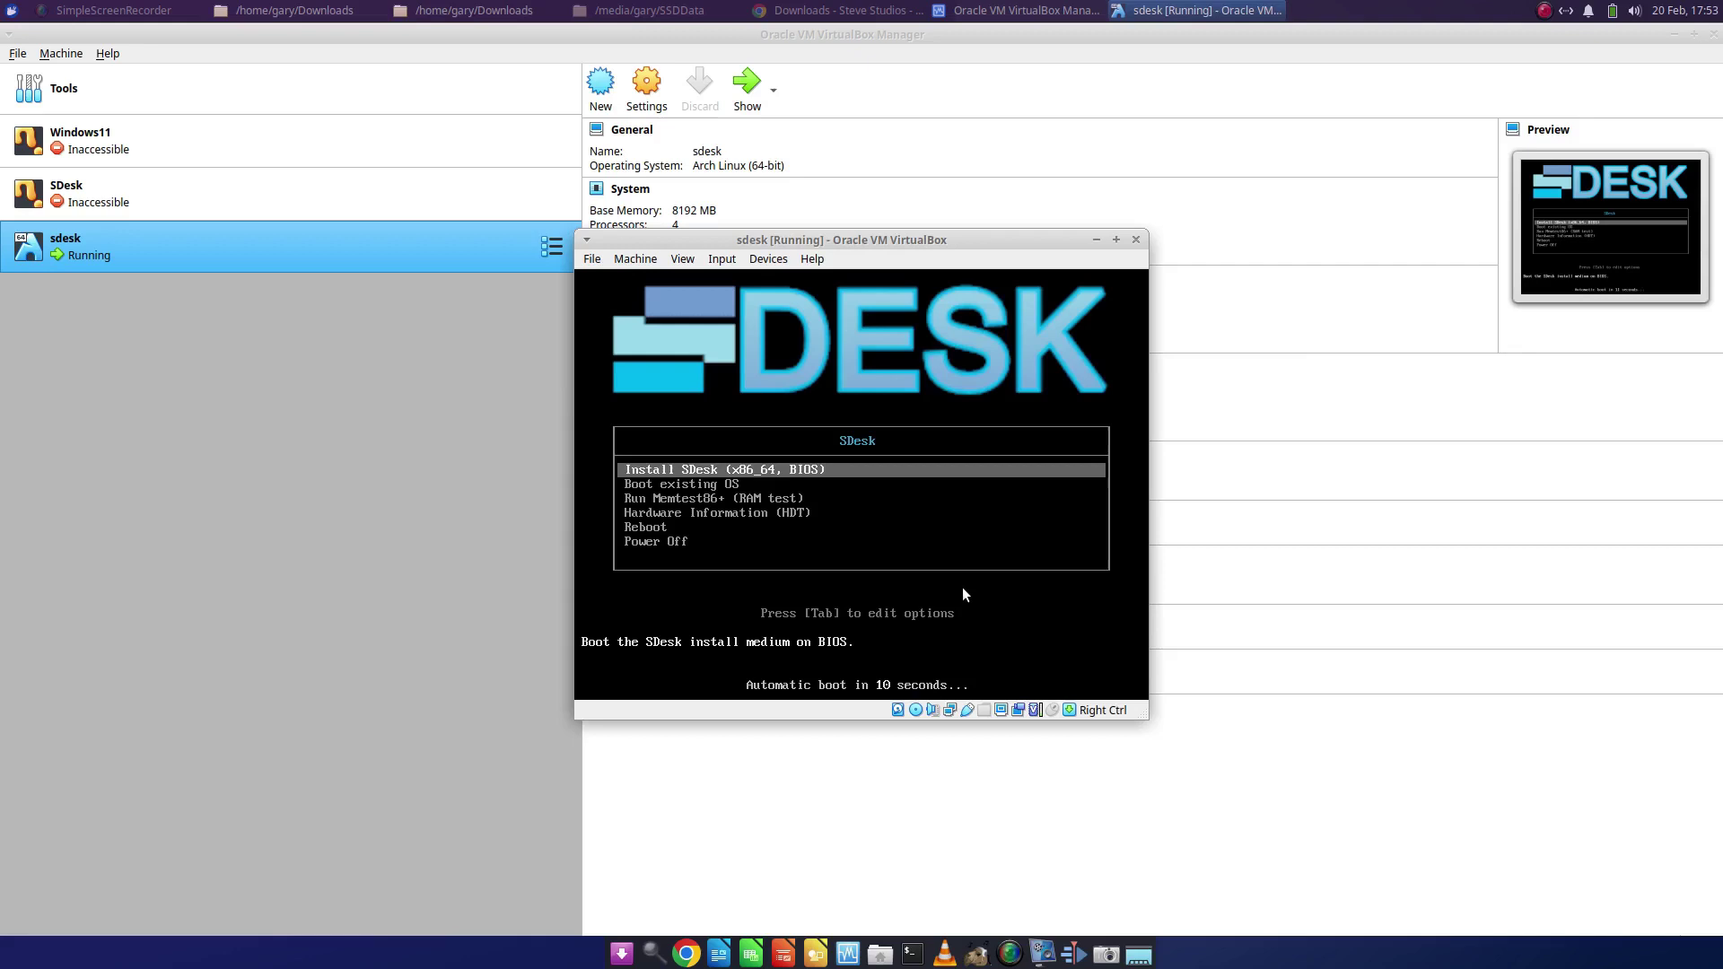
- Boot the SDesk installer and choose British English (United Kingdom) as the language
{"action": "key", "text": "Return"}
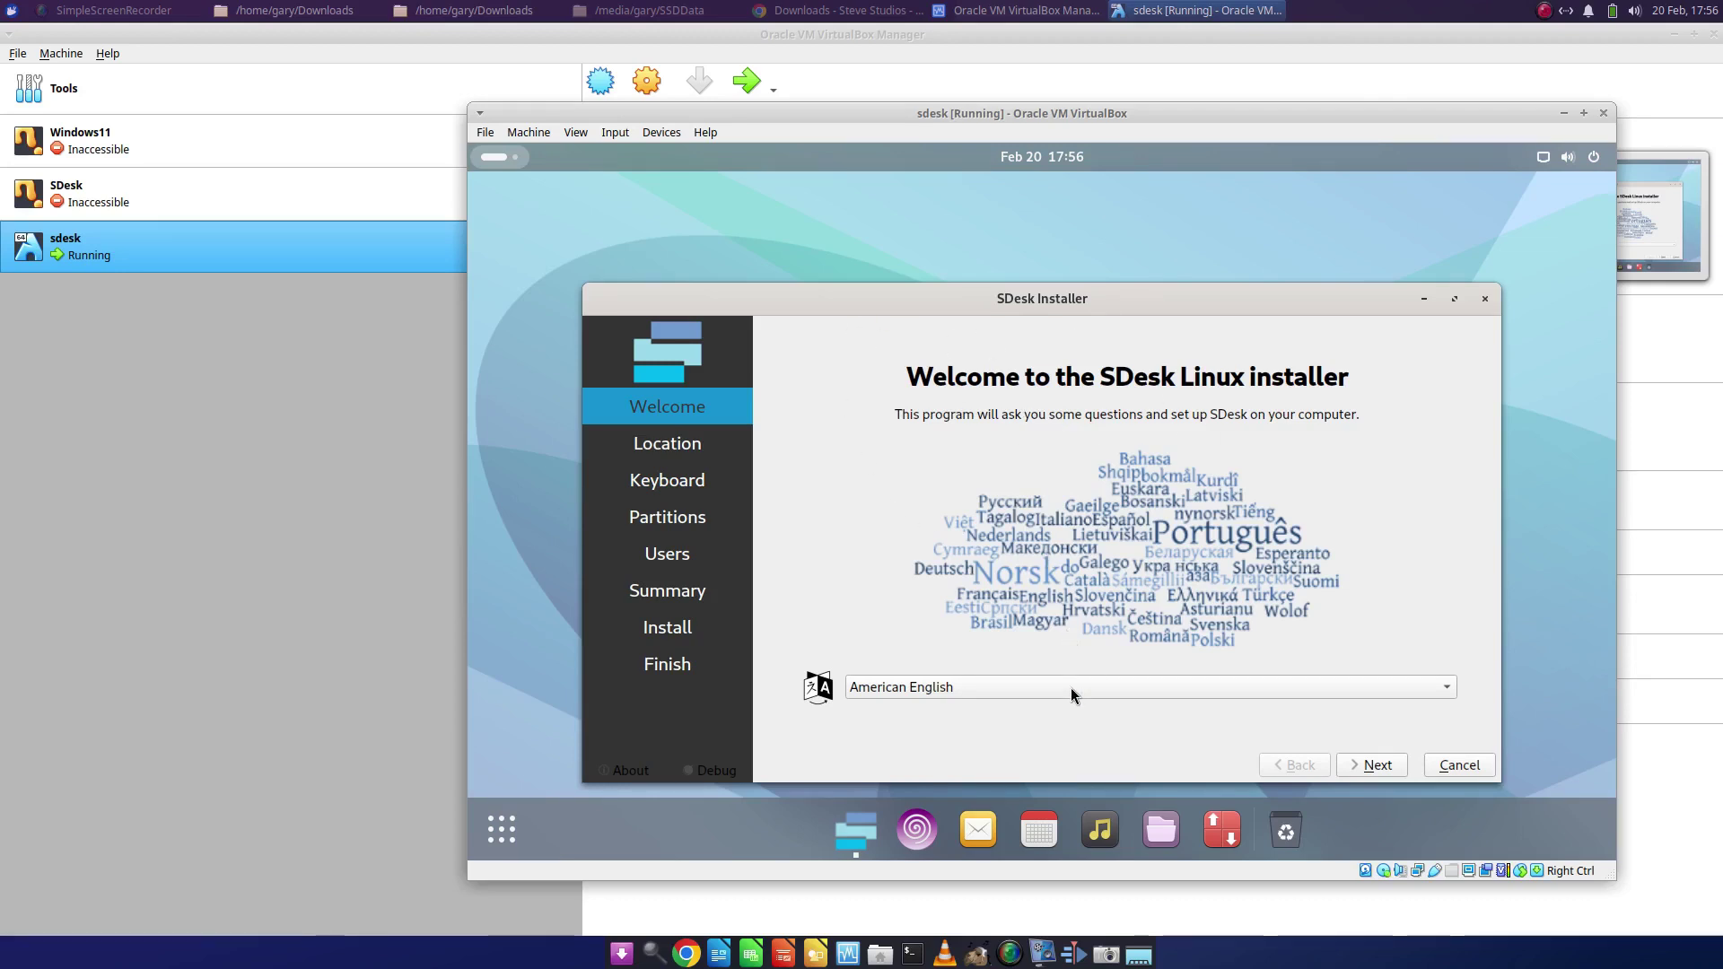
{"action": "left_click", "coordinate": [1444, 691]}
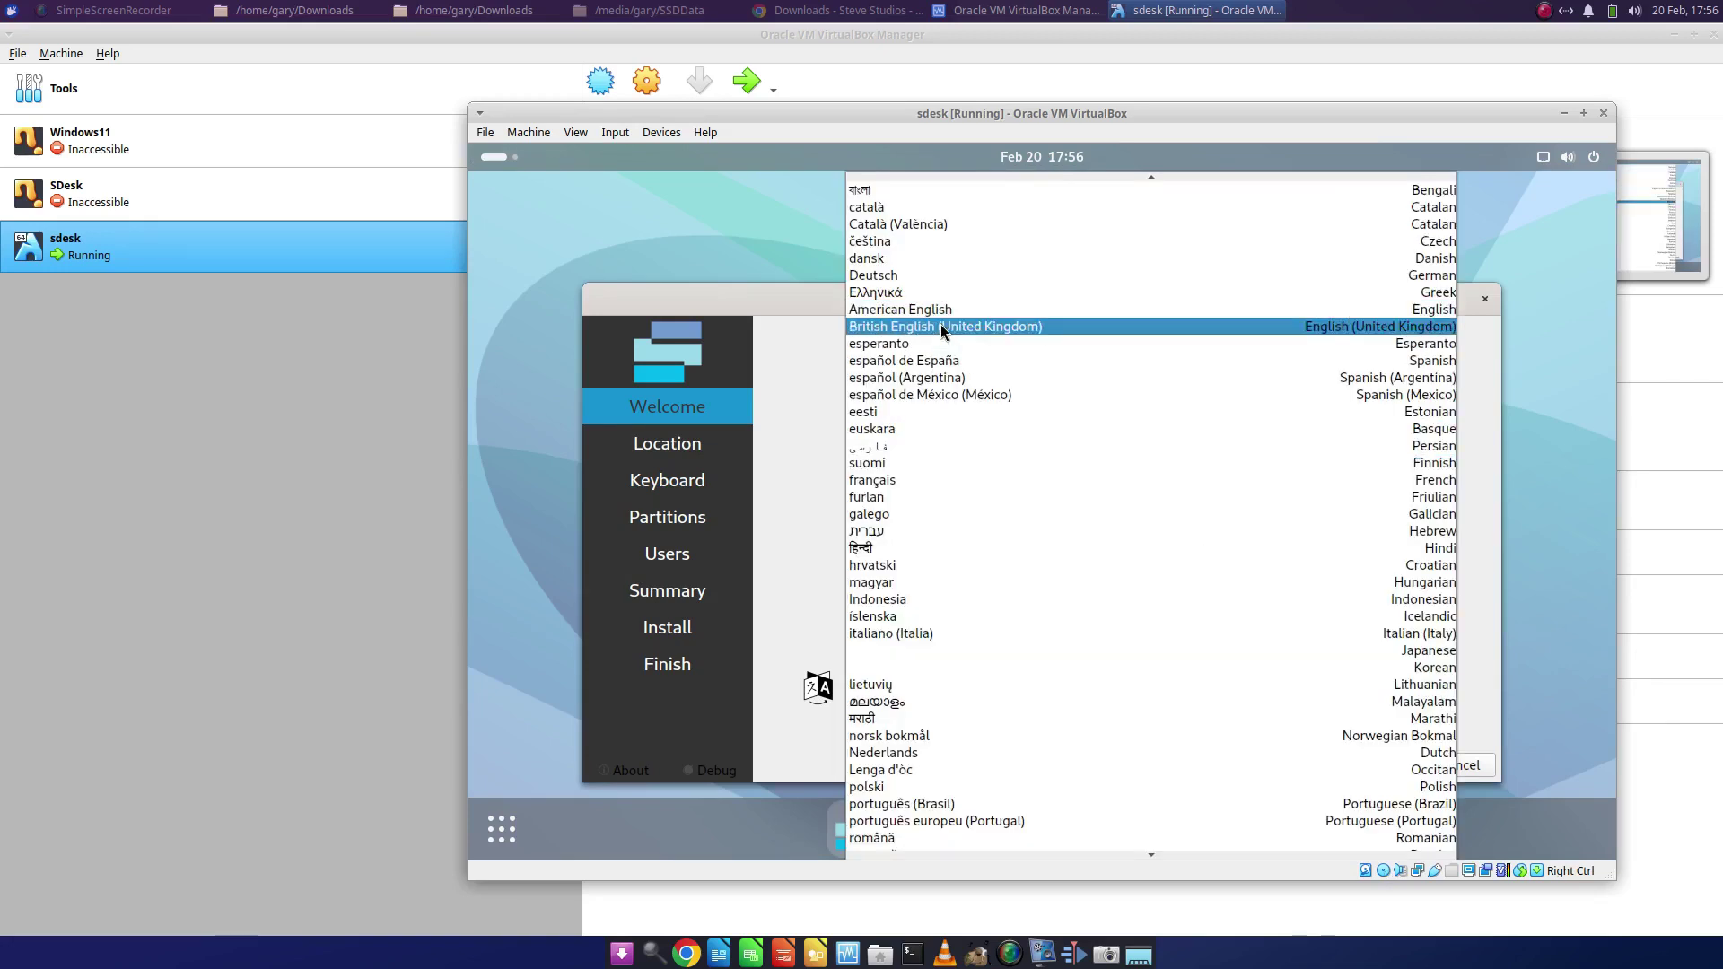
{"action": "left_click", "coordinate": [942, 326]}
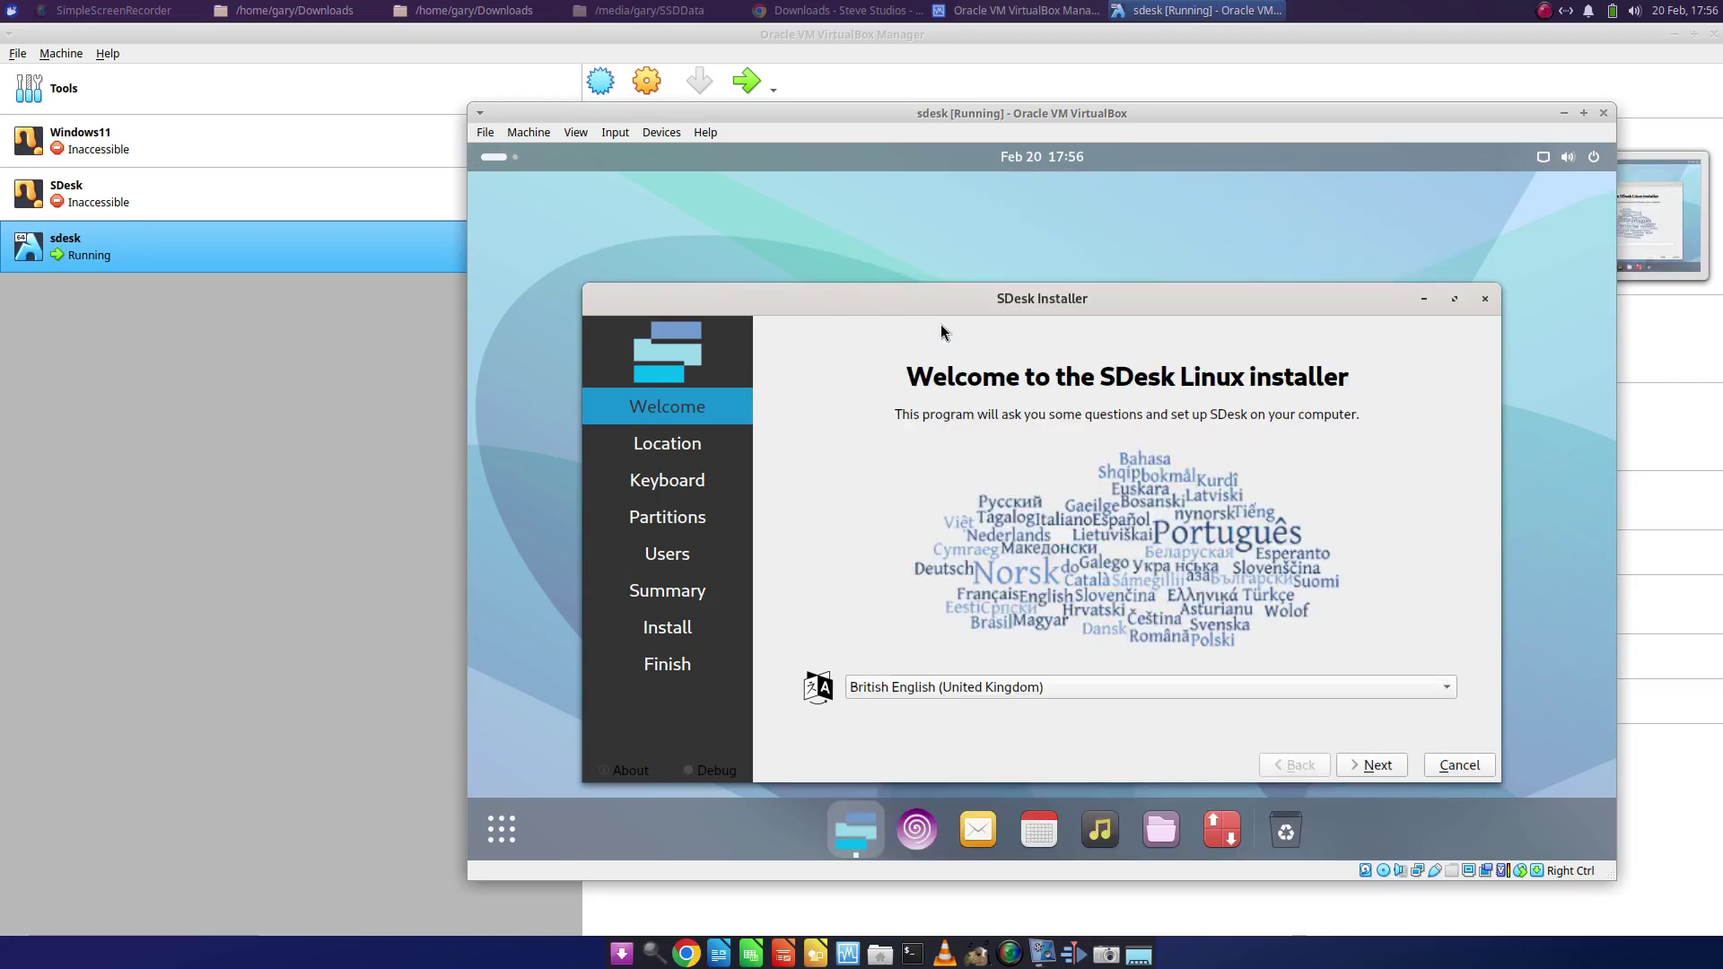
{"action": "left_click", "coordinate": [1378, 771]}
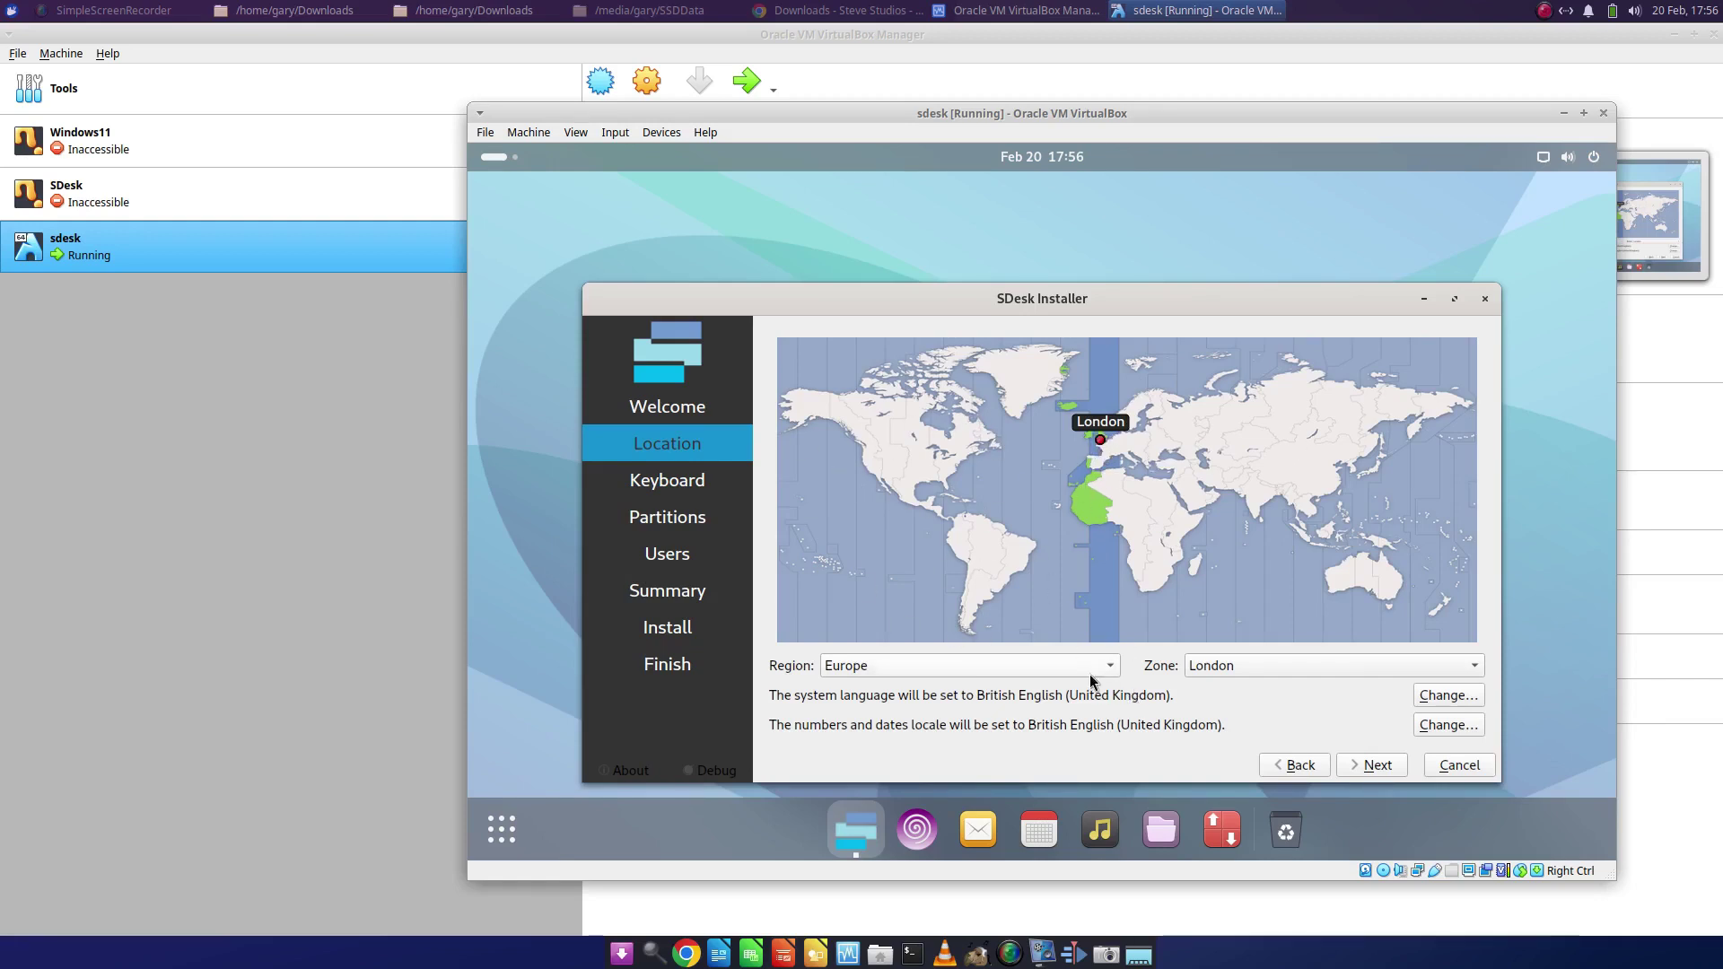
- Accept the location and keyboard defaults, then choose Erase disk for partitioning
{"action": "left_click", "coordinate": [1380, 774]}
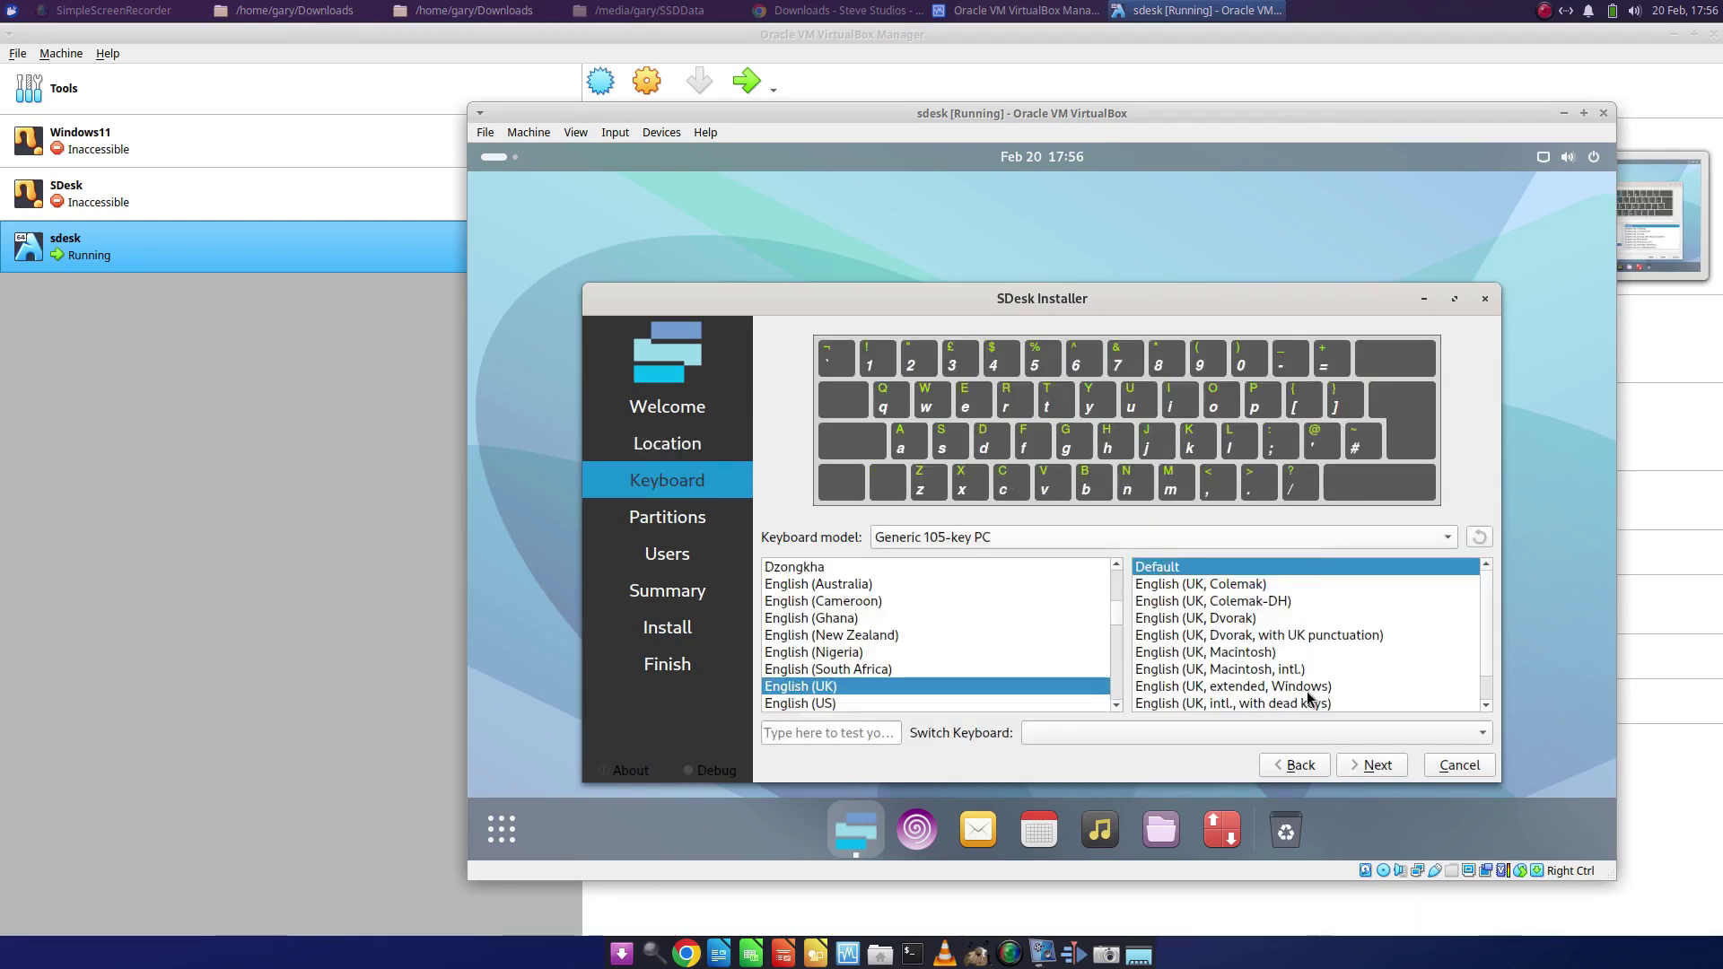
{"action": "left_click", "coordinate": [1378, 765]}
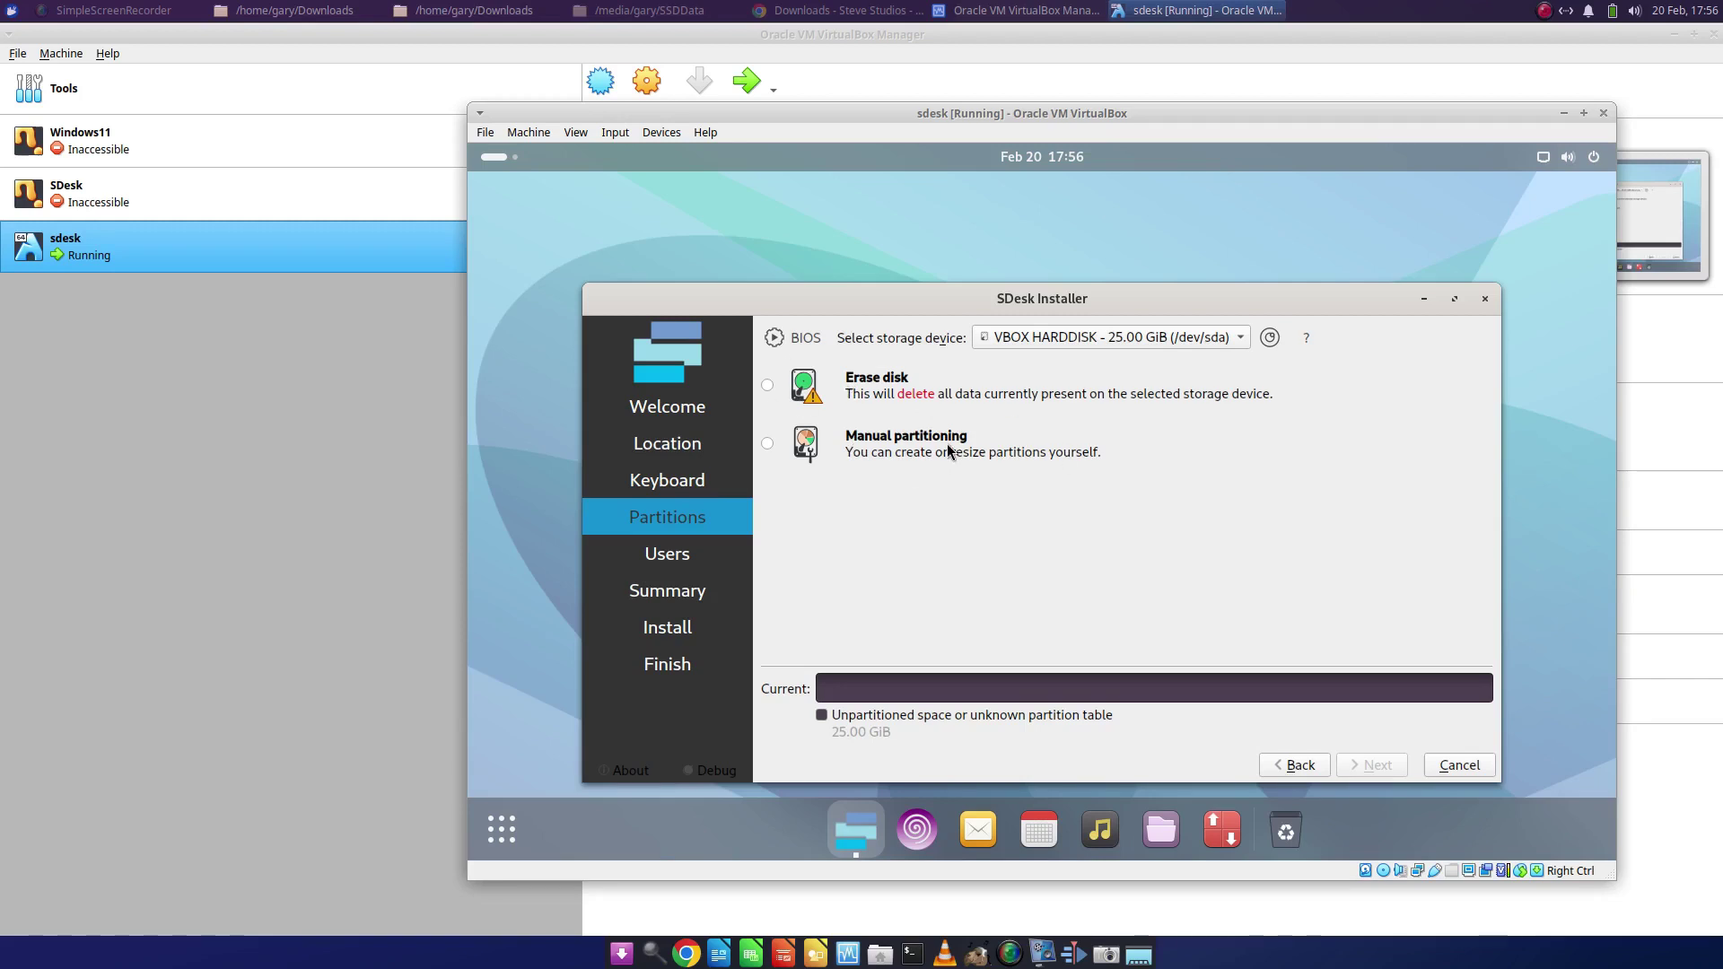
{"action": "left_click", "coordinate": [772, 386]}
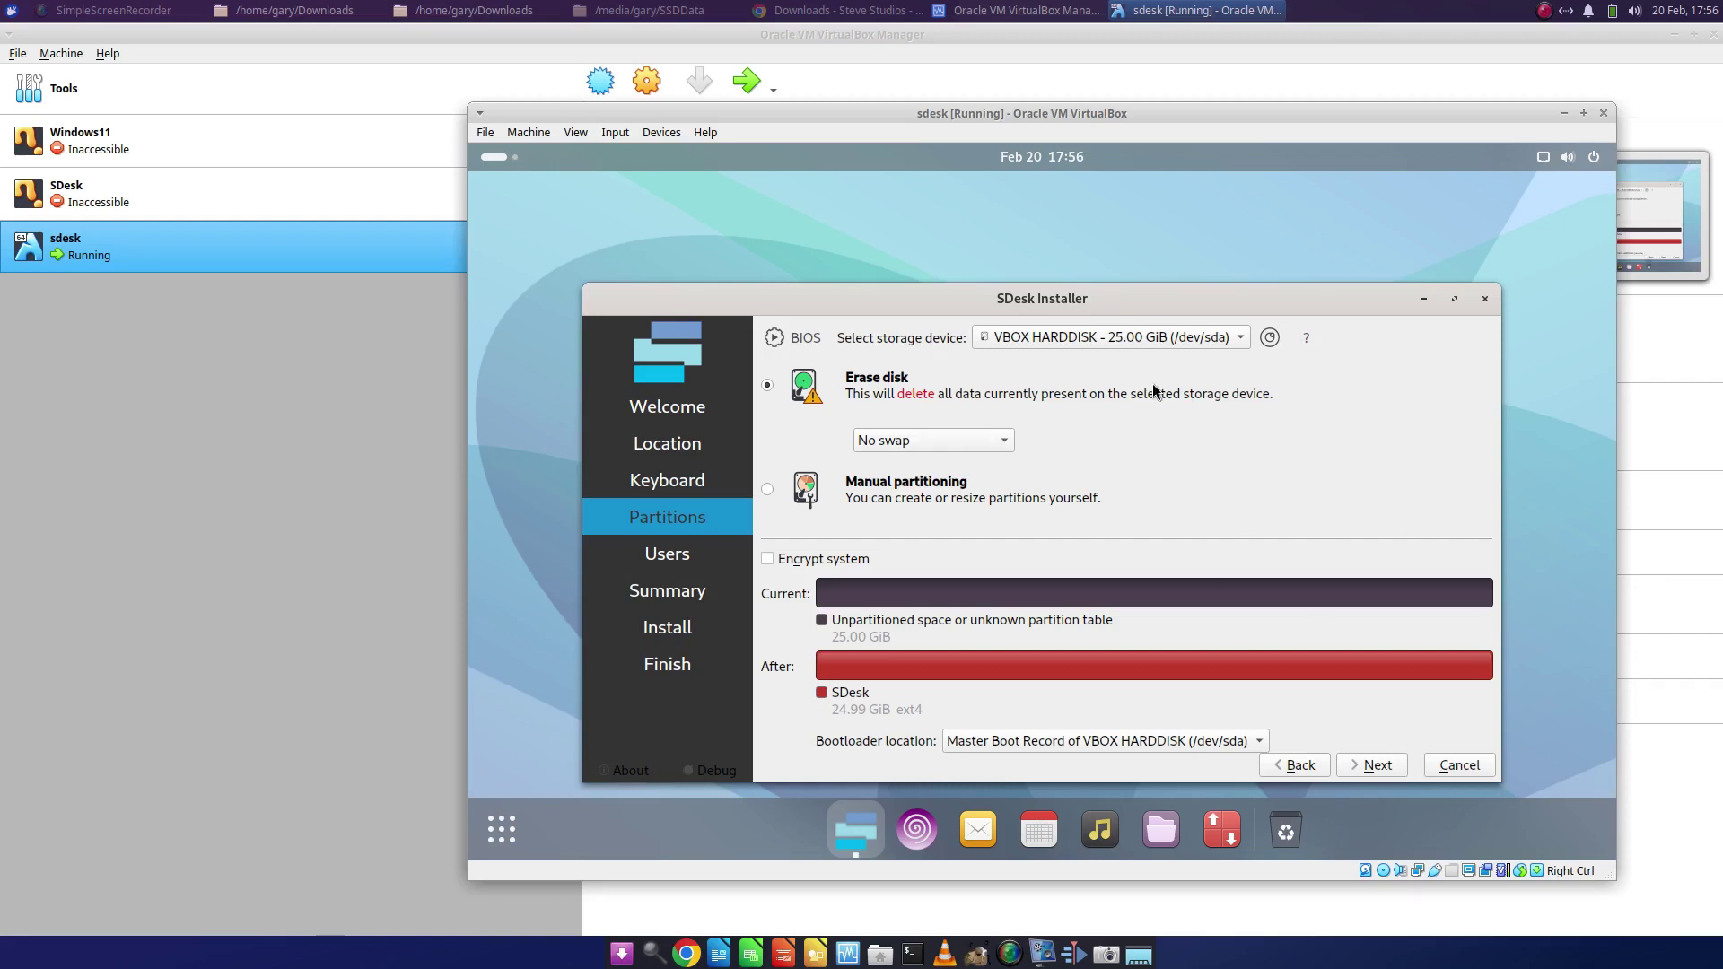
- Enter the user's name and password for the account (hostname sdesk-x8664), review the summary and start installing
{"action": "left_click", "coordinate": [1378, 766]}
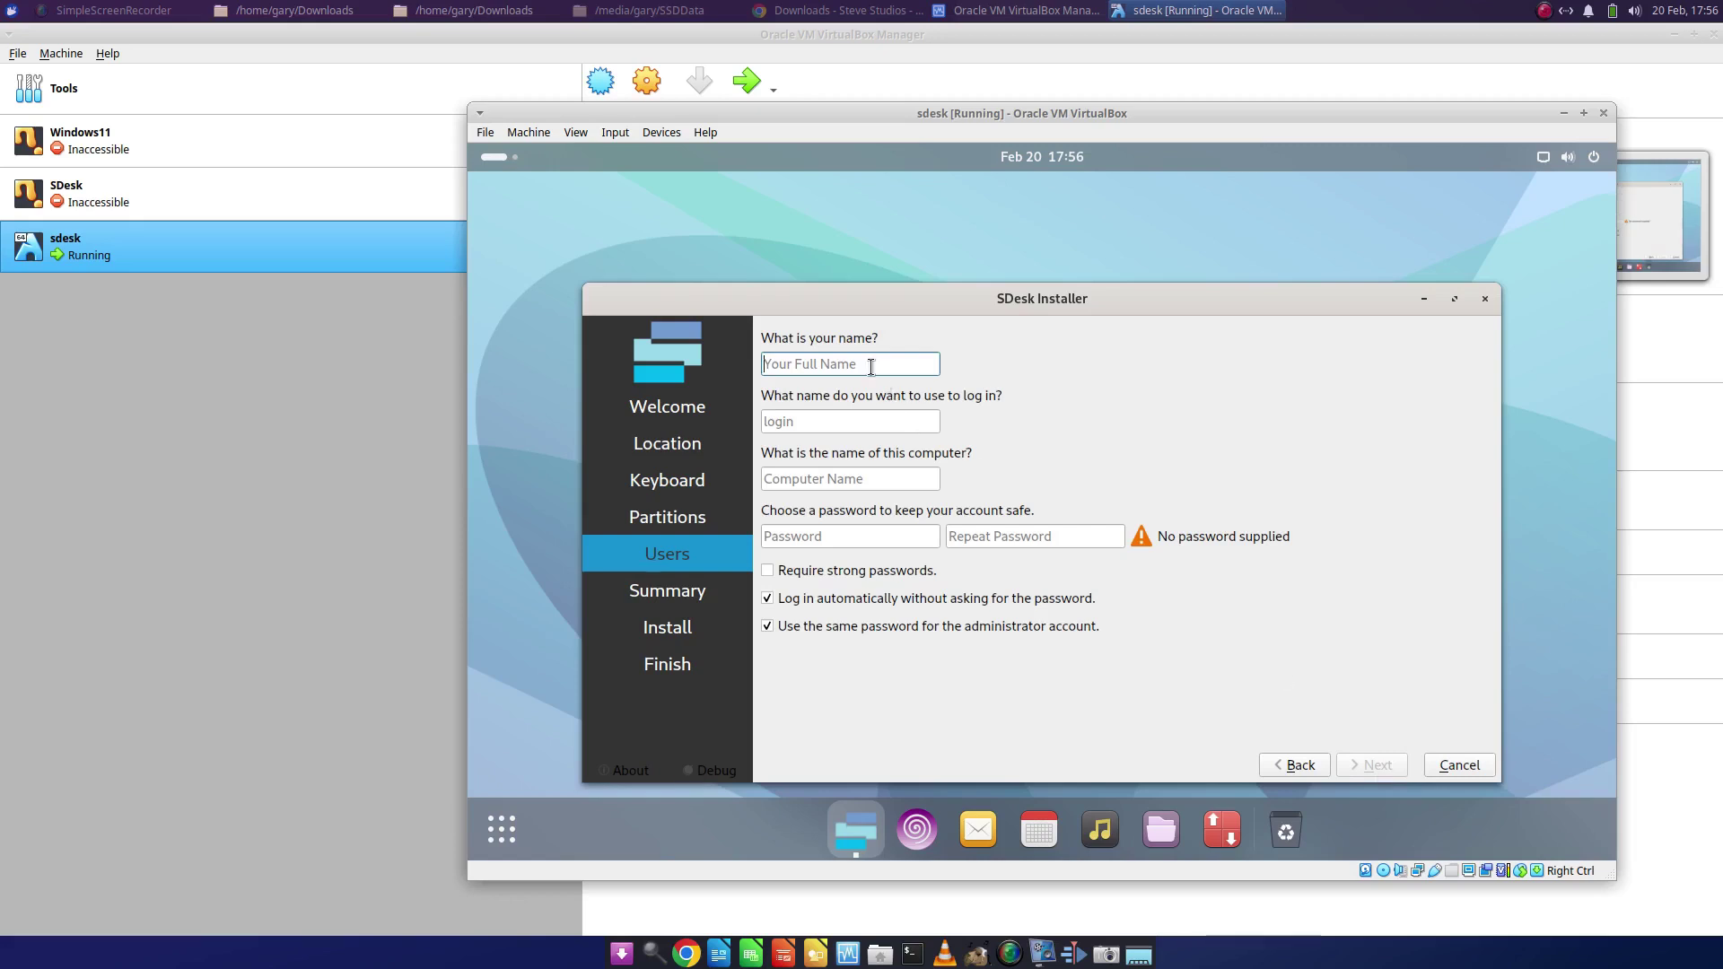
{"action": "type", "text": "Gary"}
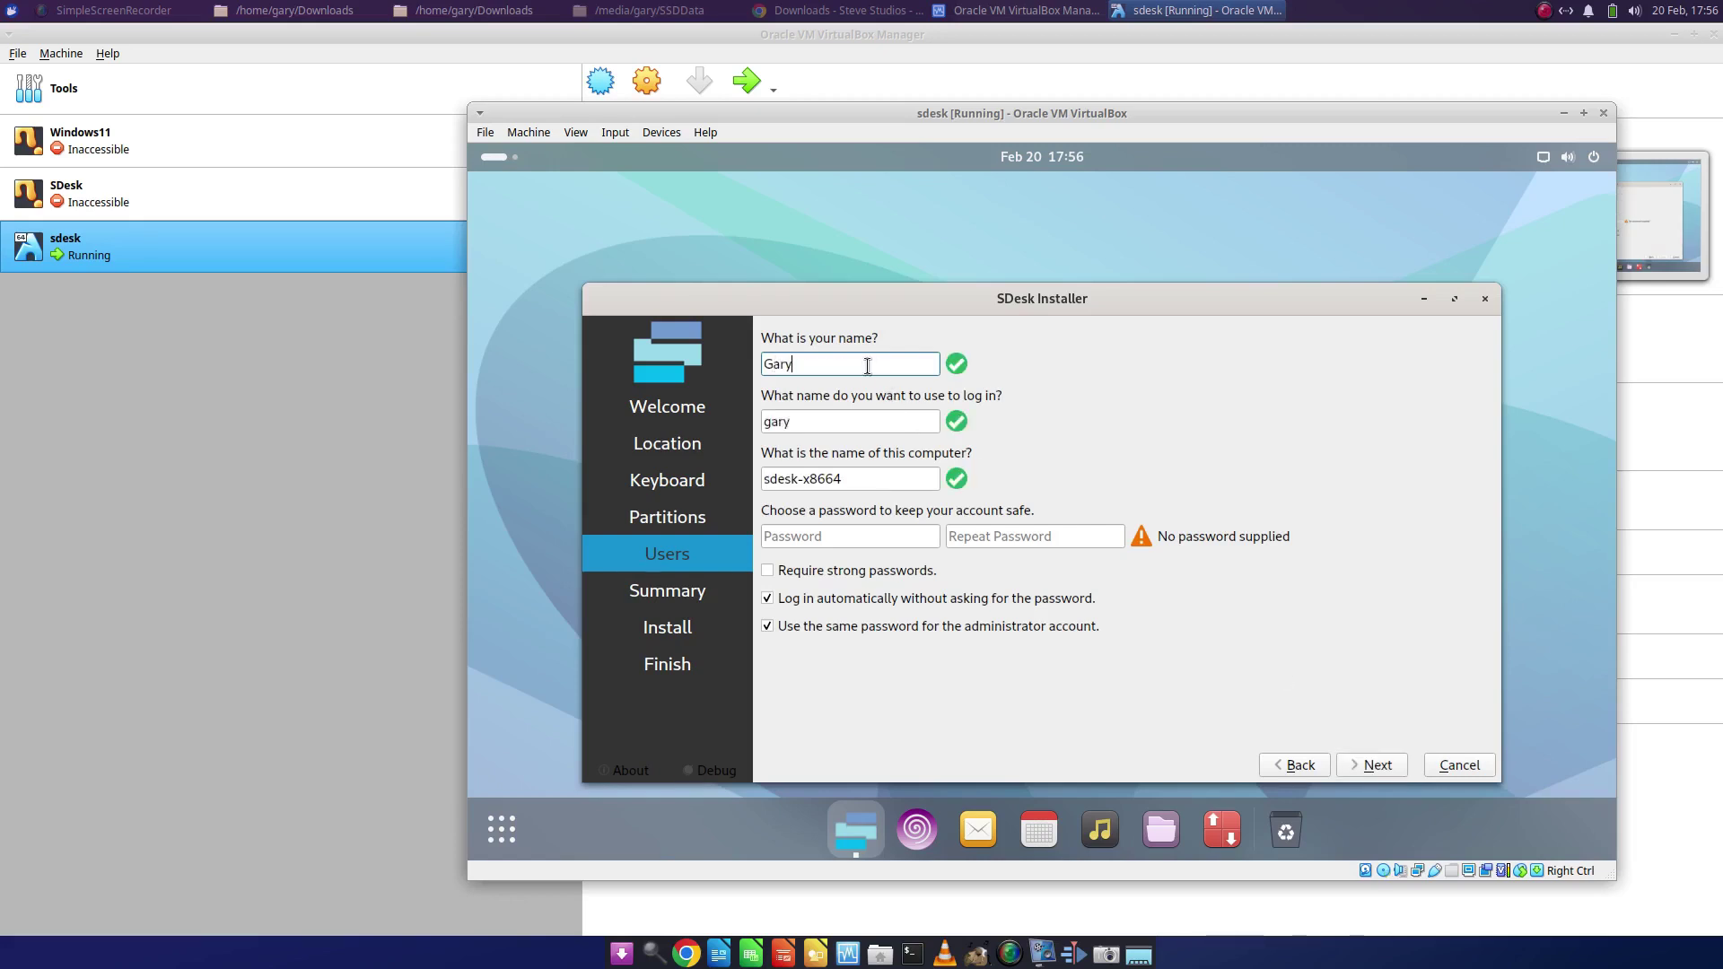
{"action": "left_click", "coordinate": [884, 544]}
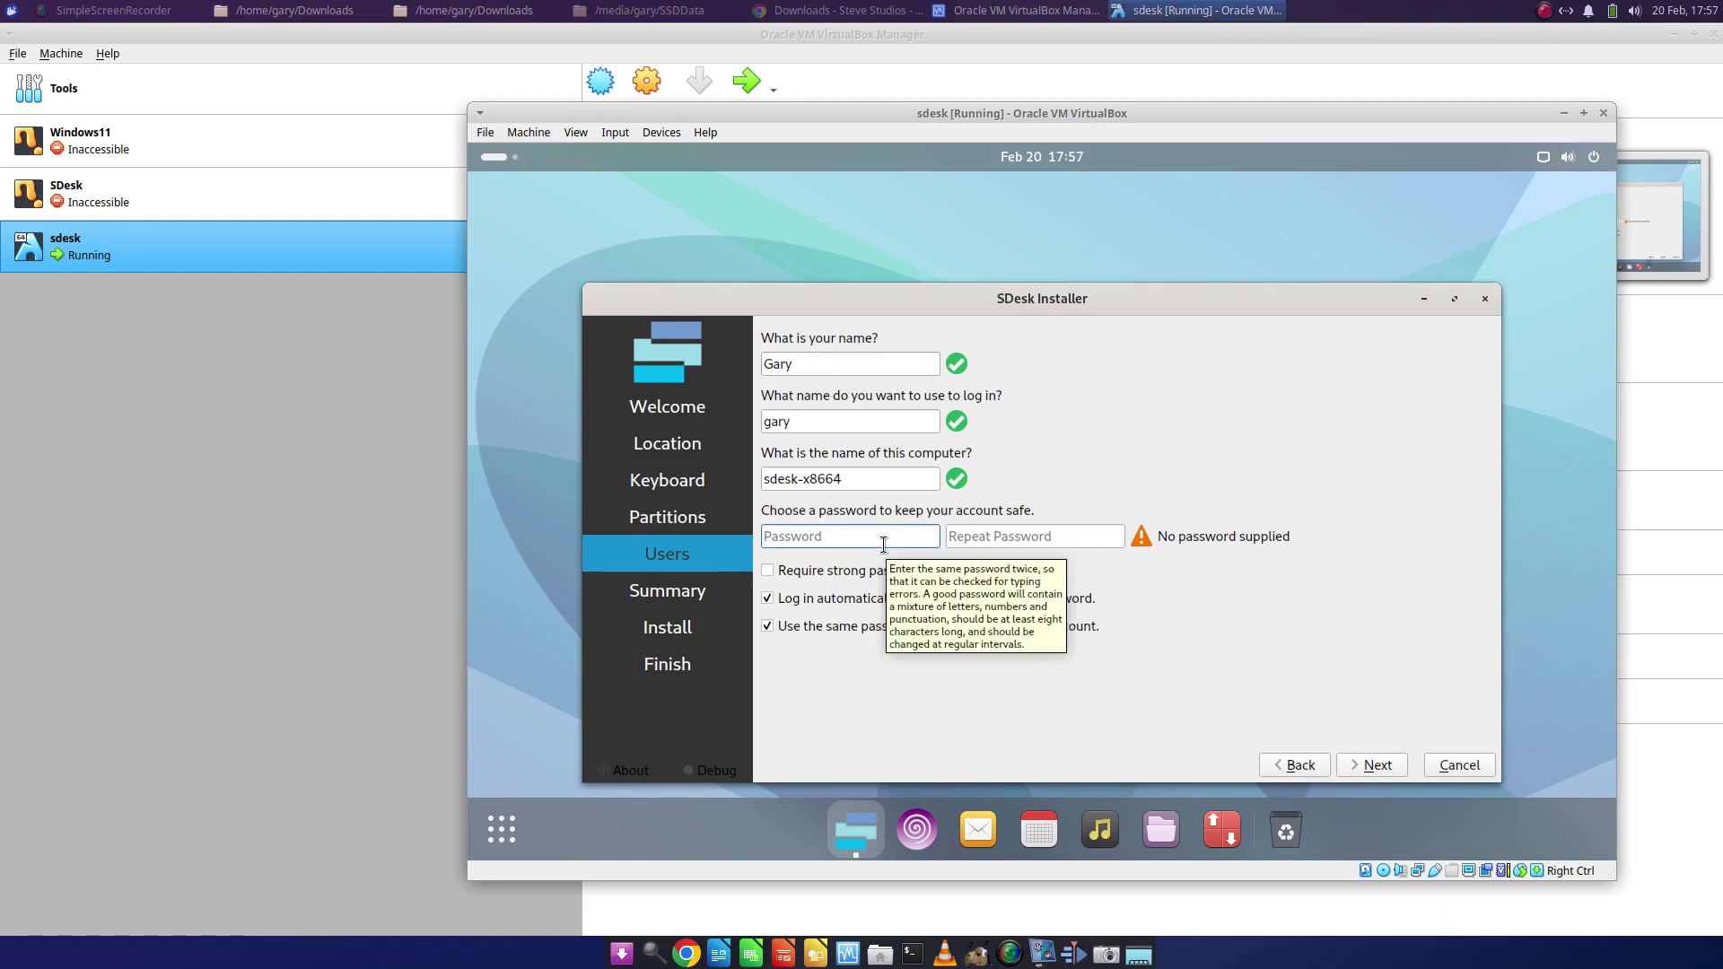
{"action": "type", "text": "••••••••••"}
{"action": "key", "text": "Tab"}
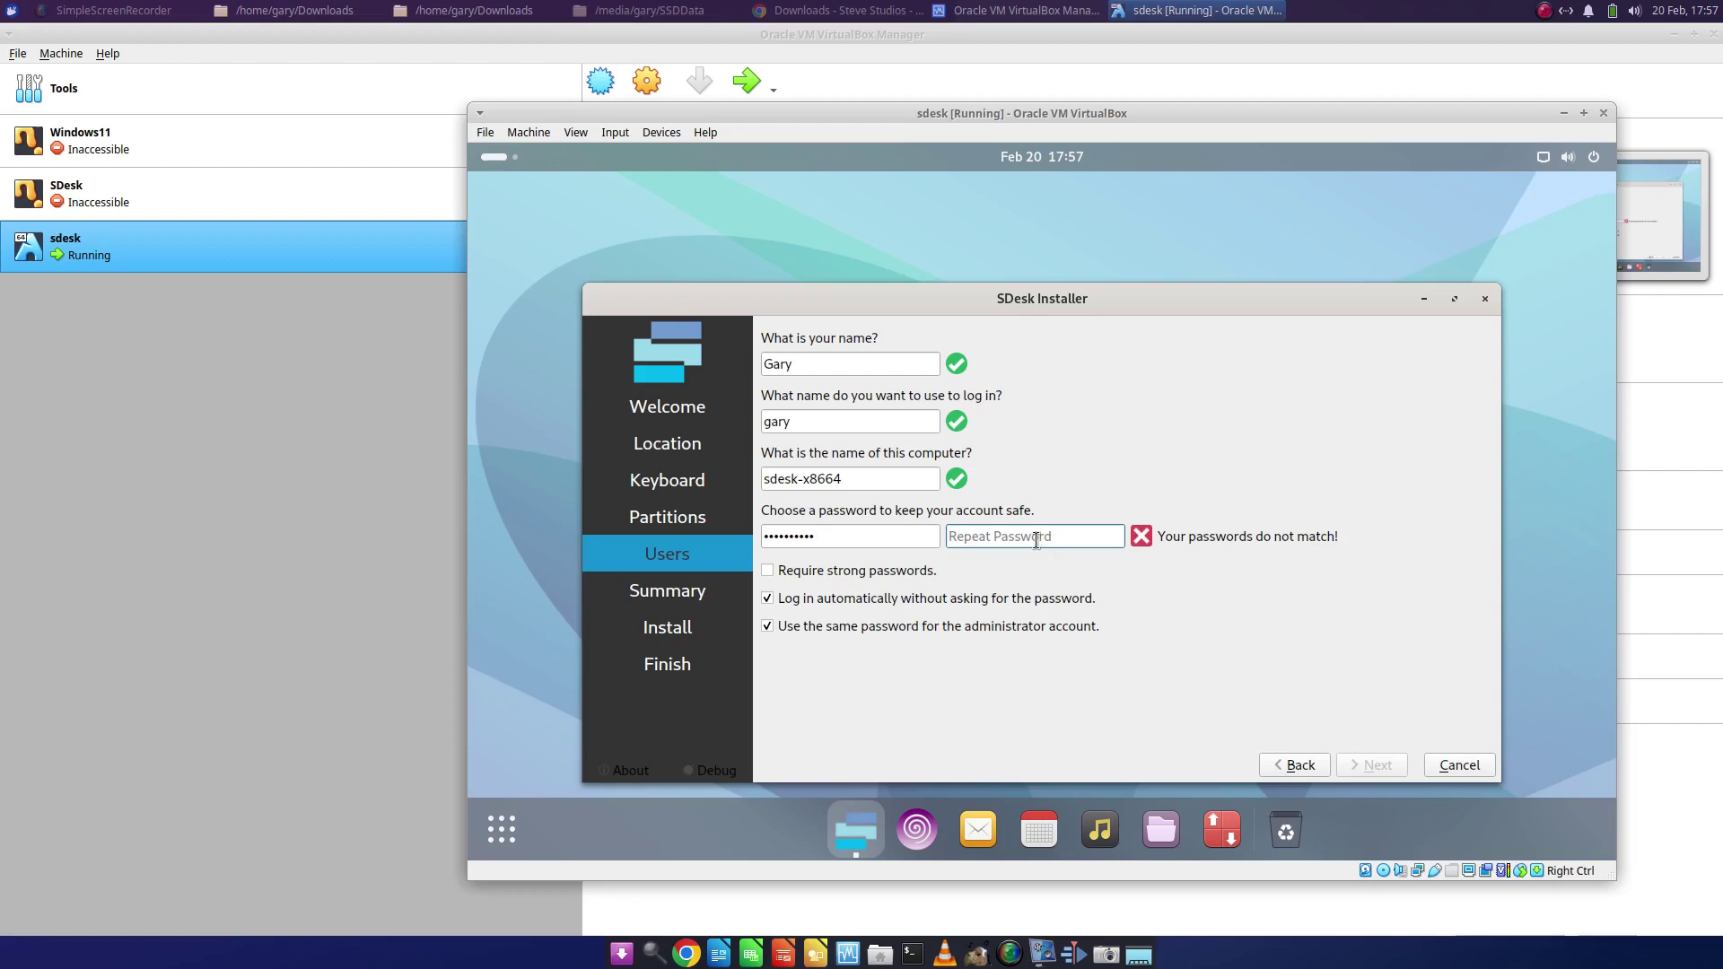
{"action": "type", "text": "••••••••••"}
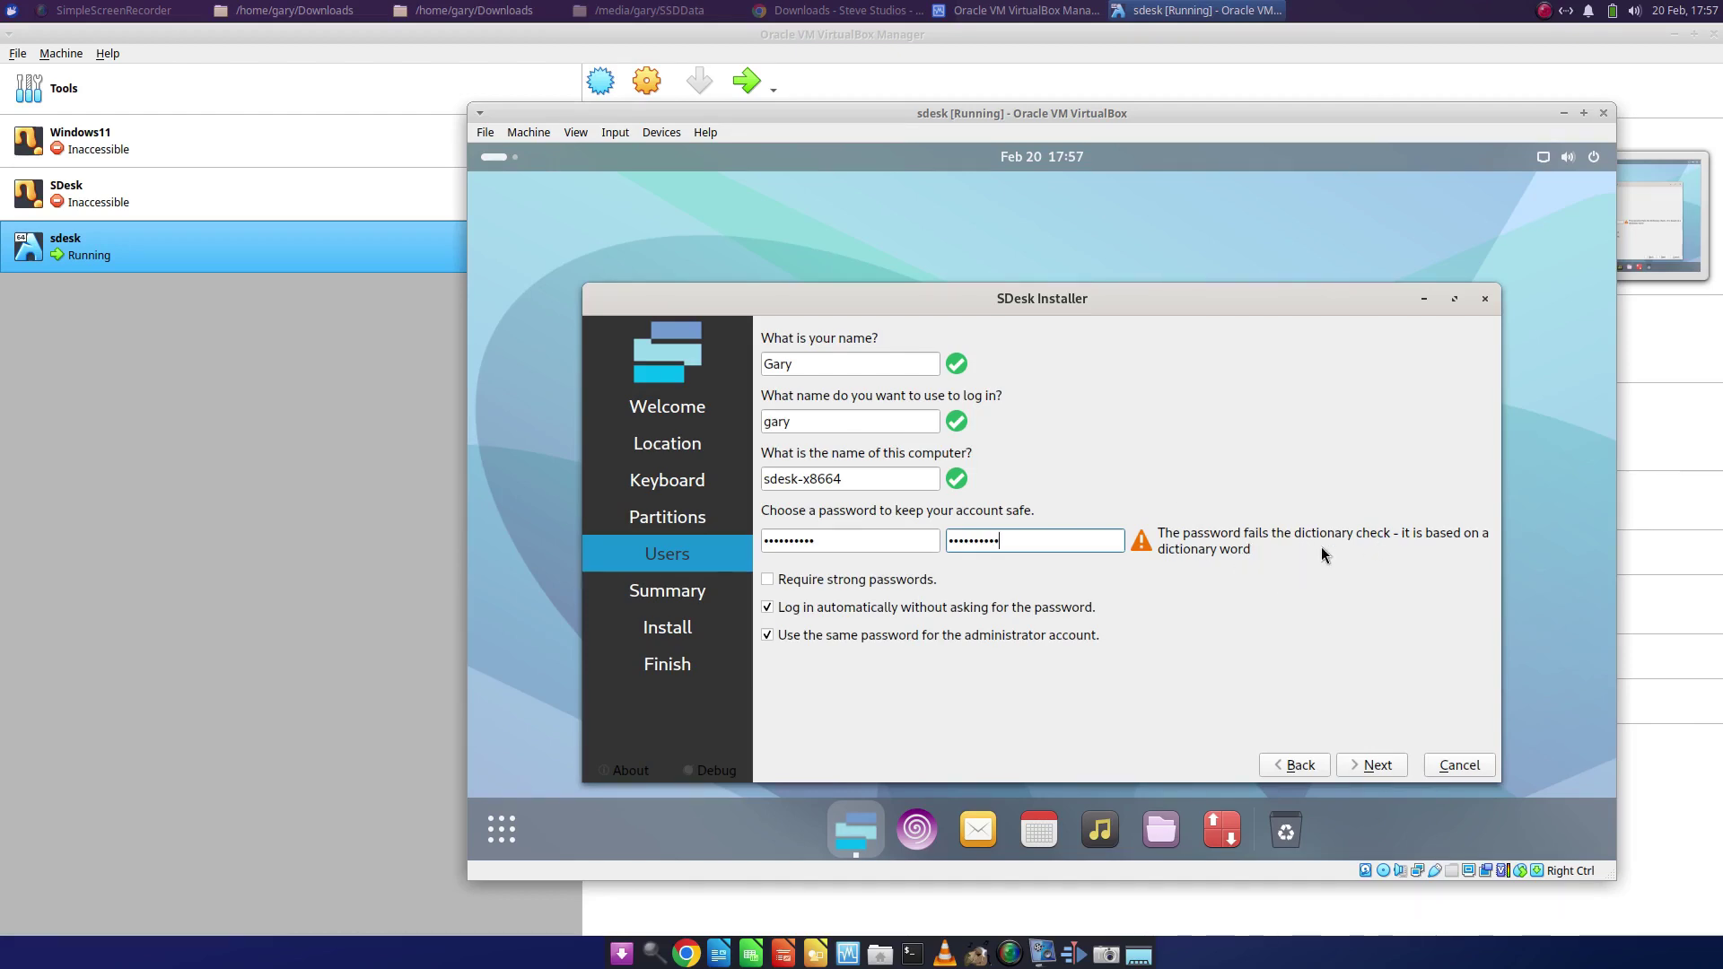
{"action": "left_click", "coordinate": [1378, 765]}
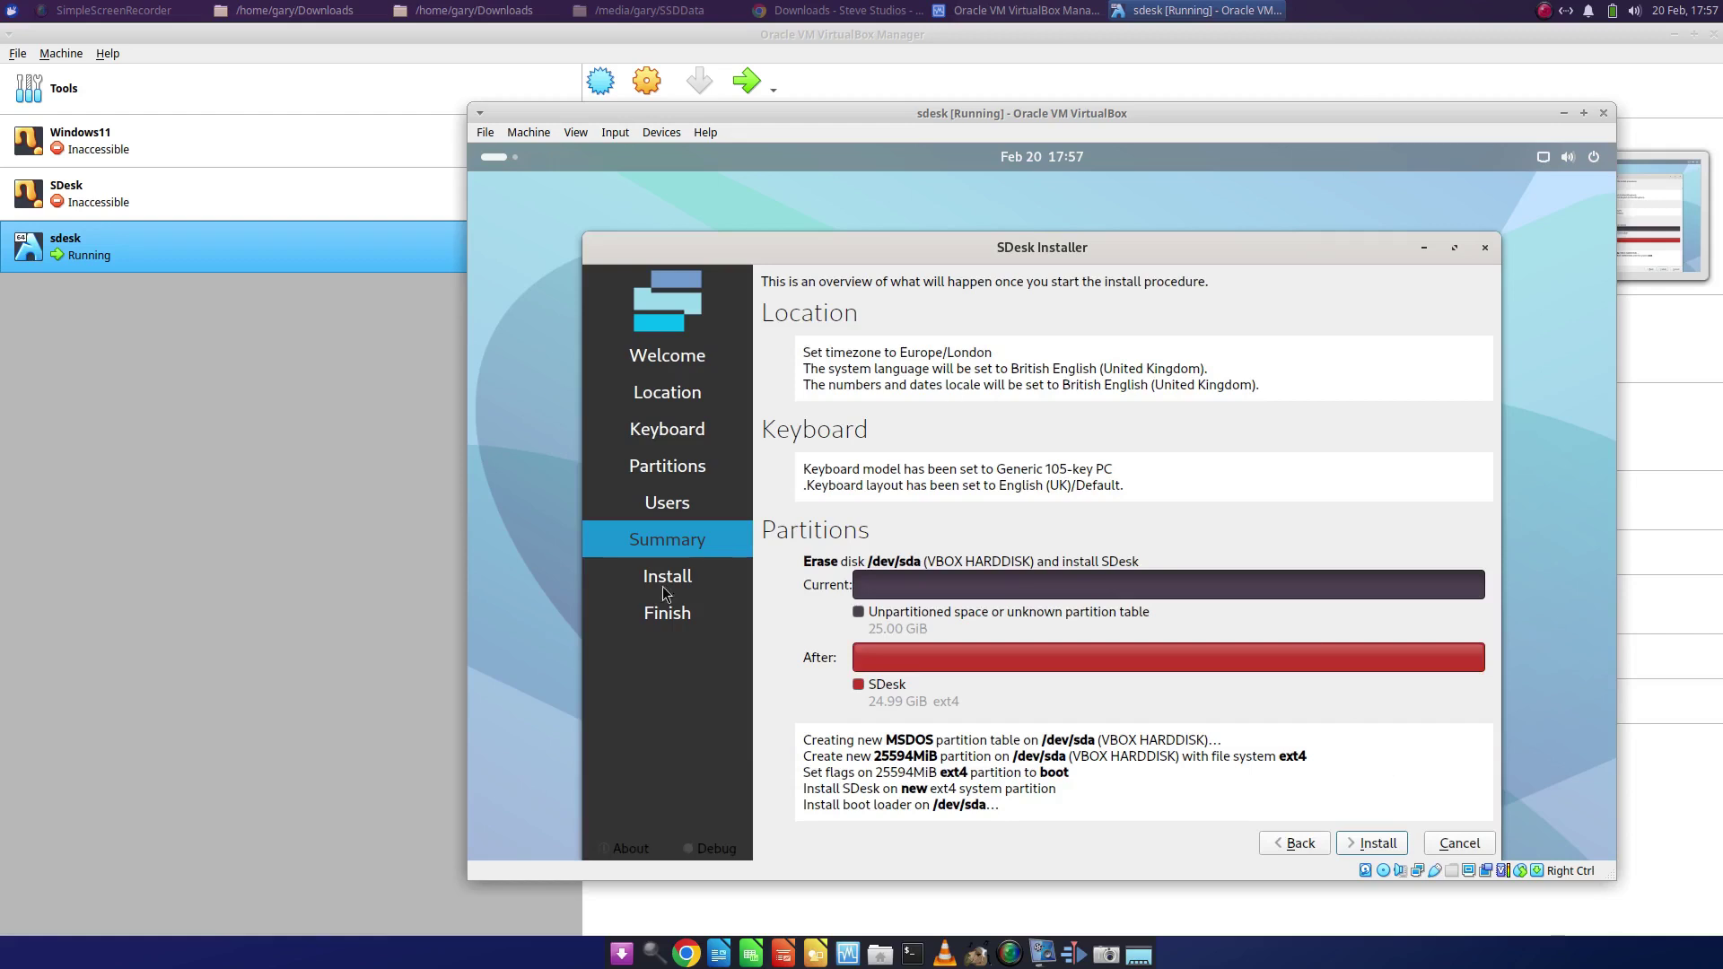
{"action": "left_click", "coordinate": [1378, 842]}
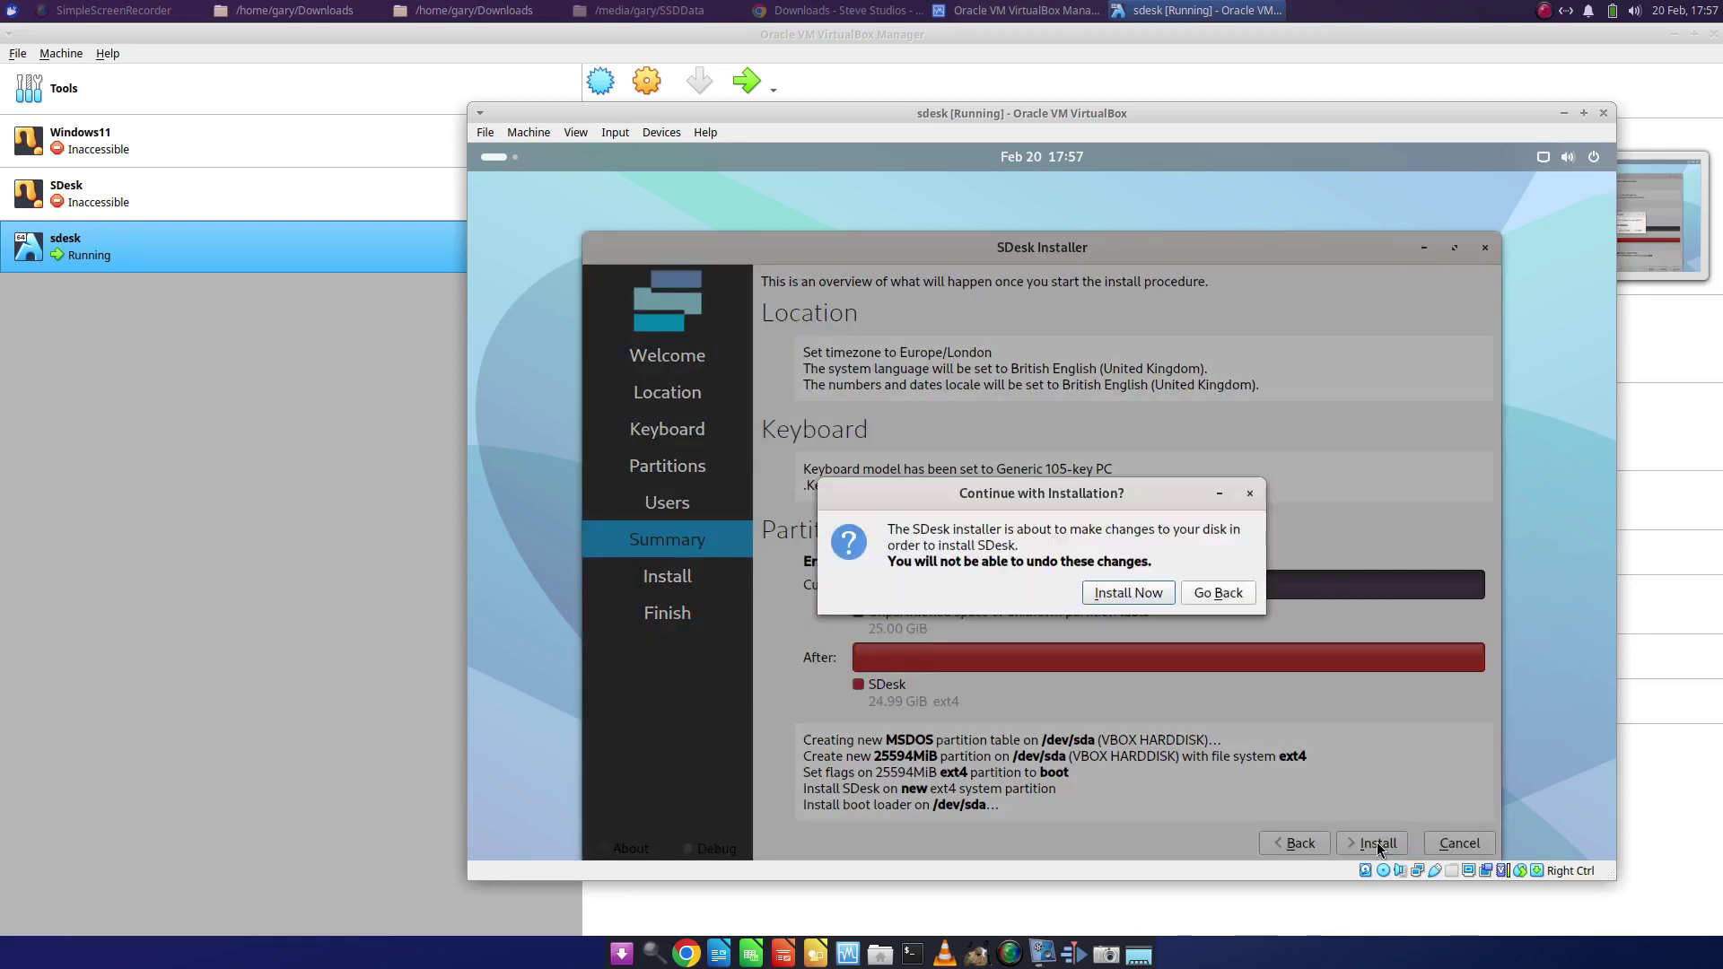
- Confirm the disk changes to begin installing, then move the Installation Failed error aside
{"action": "left_click", "coordinate": [1121, 594]}
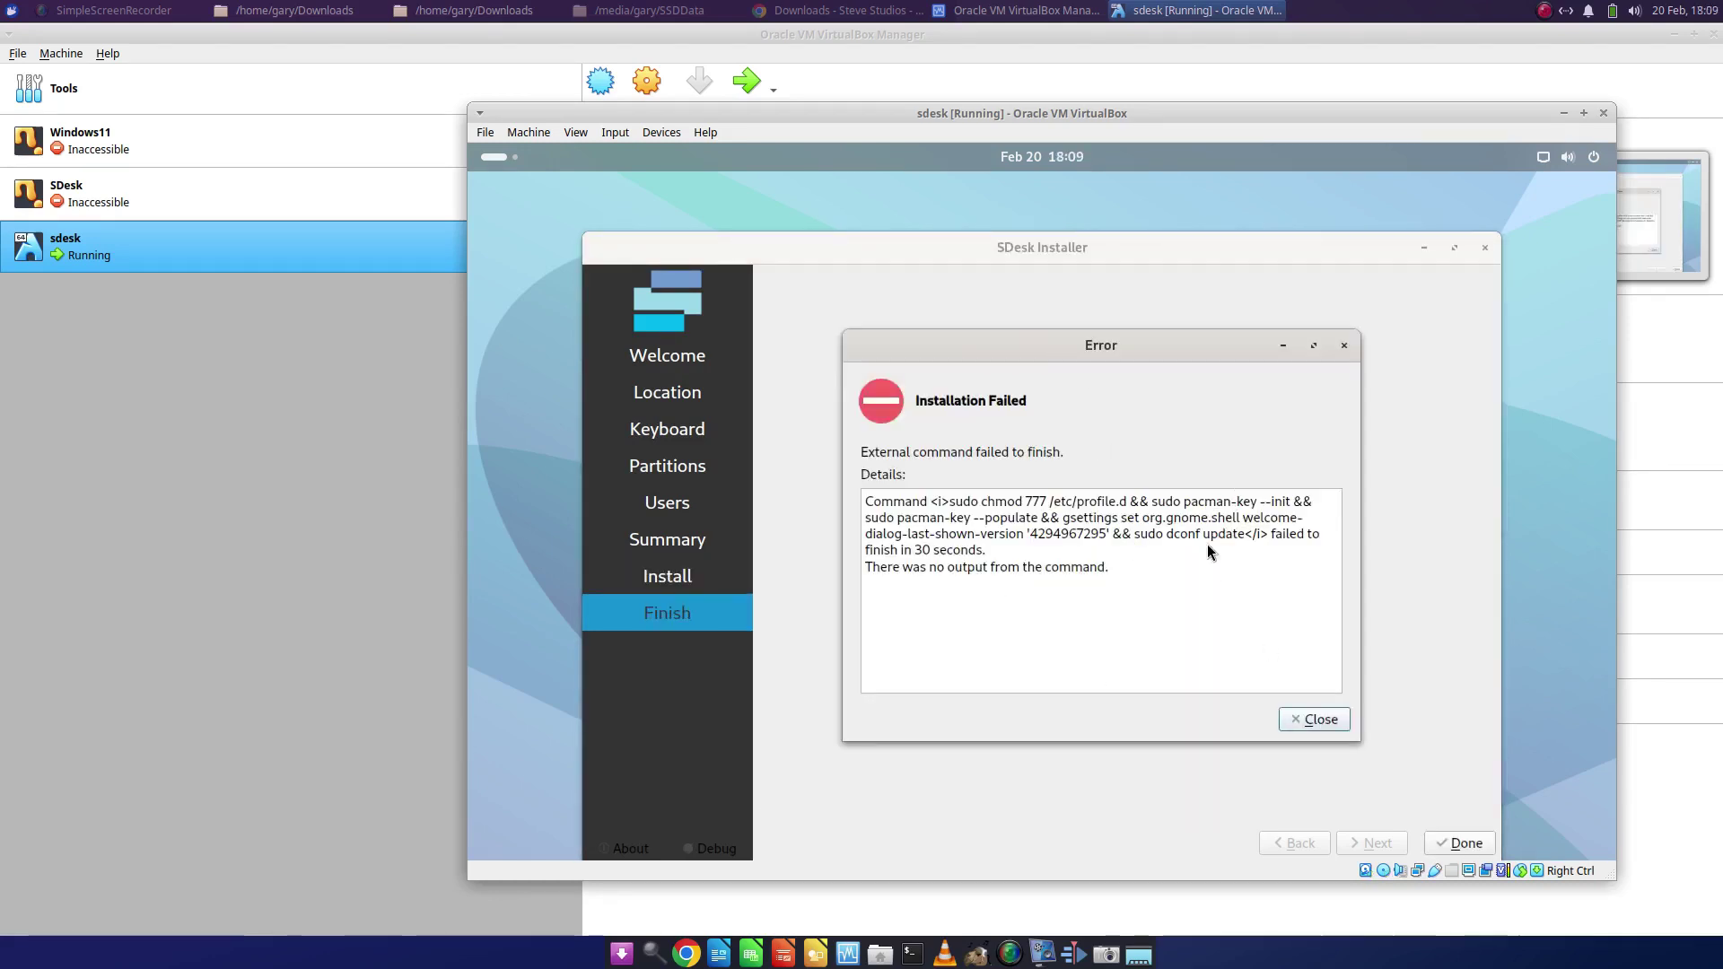
{"action": "left_click_drag", "start_coordinate": [1117, 351], "coordinate": [1117, 295]}
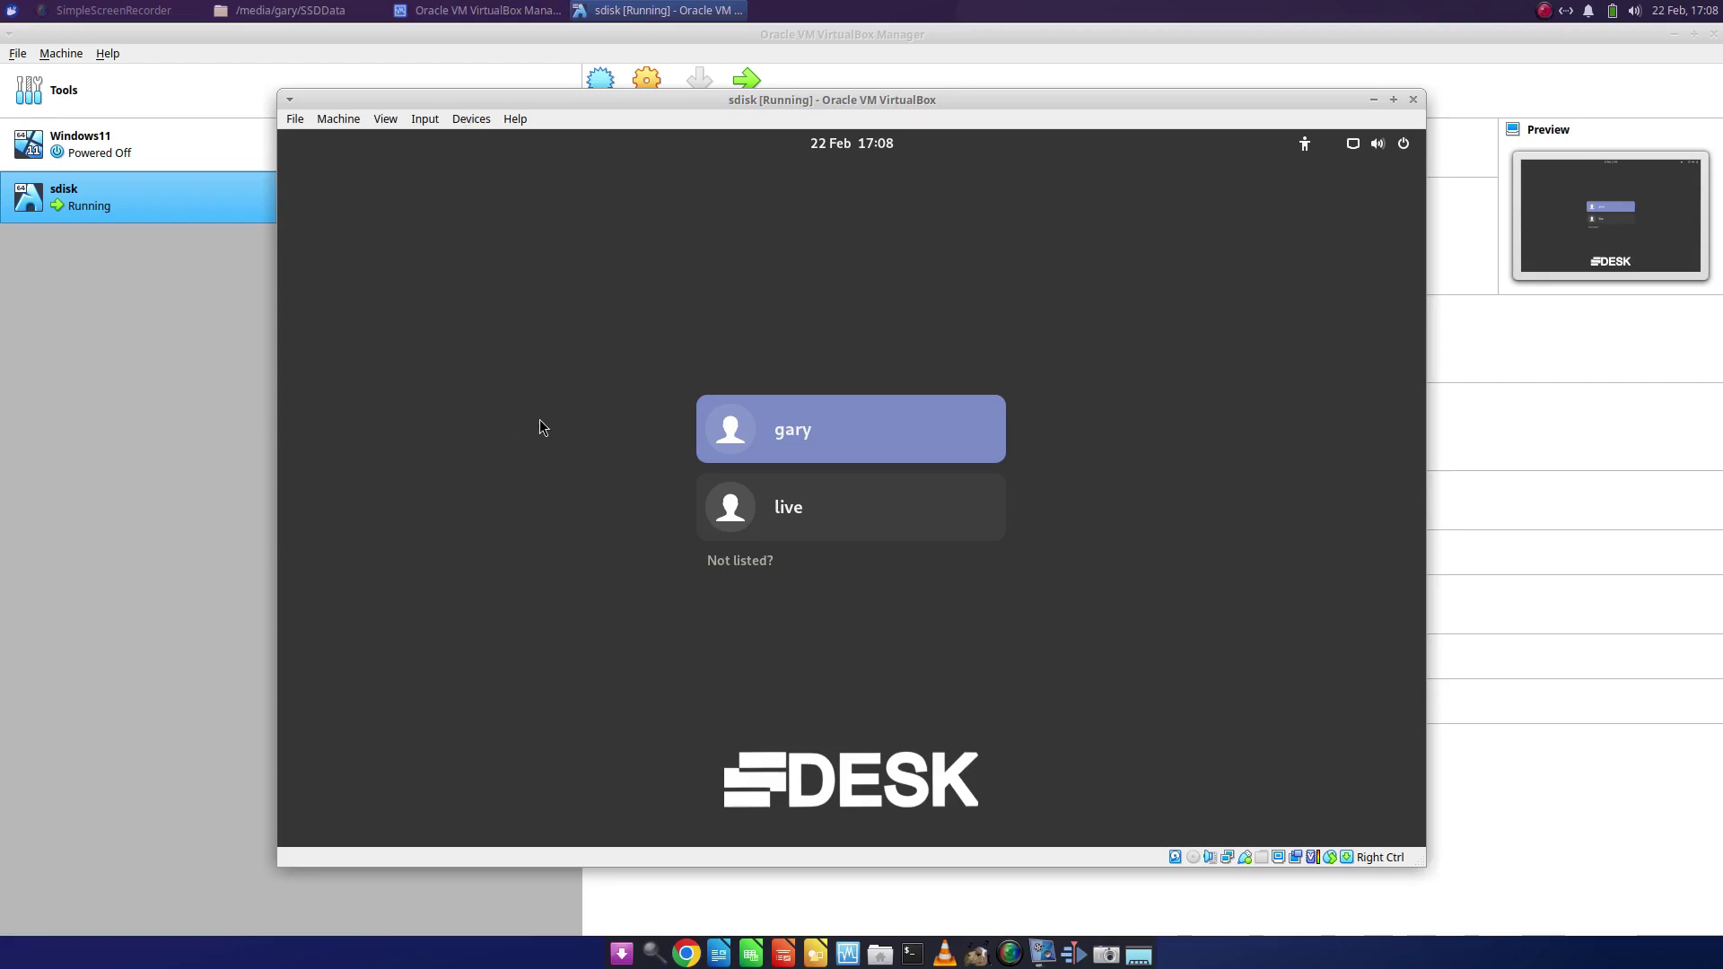
{"action": "left_click", "coordinate": [489, 531]}
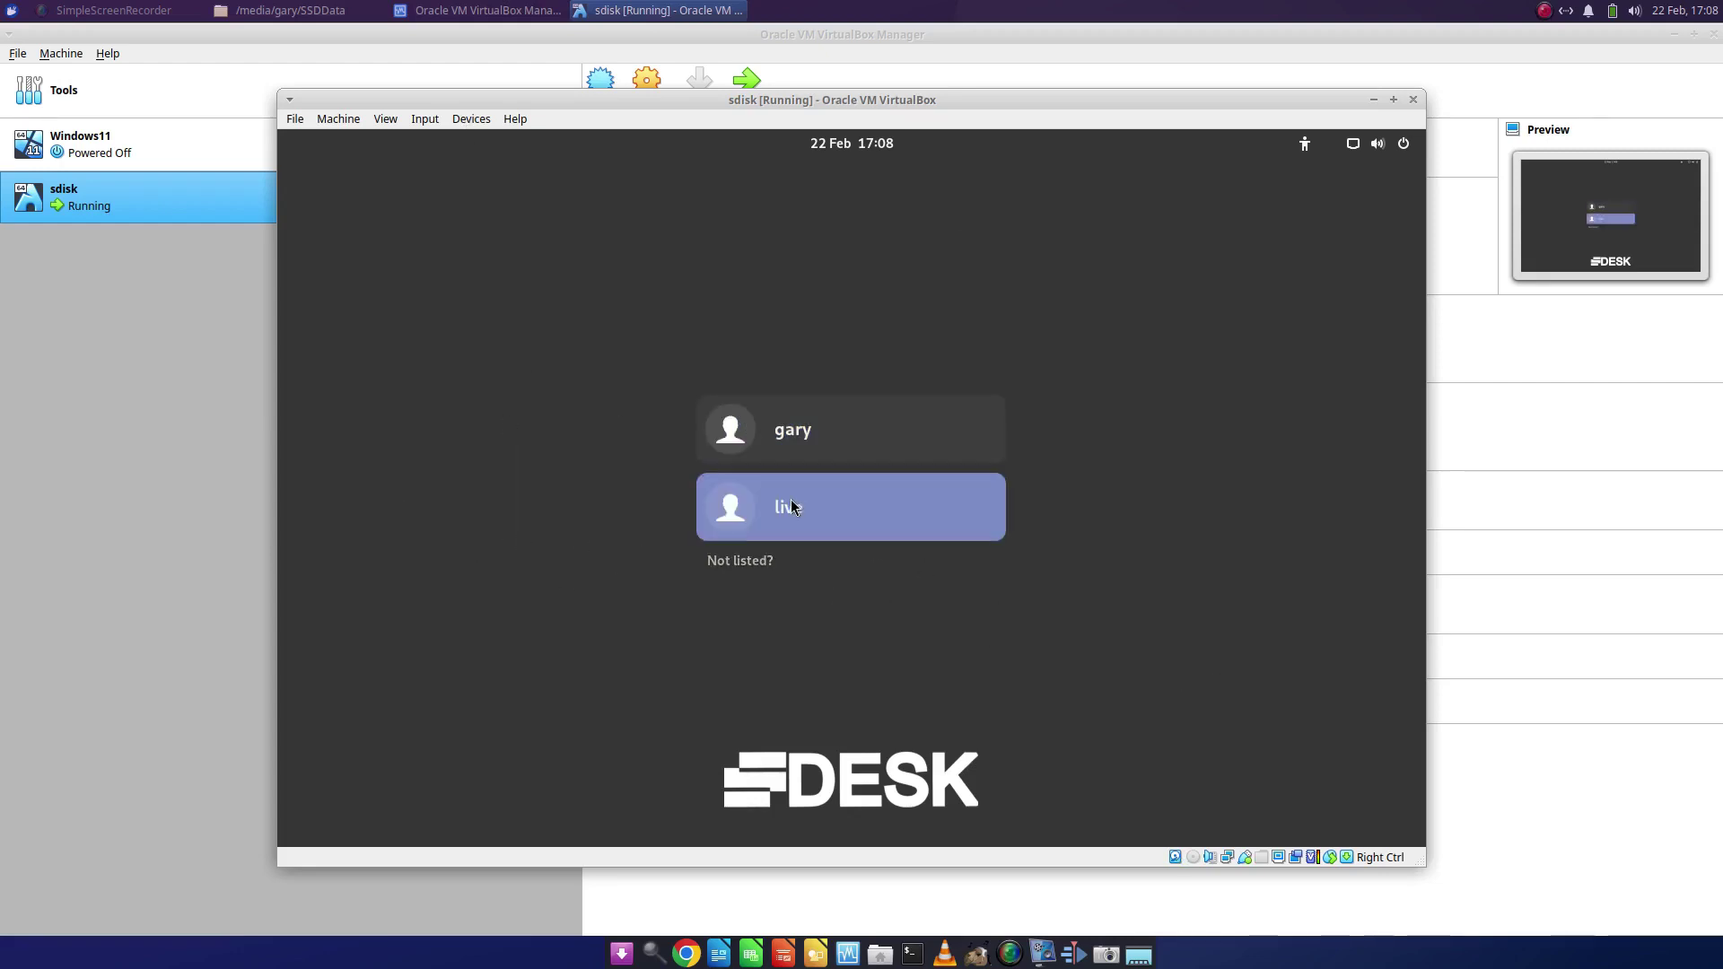
{"action": "left_click", "coordinate": [912, 517]}
{"action": "type", "text": "live"}
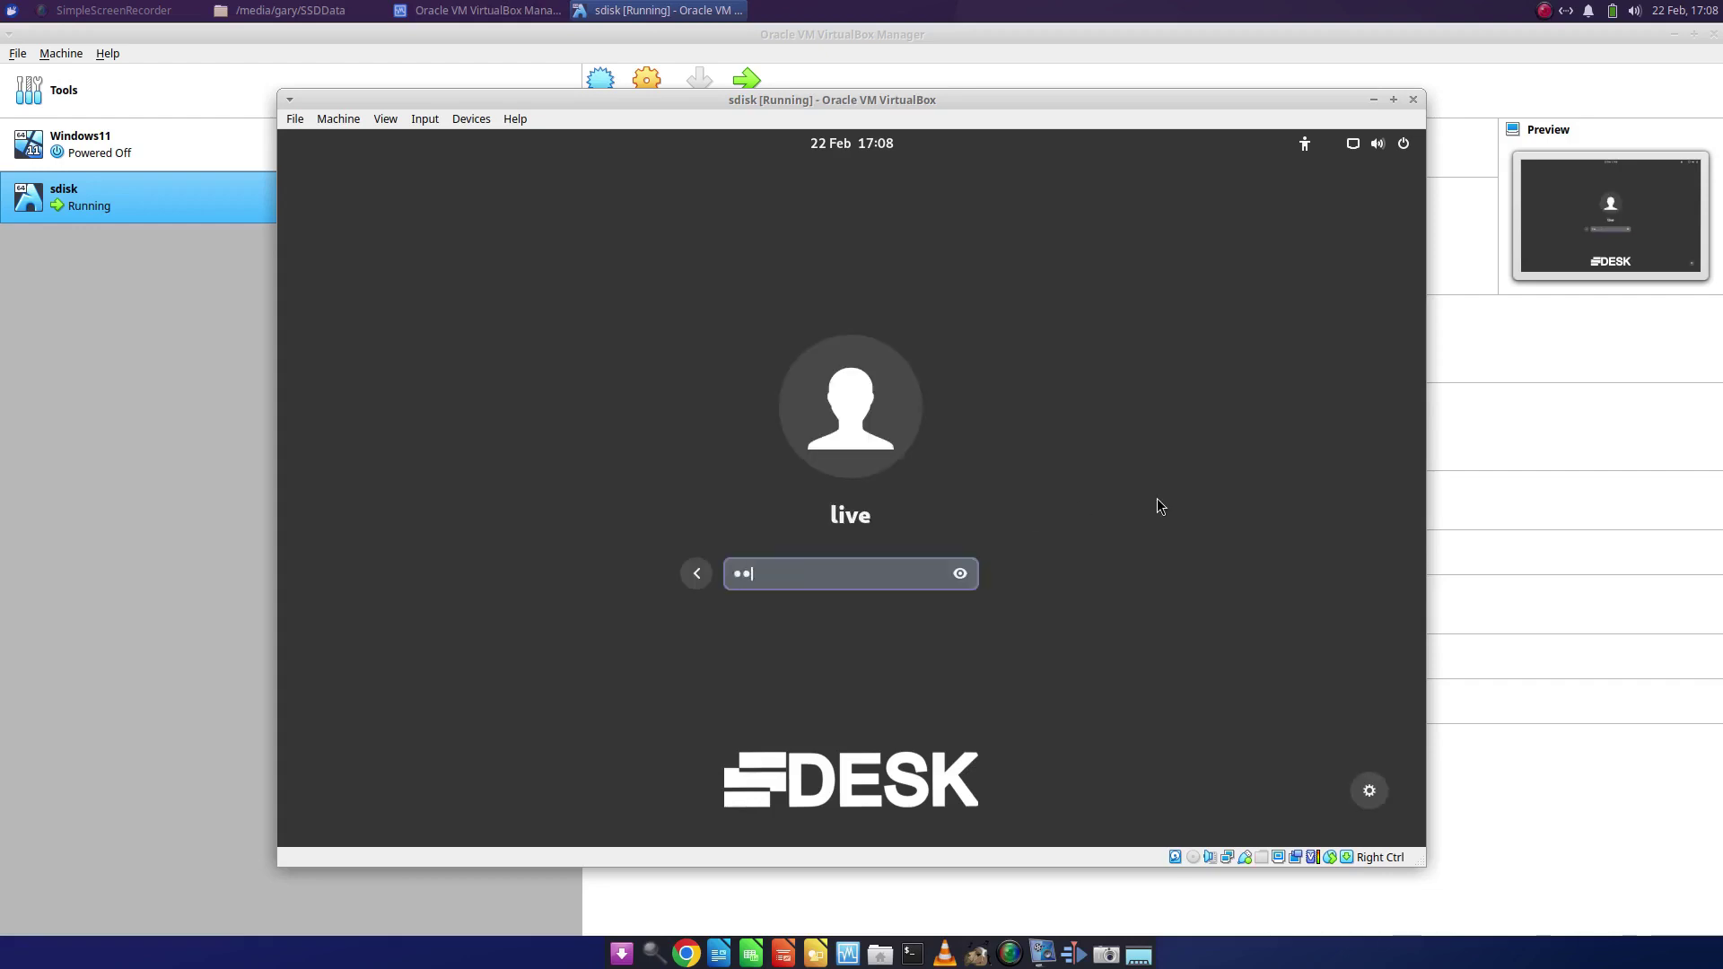
{"action": "key", "text": "Return"}
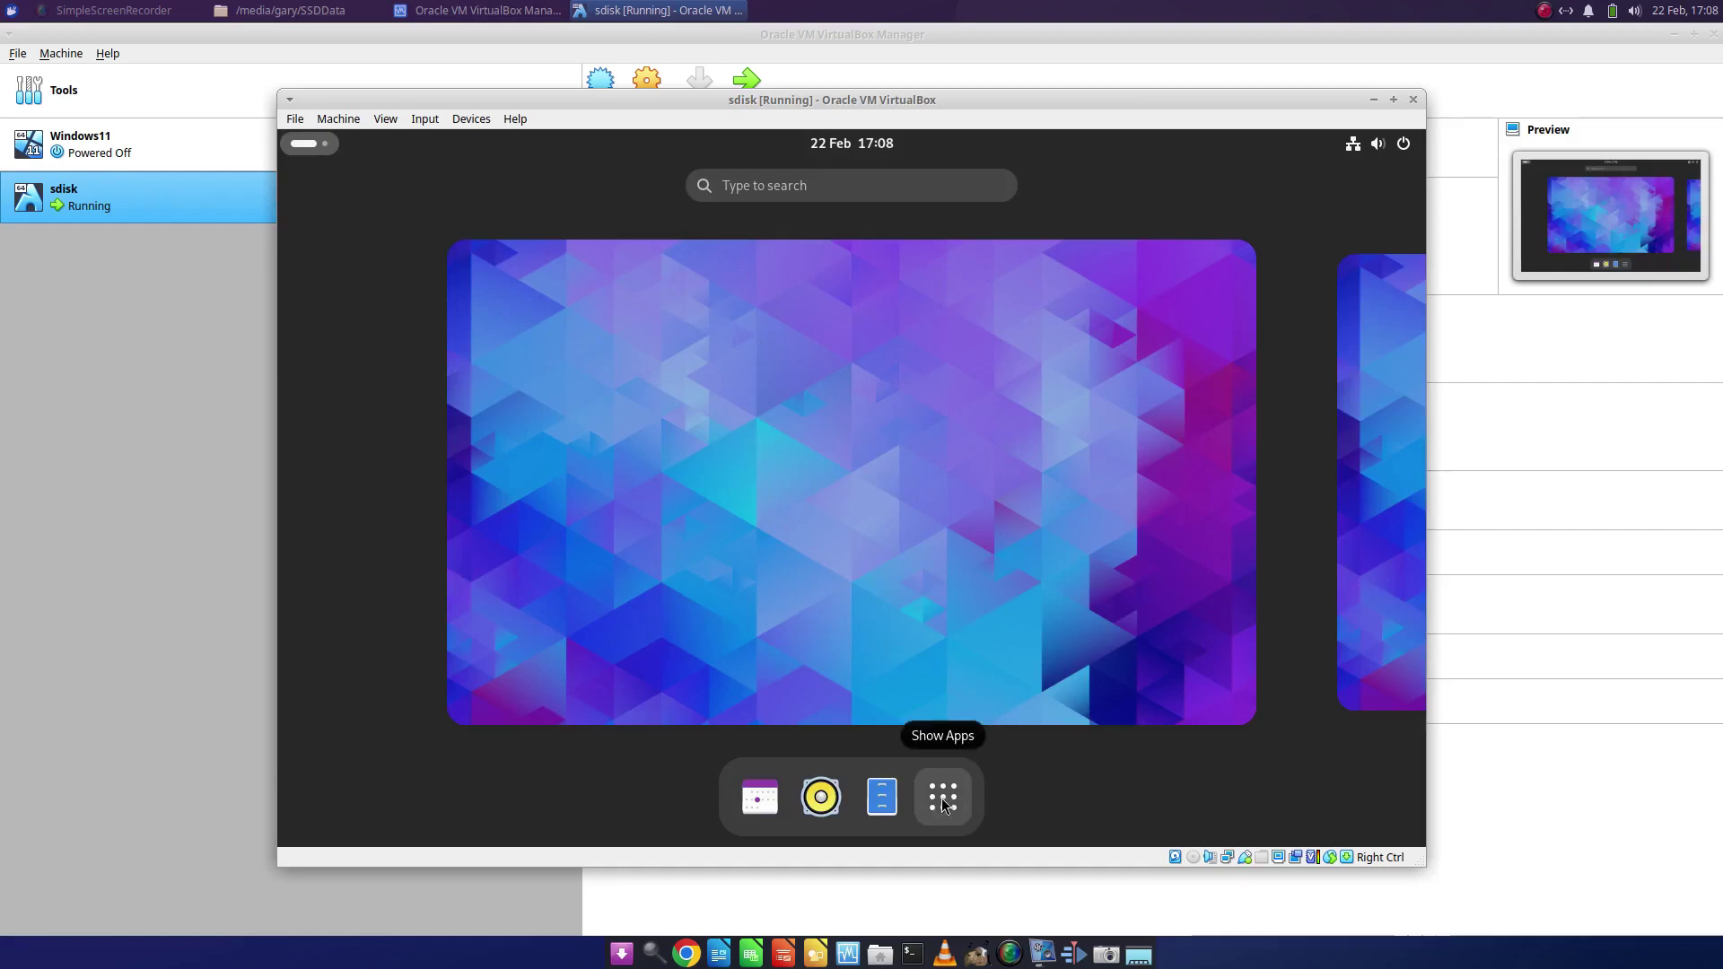
{"action": "left_click", "coordinate": [940, 799]}
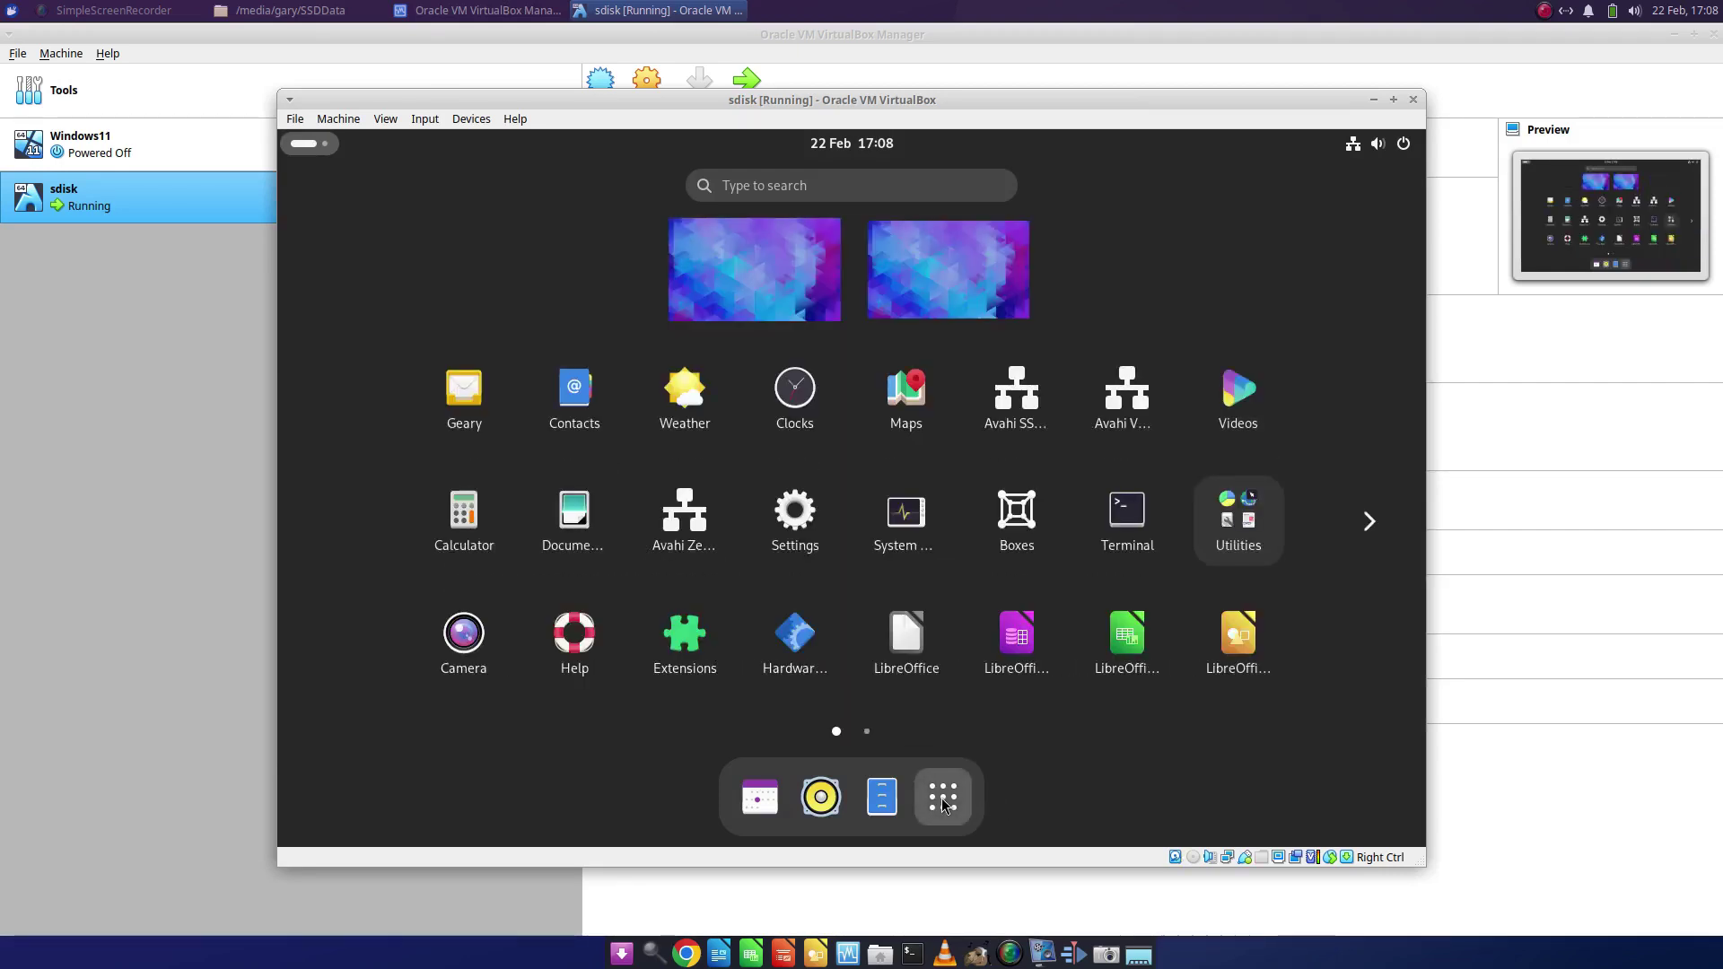
{"action": "left_click", "coordinate": [941, 798]}
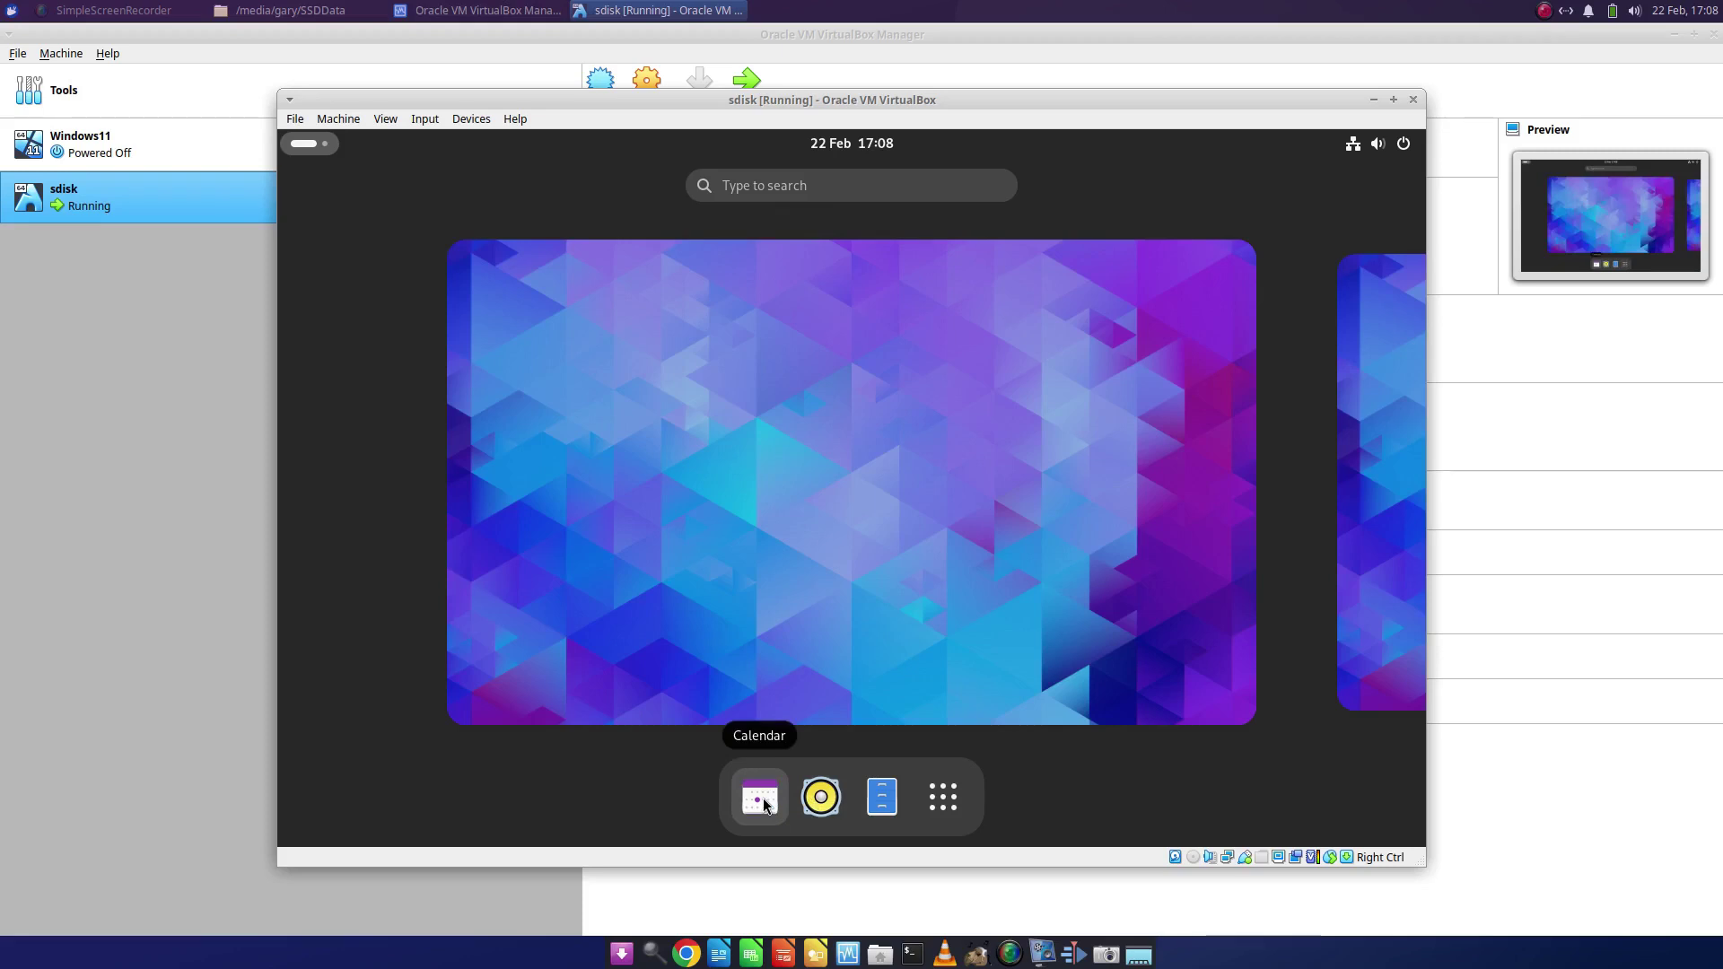
{"action": "left_click", "coordinate": [1404, 149]}
{"action": "left_click", "coordinate": [1385, 198]}
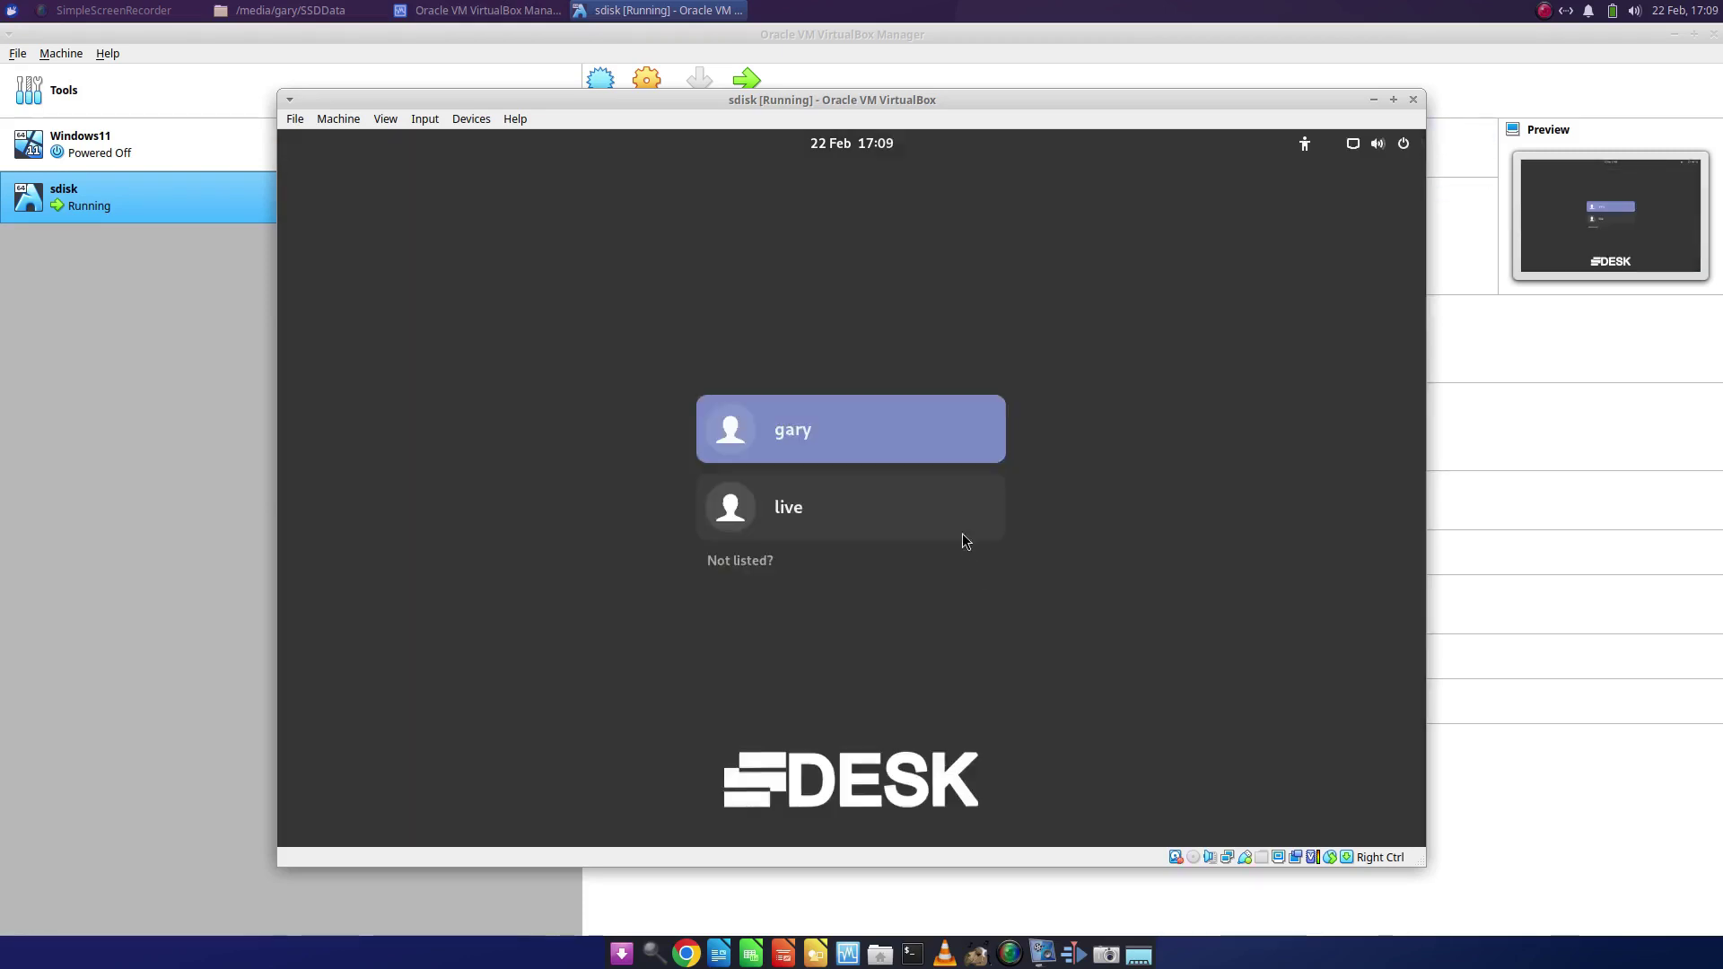
- Select the newly created user account on the login screen to sign in
{"action": "left_click", "coordinate": [885, 439]}
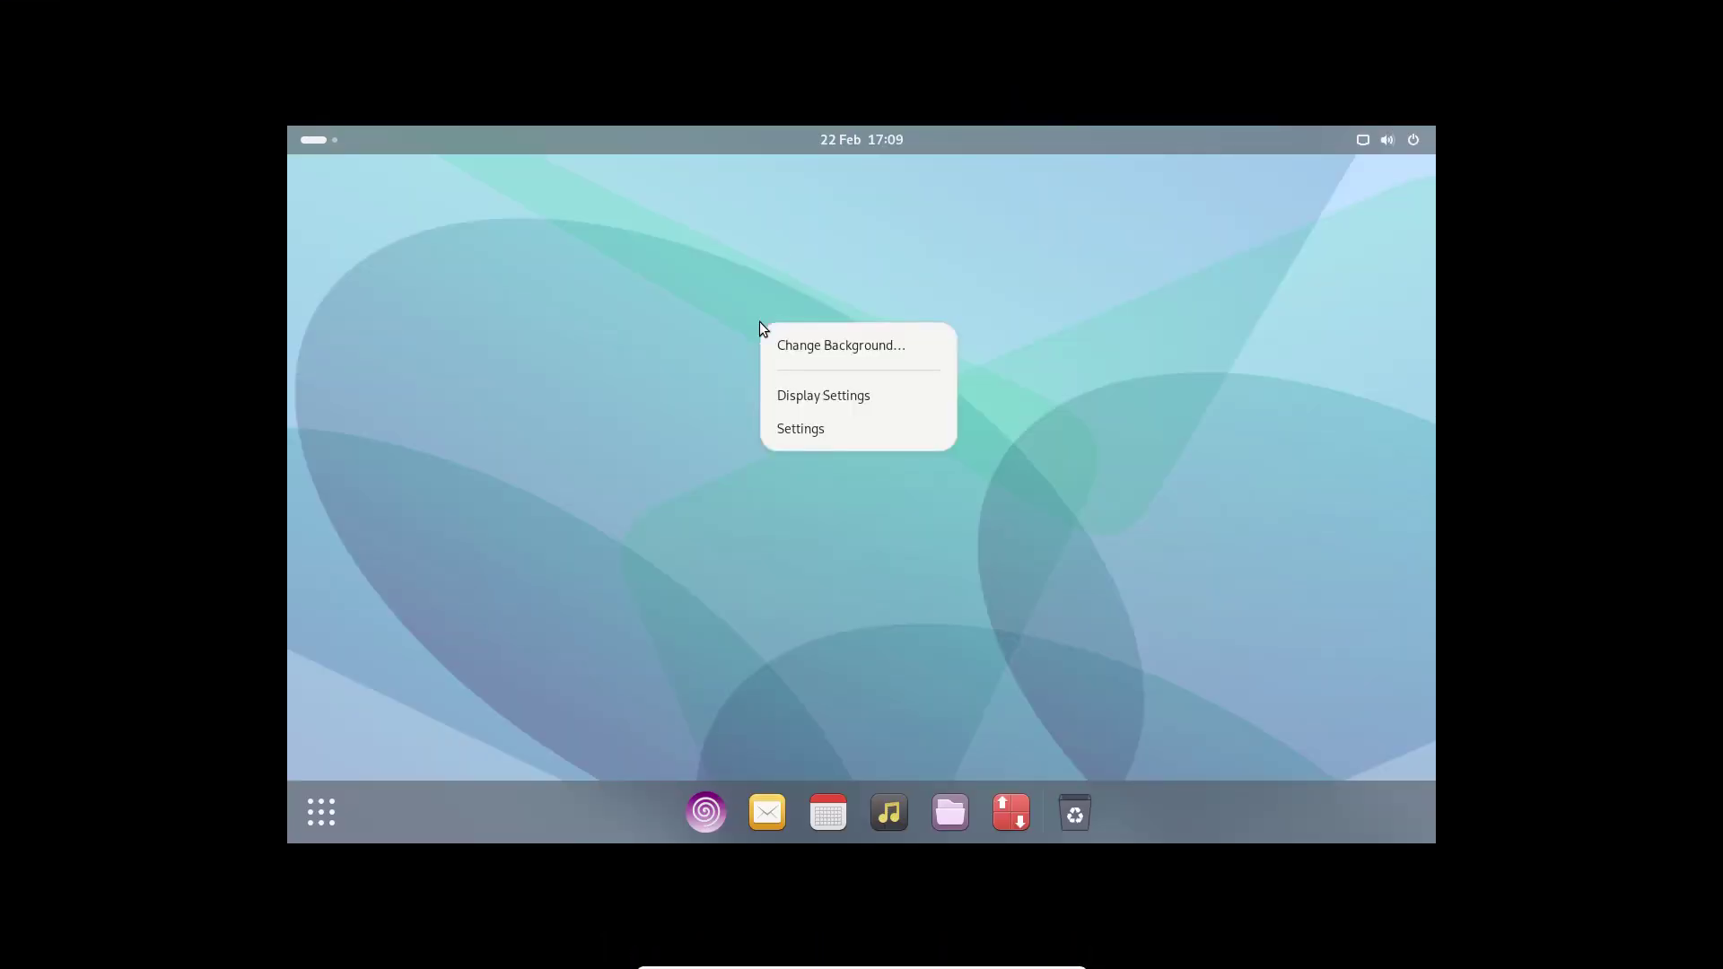
- Set the guest display to 1920 × 1080 (16:9) in Display Settings and keep the change
{"action": "left_click", "coordinate": [843, 395]}
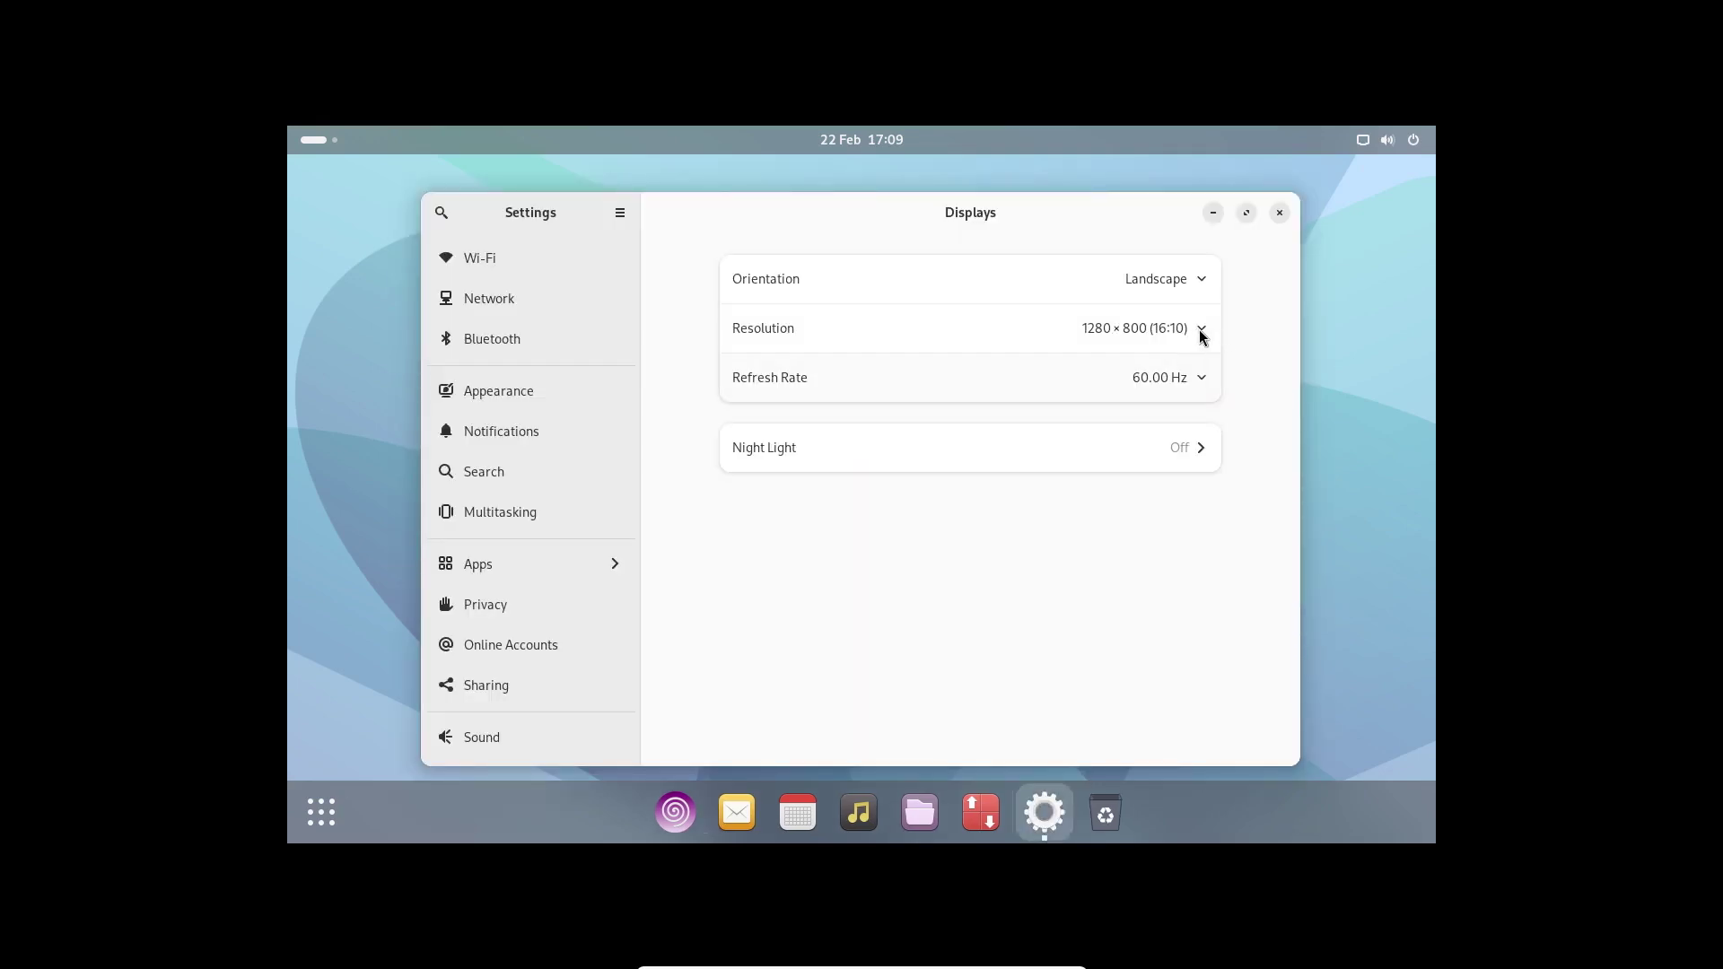
{"action": "left_click", "coordinate": [1199, 330]}
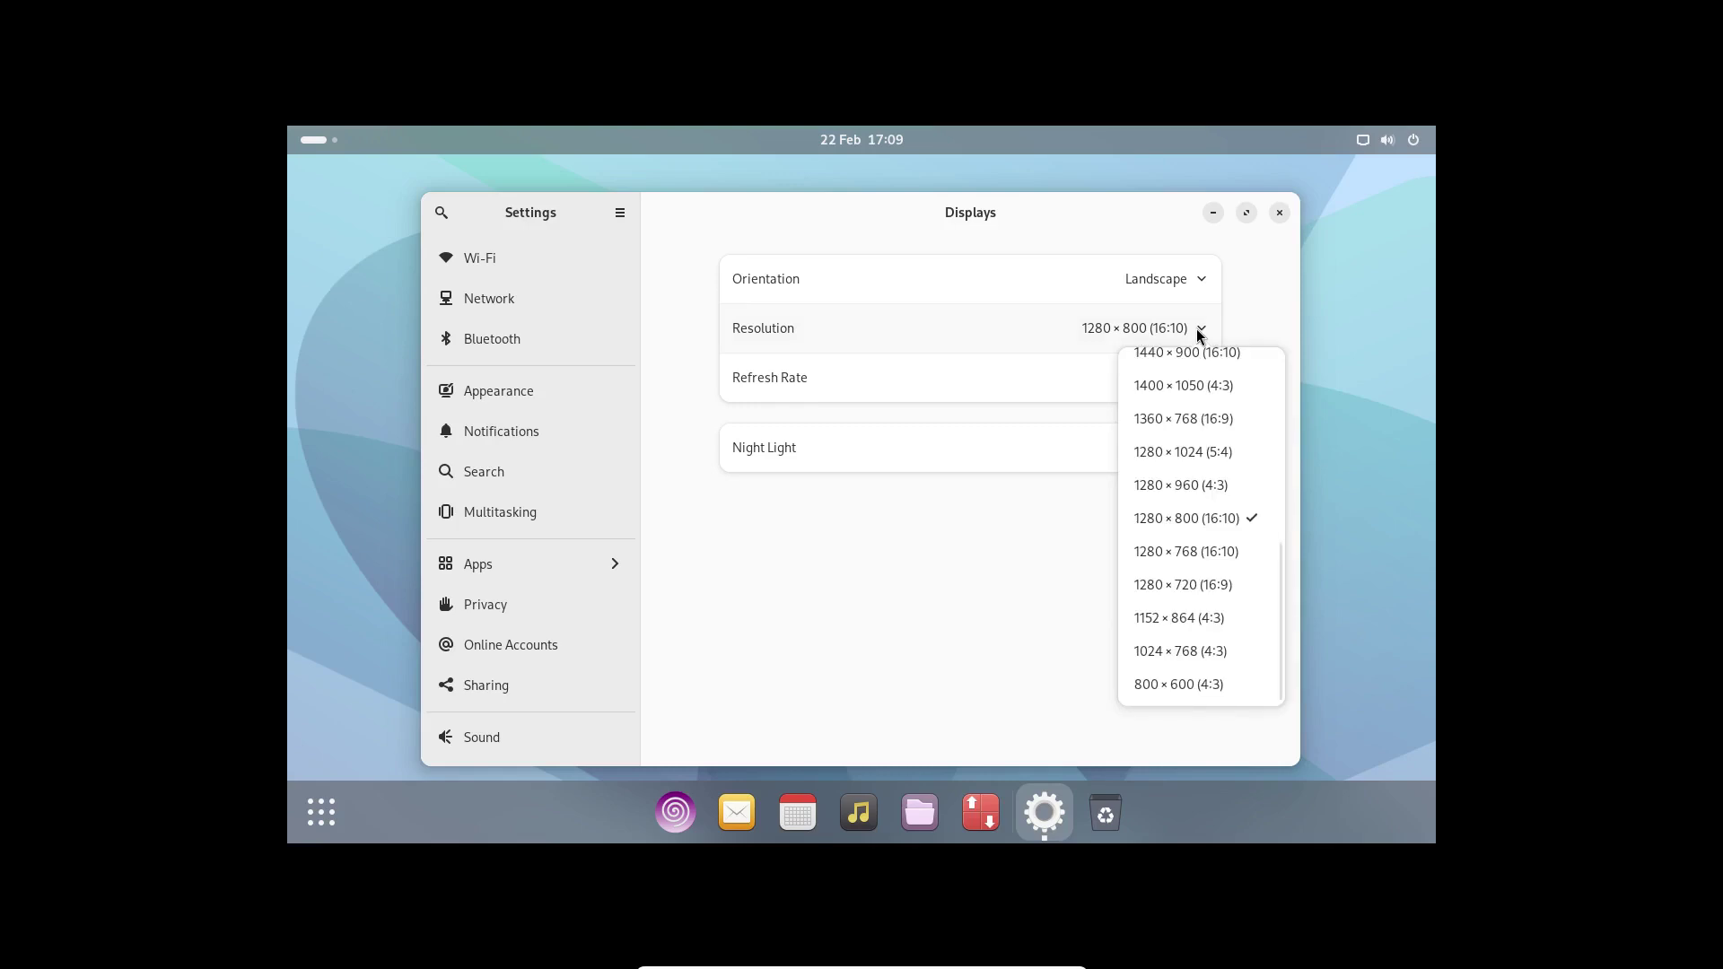
{"action": "scroll", "coordinate": [1193, 489], "scroll_direction": "up", "scroll_amount": 4}
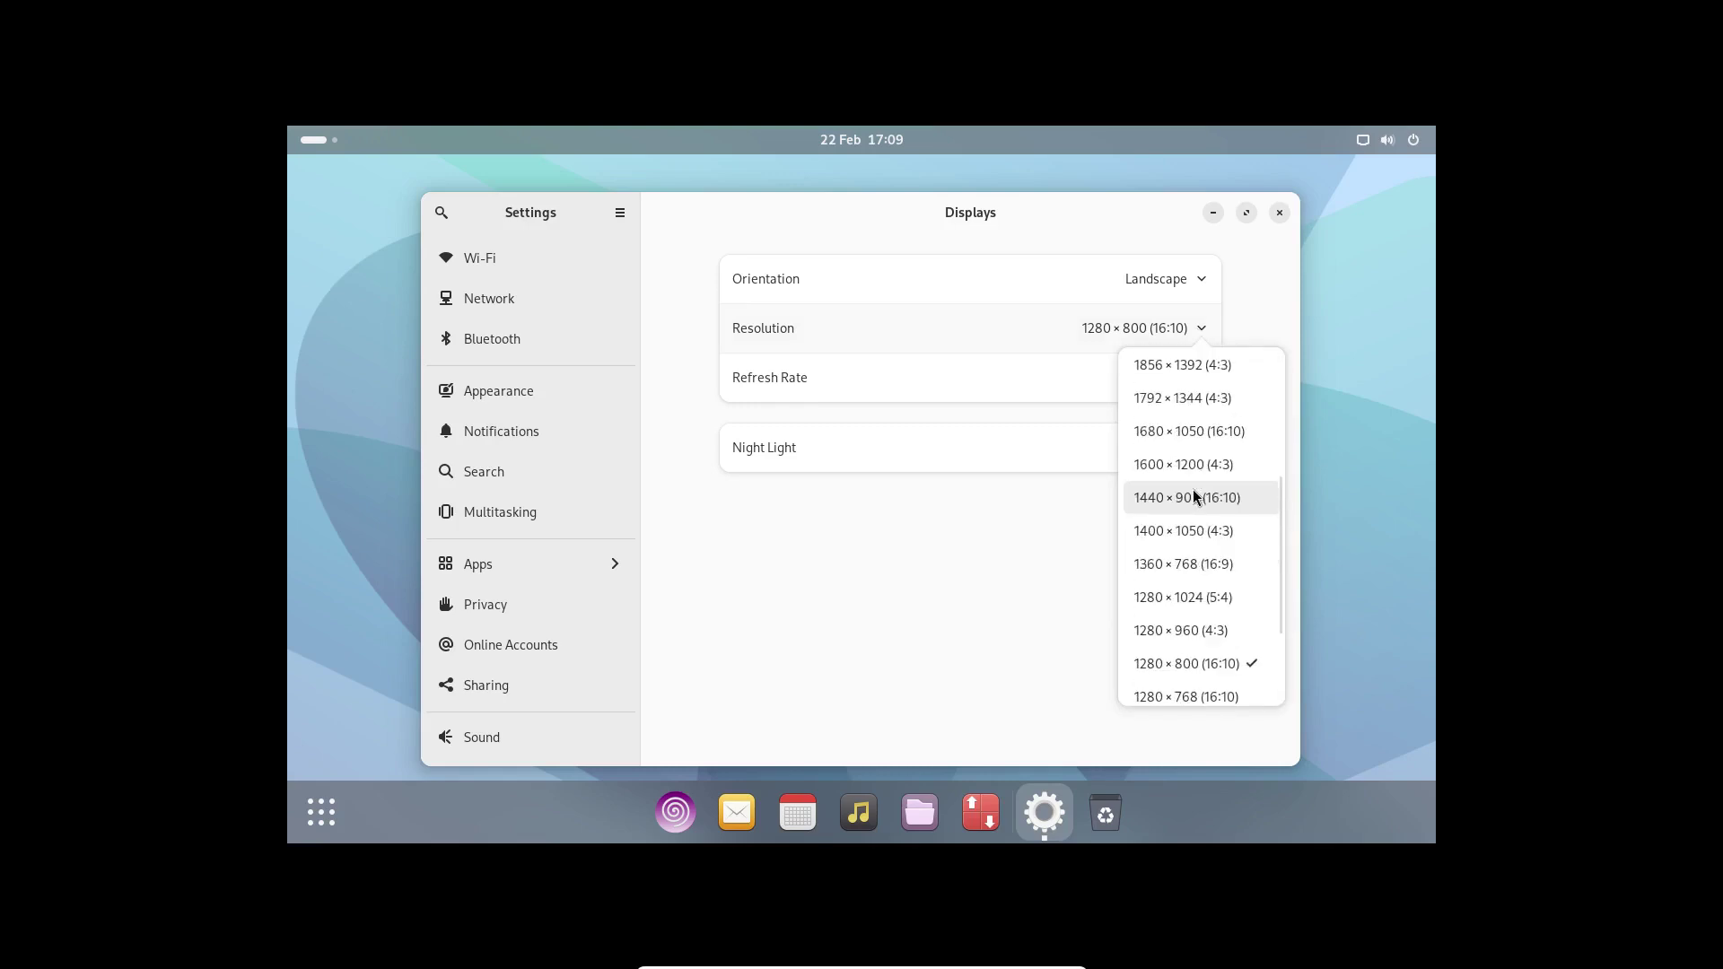
{"action": "left_click", "coordinate": [1181, 379]}
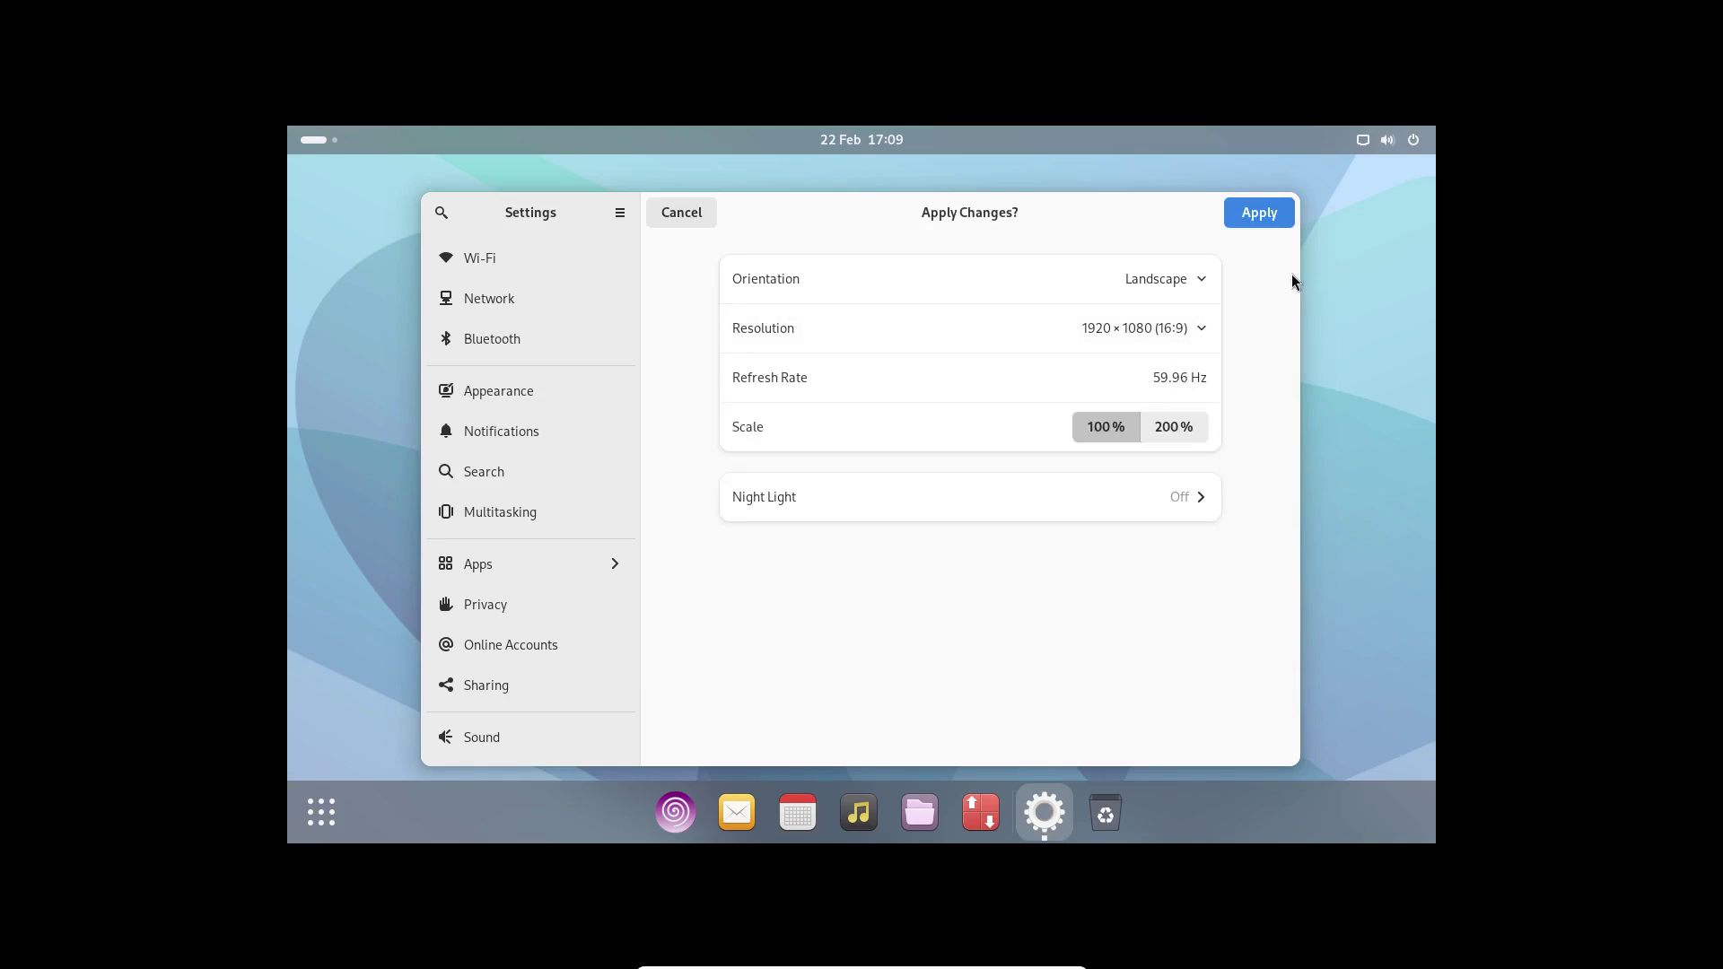
{"action": "left_click", "coordinate": [1255, 213]}
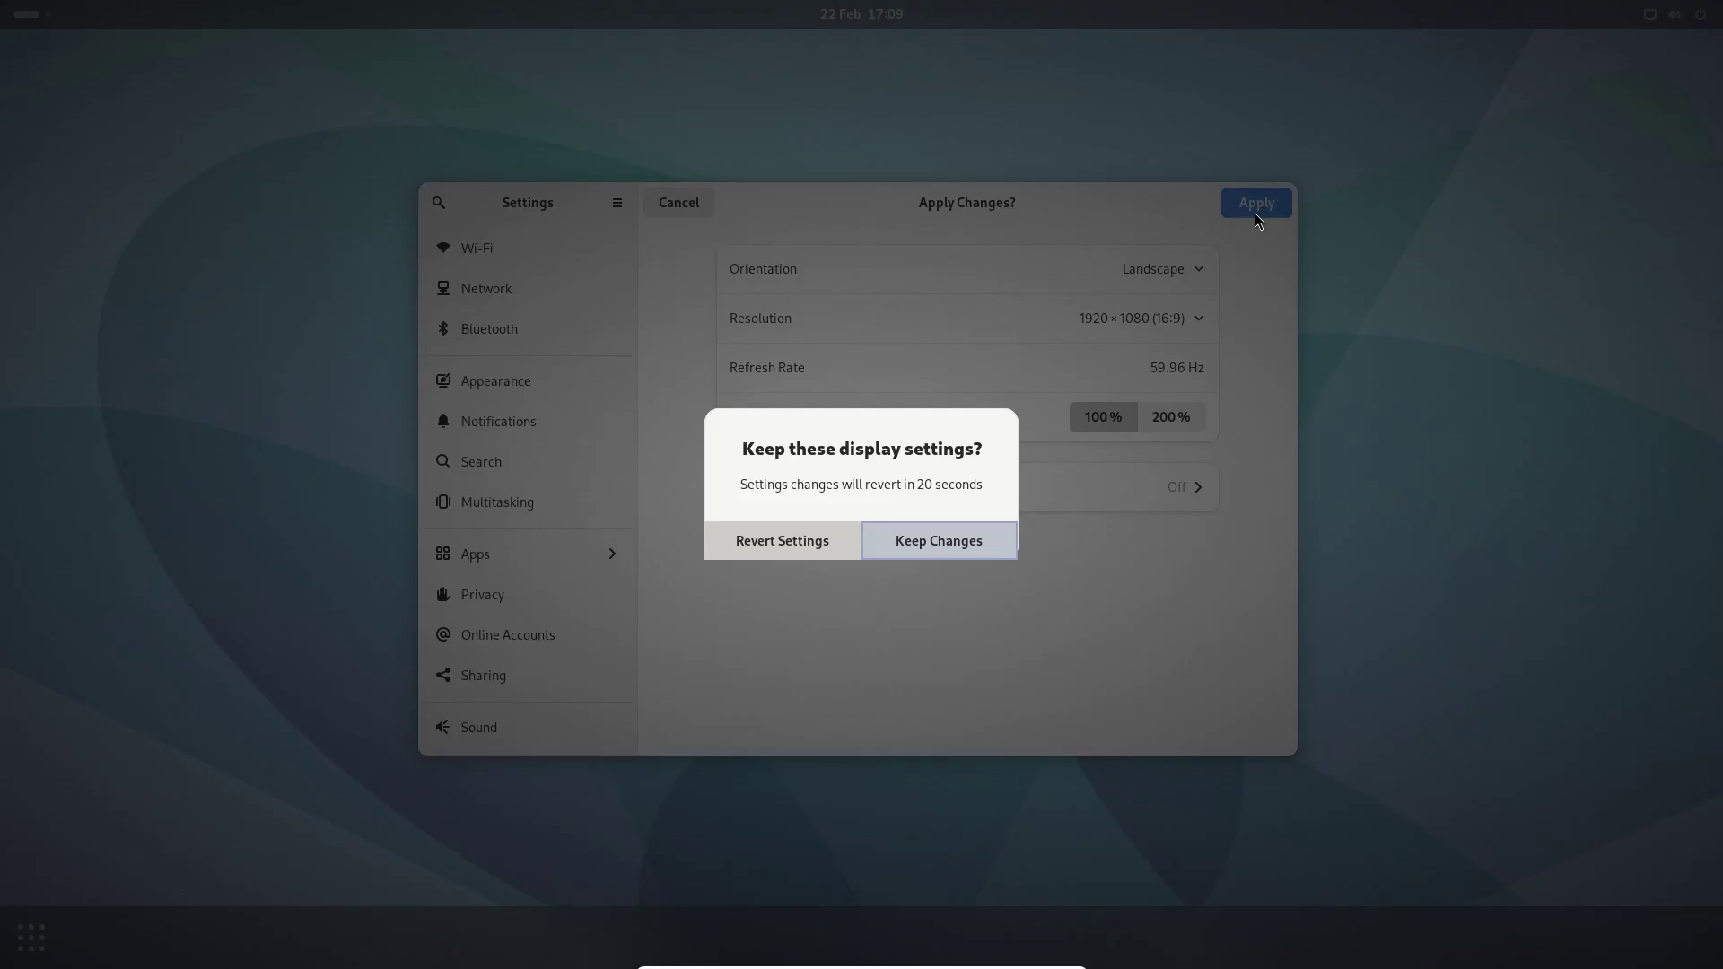
{"action": "left_click", "coordinate": [967, 544]}
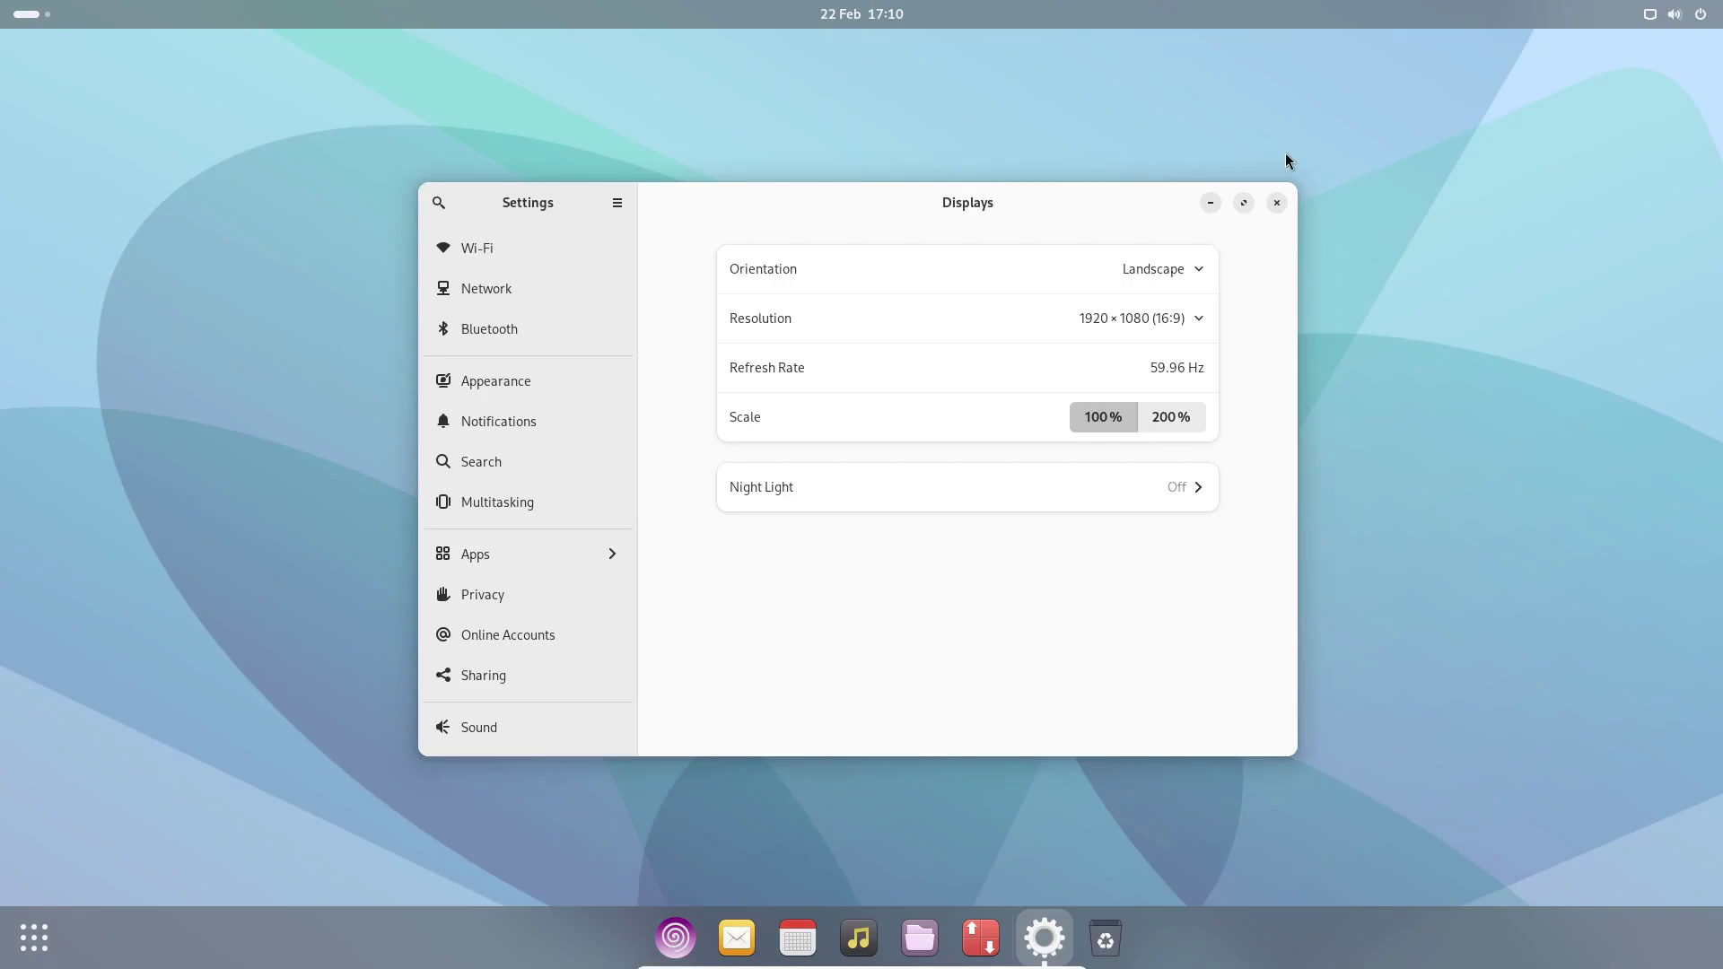
- Close Settings, pass the Realtek WLAN USB adapter to the guest, and list available Wi-Fi networks
{"action": "left_click", "coordinate": [1277, 203]}
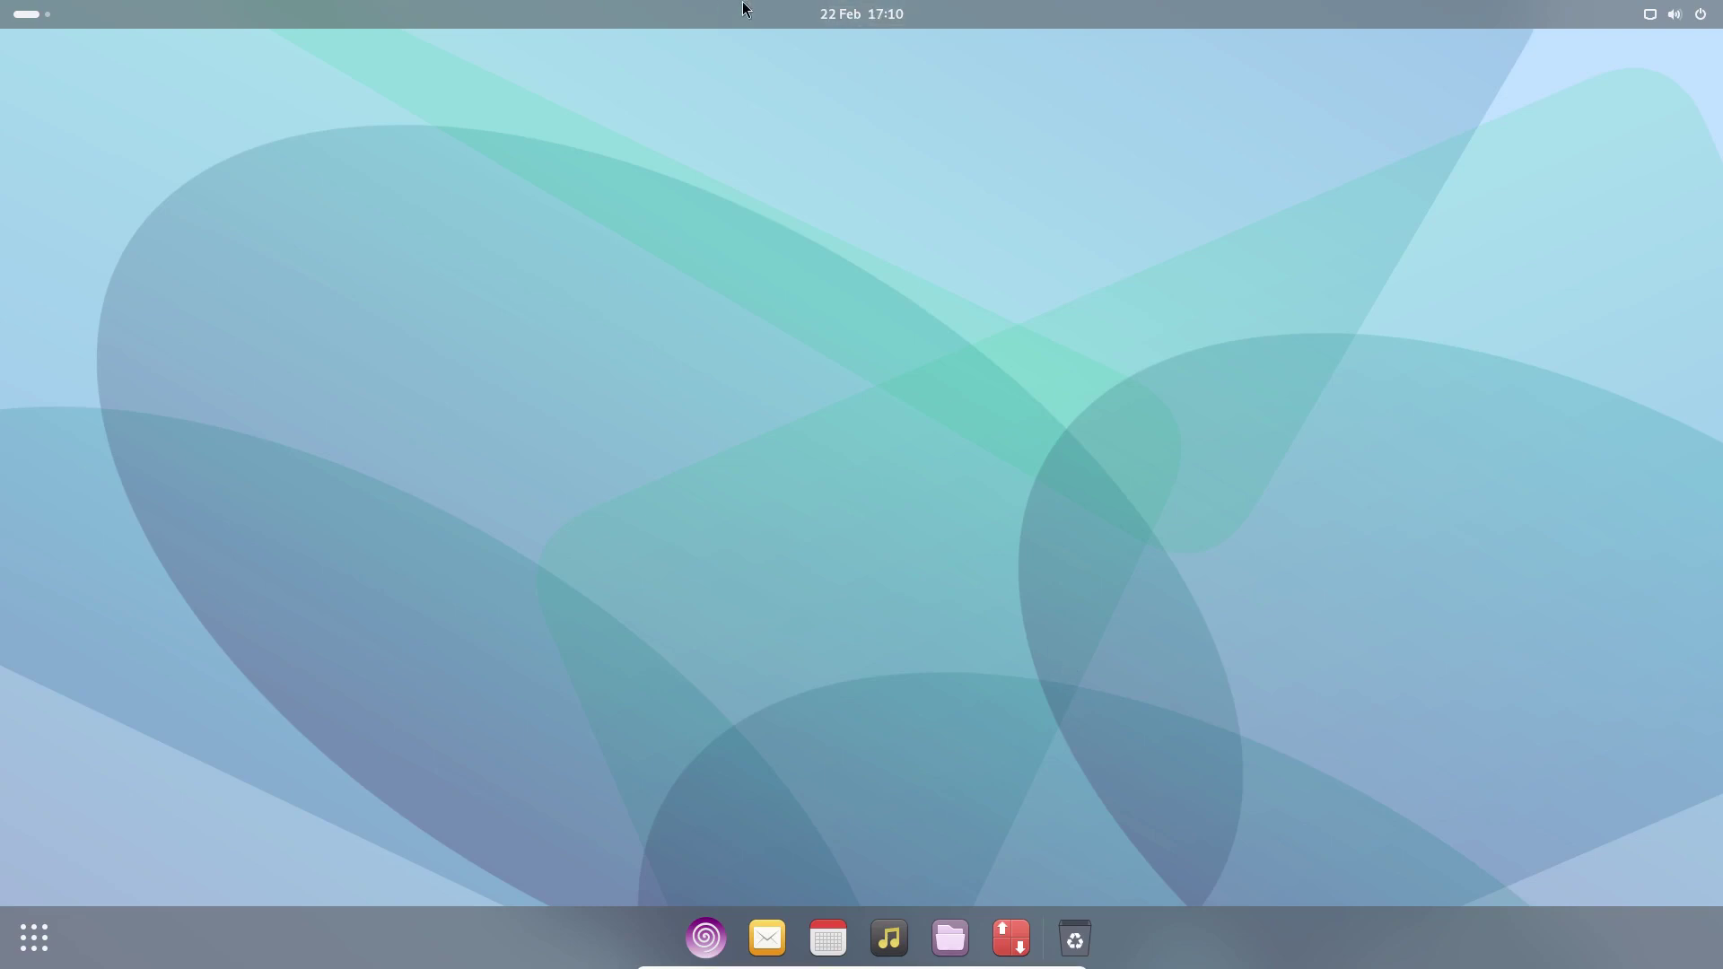
{"action": "mouse_move", "coordinate": [830, 962]}
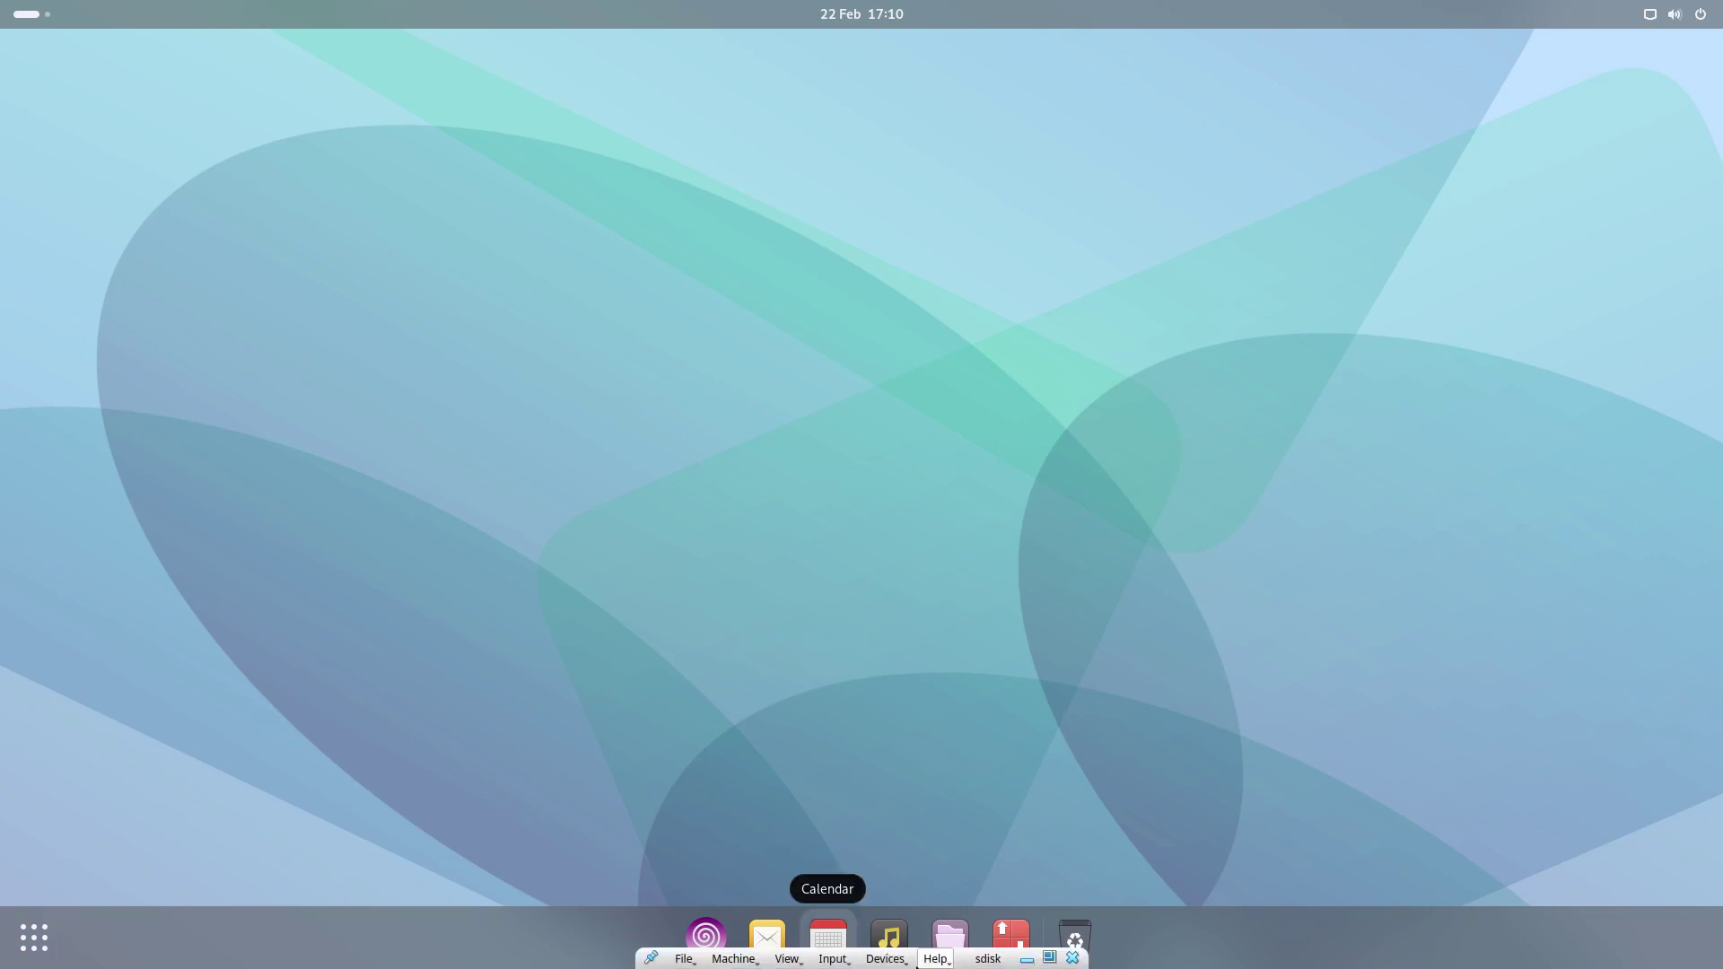
{"action": "left_click", "coordinate": [890, 959]}
{"action": "mouse_move", "coordinate": [937, 800]}
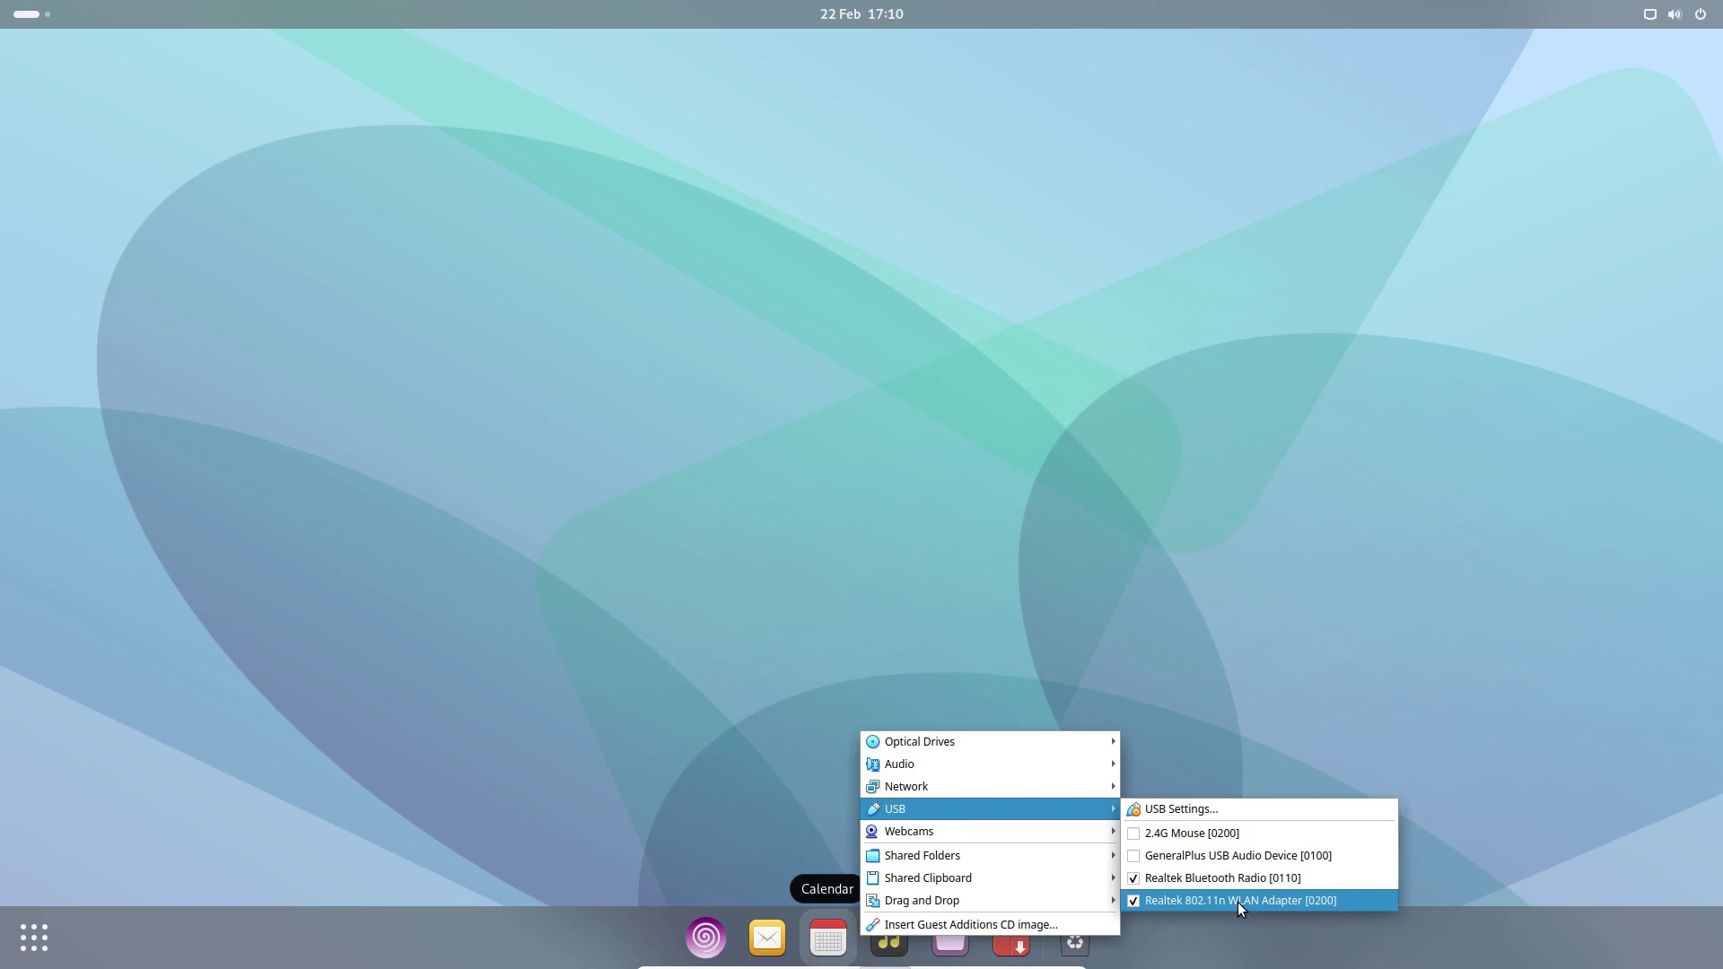
{"action": "left_click", "coordinate": [1215, 899]}
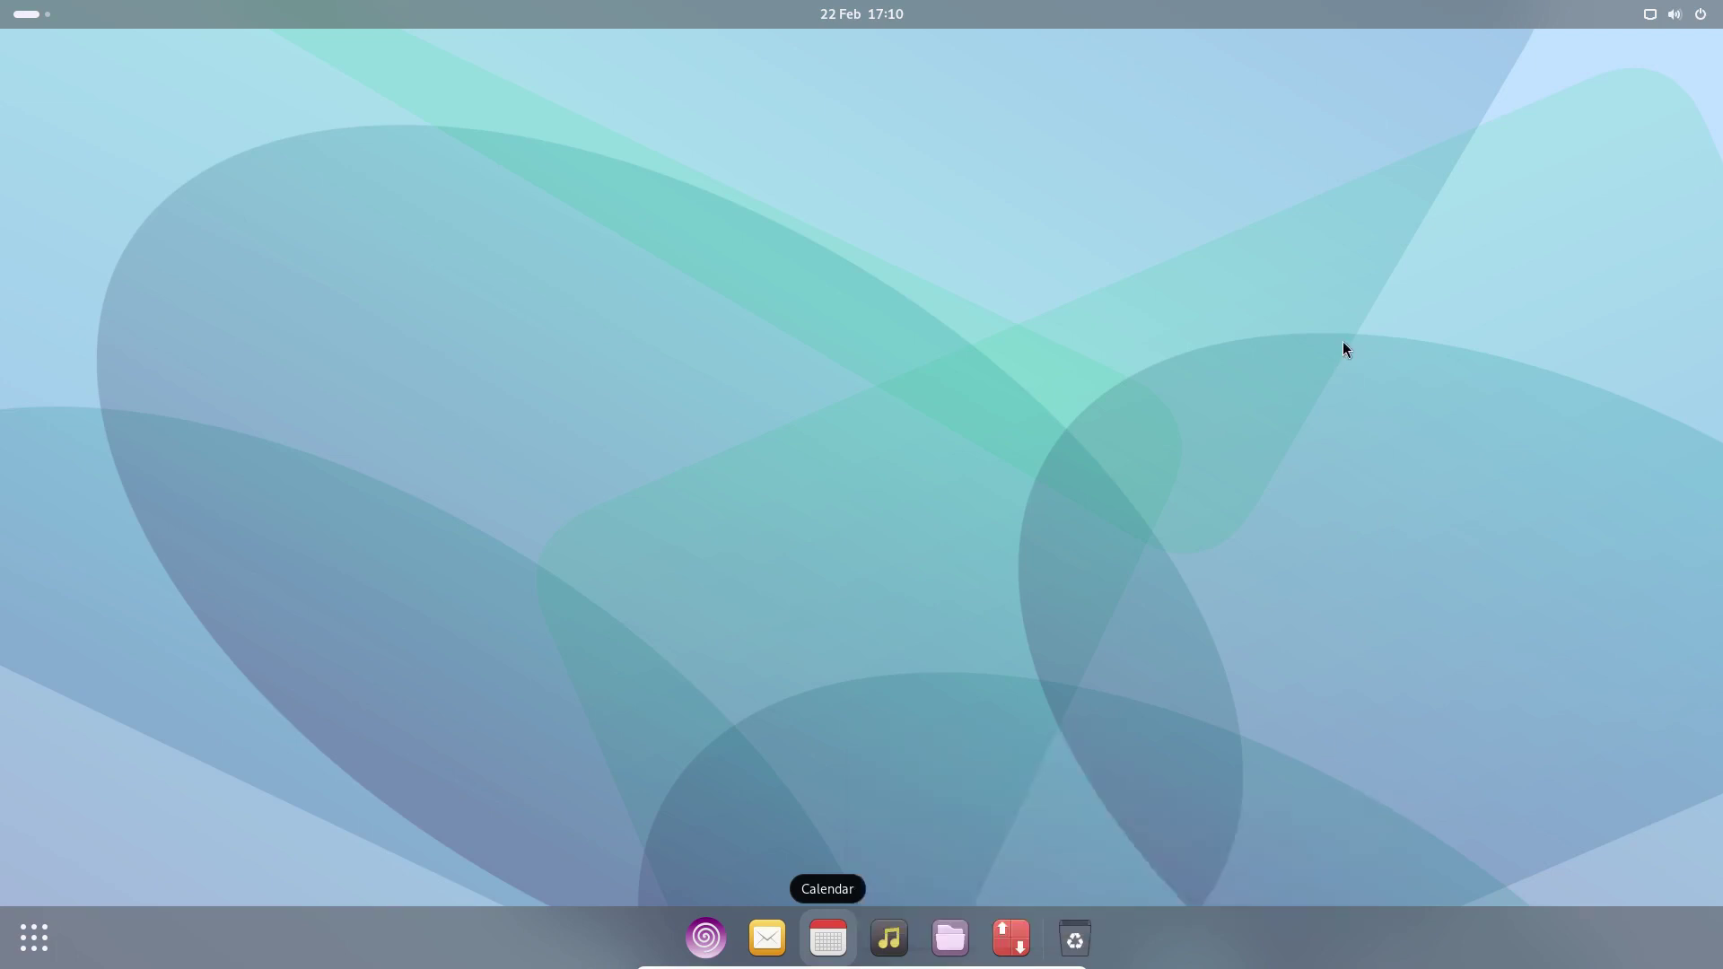
{"action": "left_click", "coordinate": [1649, 20]}
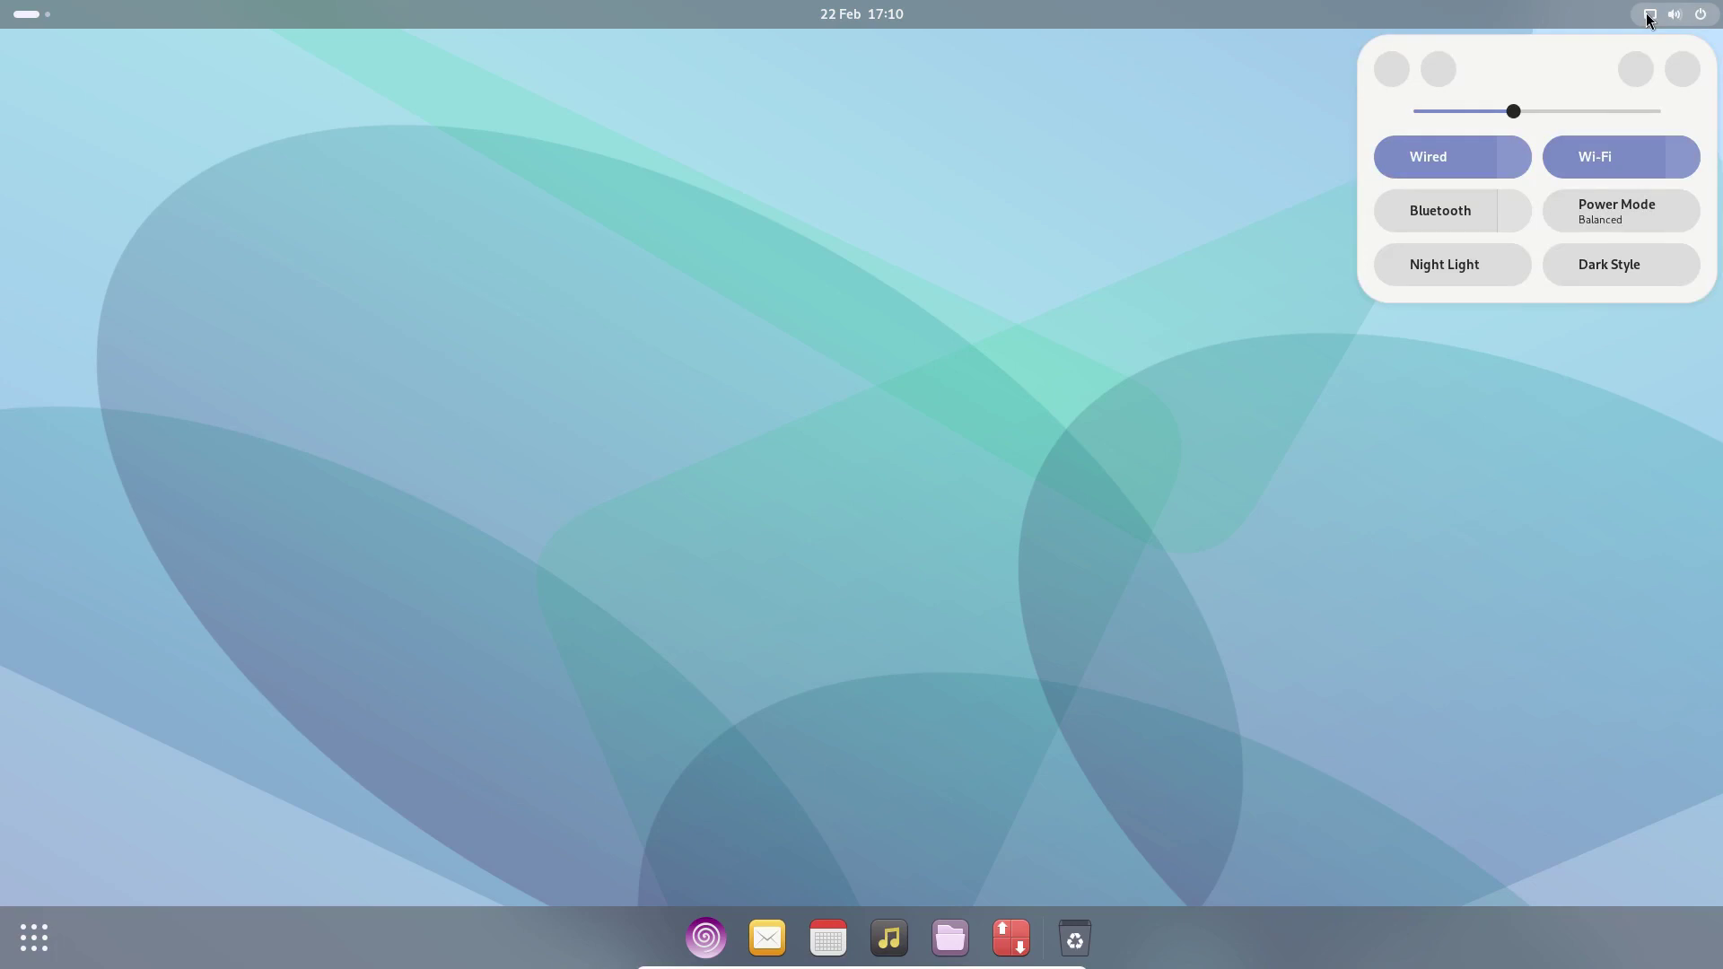
{"action": "left_click", "coordinate": [1680, 158]}
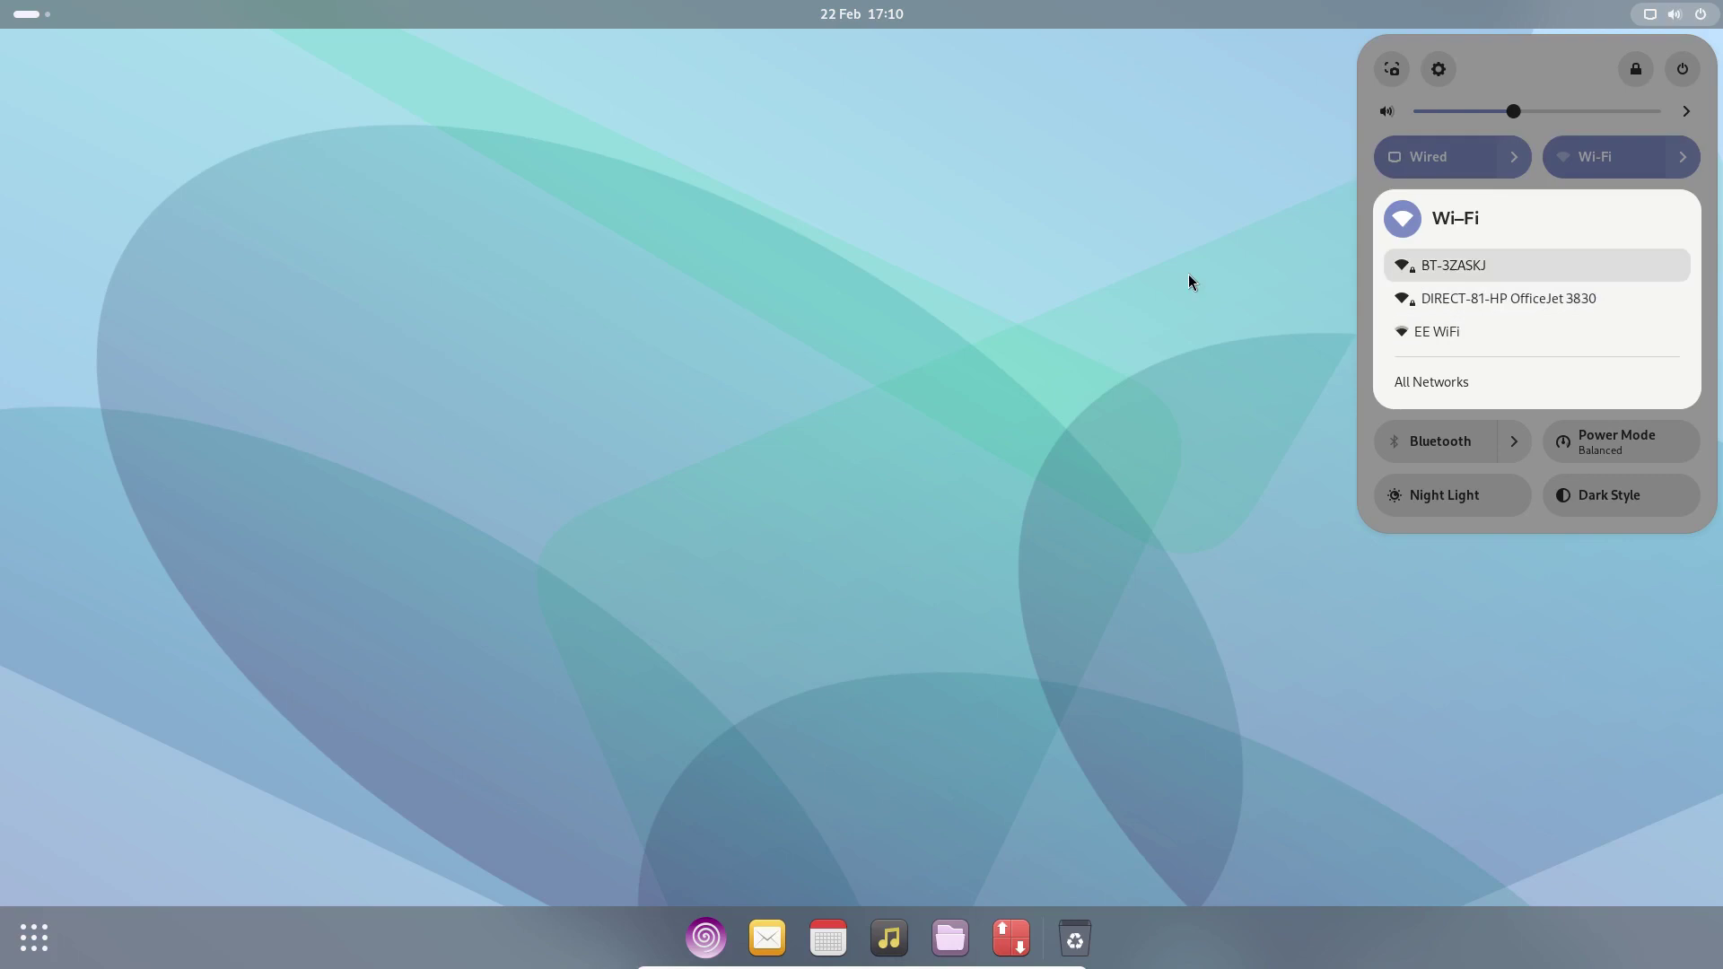
- Open Bluetooth settings from quick settings, toggle the Bluetooth switch, then close the Settings window
{"action": "key", "text": "Escape"}
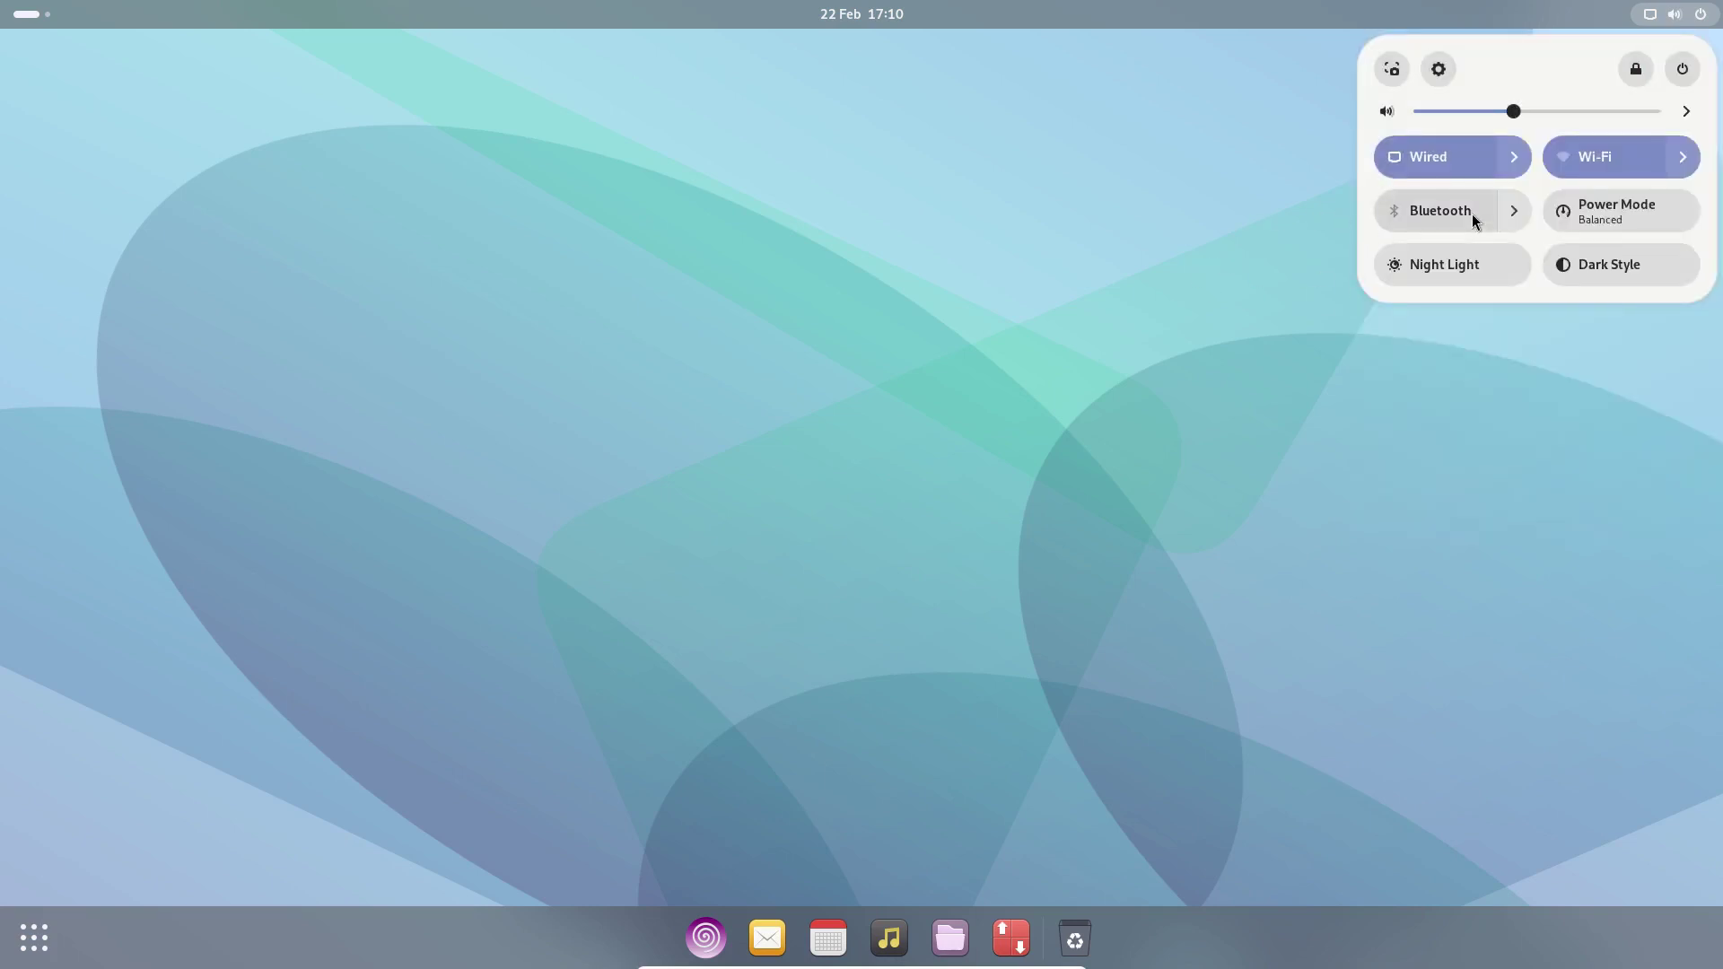
{"action": "left_click", "coordinate": [1514, 219]}
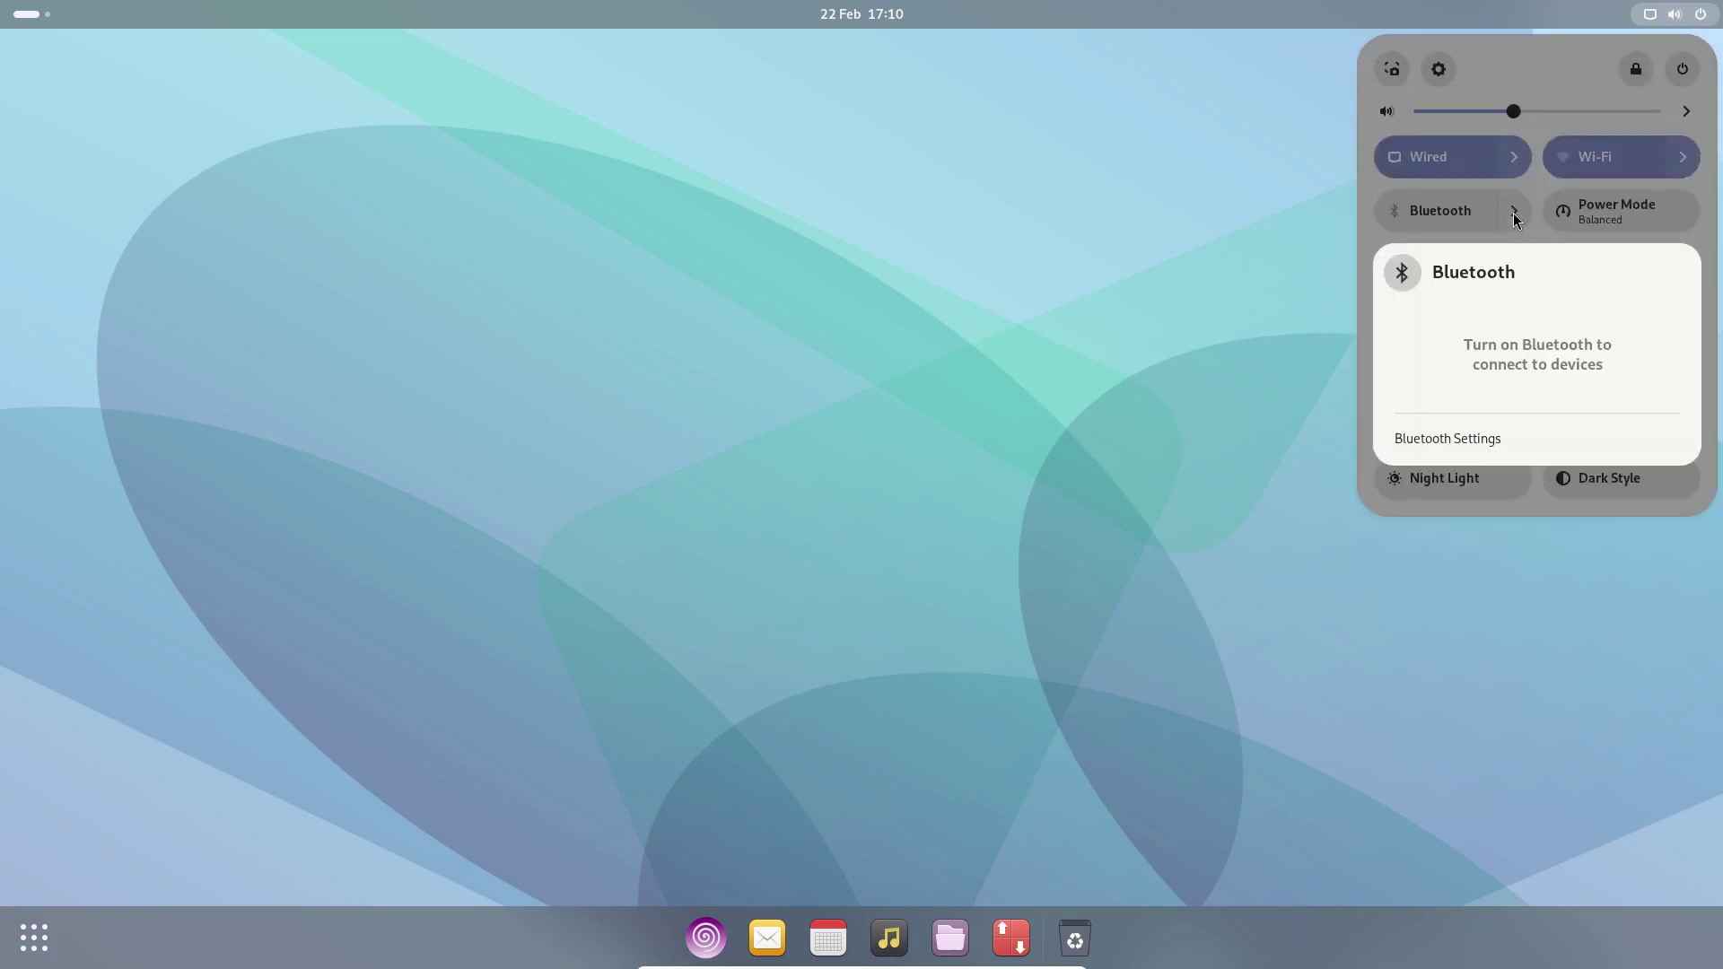
{"action": "left_click", "coordinate": [1461, 438]}
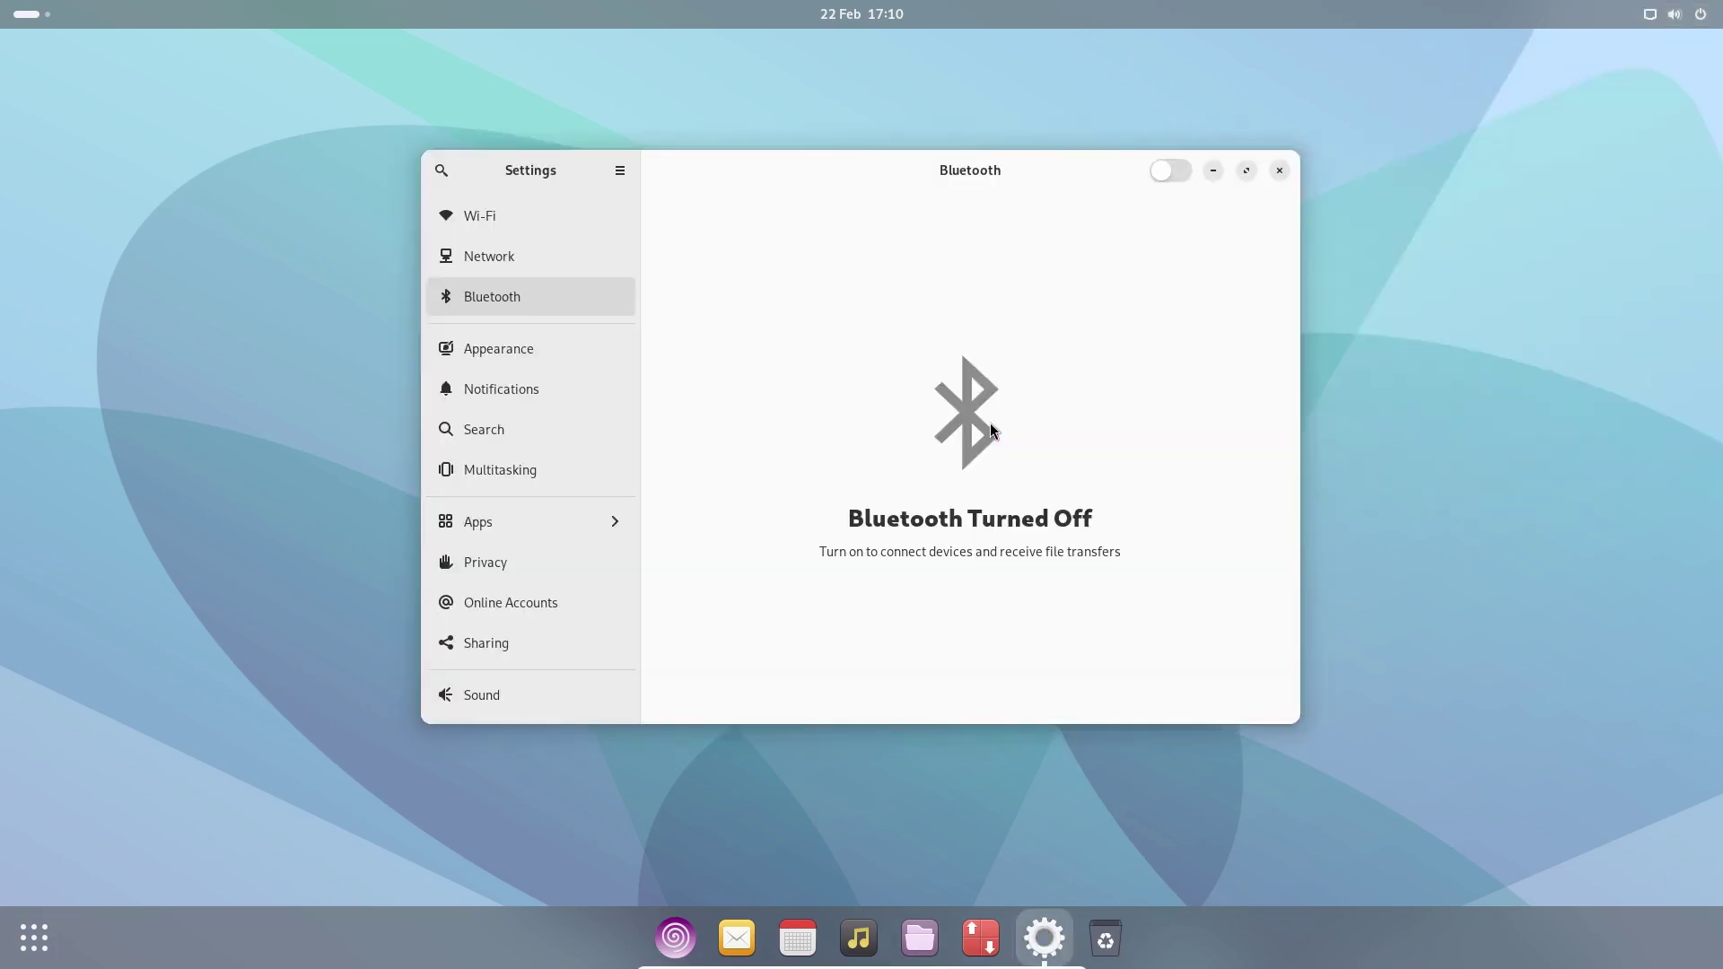
{"action": "left_click", "coordinate": [1160, 173]}
{"action": "left_click", "coordinate": [1171, 175]}
{"action": "left_click", "coordinate": [1279, 172]}
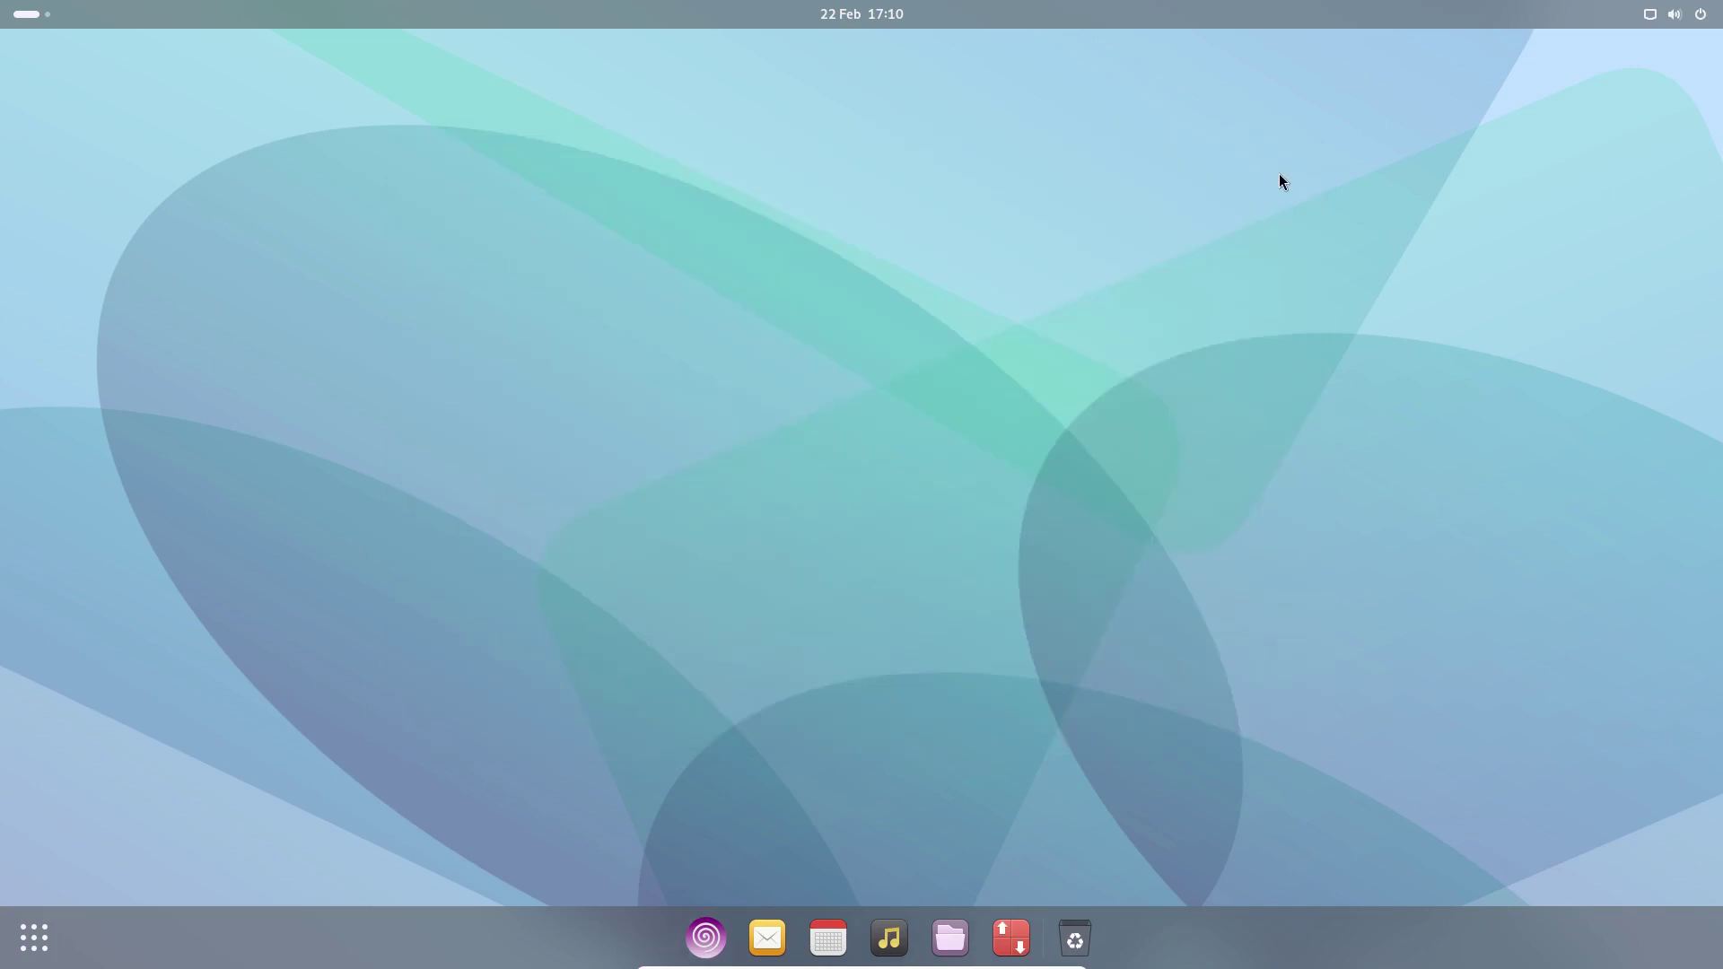
{"action": "left_click", "coordinate": [36, 941]}
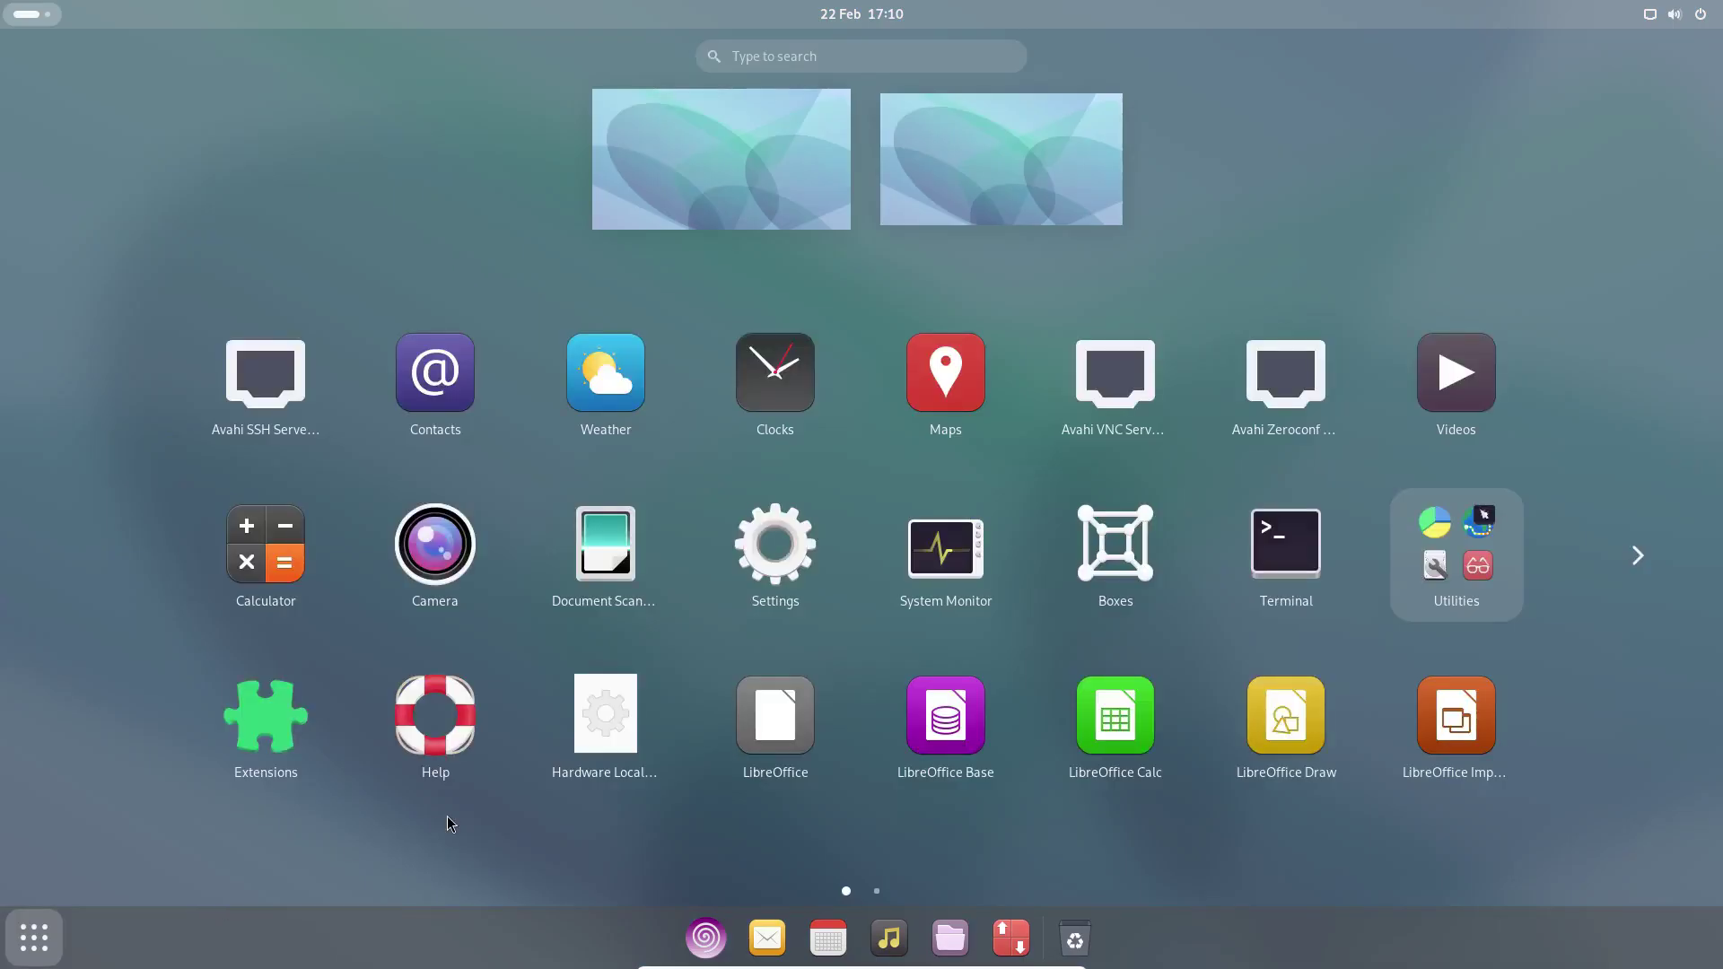
{"action": "type", "text": "ter"}
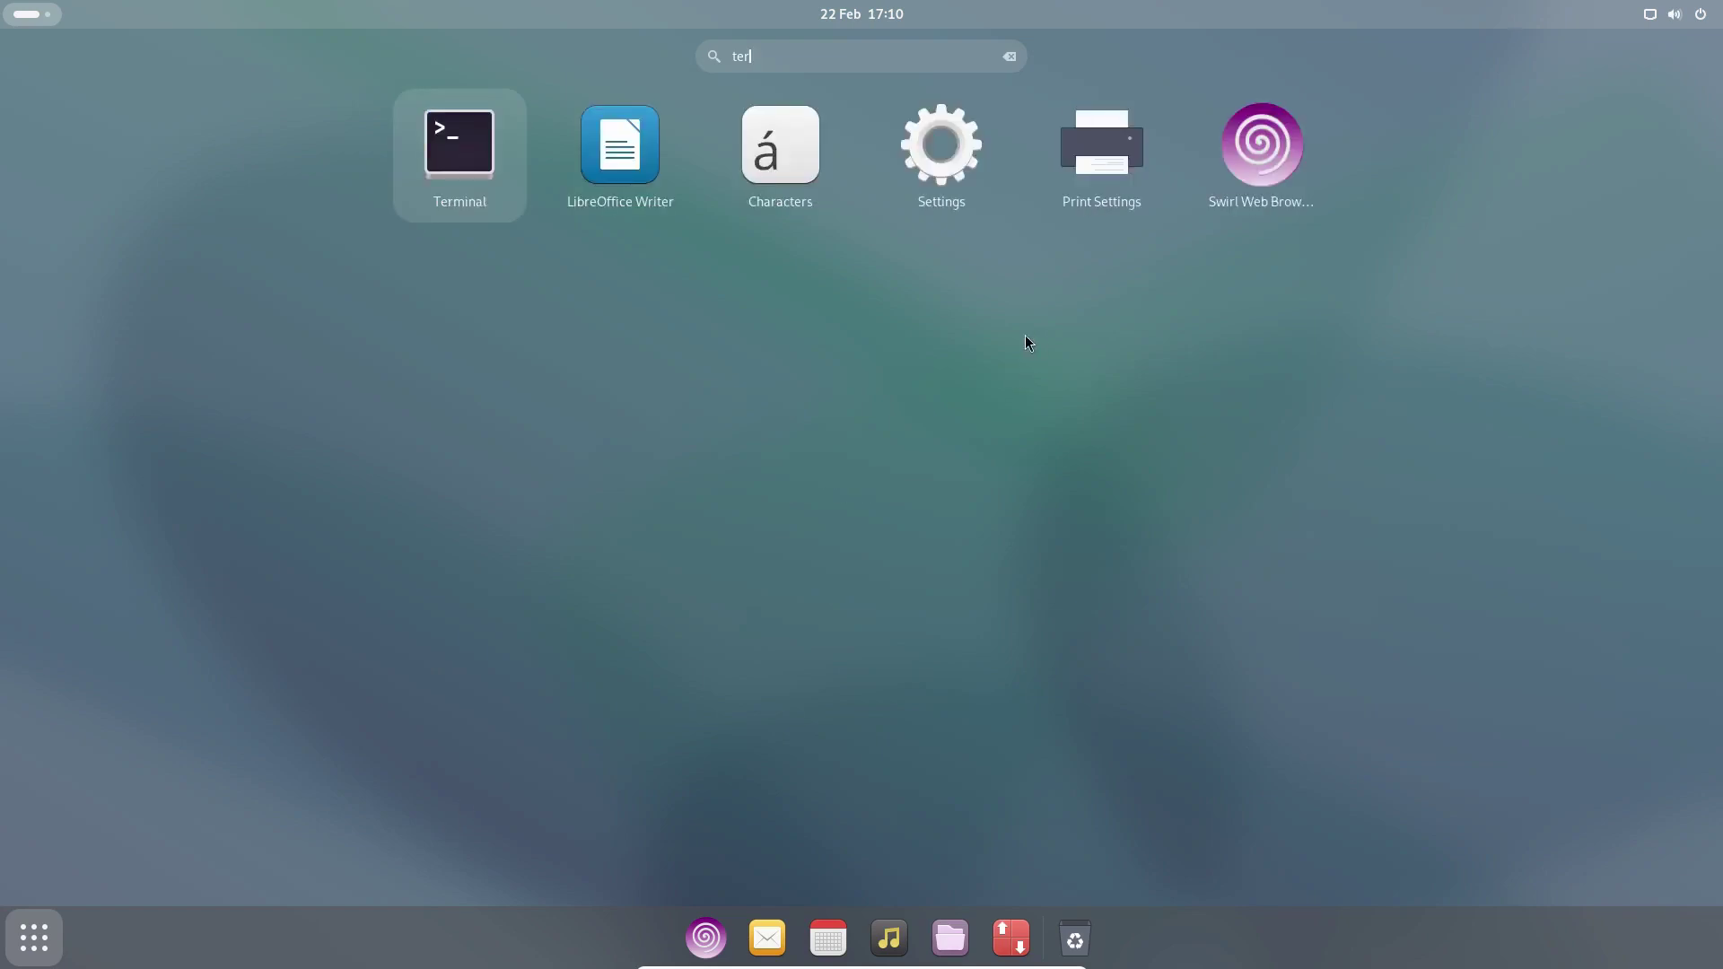
{"action": "left_click", "coordinate": [453, 162]}
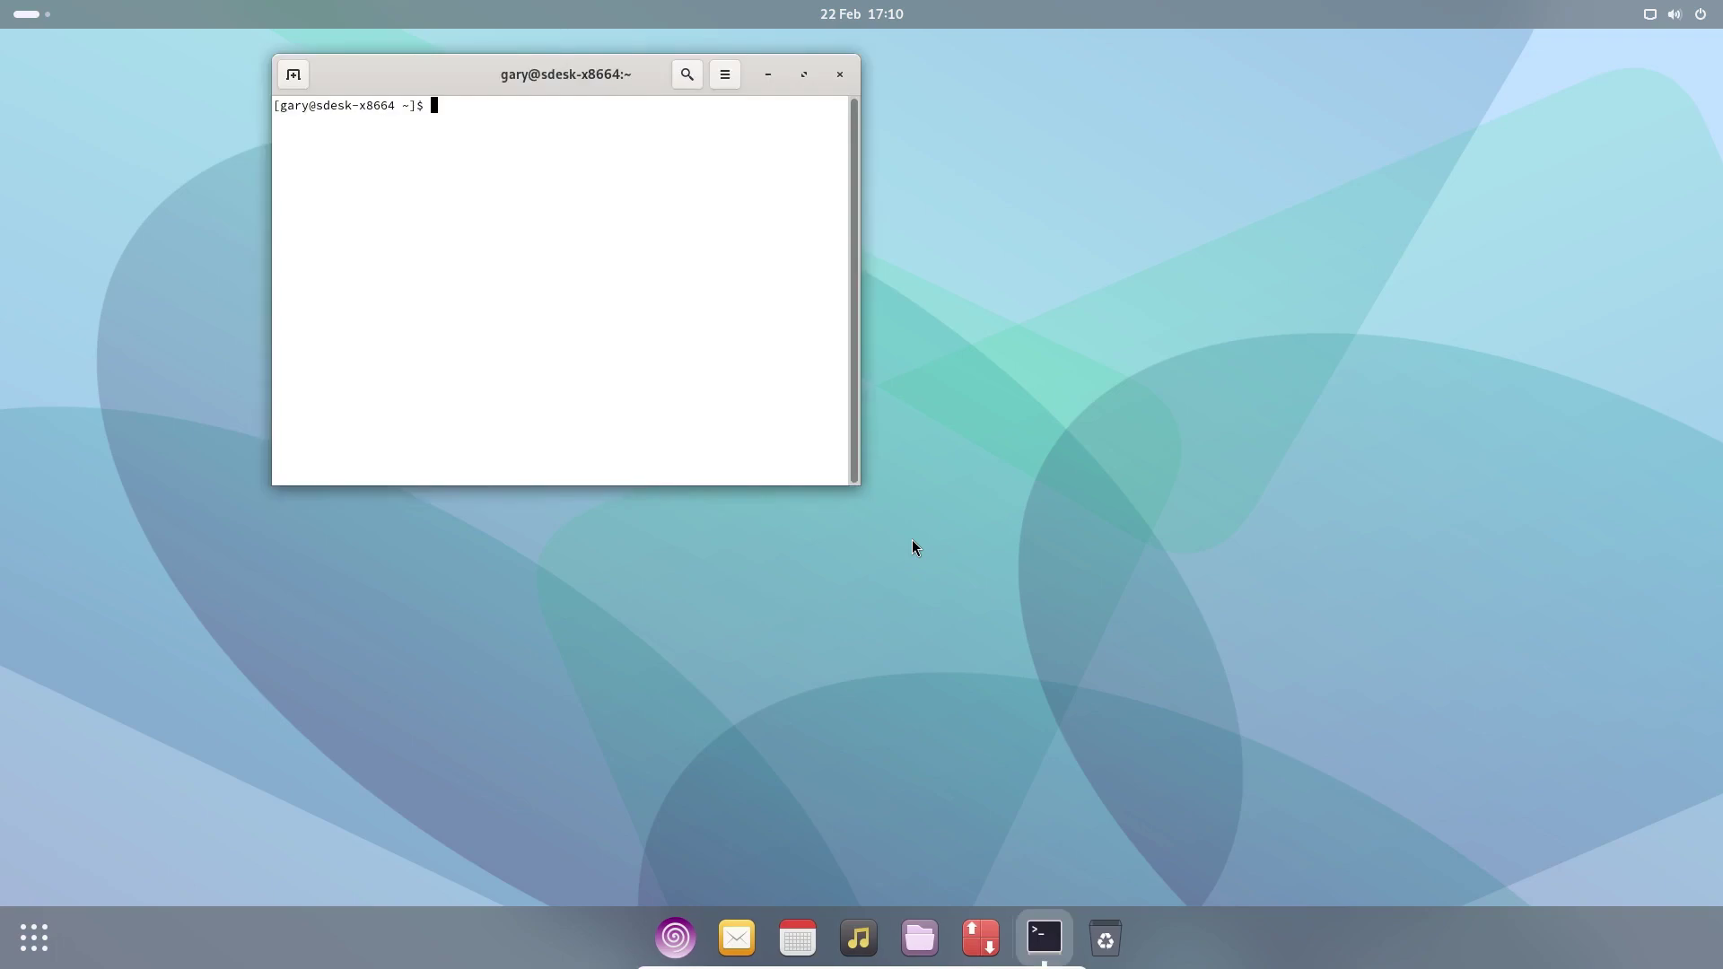
{"action": "type", "text": "bluetooth"}
{"action": "key", "text": "Return"}
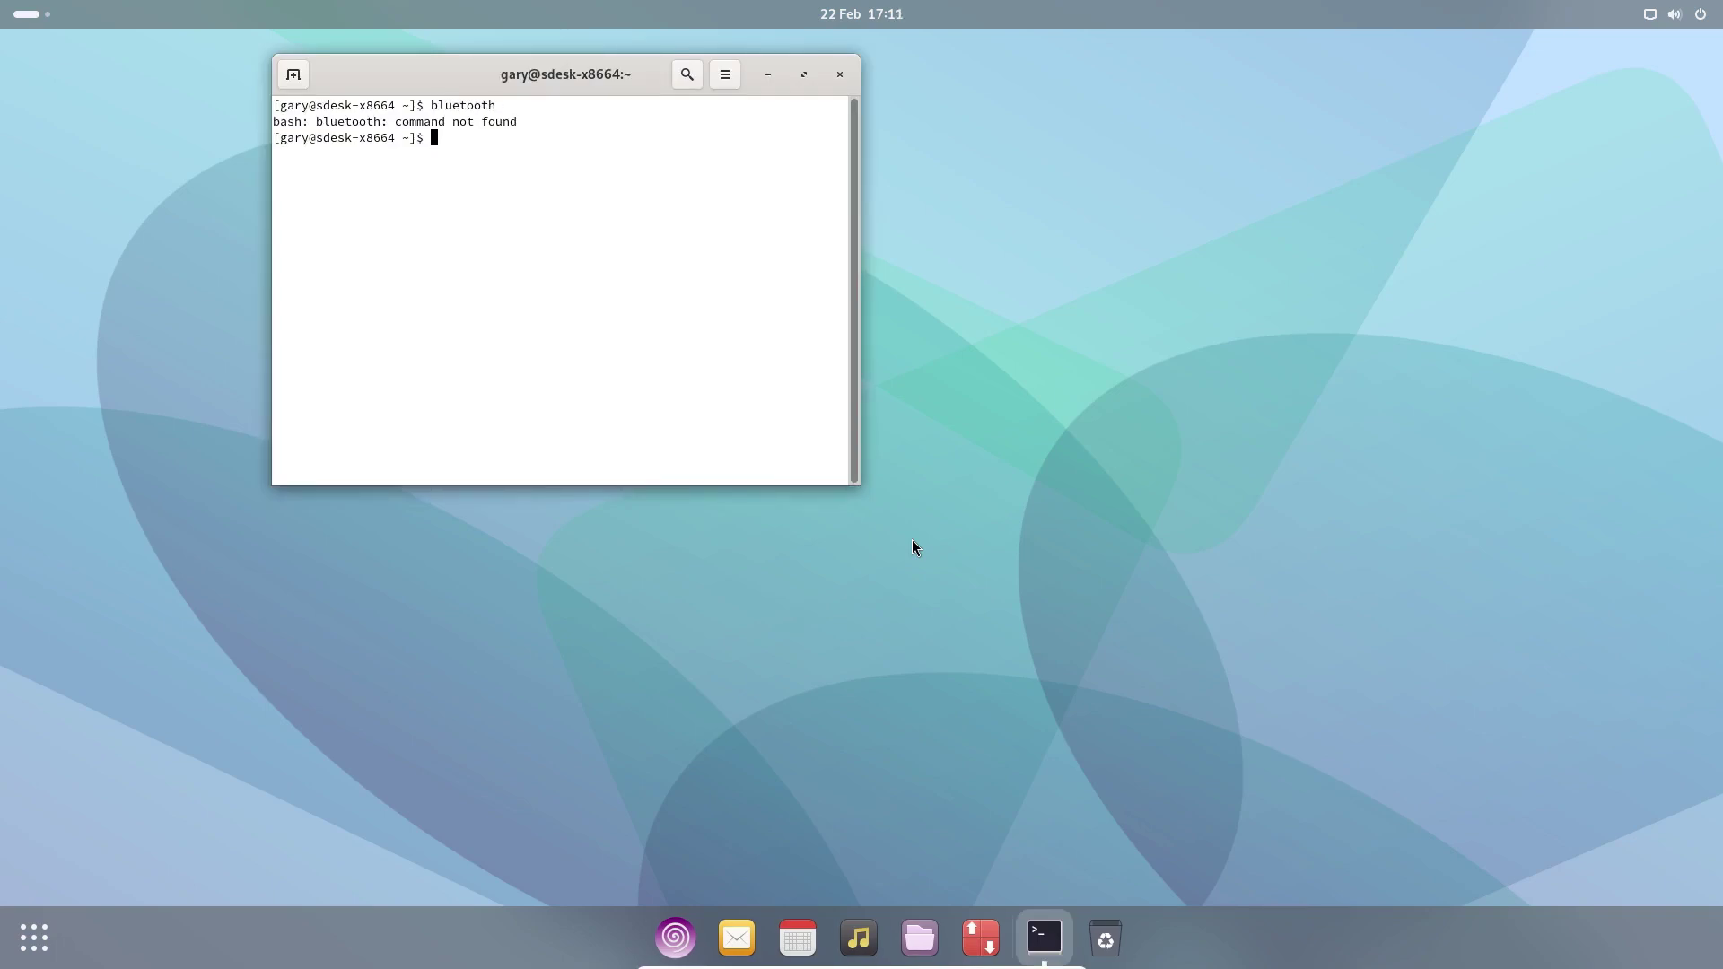
{"action": "left_click", "coordinate": [840, 75]}
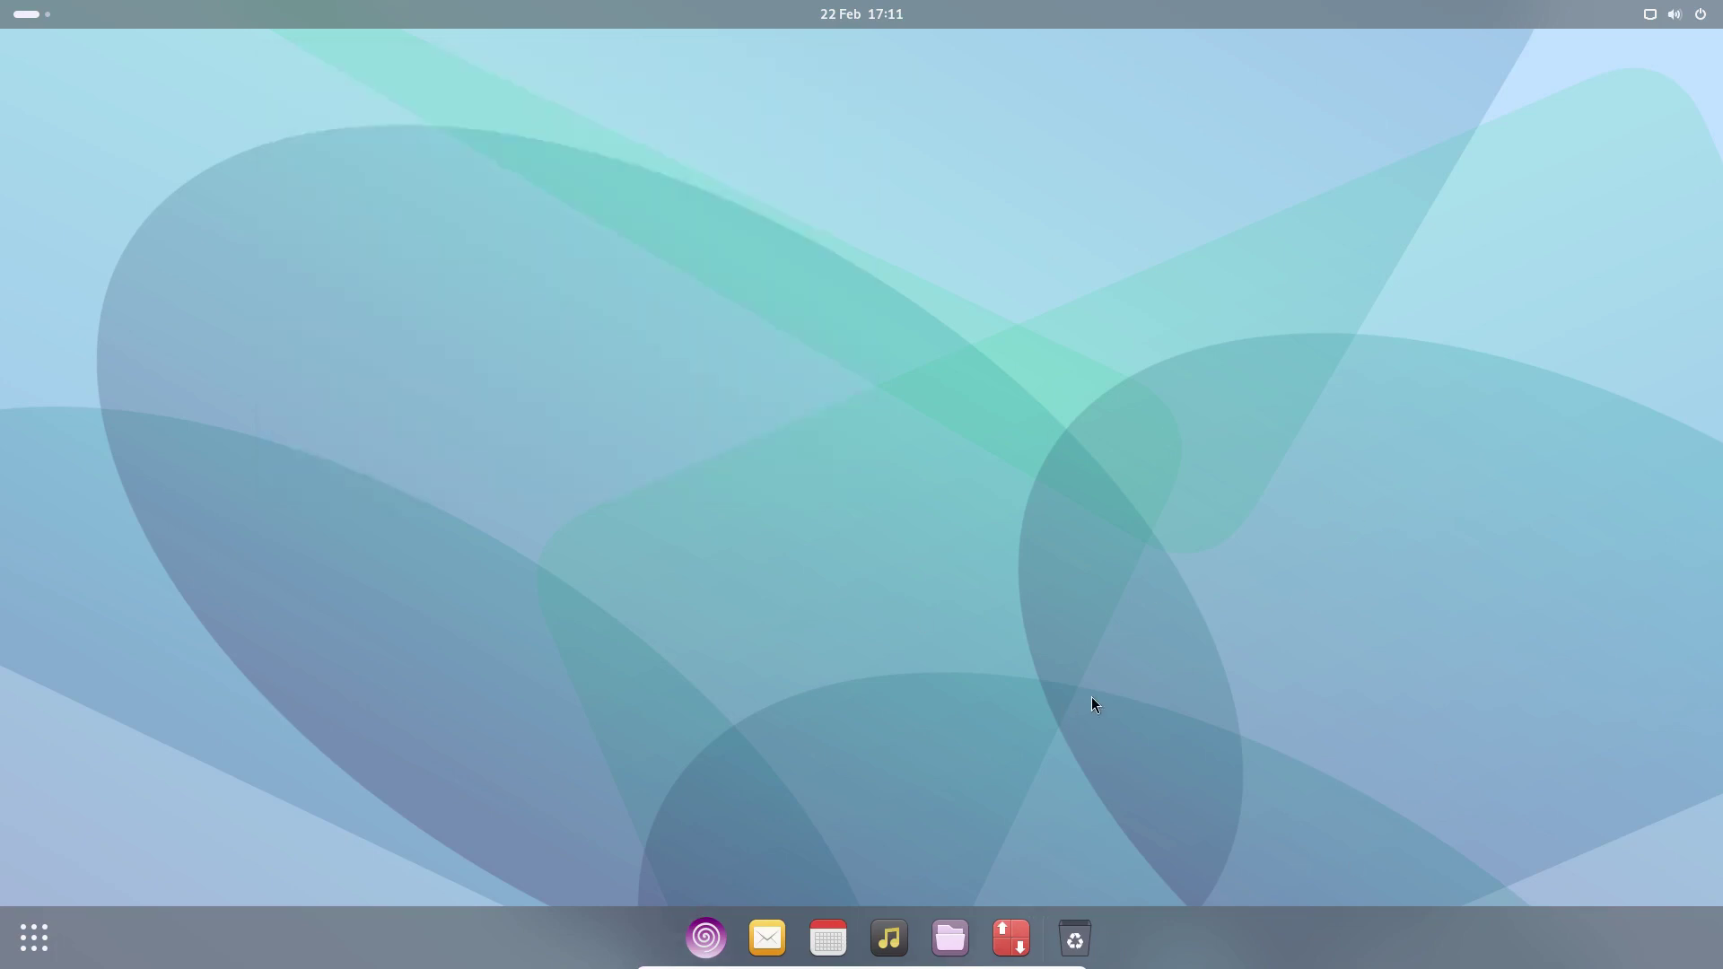
- Launch Print Settings by searching 'print' and move its window to the screen centre
{"action": "left_click", "coordinate": [12, 943]}
{"action": "type", "text": "print"}
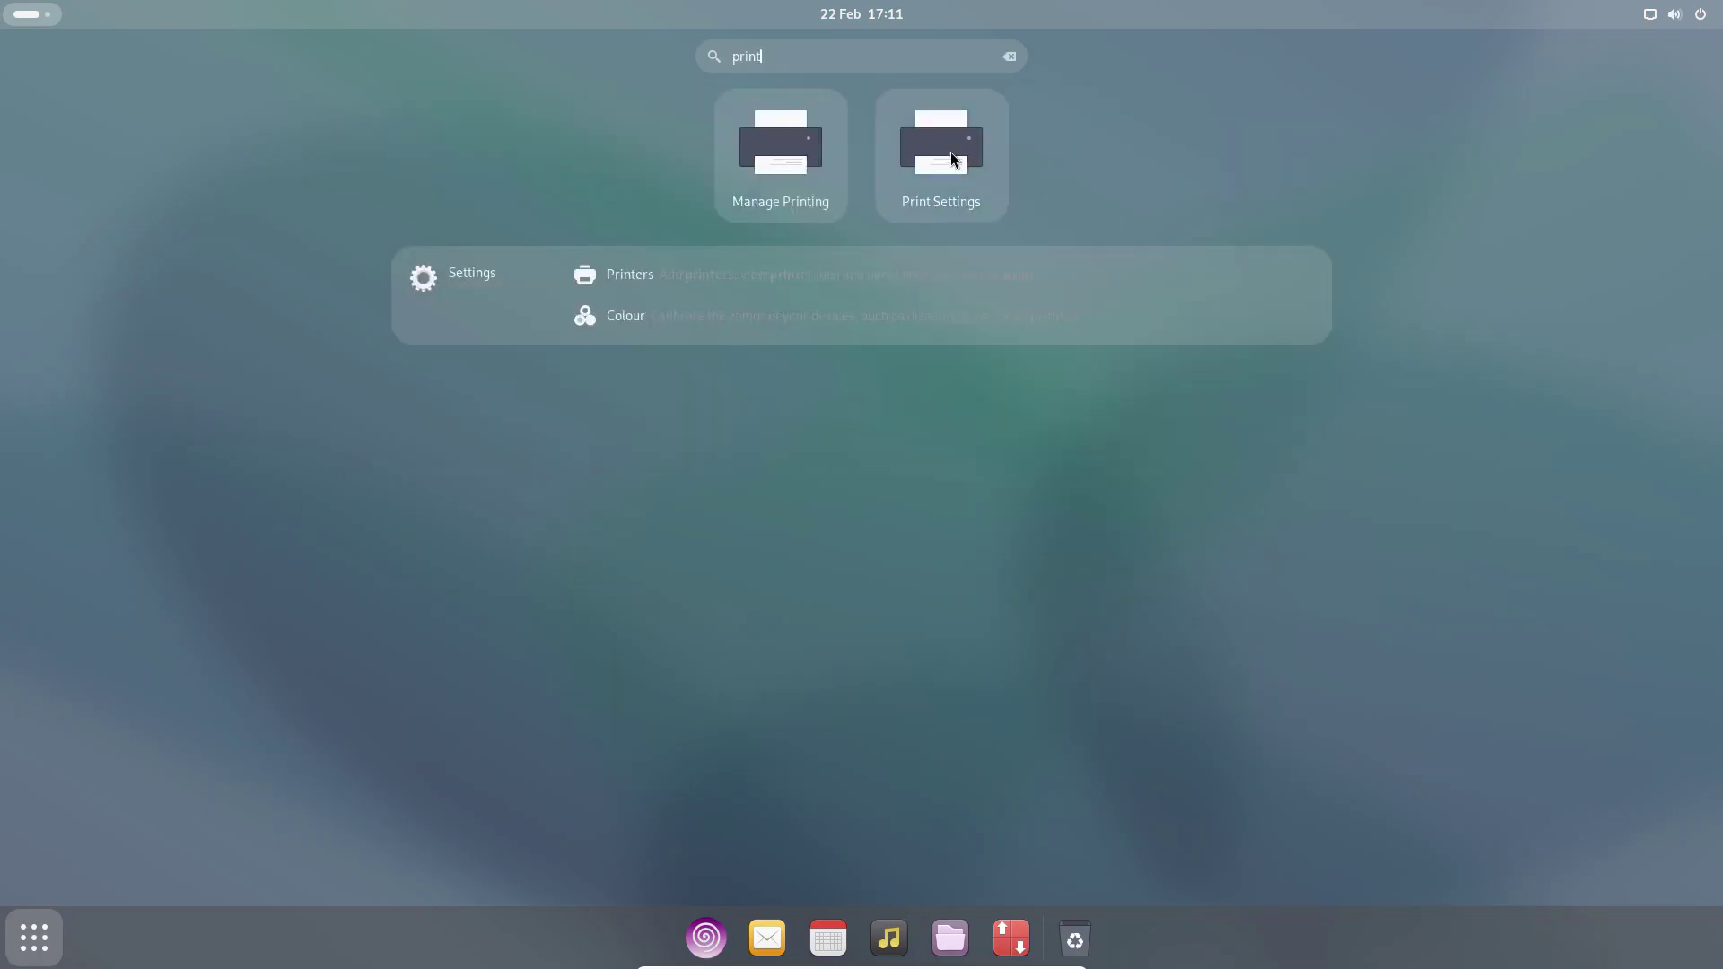
{"action": "left_click", "coordinate": [951, 152]}
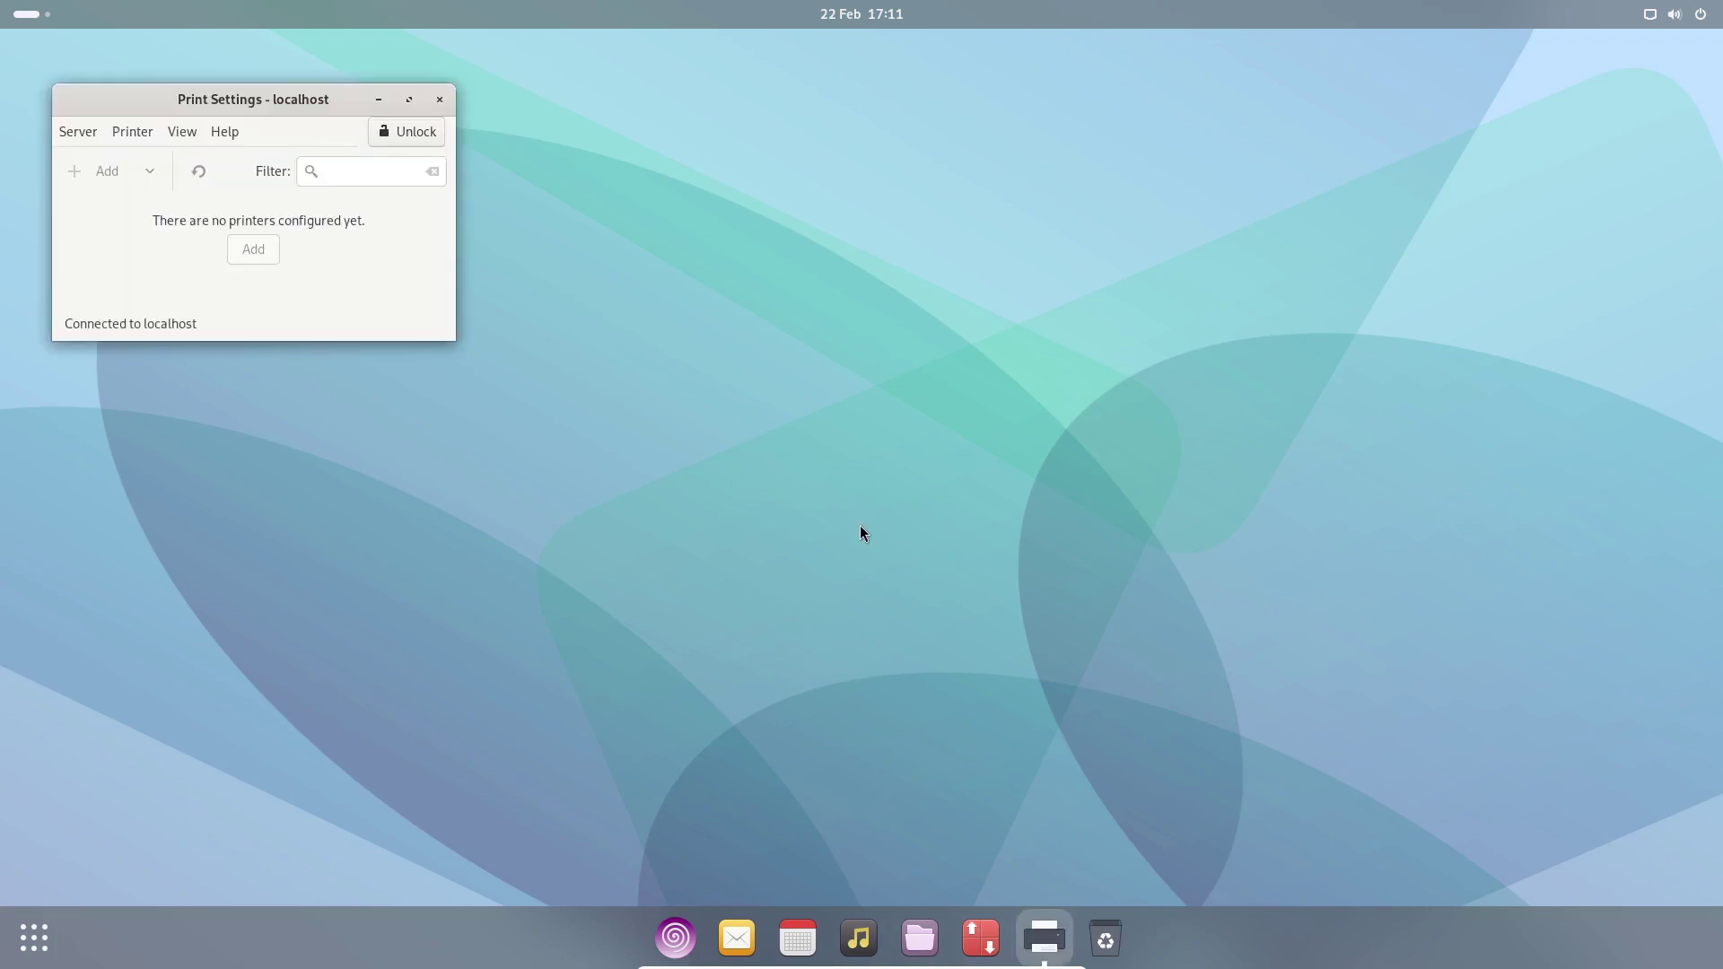
{"action": "left_click_drag", "start_coordinate": [276, 118], "coordinate": [817, 298]}
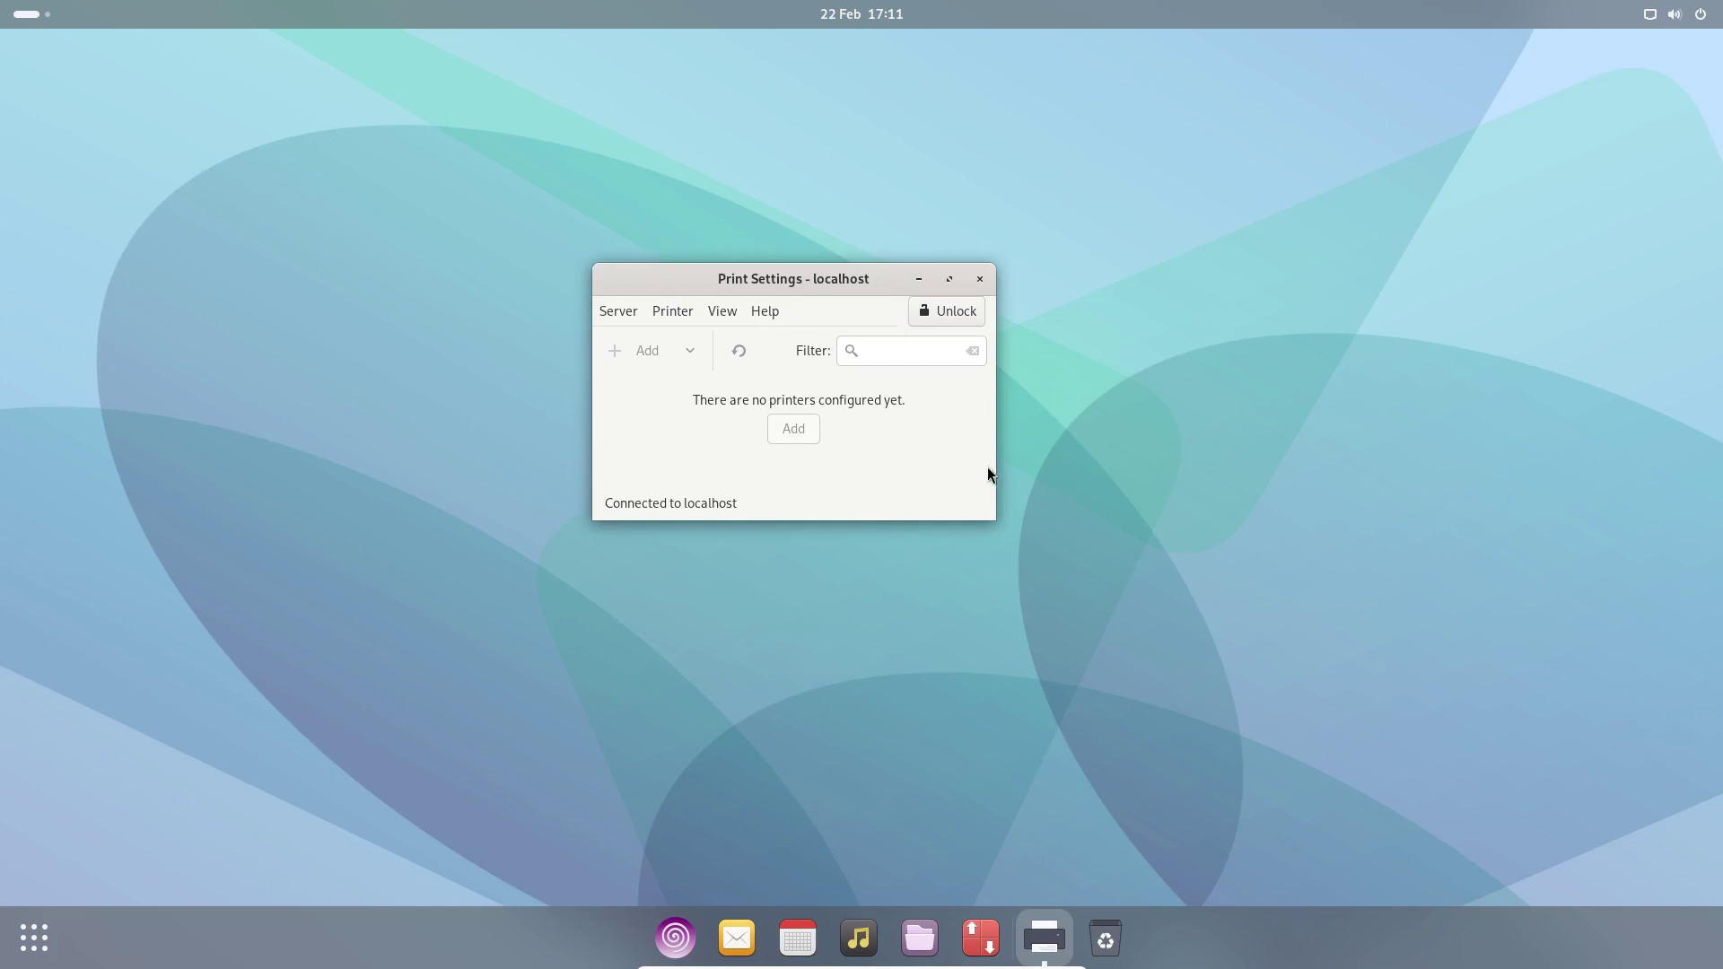
- Unlock Print Settings for administrative changes by entering the password
{"action": "left_click", "coordinate": [950, 310]}
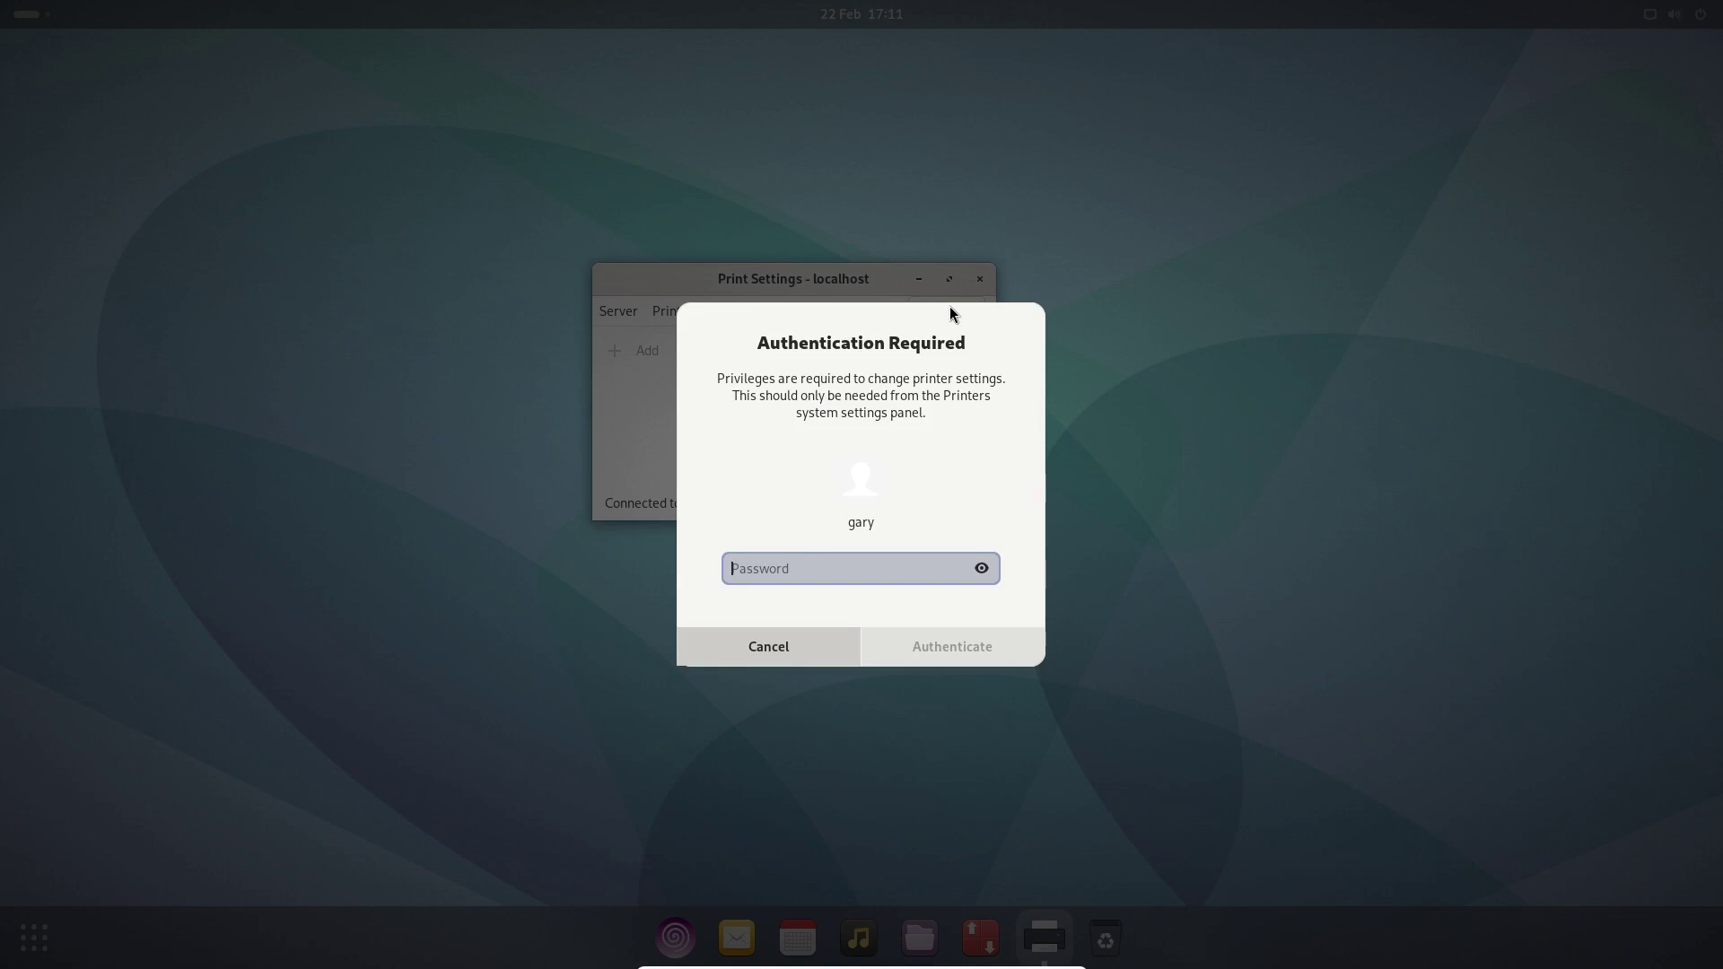
{"action": "type", "text": "•"}
{"action": "key", "text": "Return"}
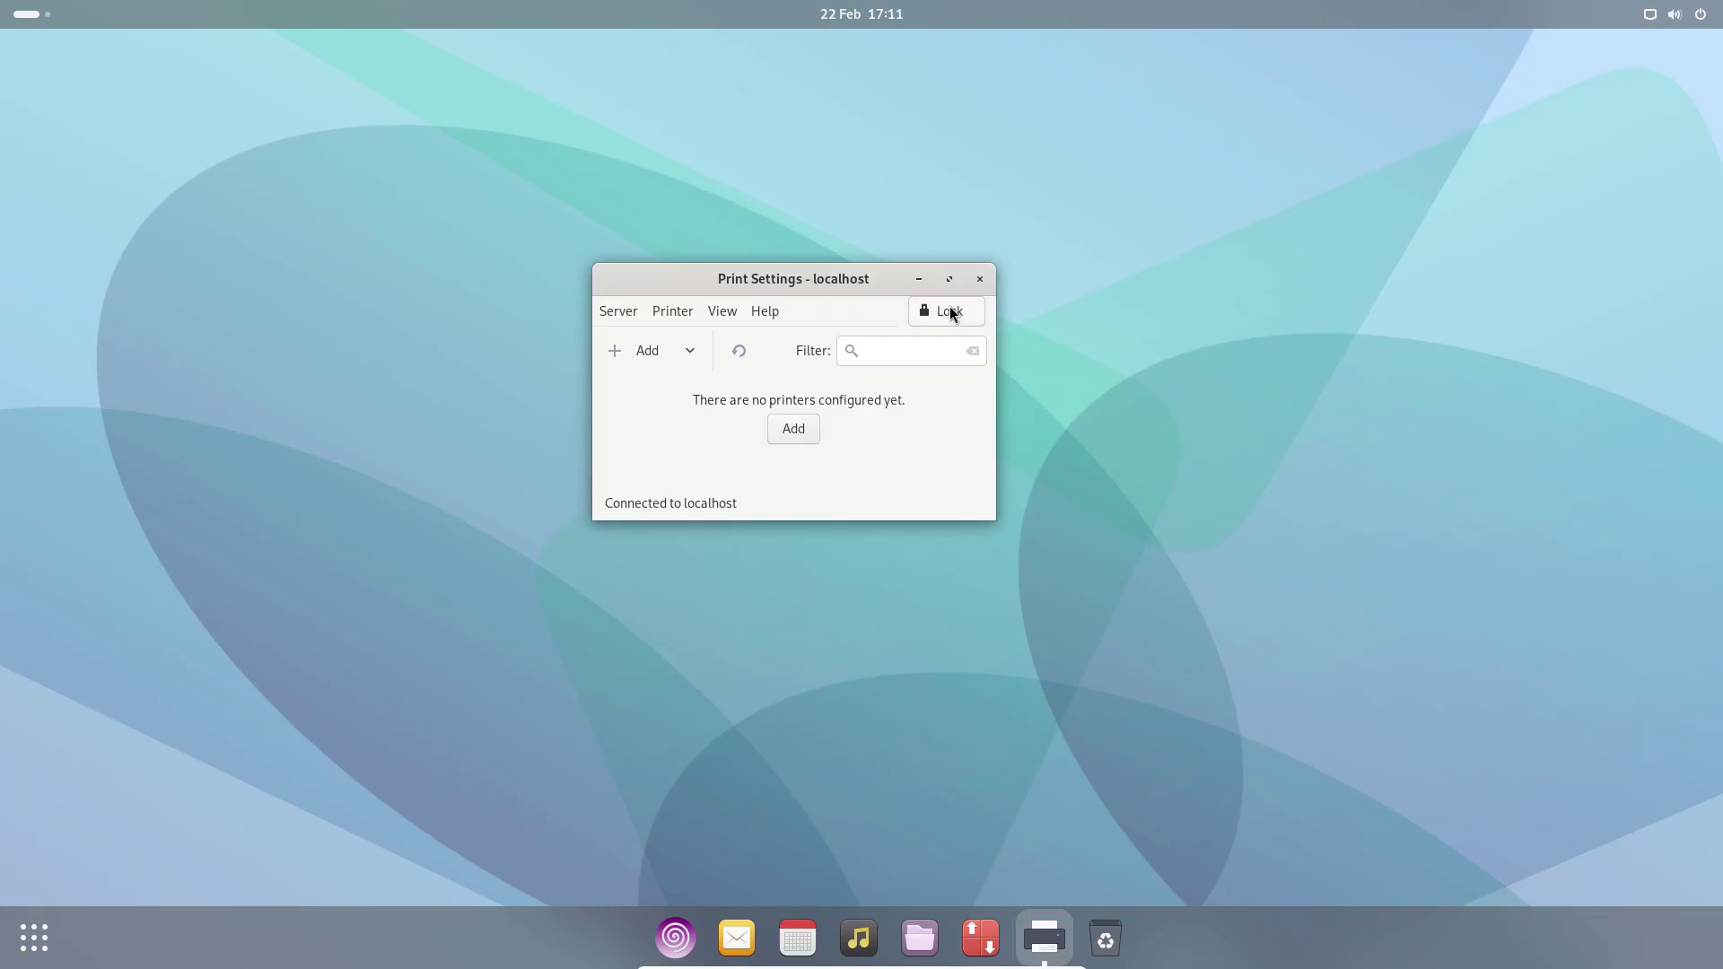
- Add a new printer, choose the HP OfficeJet 3830 network printer, and advance to Choose Driver
{"action": "left_click", "coordinate": [793, 431]}
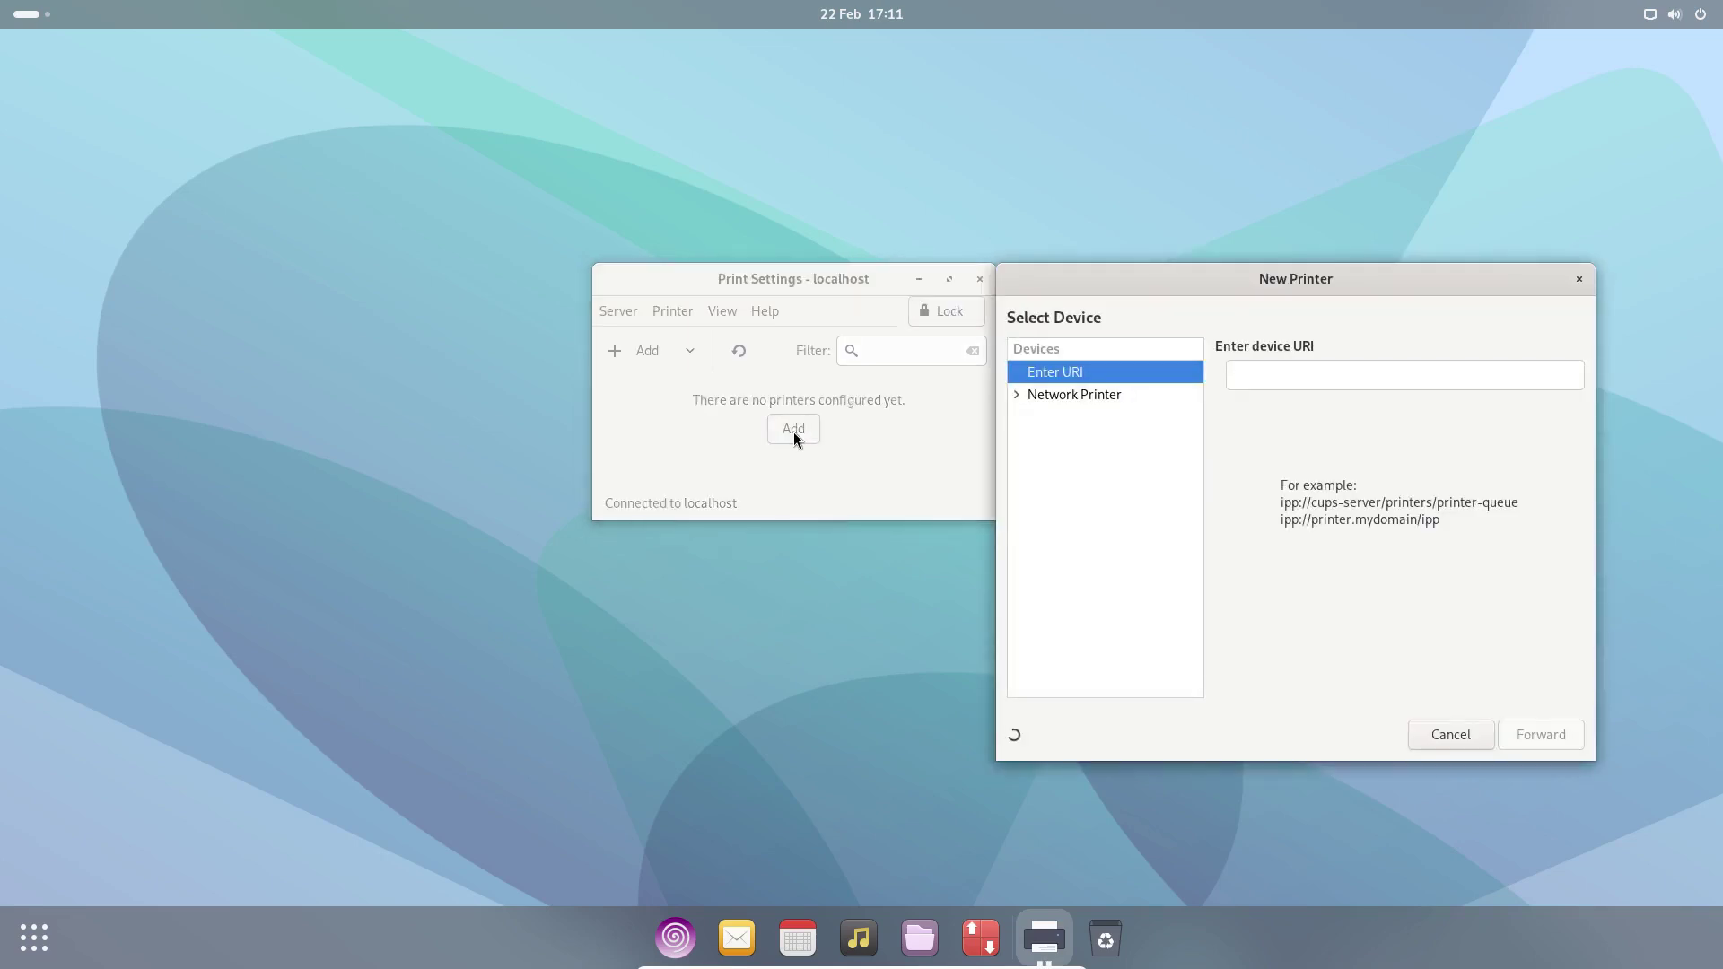
{"action": "left_click", "coordinate": [1016, 394]}
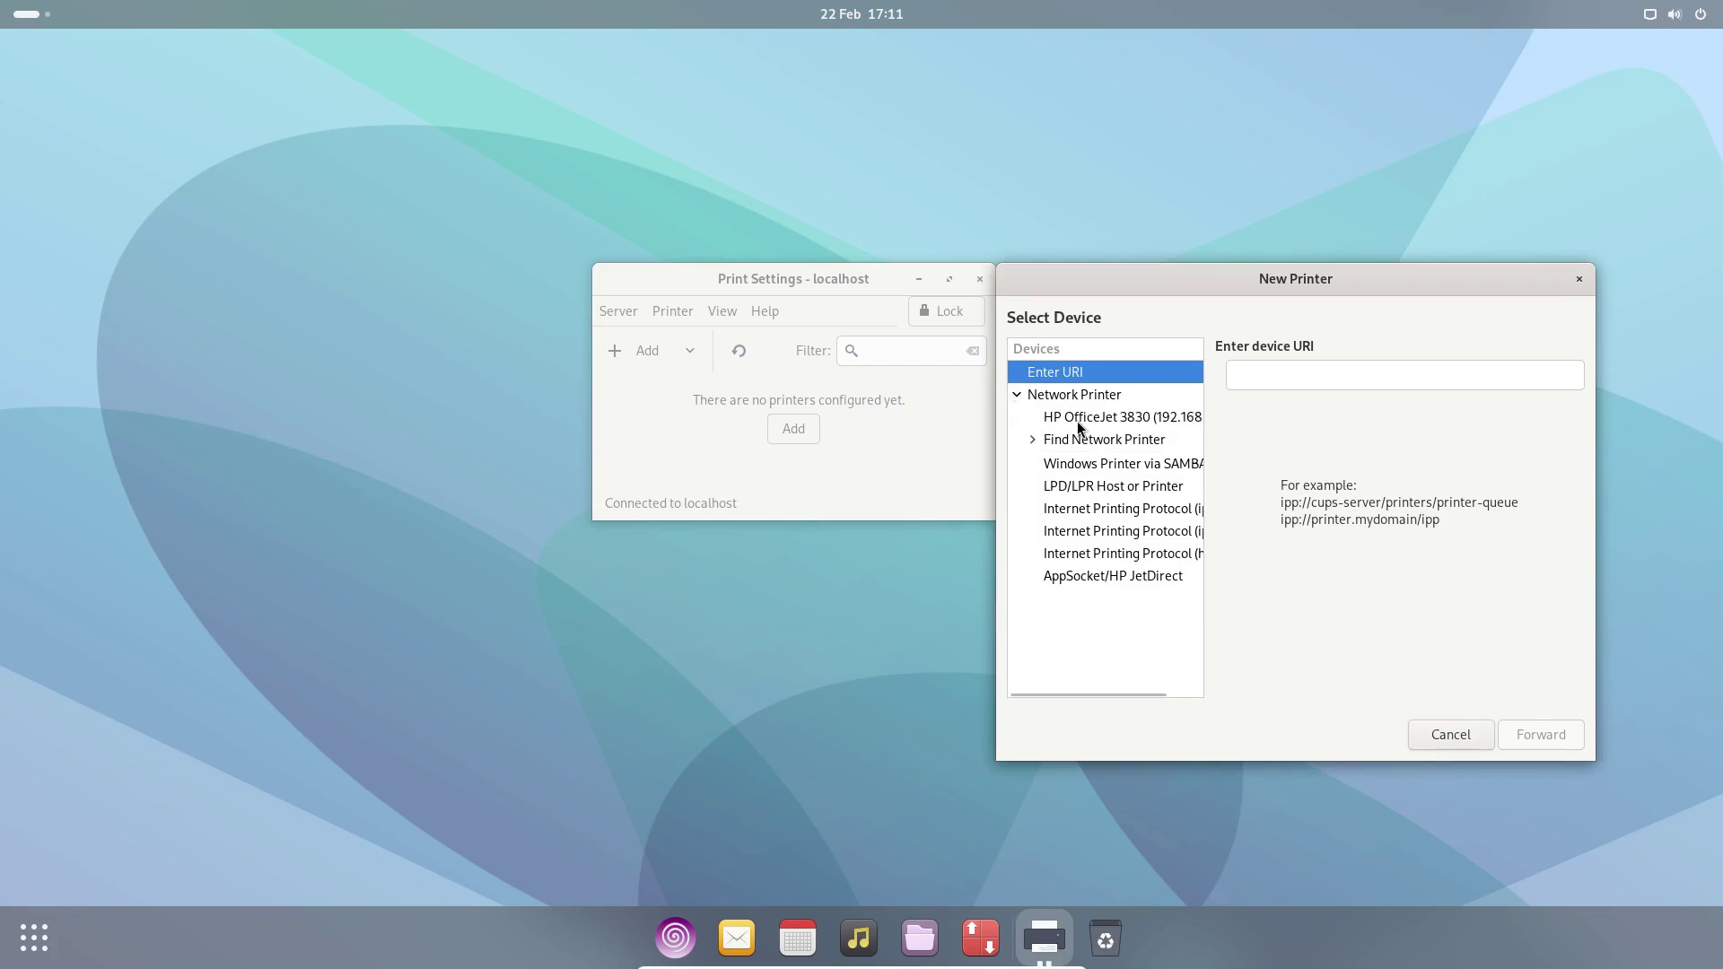
{"action": "left_click", "coordinate": [1080, 420]}
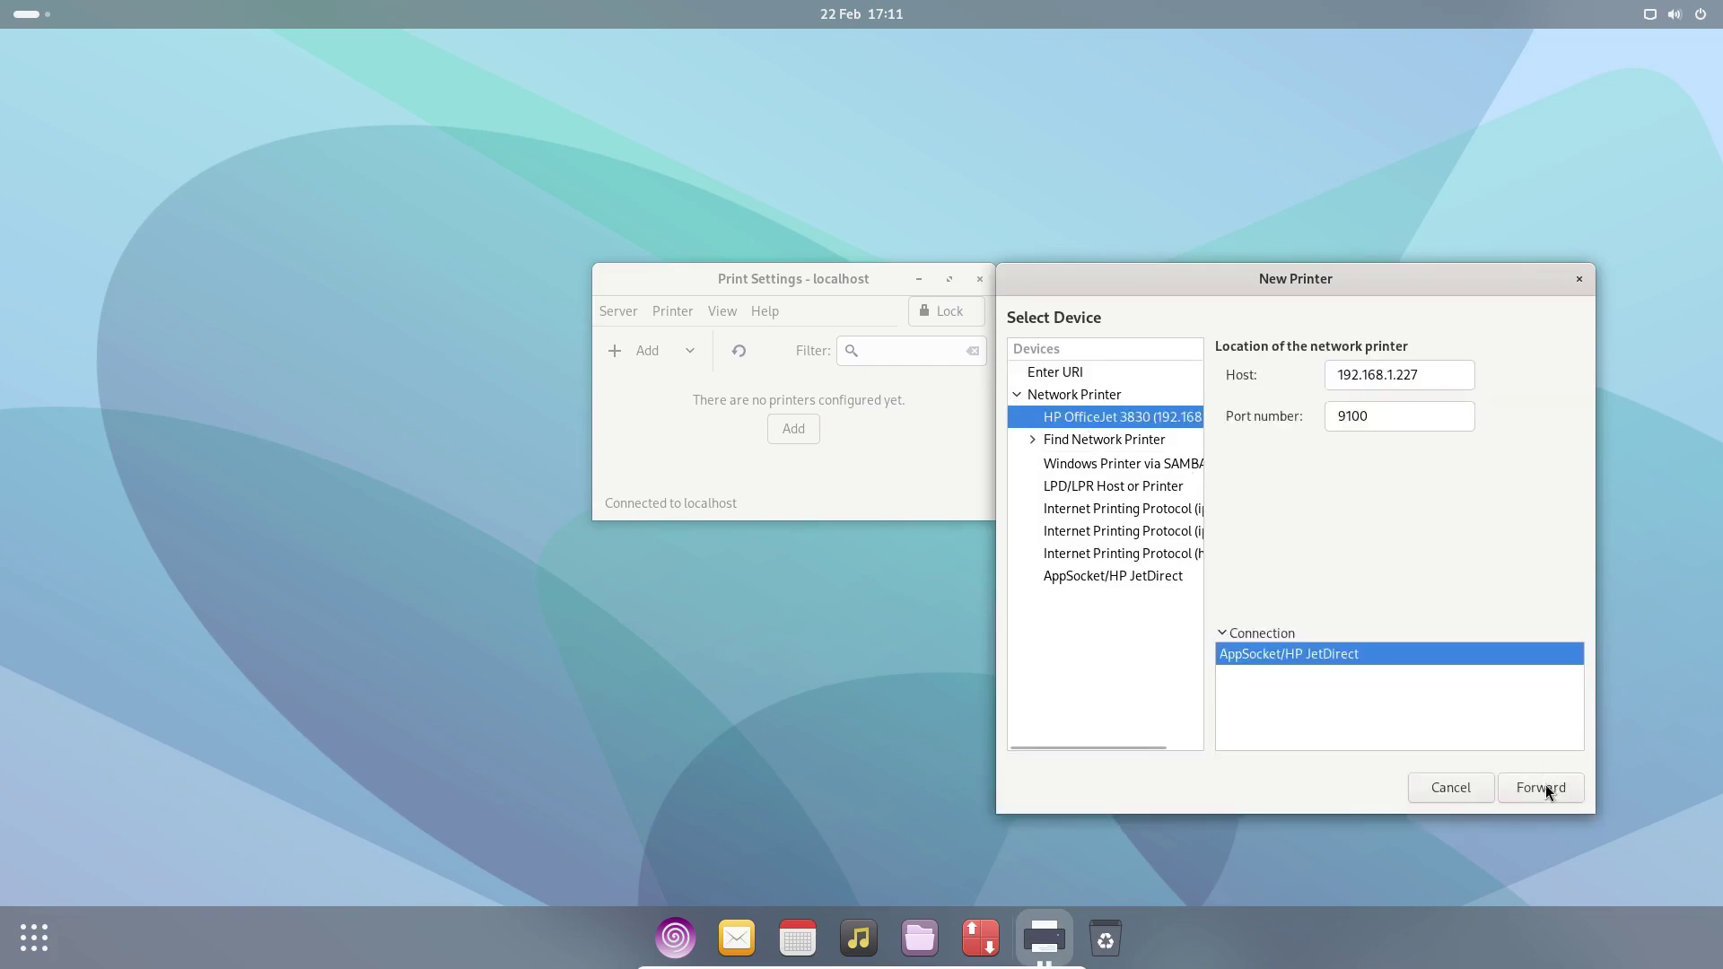
{"action": "left_click", "coordinate": [1546, 790]}
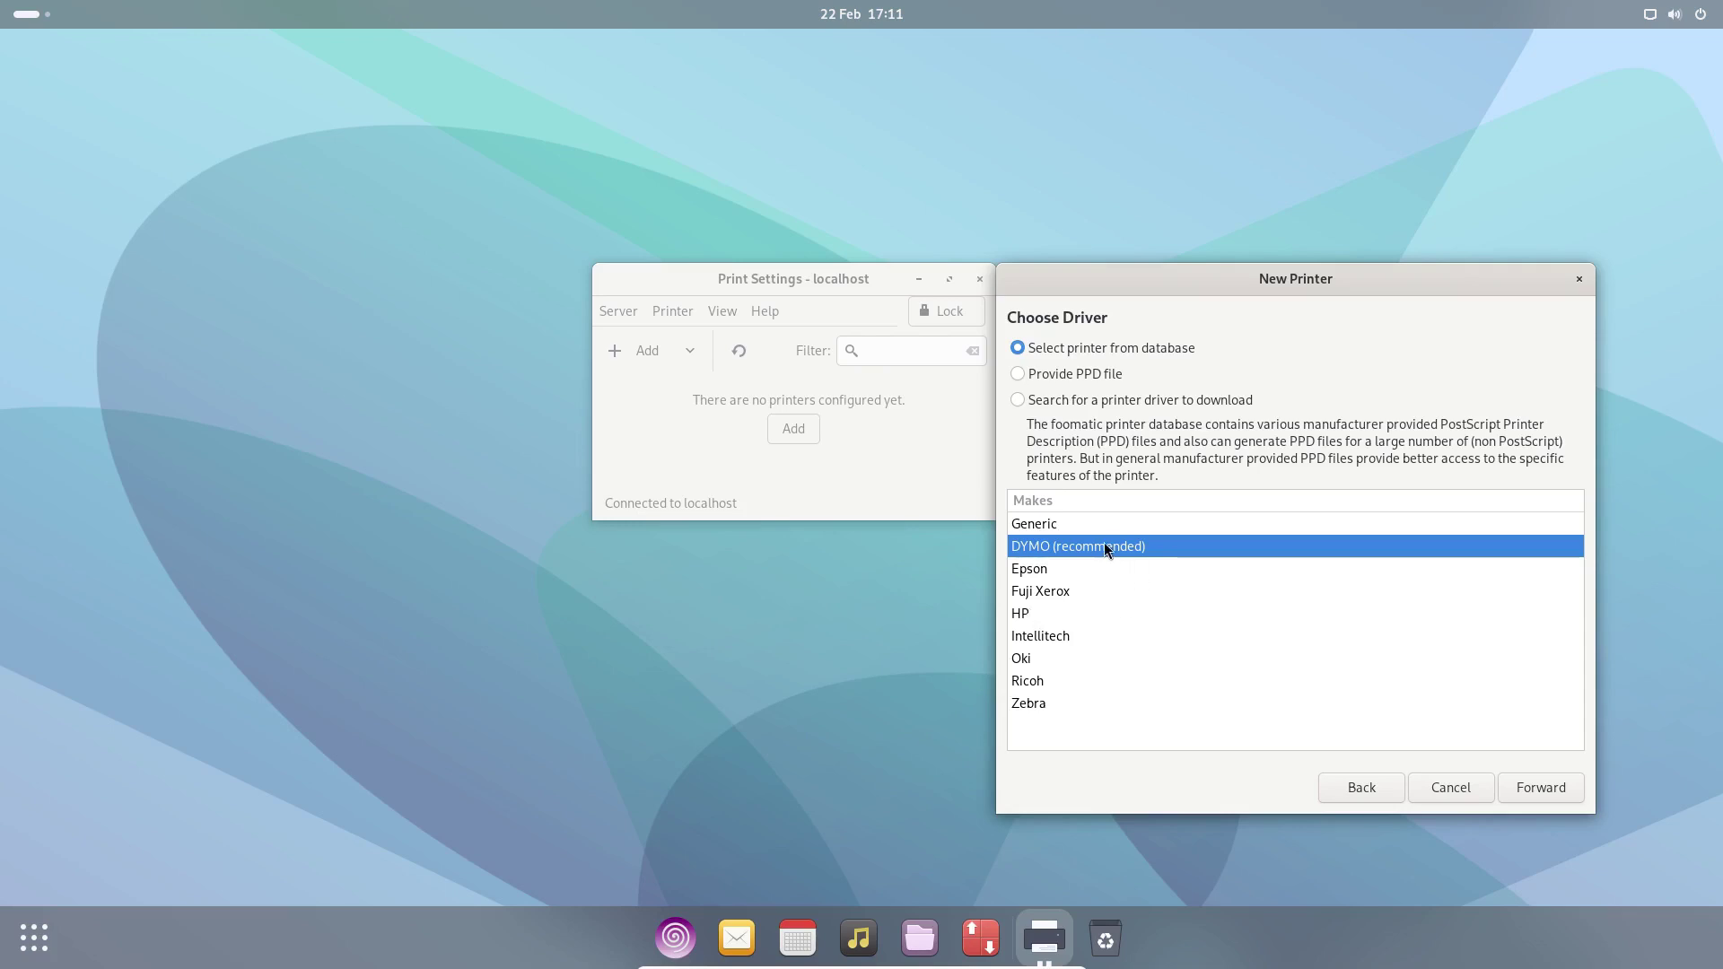
- Choose make HP with the Color LaserJet driver, finish the wizard, and decline the test page
{"action": "left_click", "coordinate": [1030, 618]}
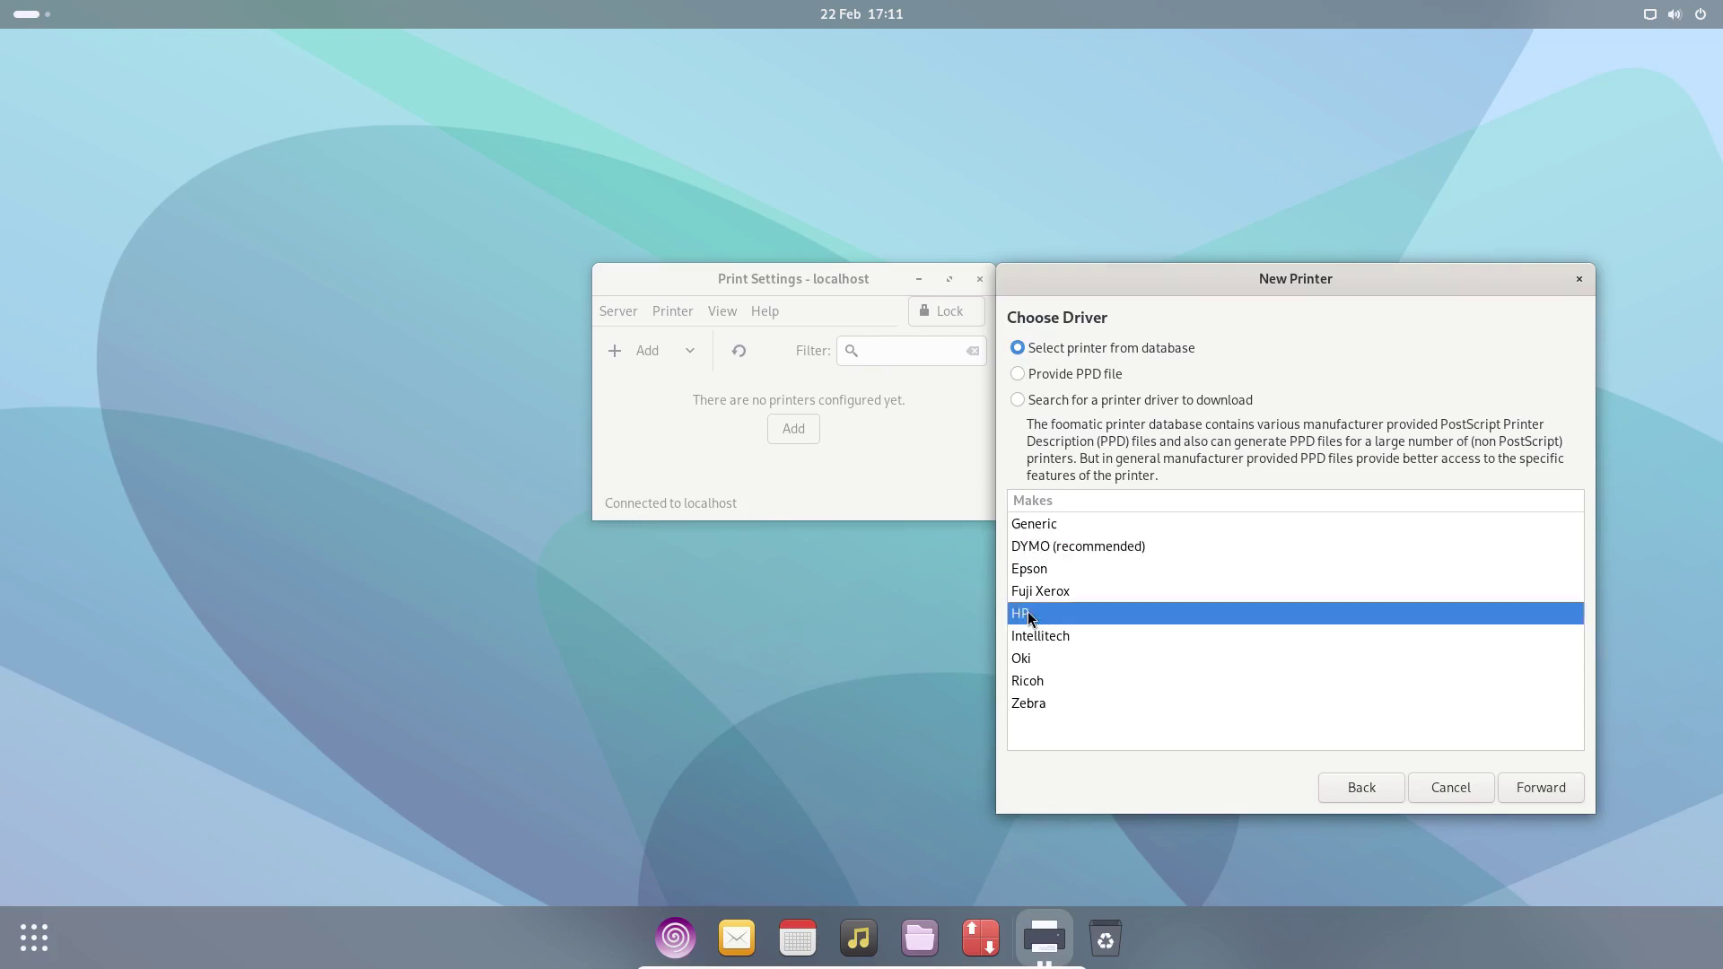
{"action": "left_click", "coordinate": [1064, 548]}
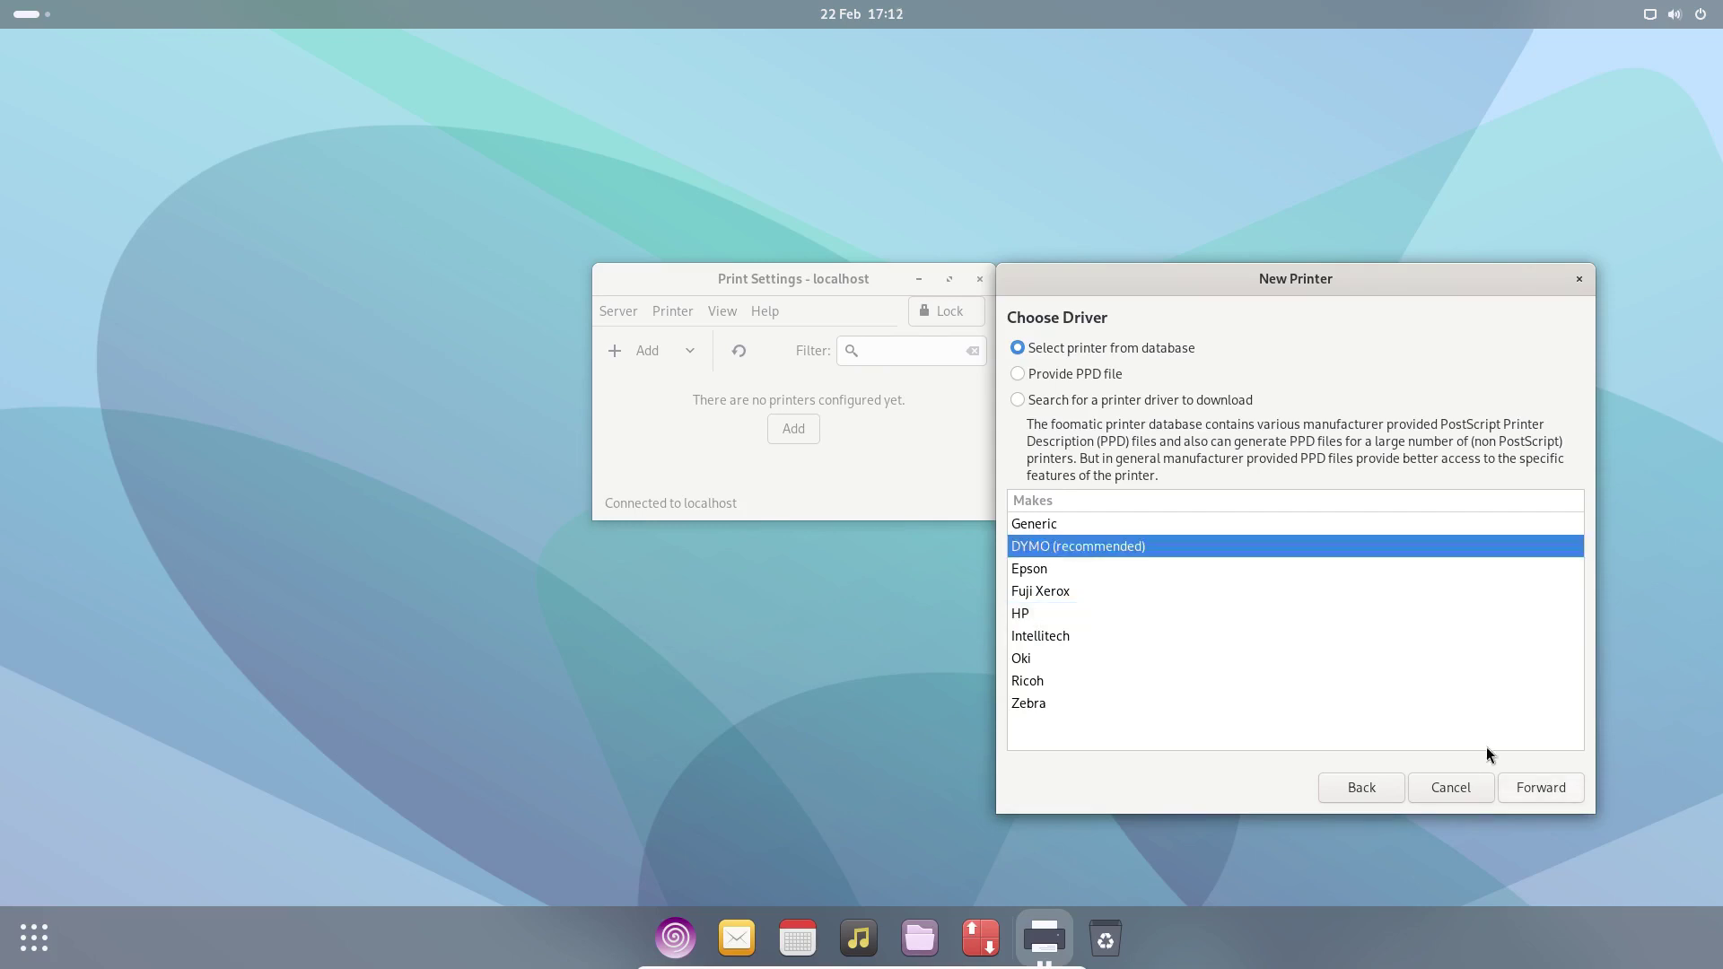
{"action": "left_click", "coordinate": [1027, 619]}
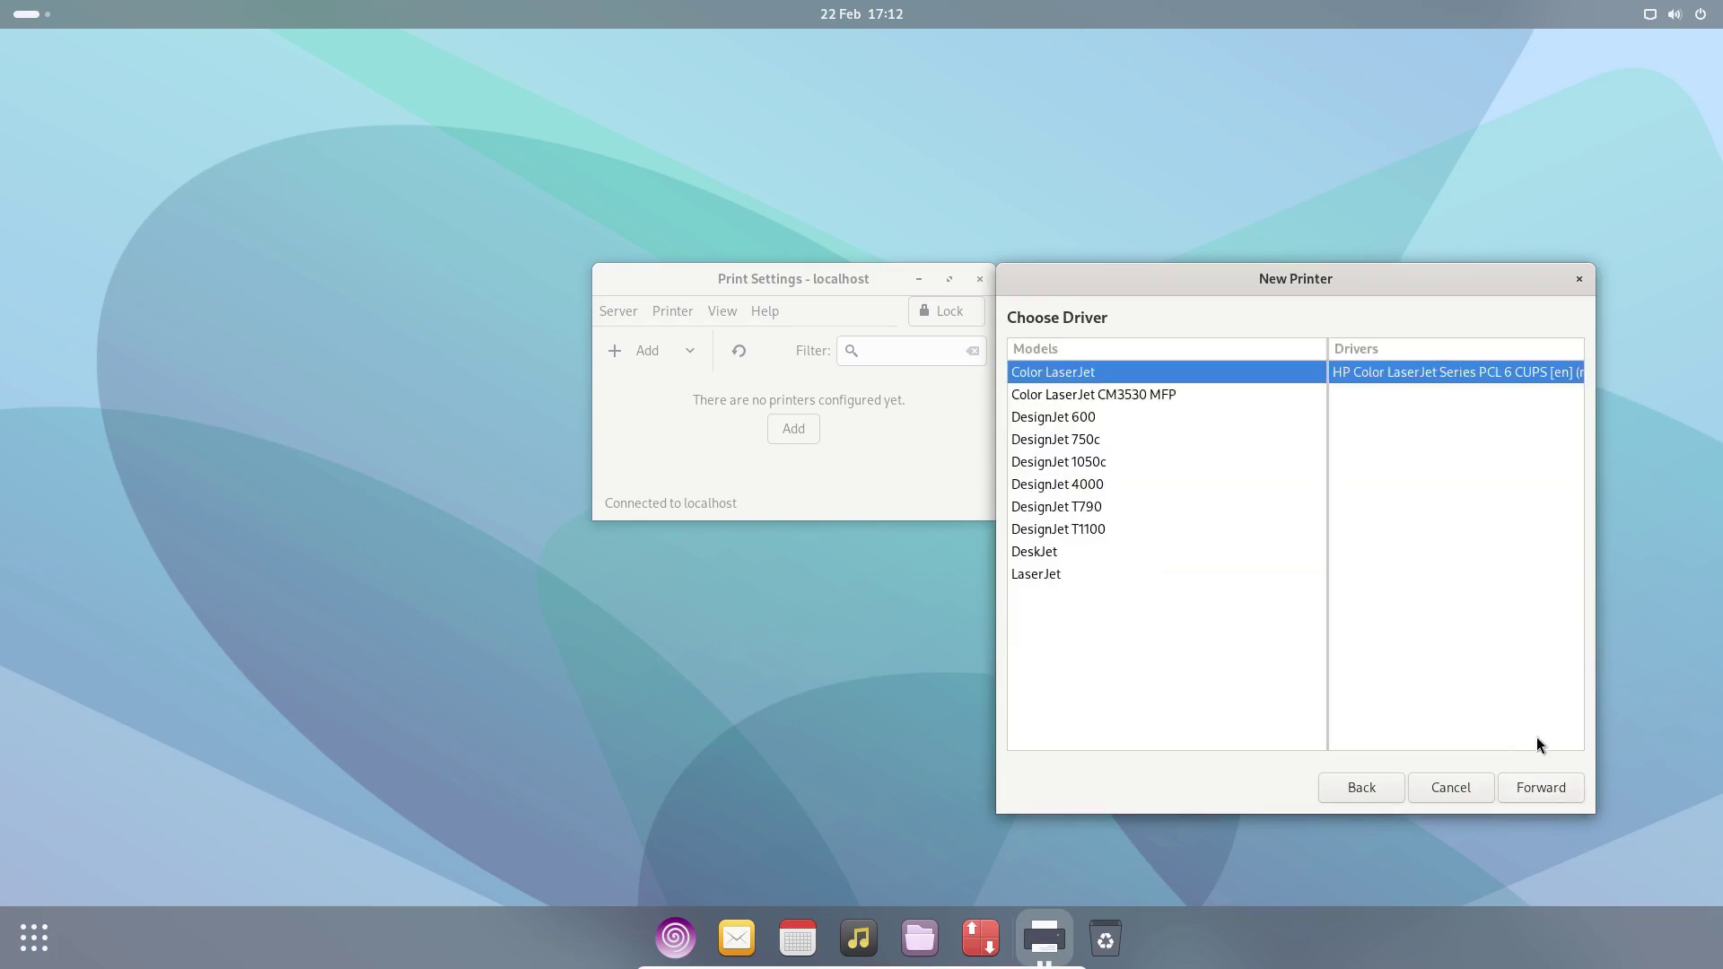
{"action": "left_click", "coordinate": [1556, 794]}
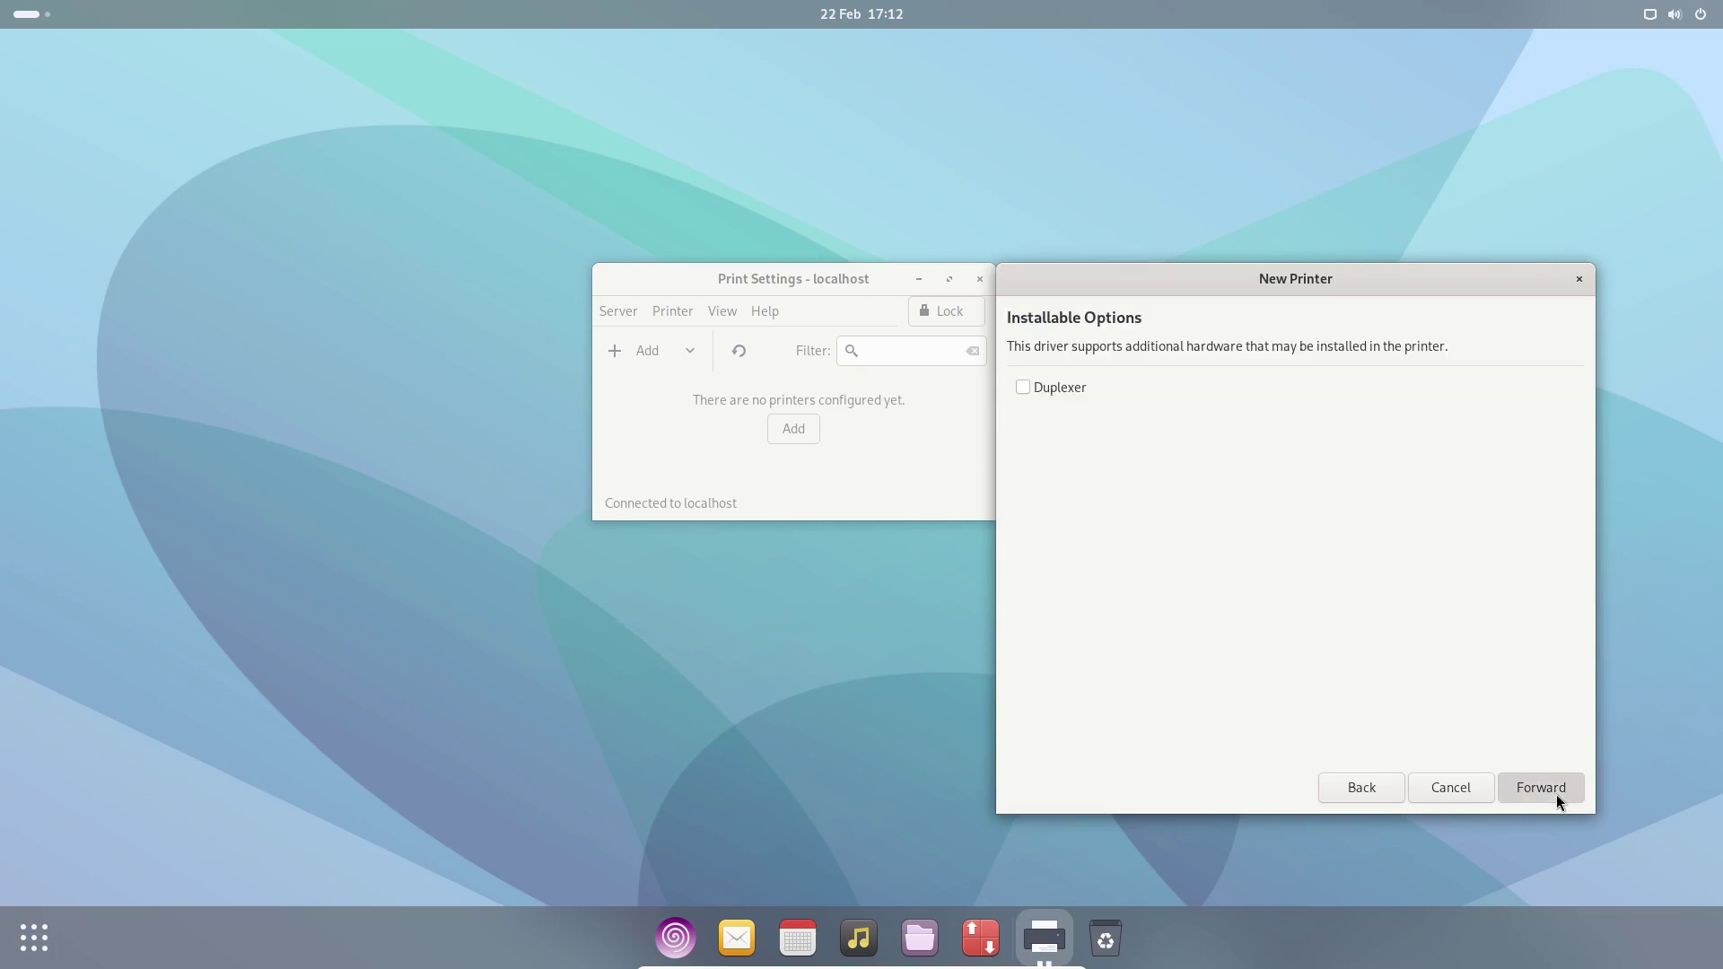
{"action": "left_click", "coordinate": [1552, 790]}
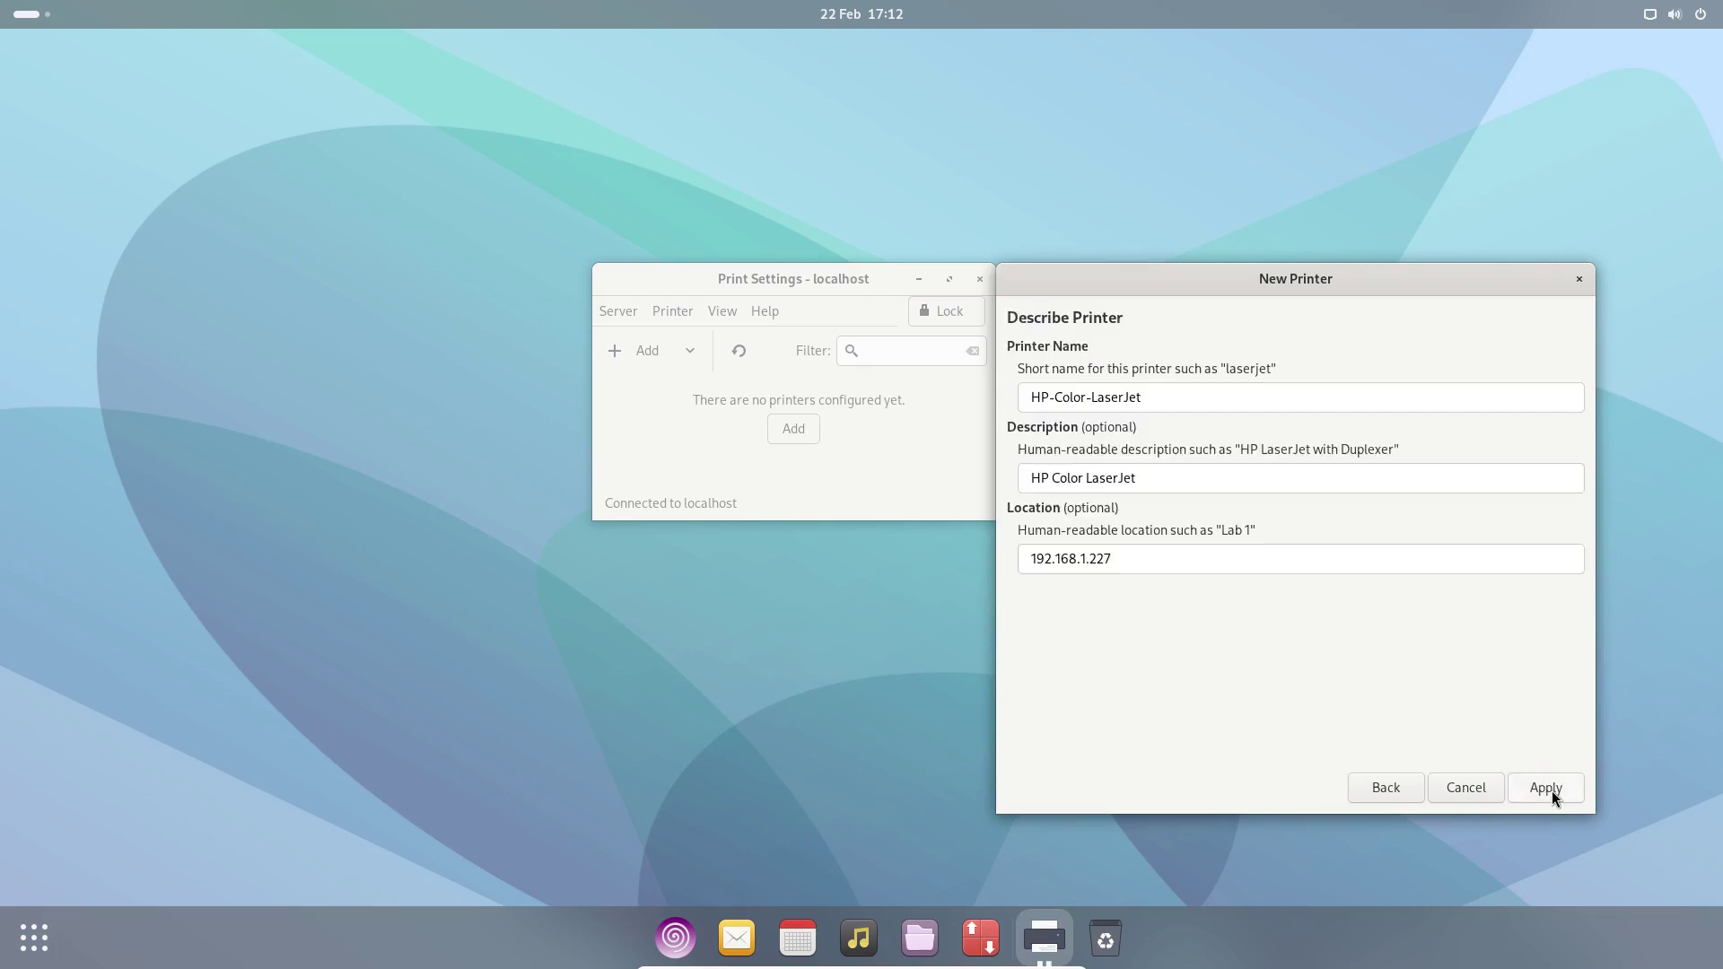
{"action": "left_click", "coordinate": [1545, 788]}
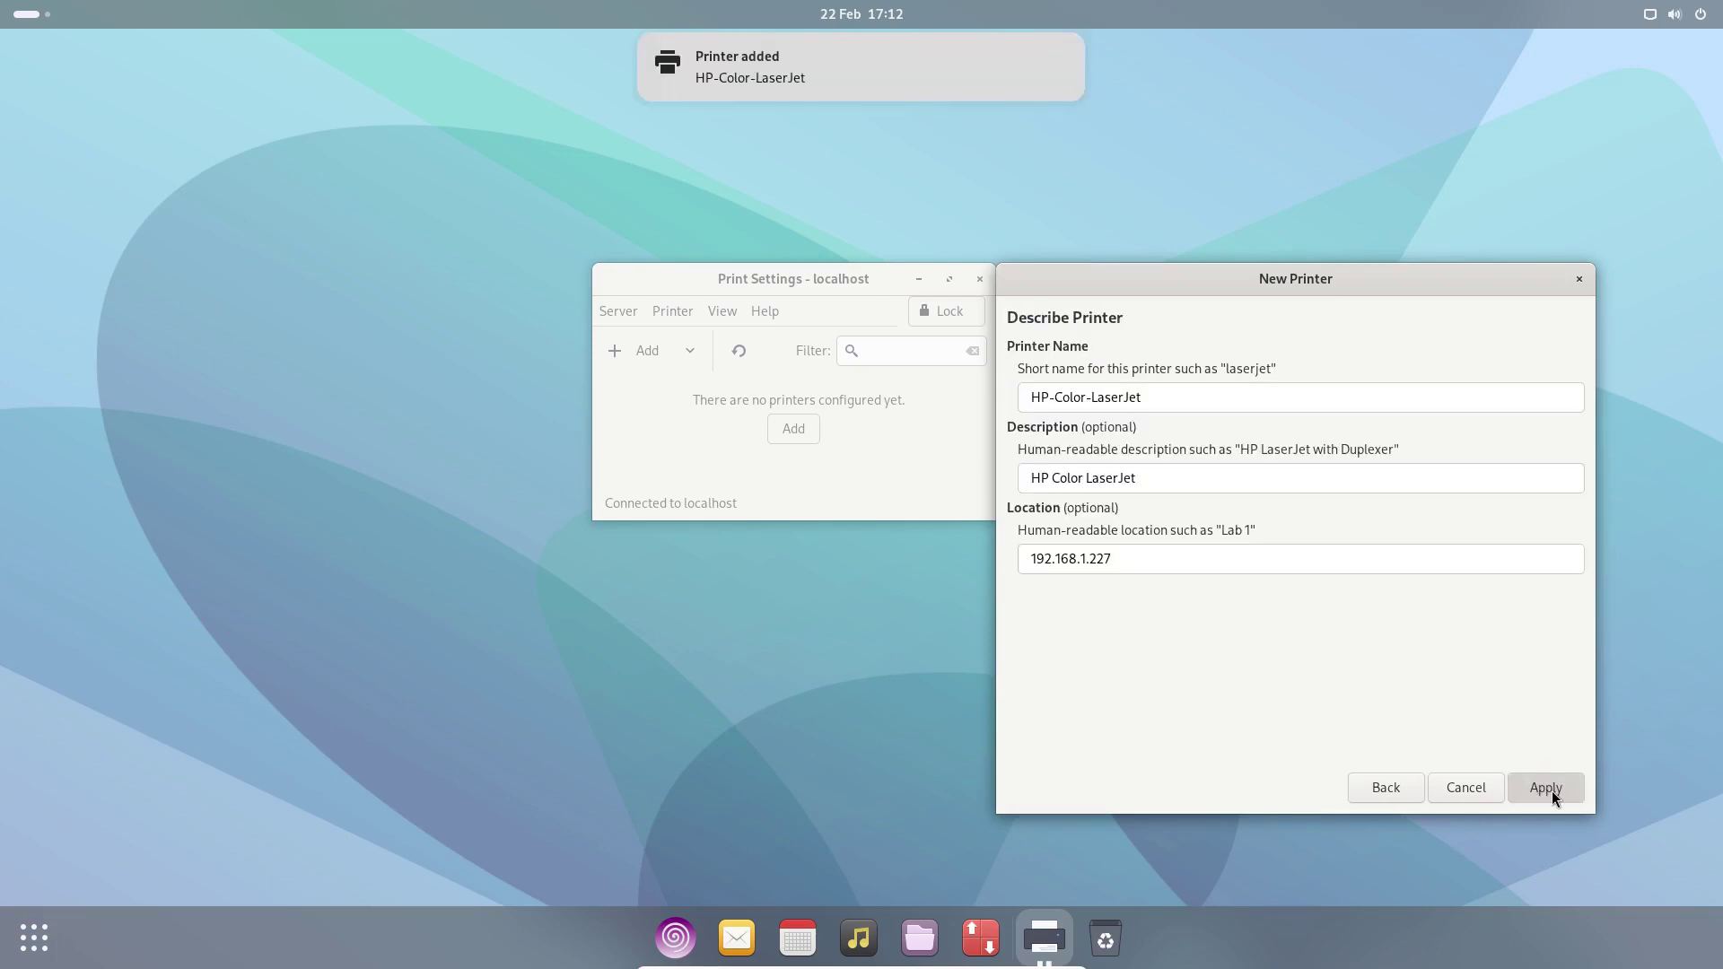
{"action": "left_click", "coordinate": [733, 433]}
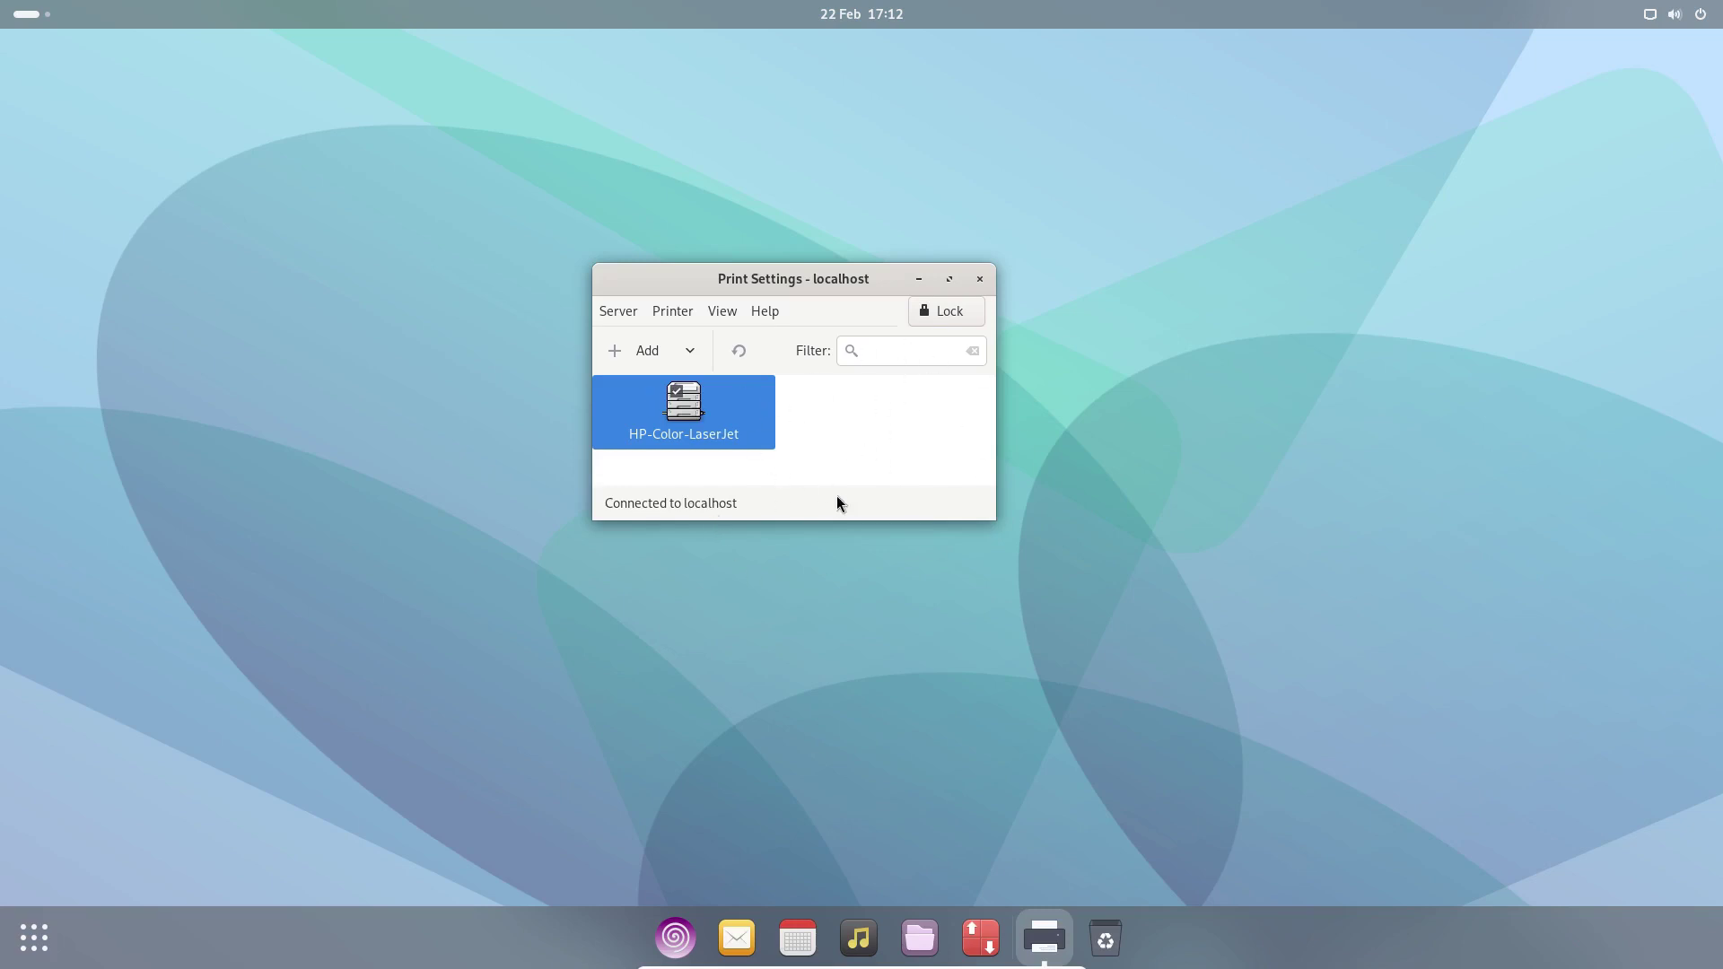
- Close Print Settings and open the Utilities folder in the application overview
{"action": "left_click", "coordinate": [978, 279]}
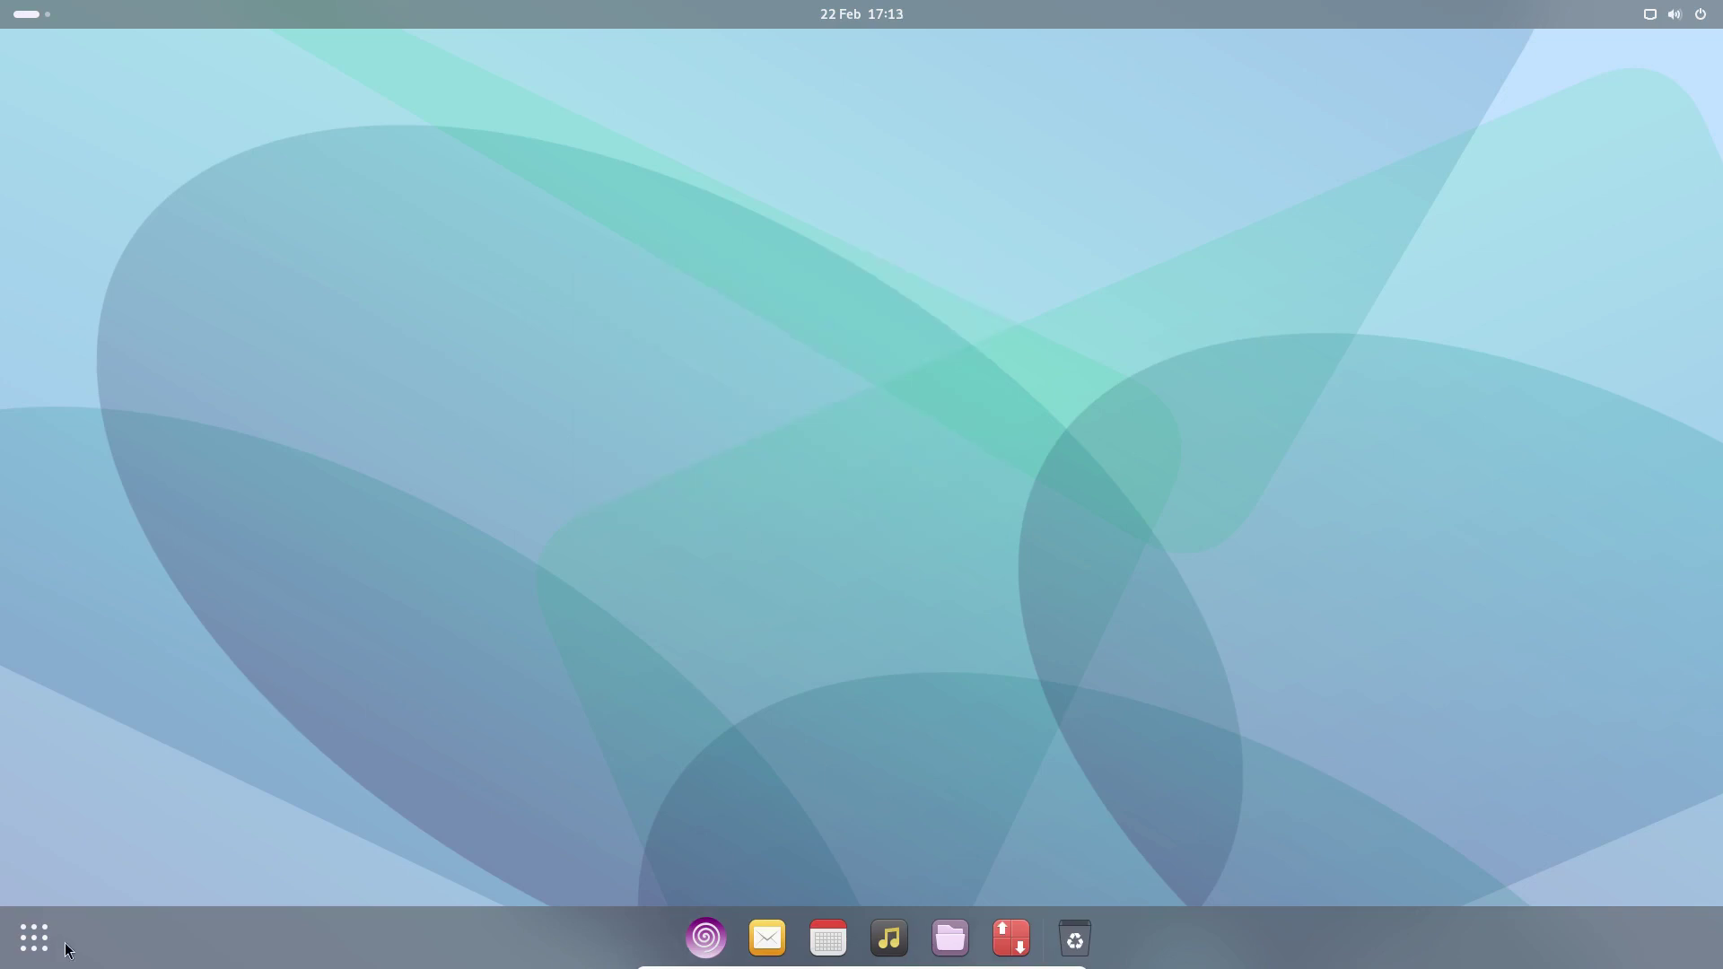
{"action": "left_click", "coordinate": [27, 950]}
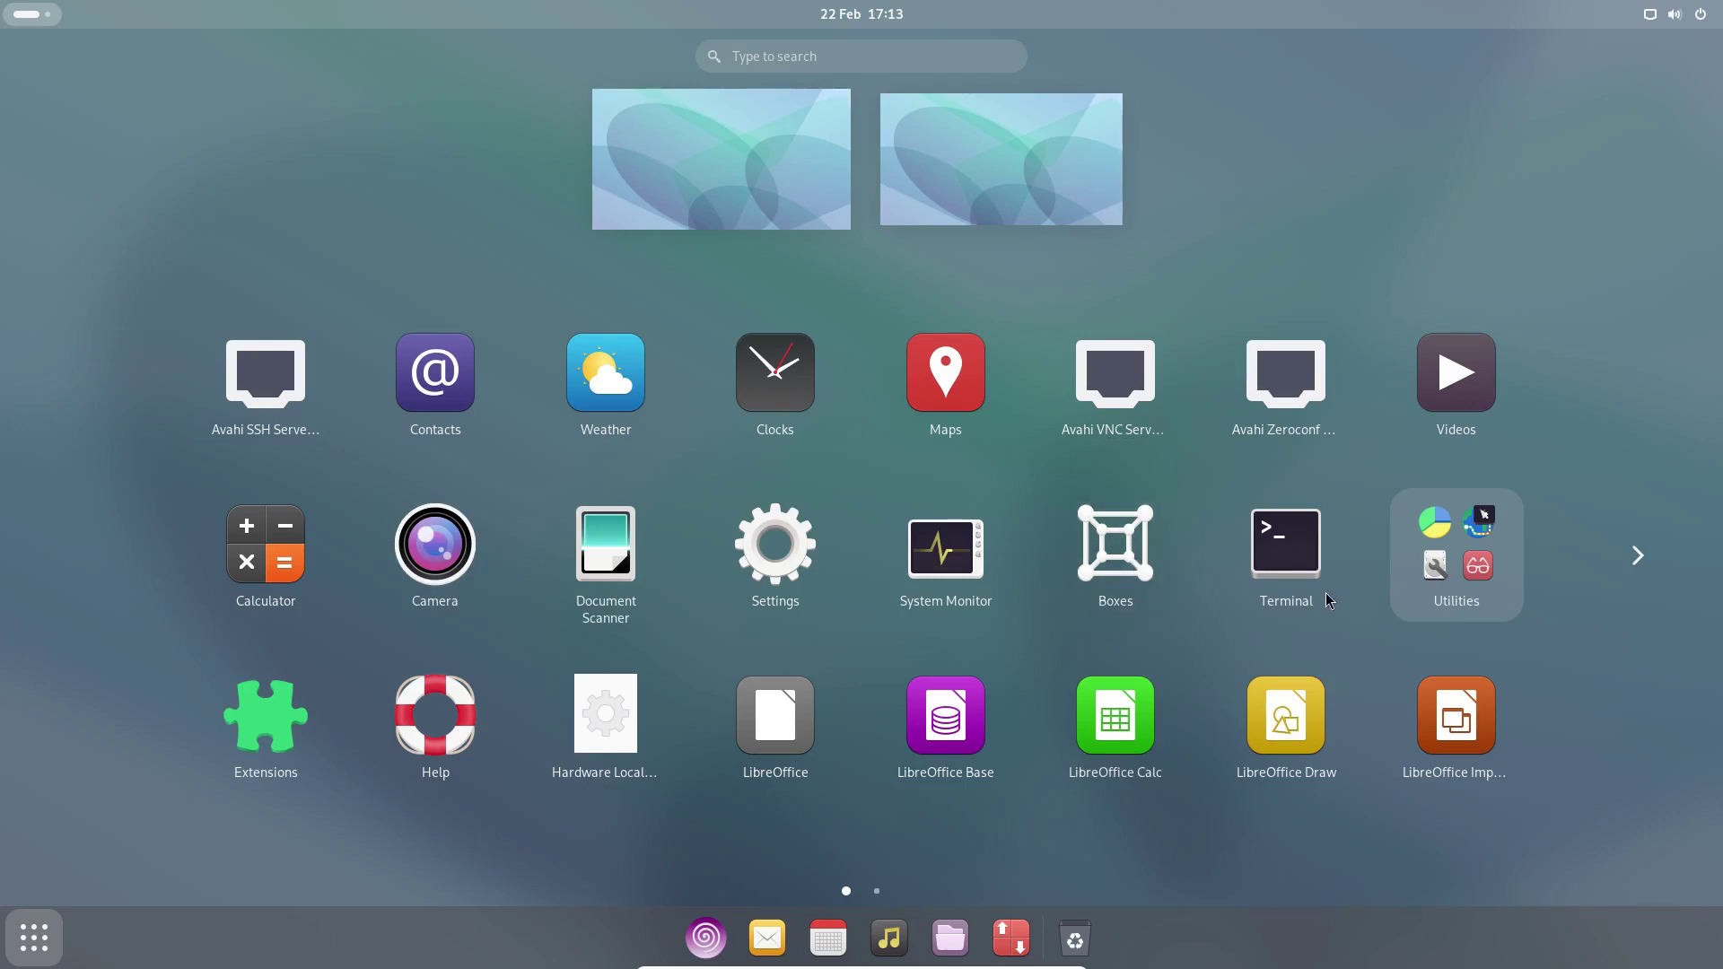
{"action": "left_click", "coordinate": [1486, 603]}
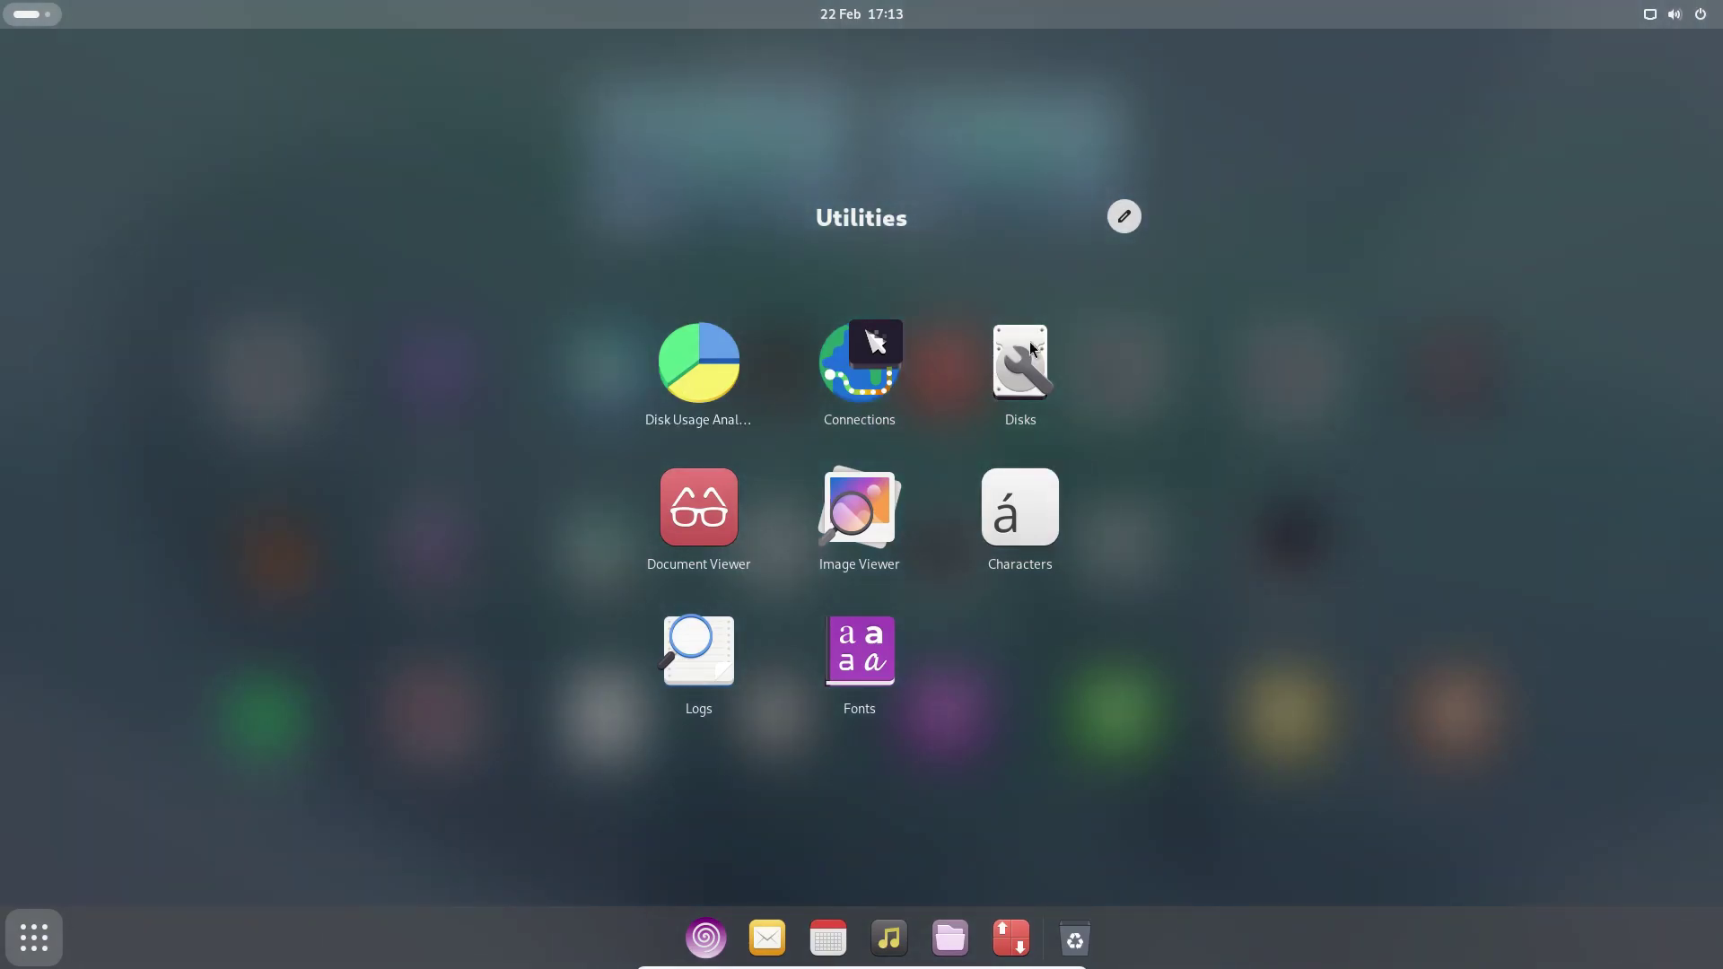
- Close Utilities, view the second page of applications, then return to the desktop
{"action": "left_click", "coordinate": [1509, 540]}
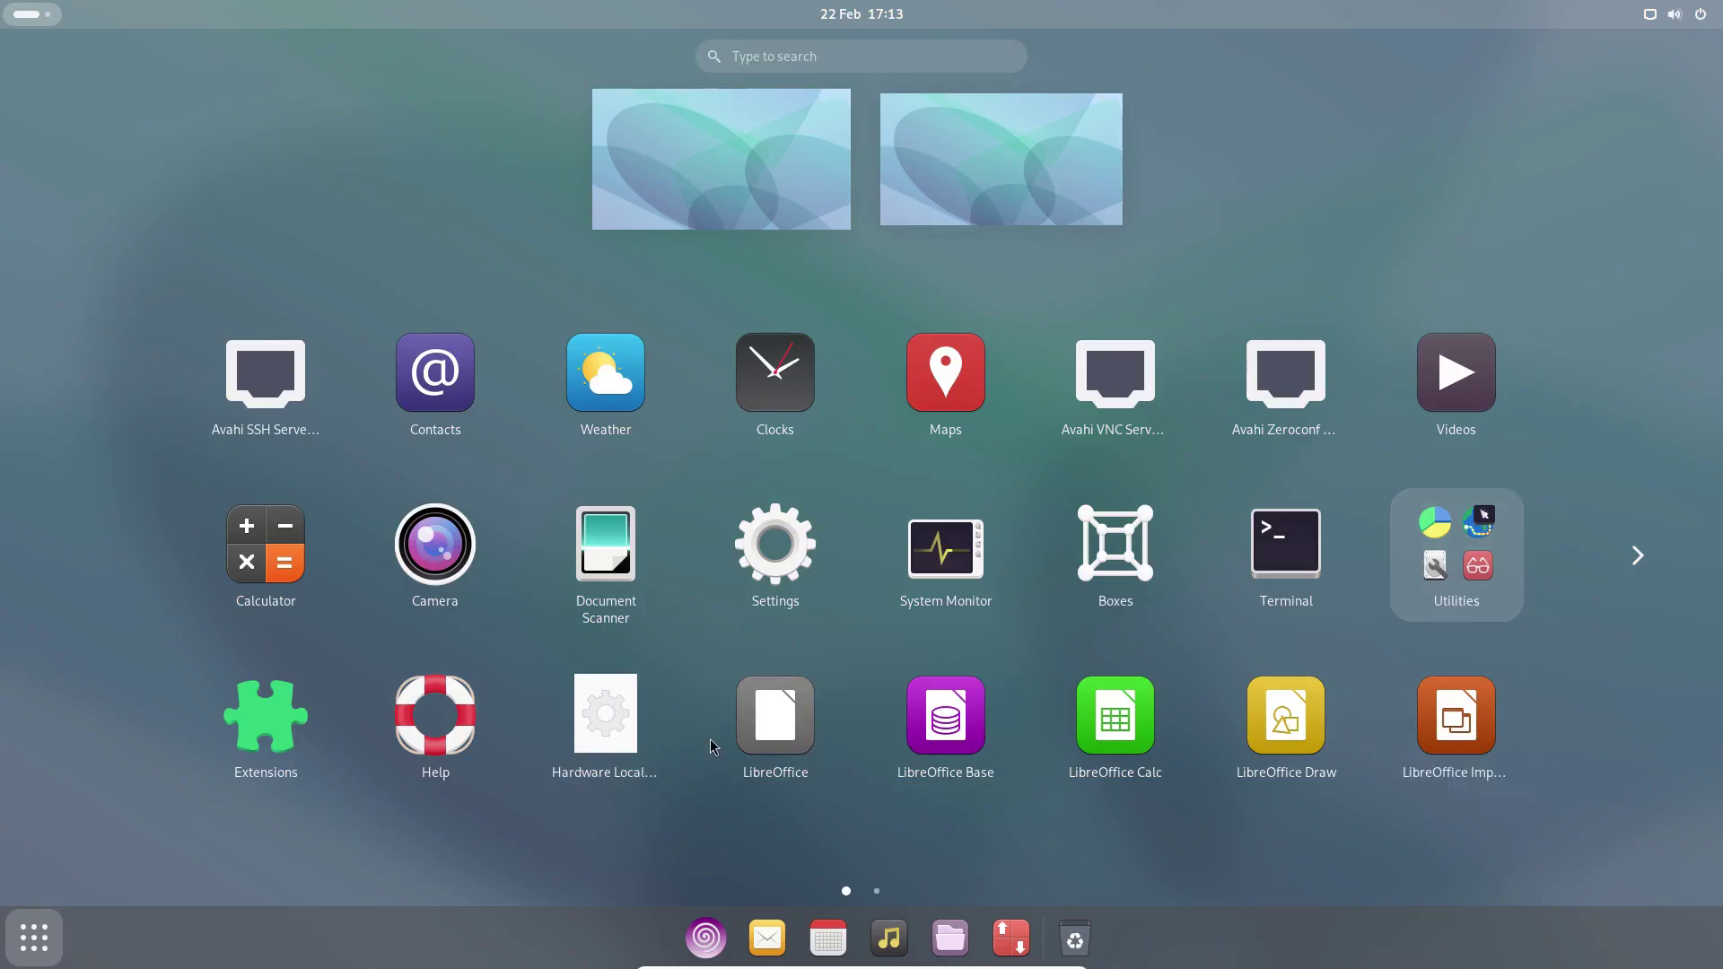
{"action": "left_click", "coordinate": [1638, 557]}
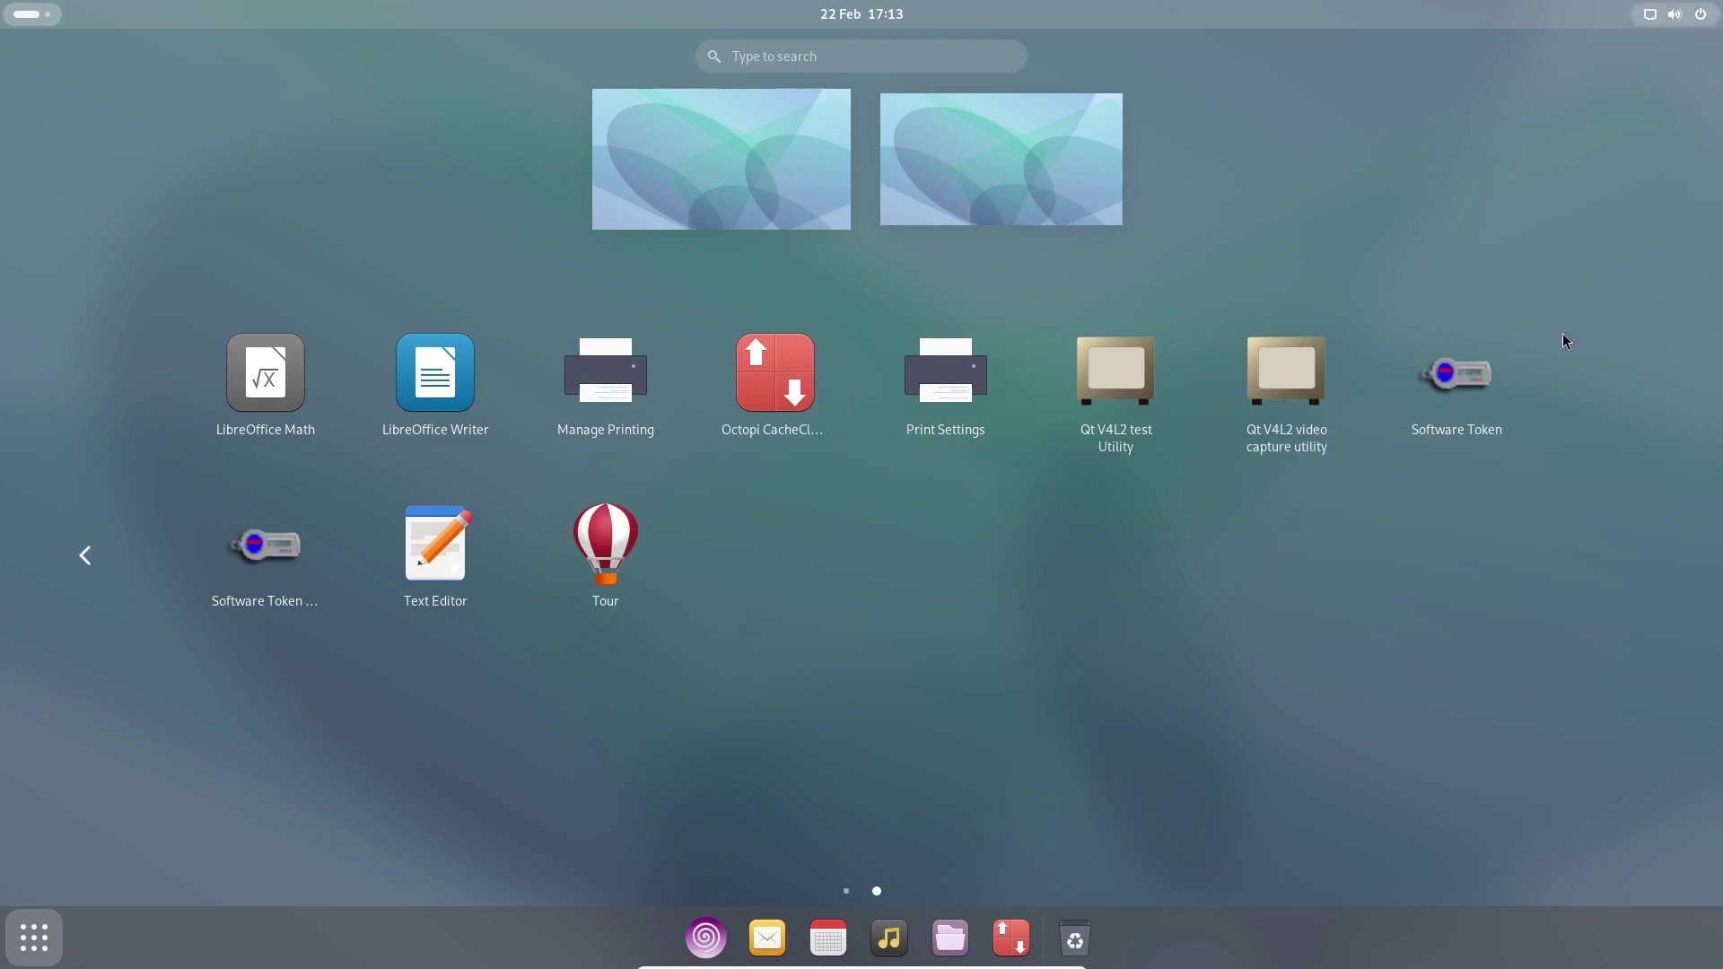
{"action": "left_click", "coordinate": [43, 948]}
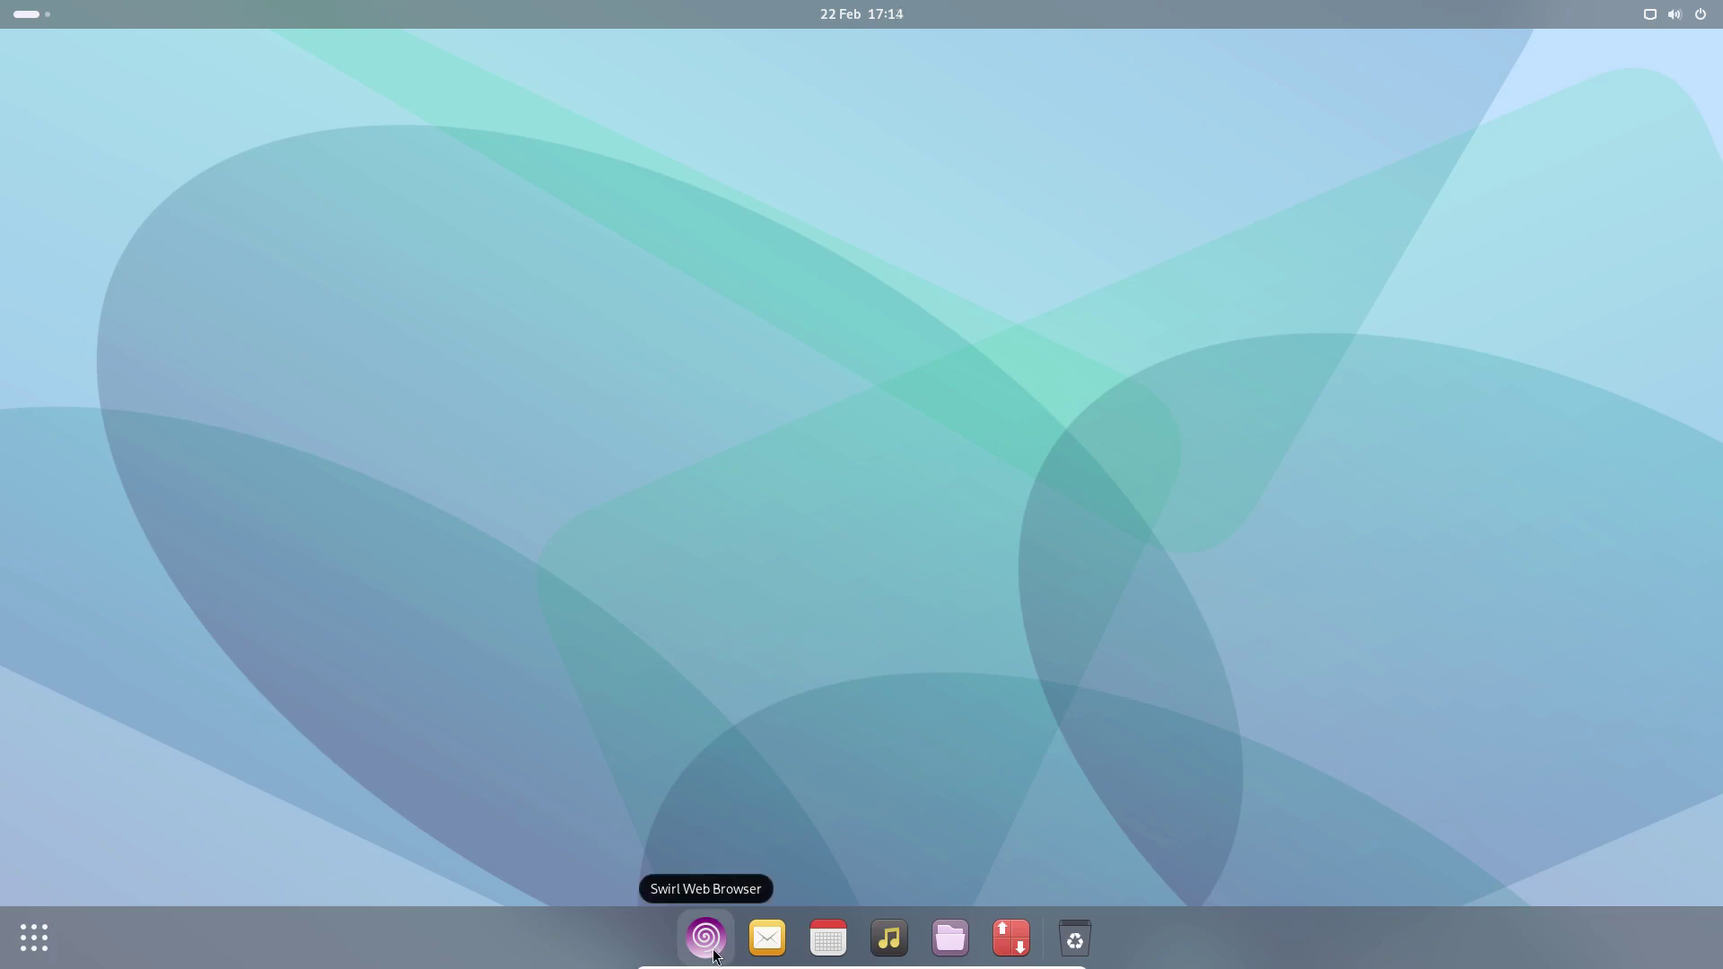
{"action": "left_click", "coordinate": [706, 938]}
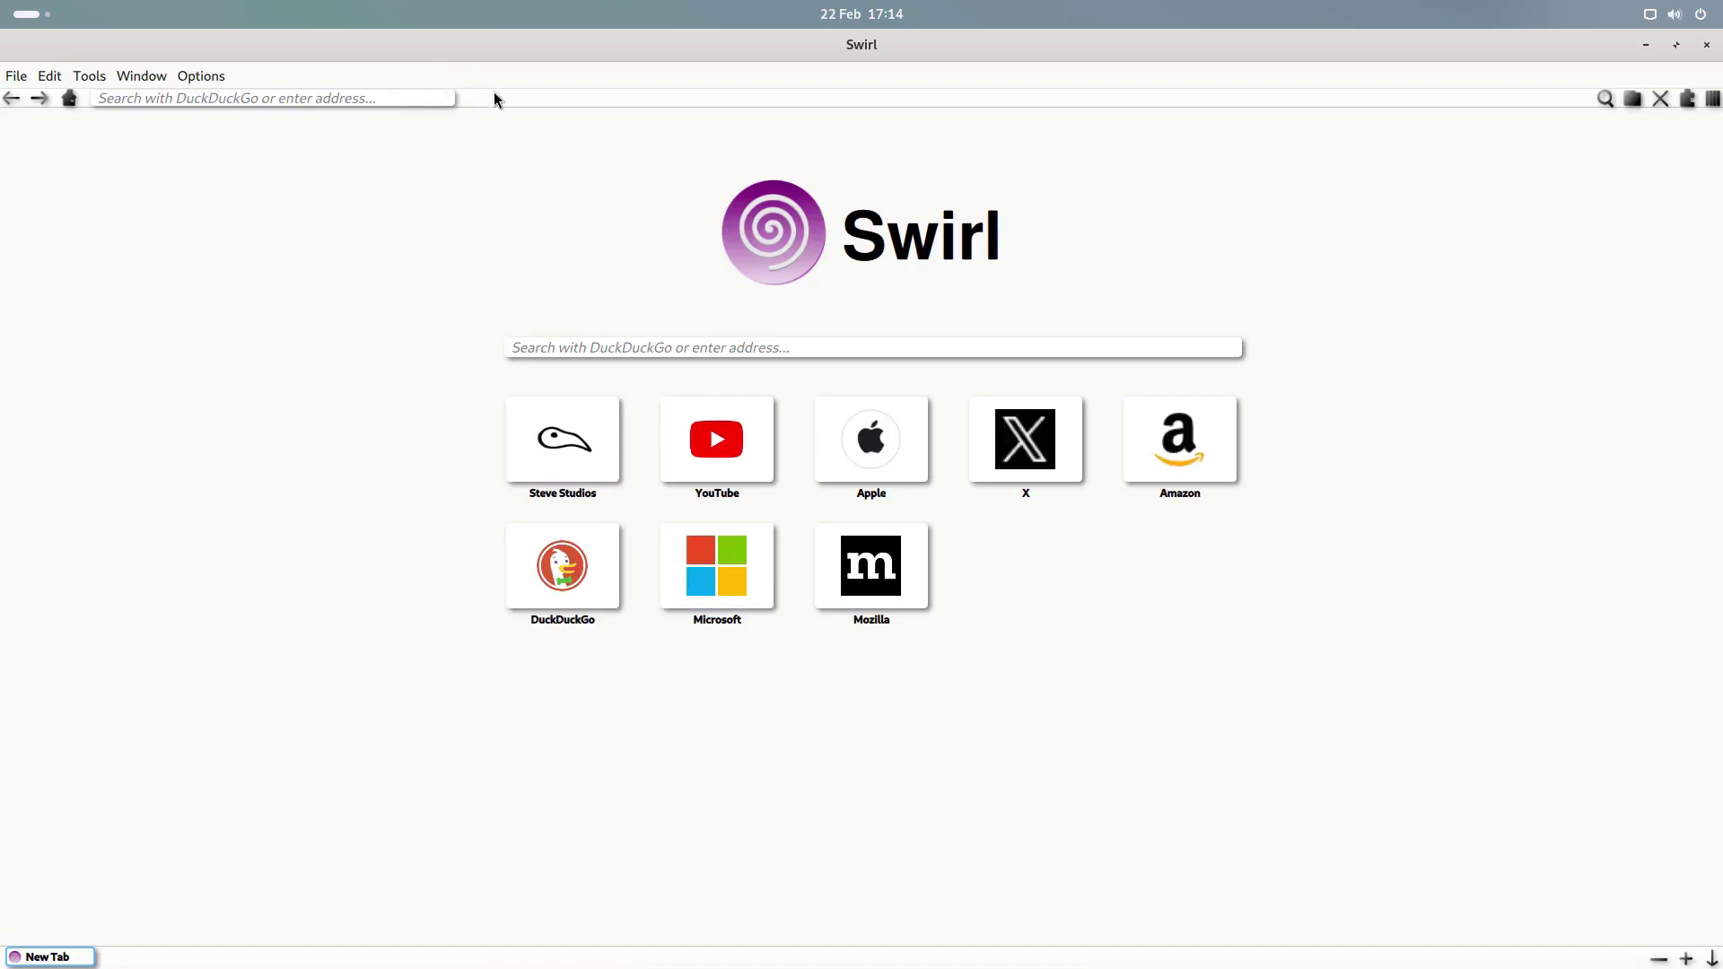
{"action": "left_click", "coordinate": [414, 105]}
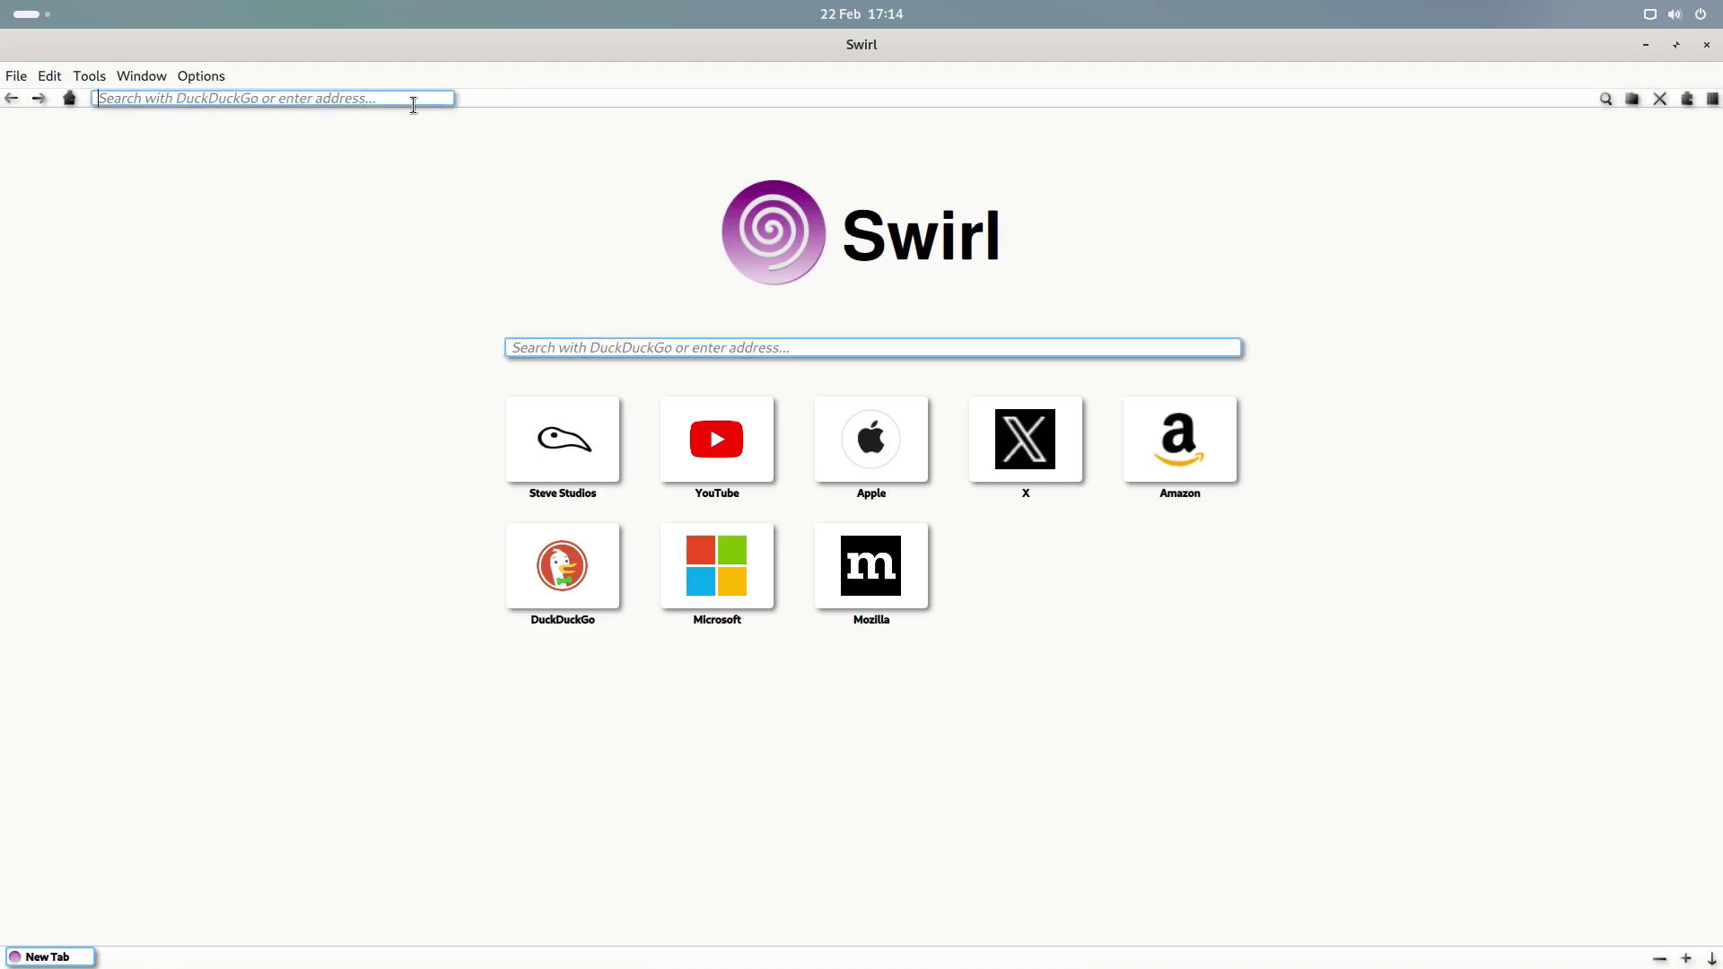
{"action": "type", "text": "youtube.com/@everyday"}
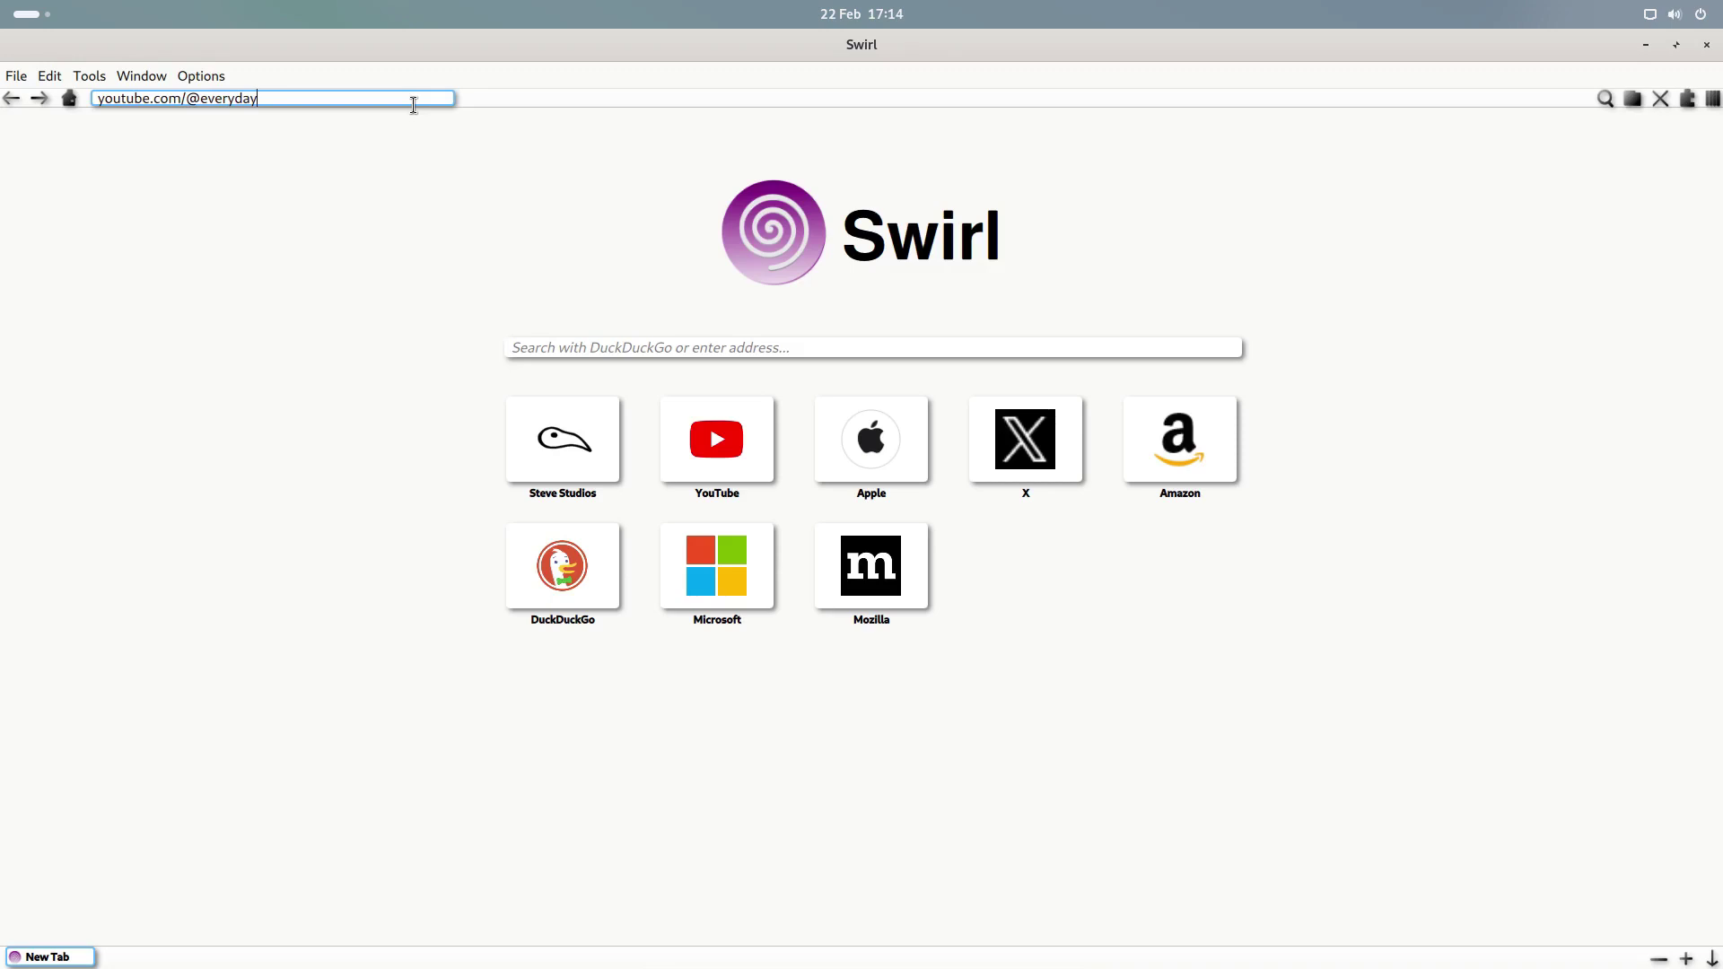
{"action": "type", "text": "linuxuser"}
{"action": "key", "text": "Return"}
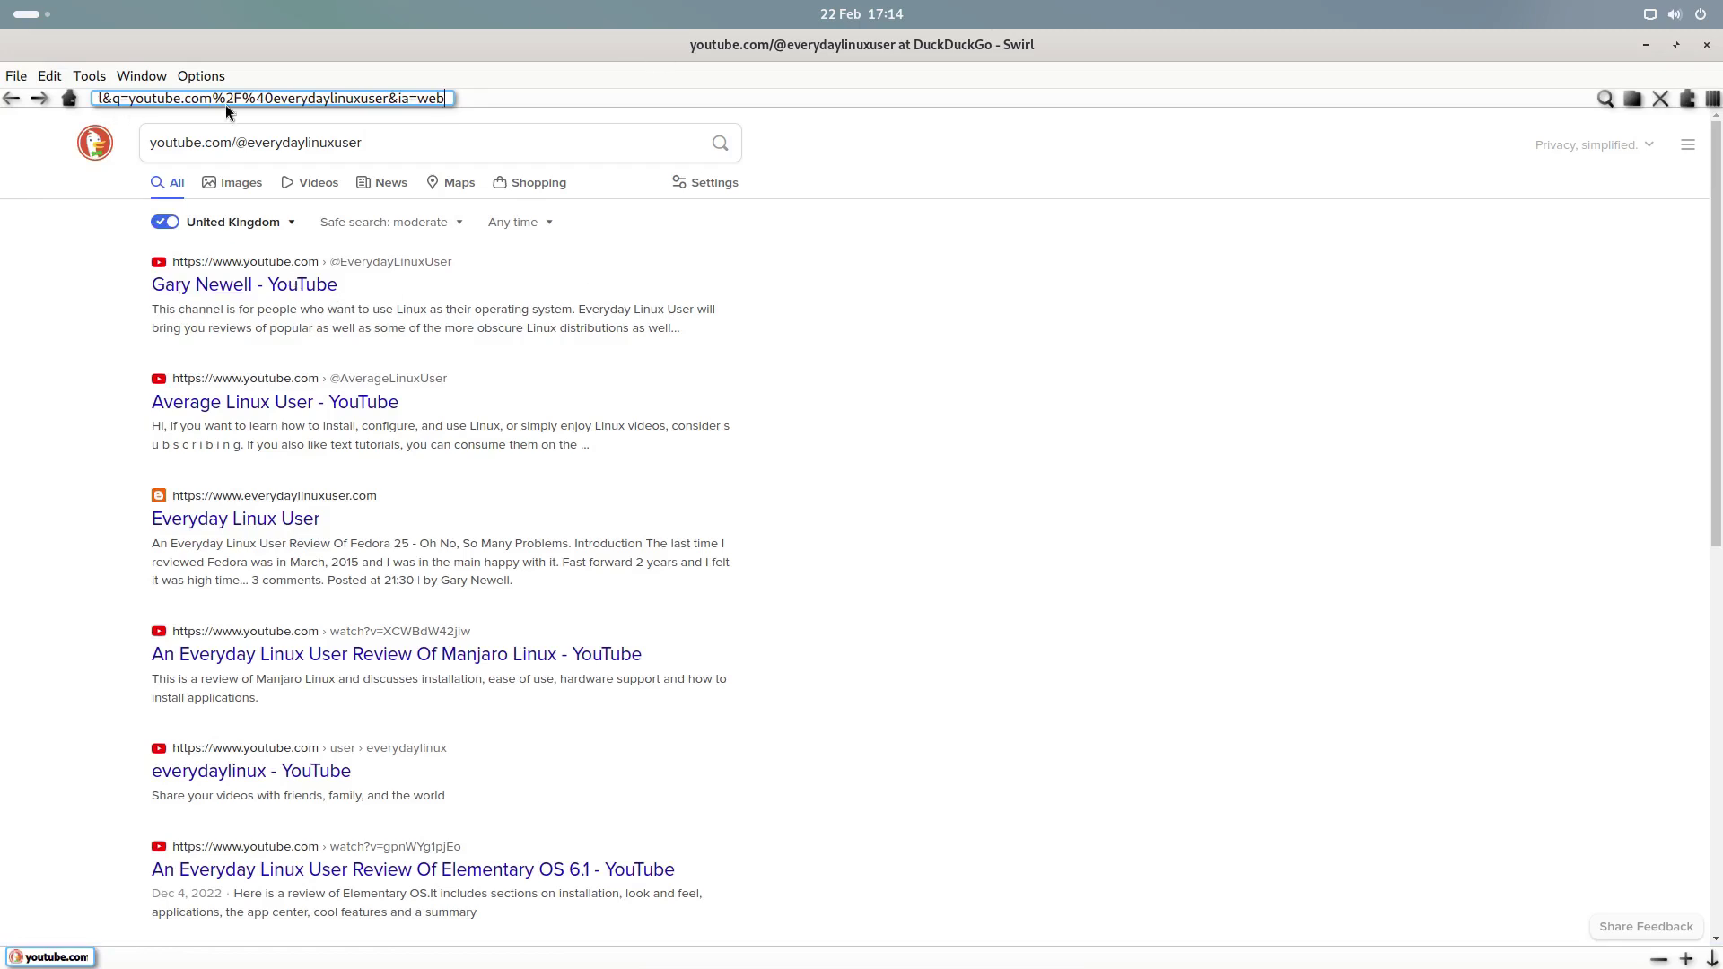
{"action": "left_click", "coordinate": [302, 285]}
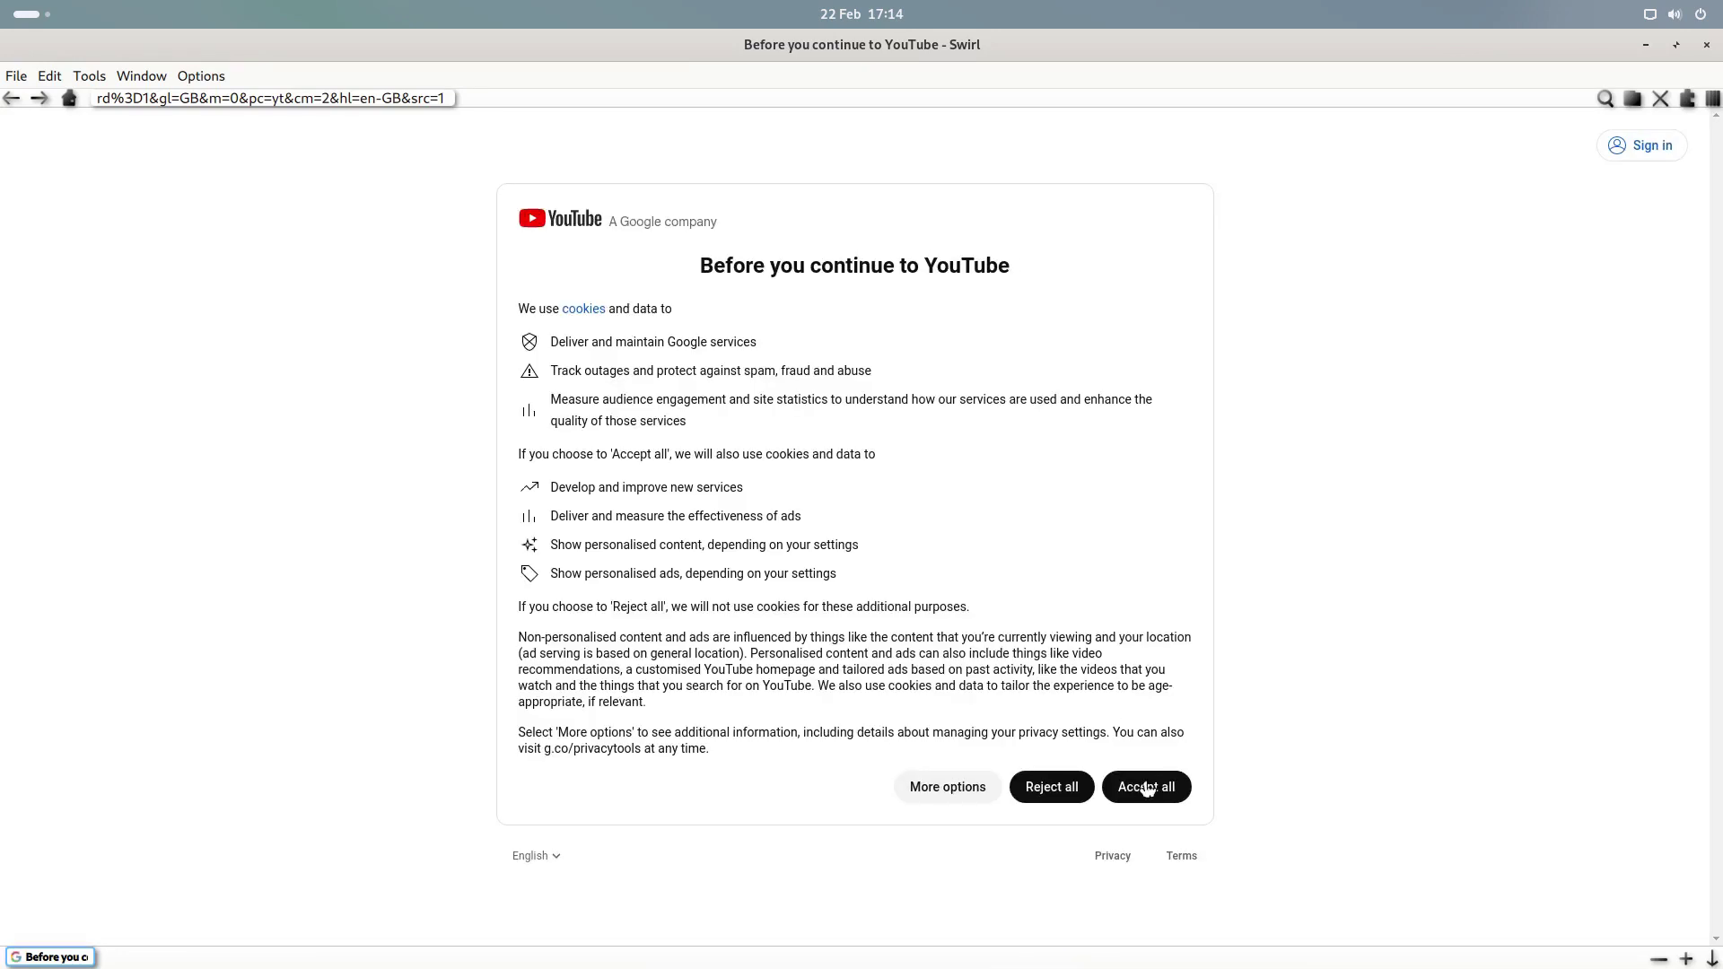
- Accept all cookies, scroll the channel page, and minimize the browser
{"action": "left_click", "coordinate": [1145, 788]}
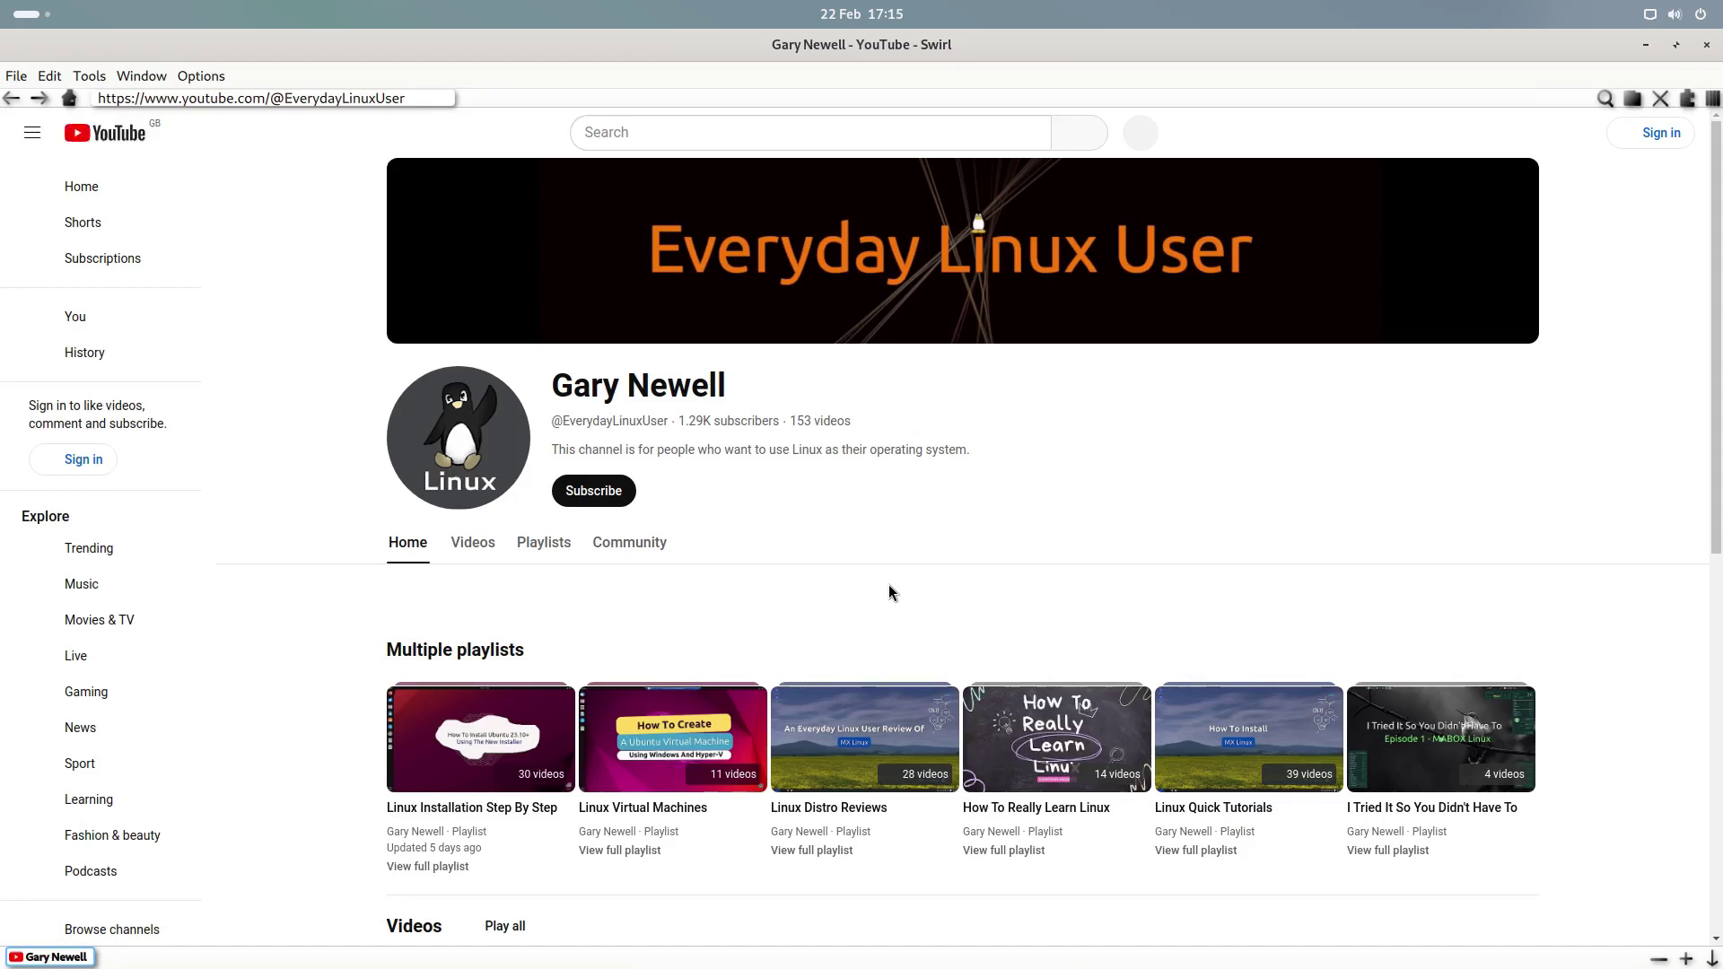
{"action": "scroll", "coordinate": [891, 592], "scroll_direction": "down", "scroll_amount": 3}
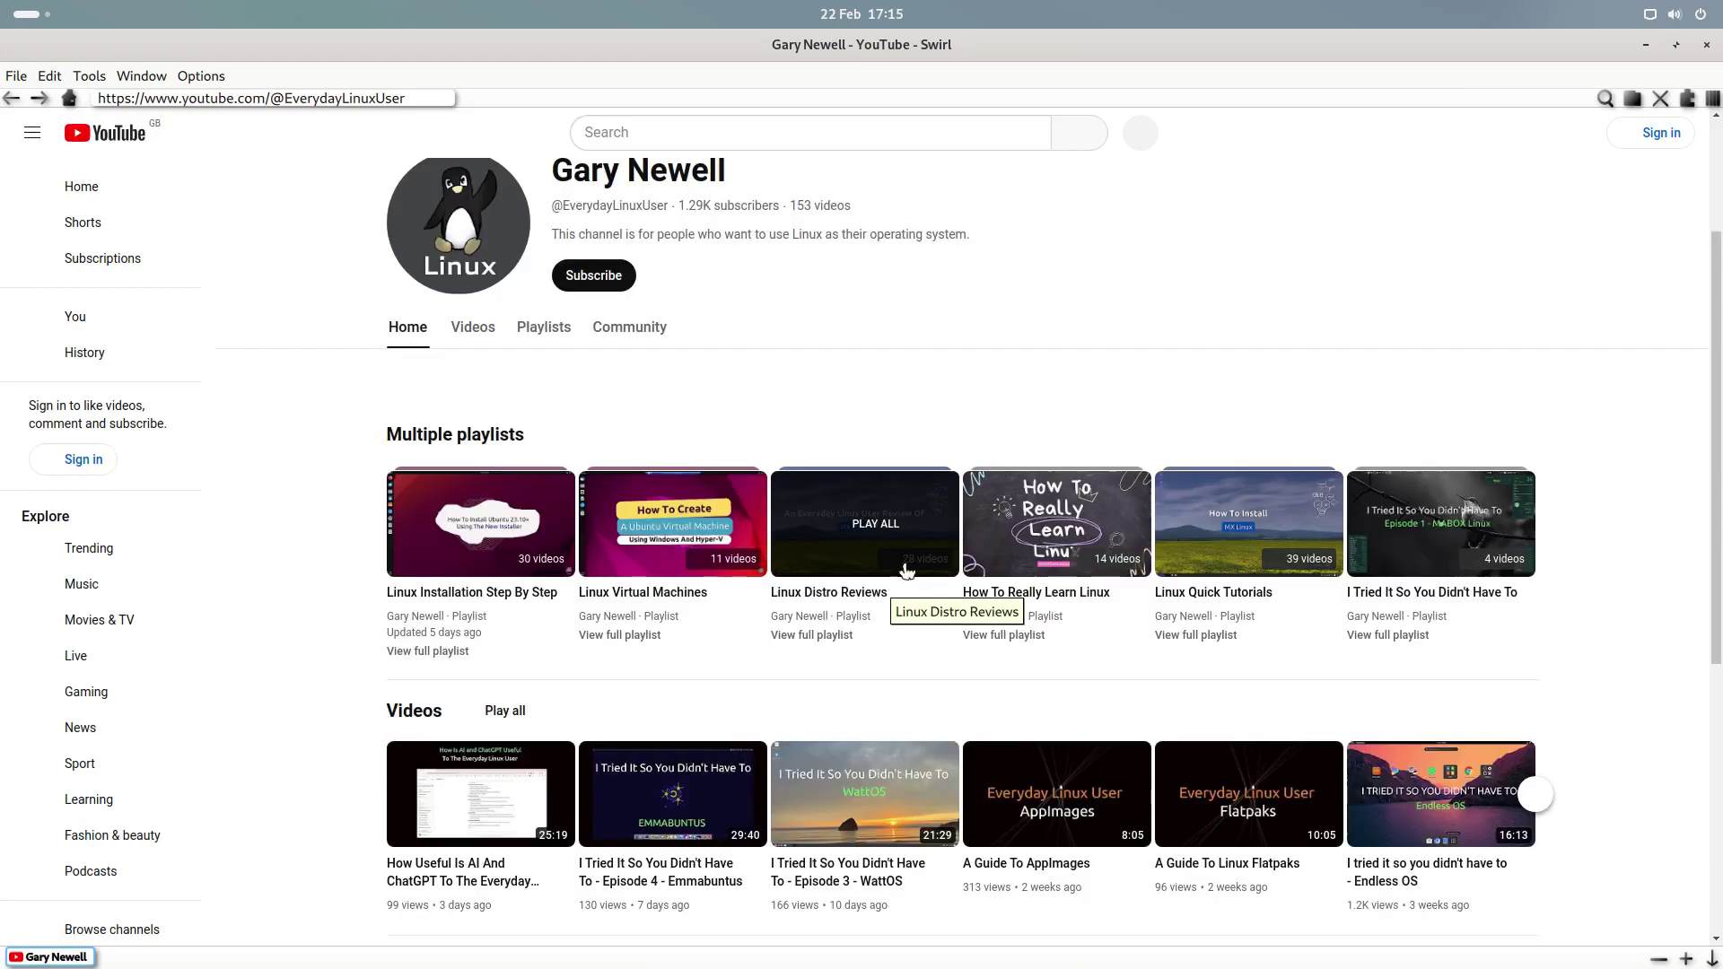
{"action": "left_click", "coordinate": [1646, 45]}
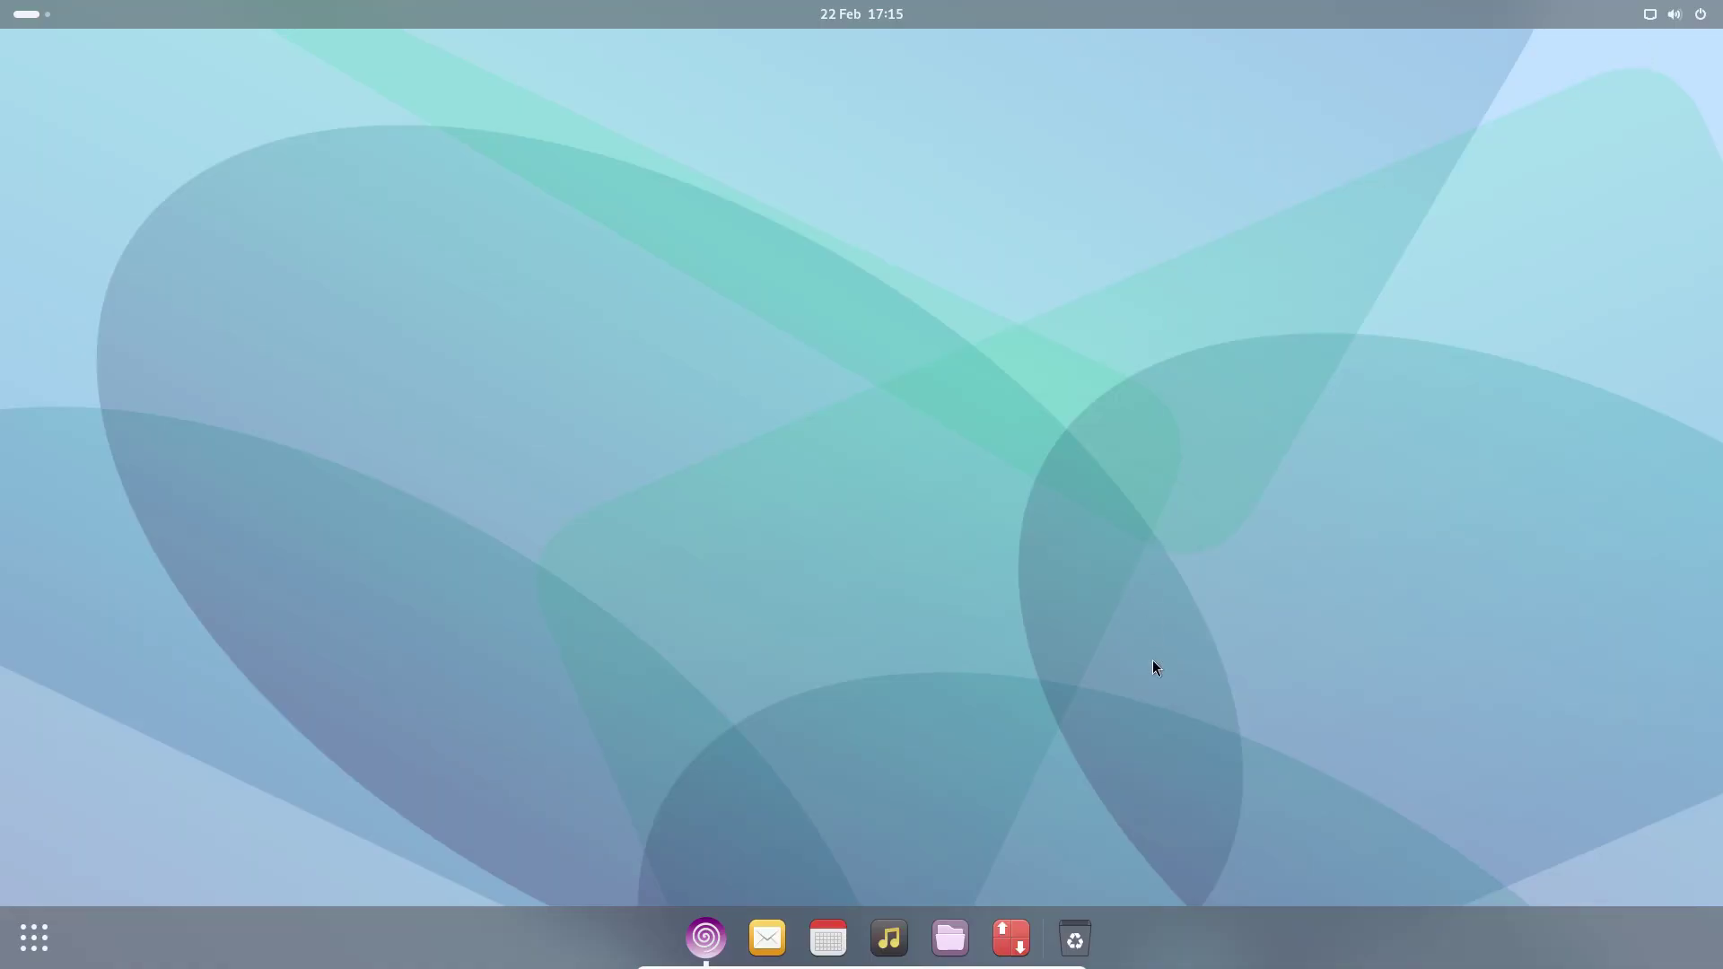
- Launch Octopi and dismiss the missing pacman database error
{"action": "left_click", "coordinate": [1003, 938]}
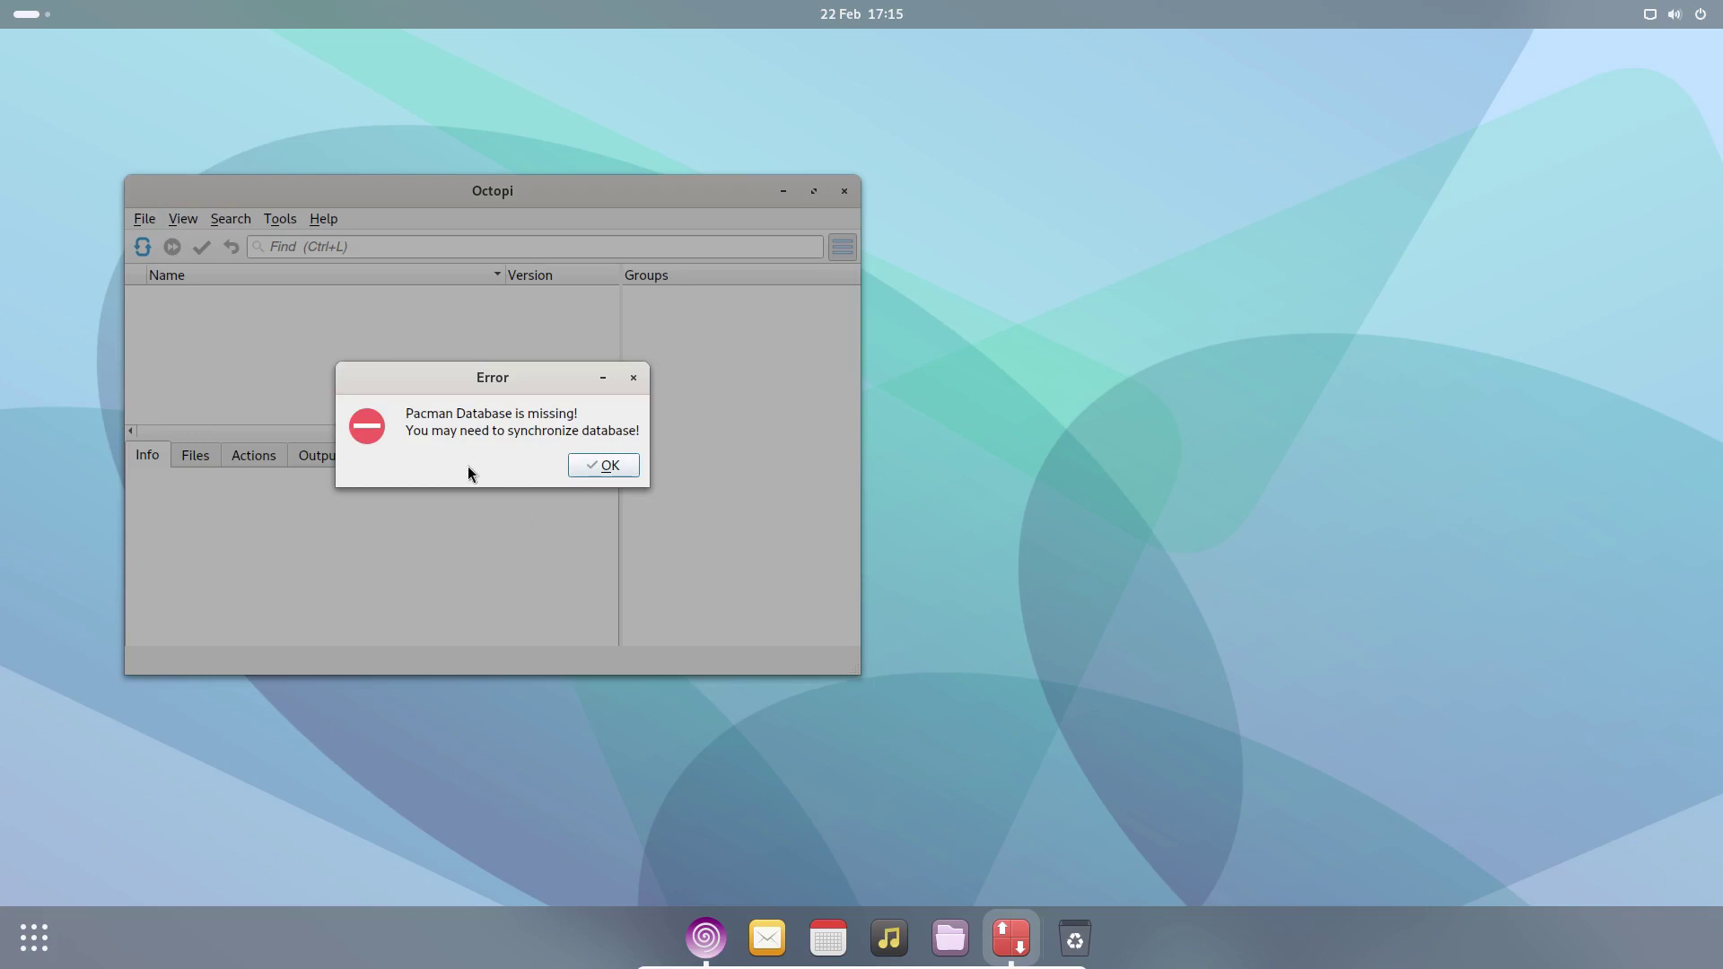
{"action": "left_click", "coordinate": [590, 465]}
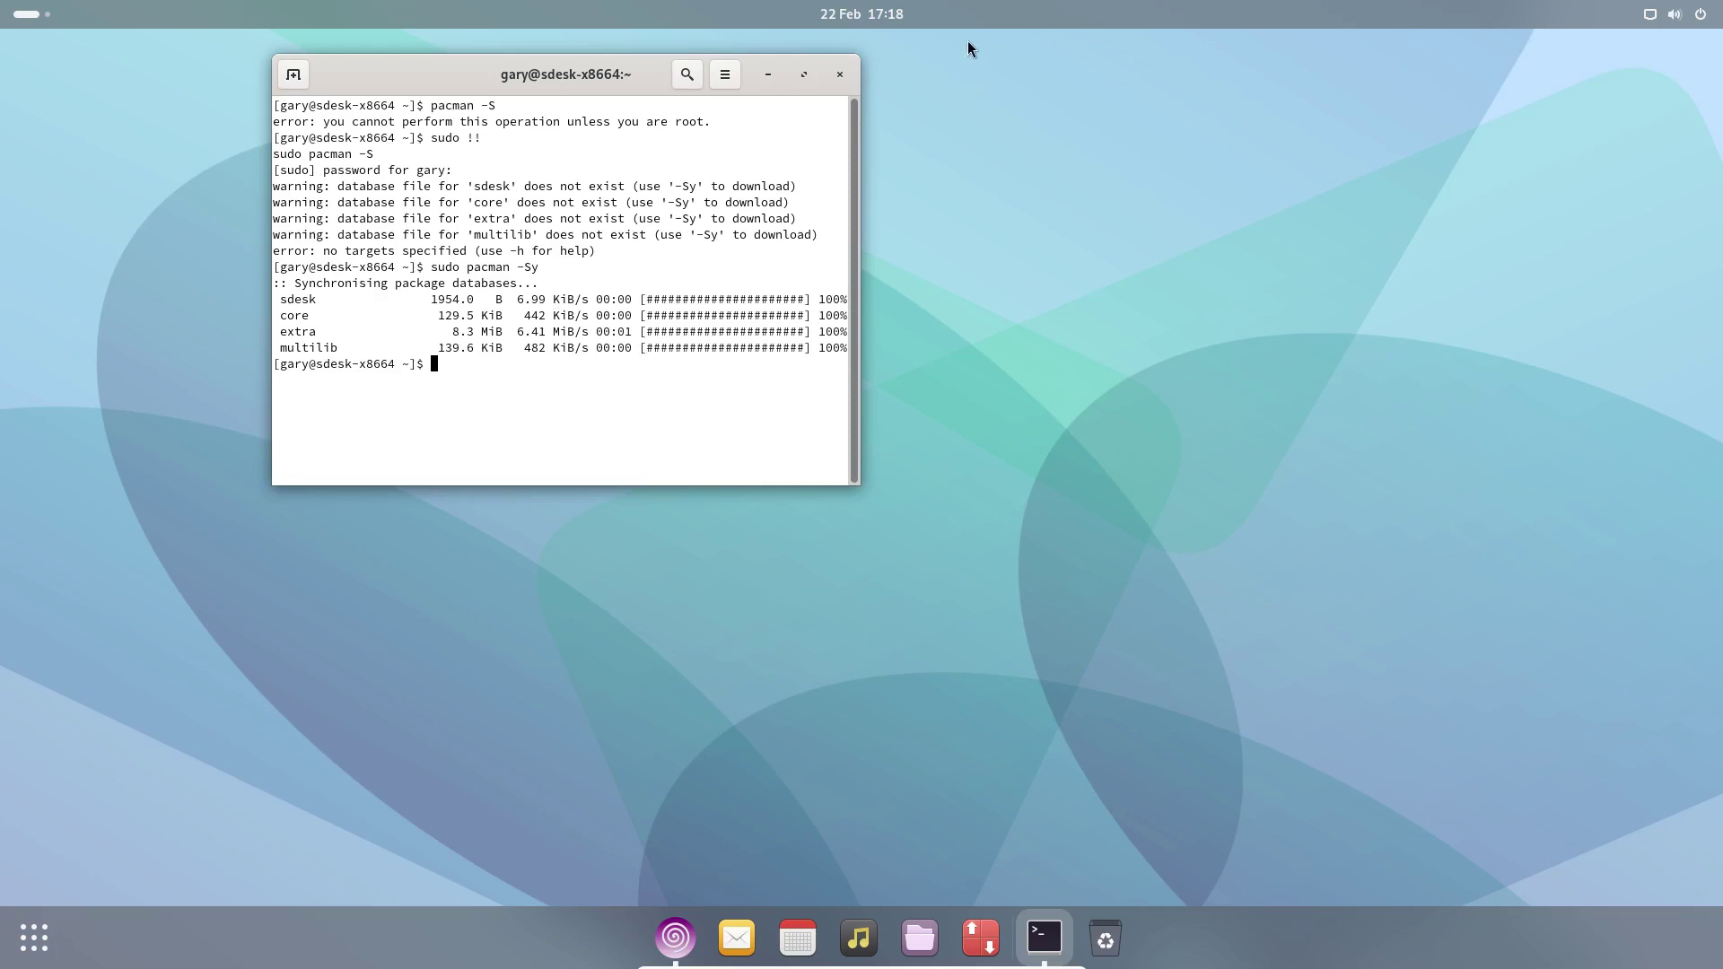
- Close the terminal, relaunch Octopi, search chromium and mark it for installation
{"action": "left_click", "coordinate": [847, 77]}
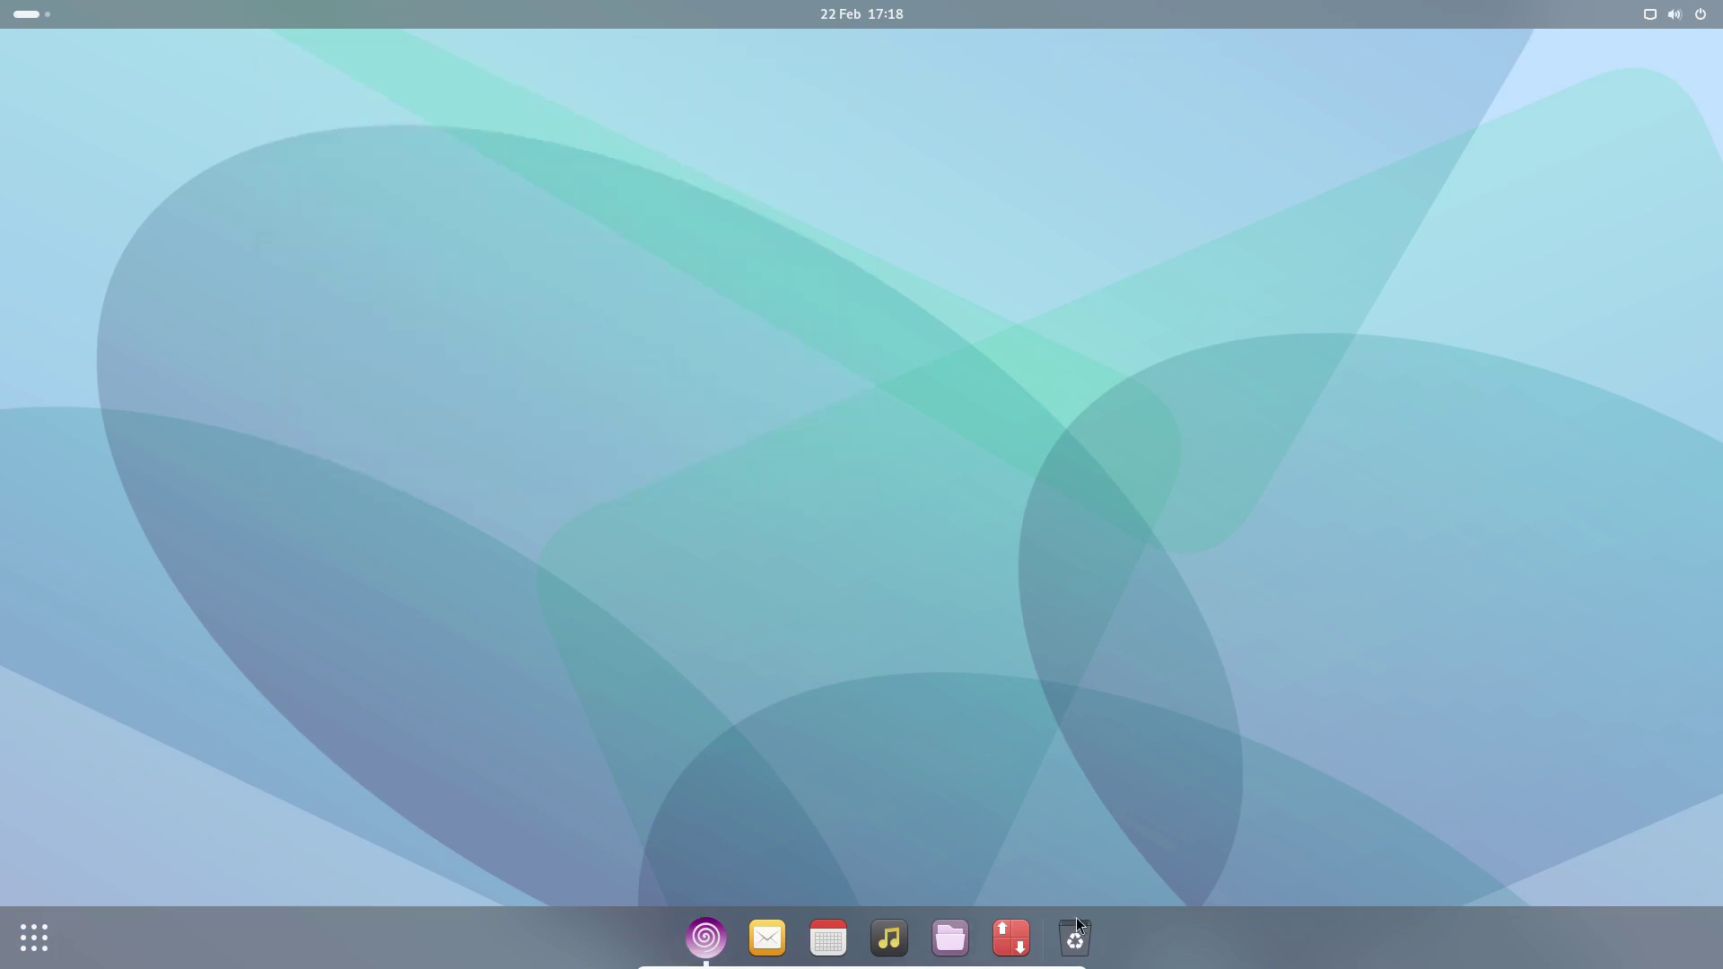
{"action": "left_click", "coordinate": [1018, 942]}
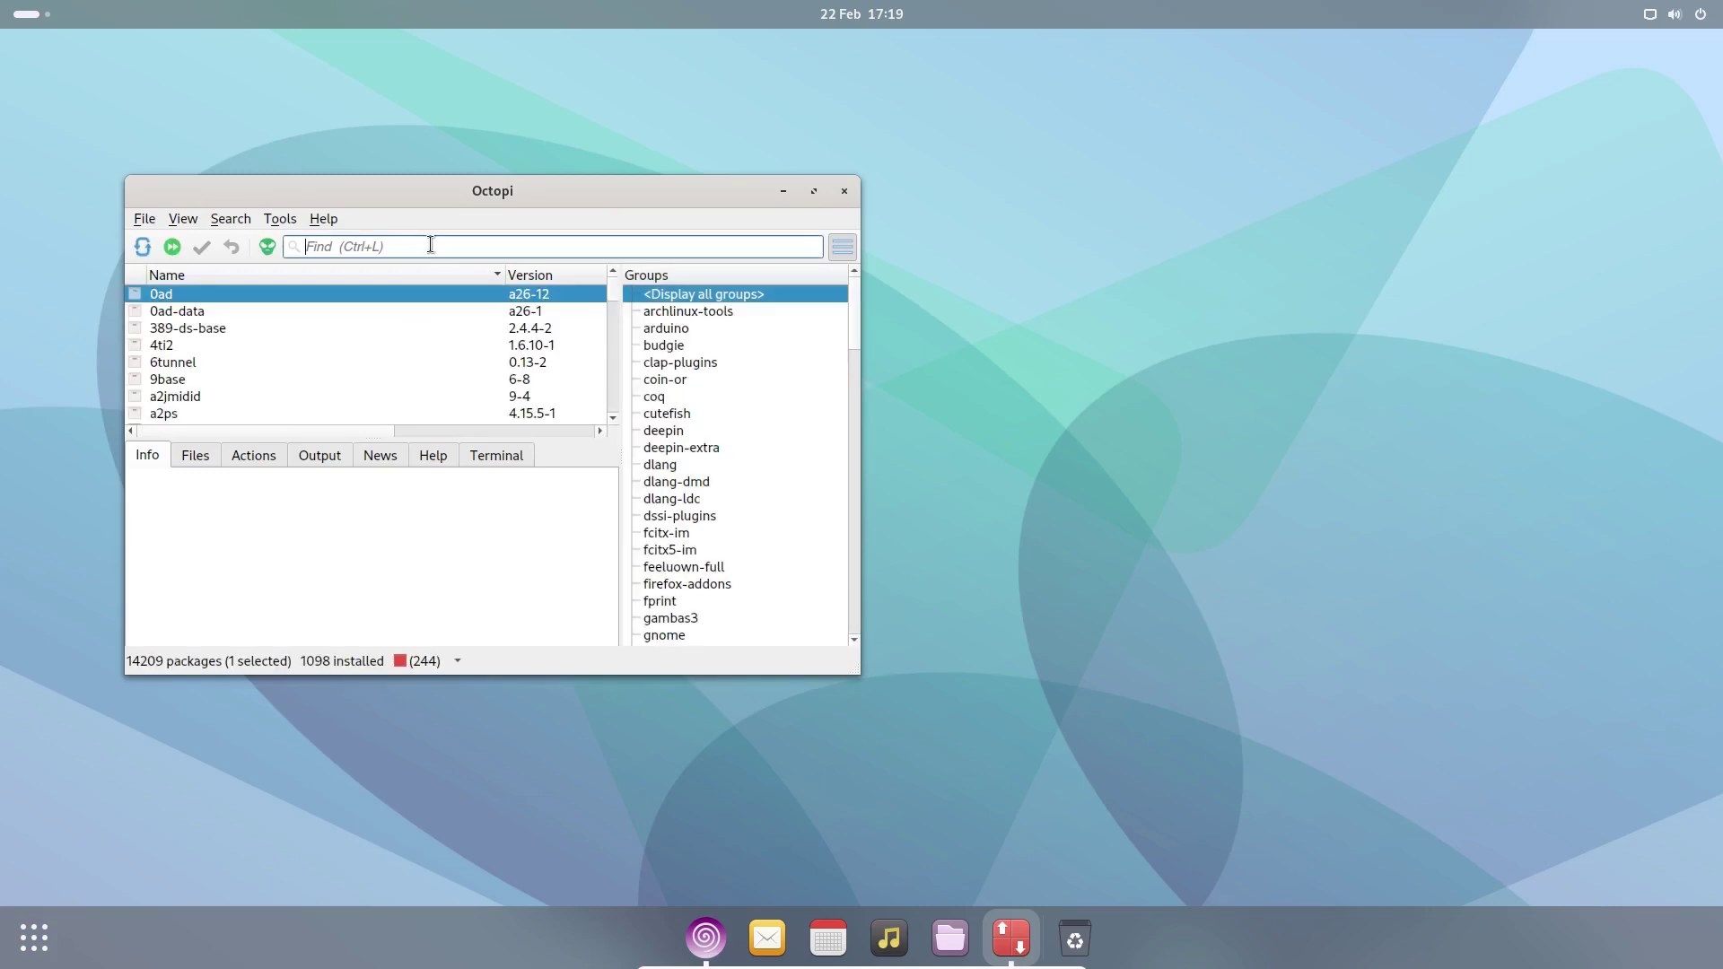
{"action": "type", "text": "chro"}
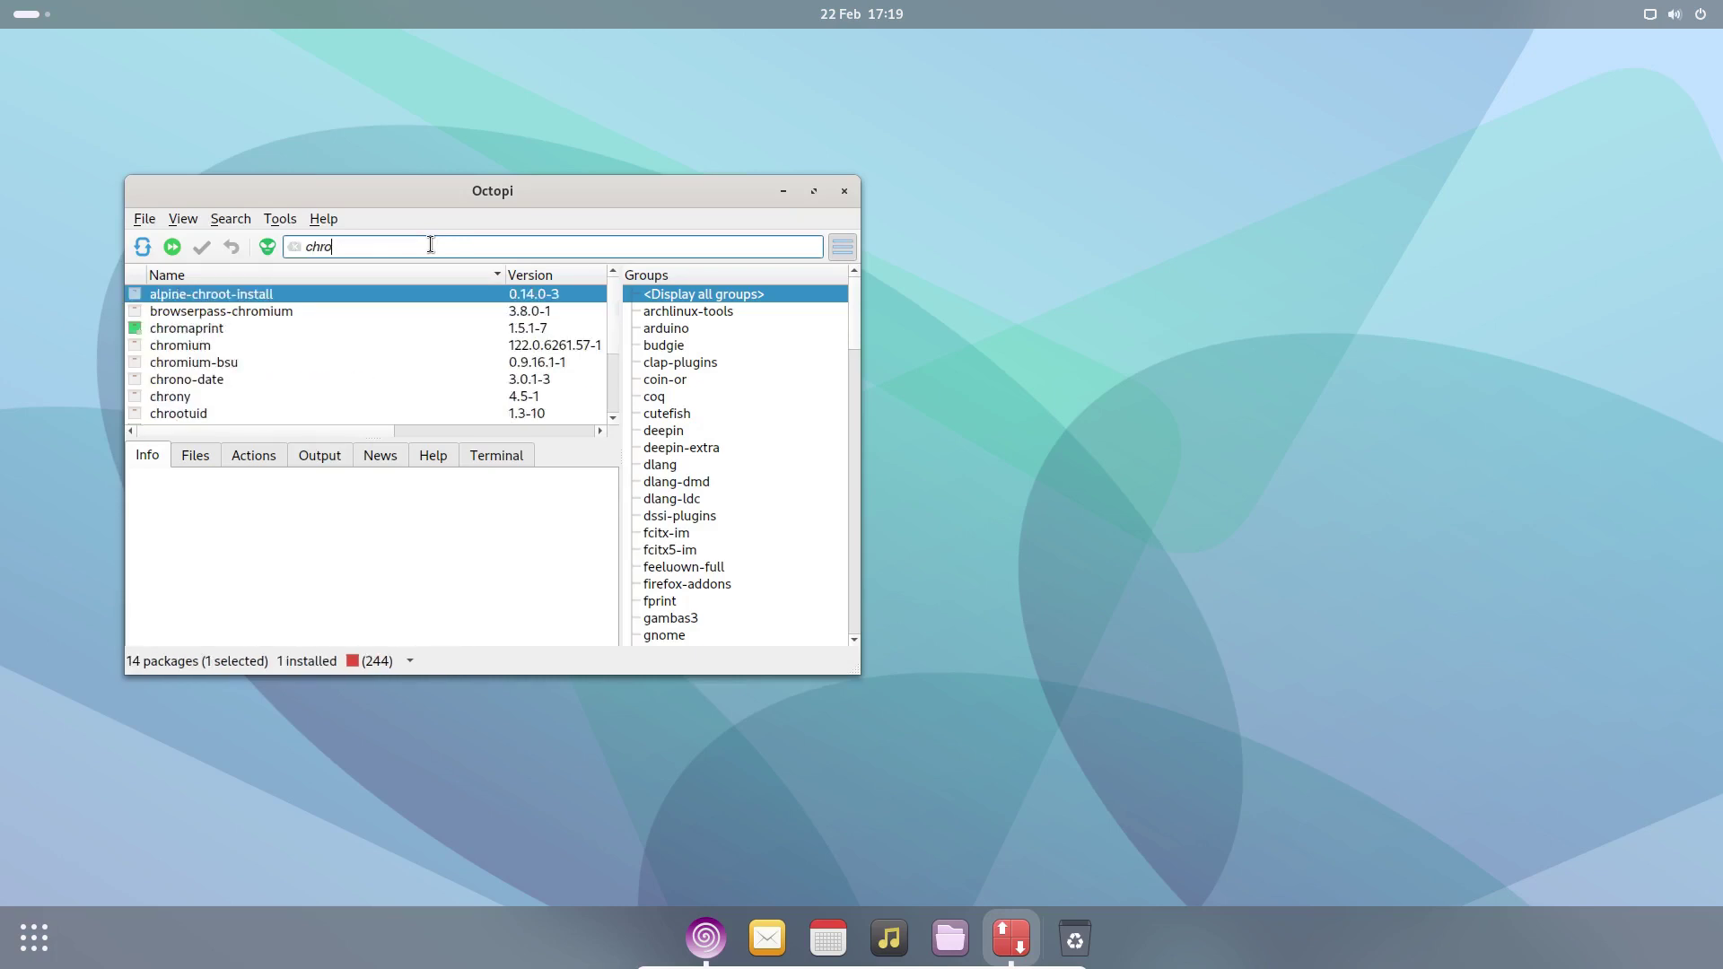
{"action": "type", "text": "mium"}
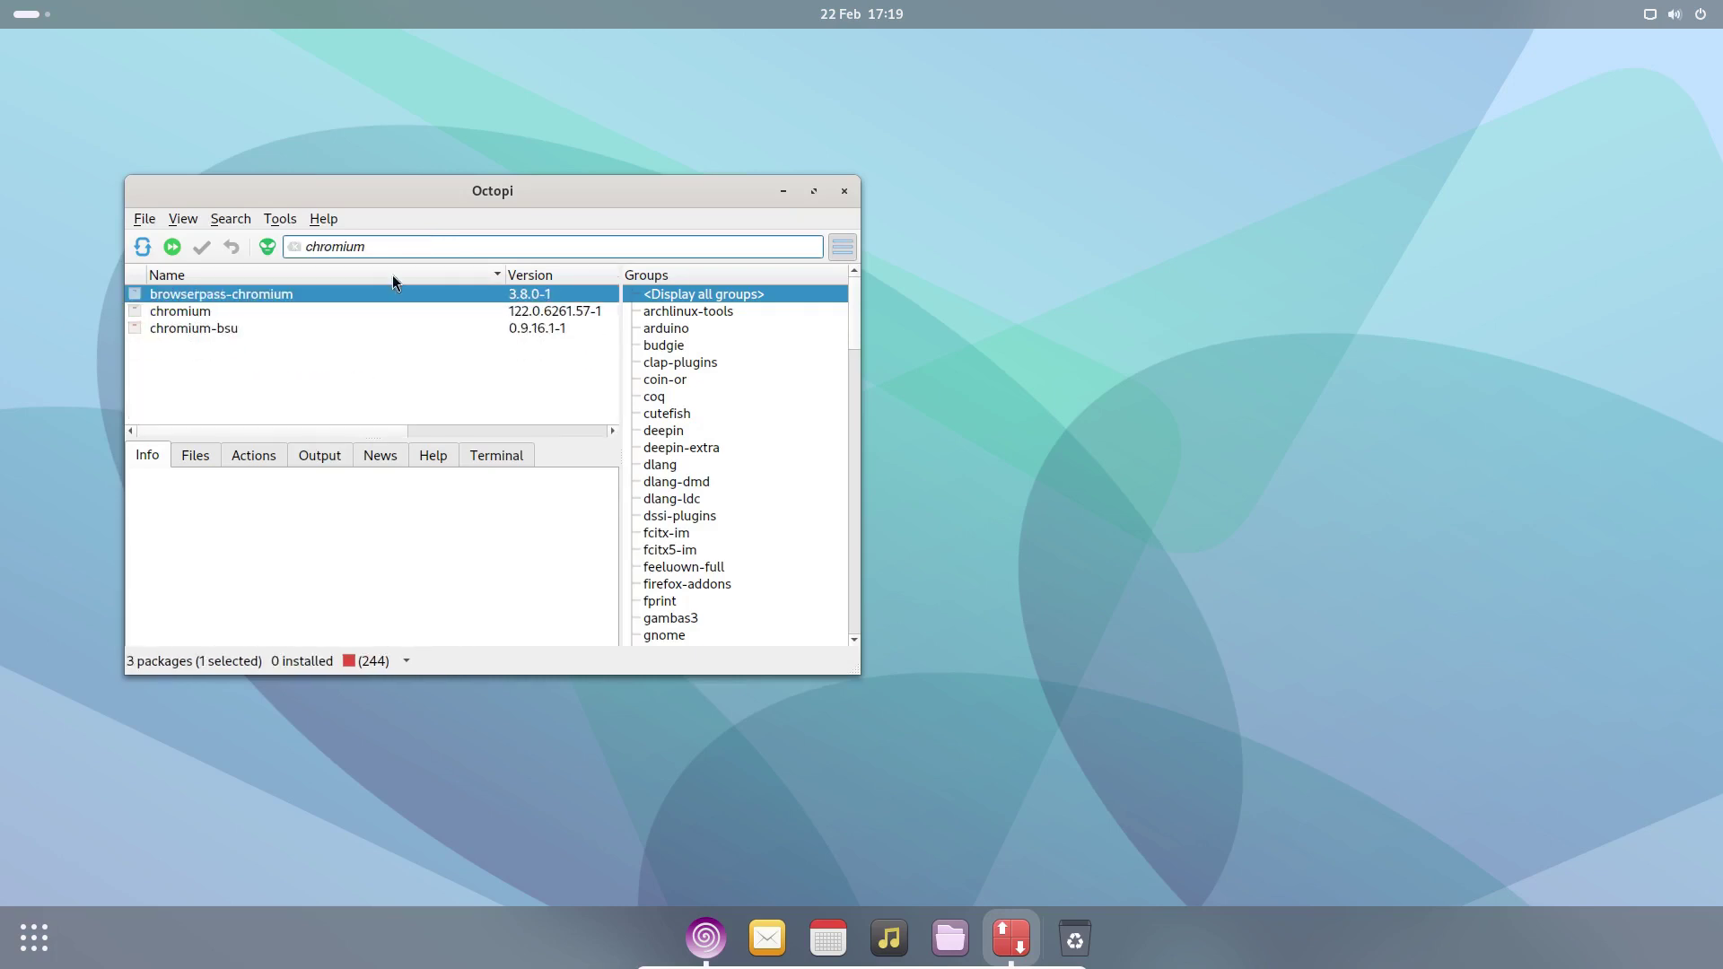
{"action": "left_click", "coordinate": [140, 309]}
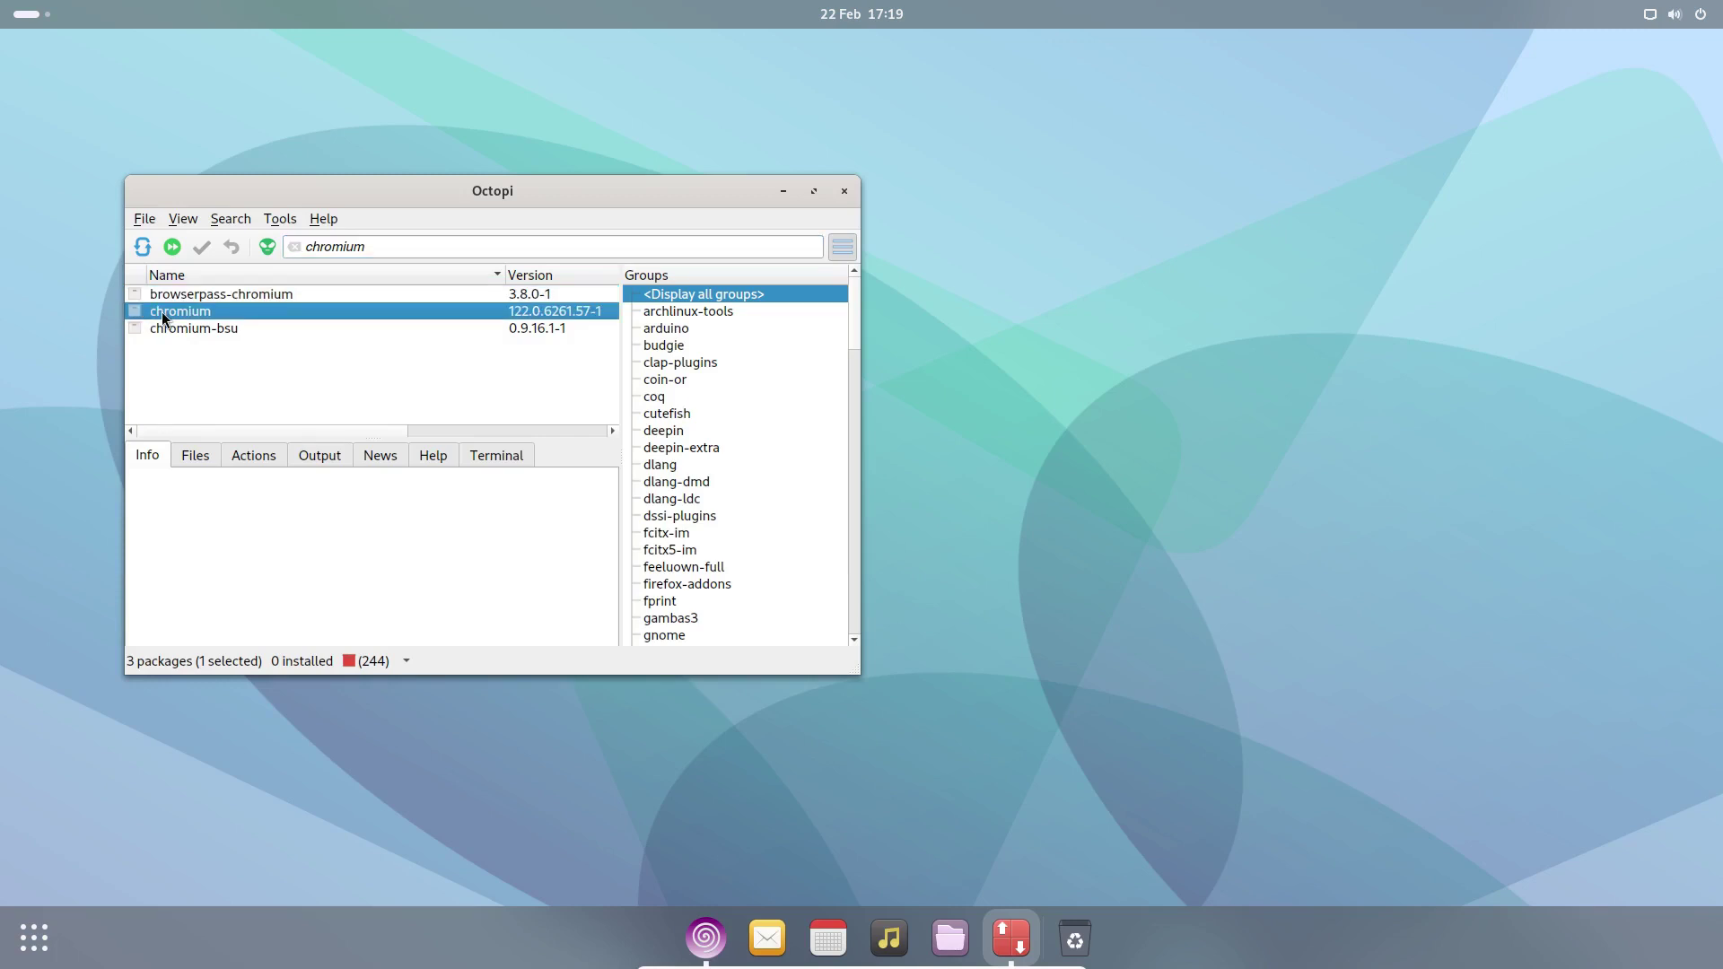
{"action": "right_click", "coordinate": [163, 314]}
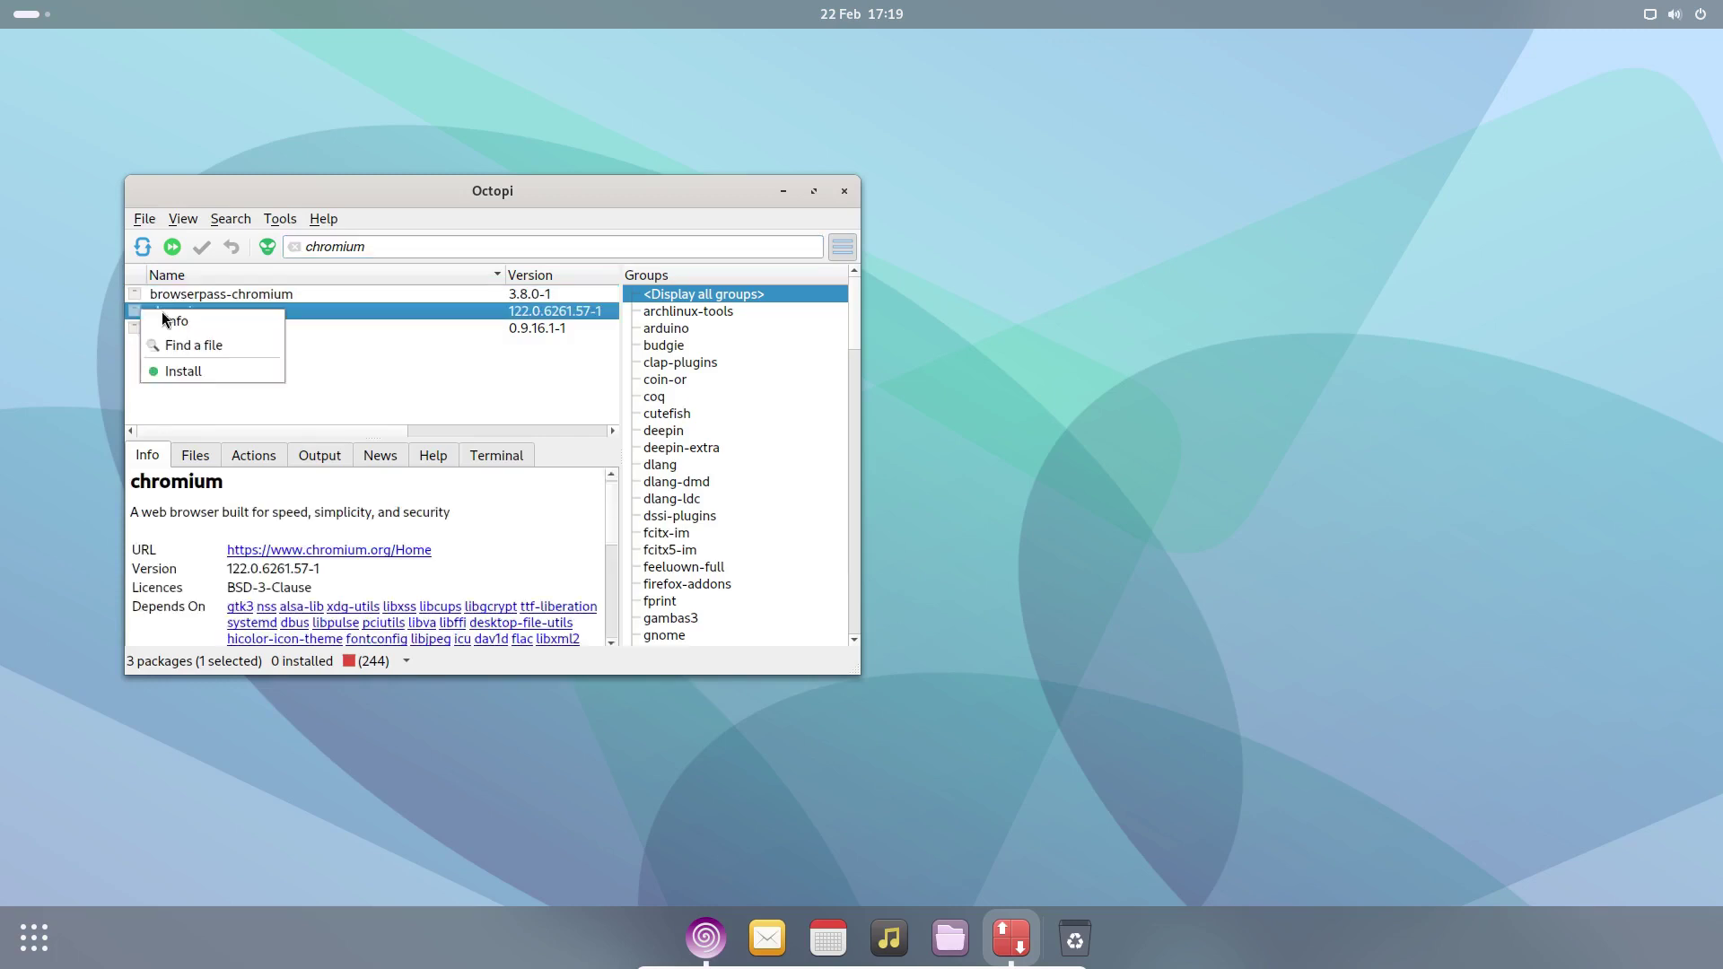
{"action": "left_click", "coordinate": [196, 369]}
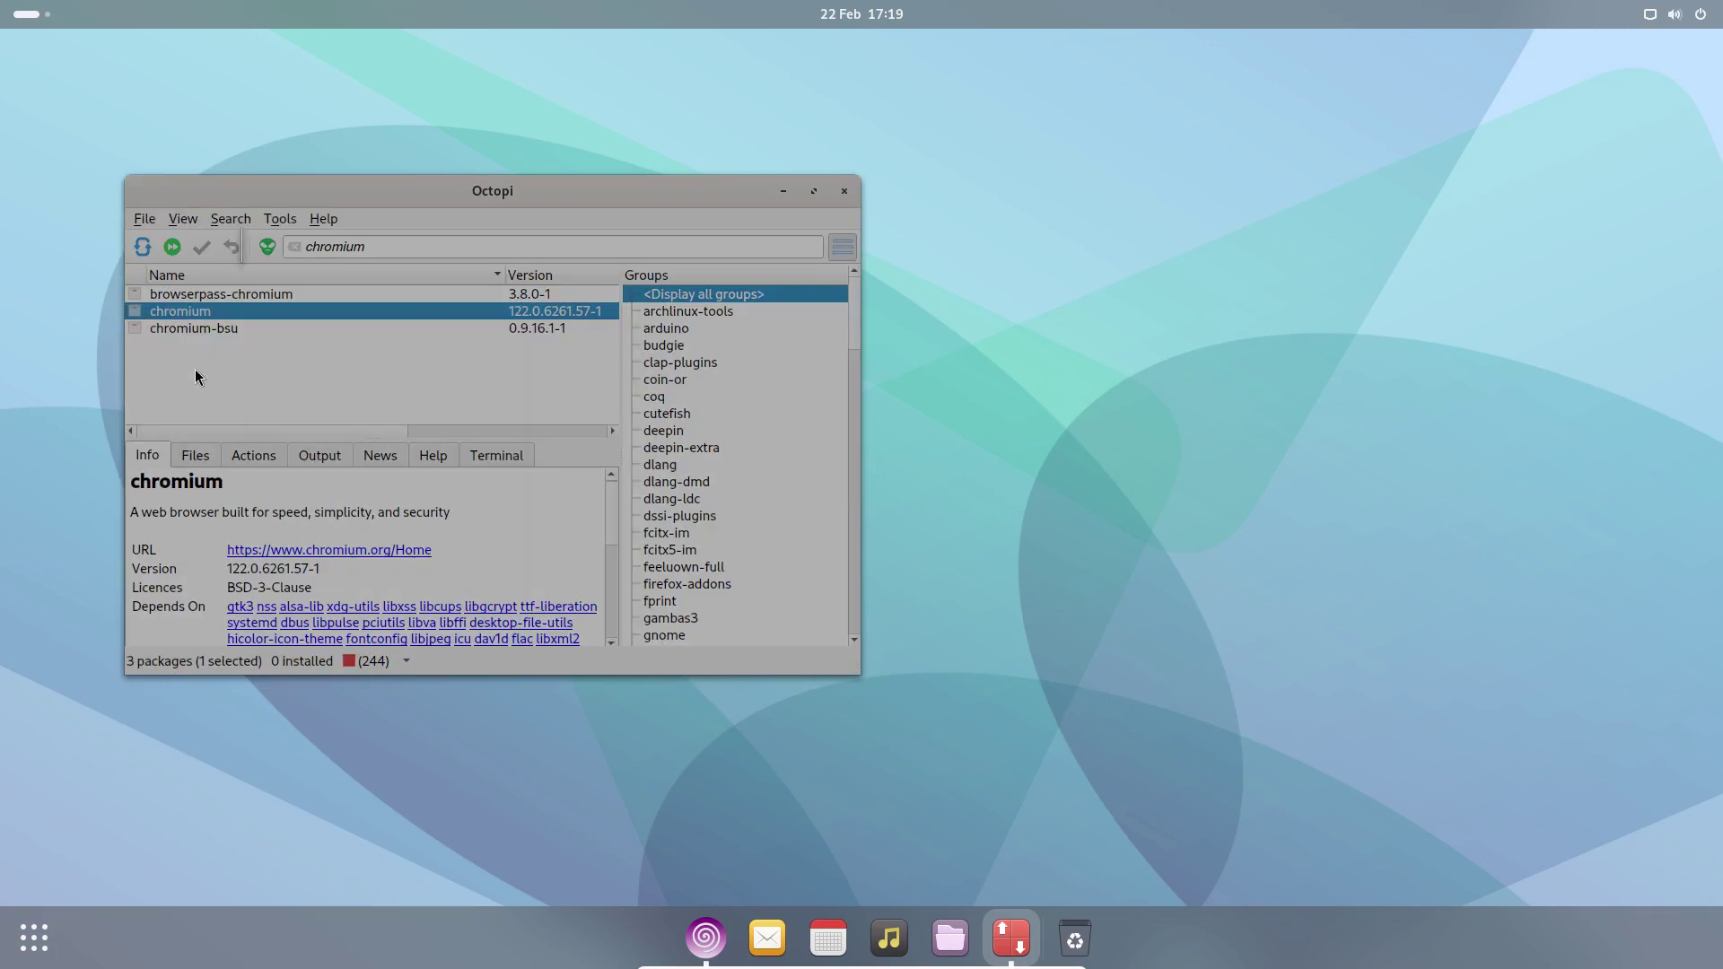
- Commit the chromium install, confirm retrieving 2 packages, and enter the administrator password
{"action": "left_click", "coordinate": [698, 602]}
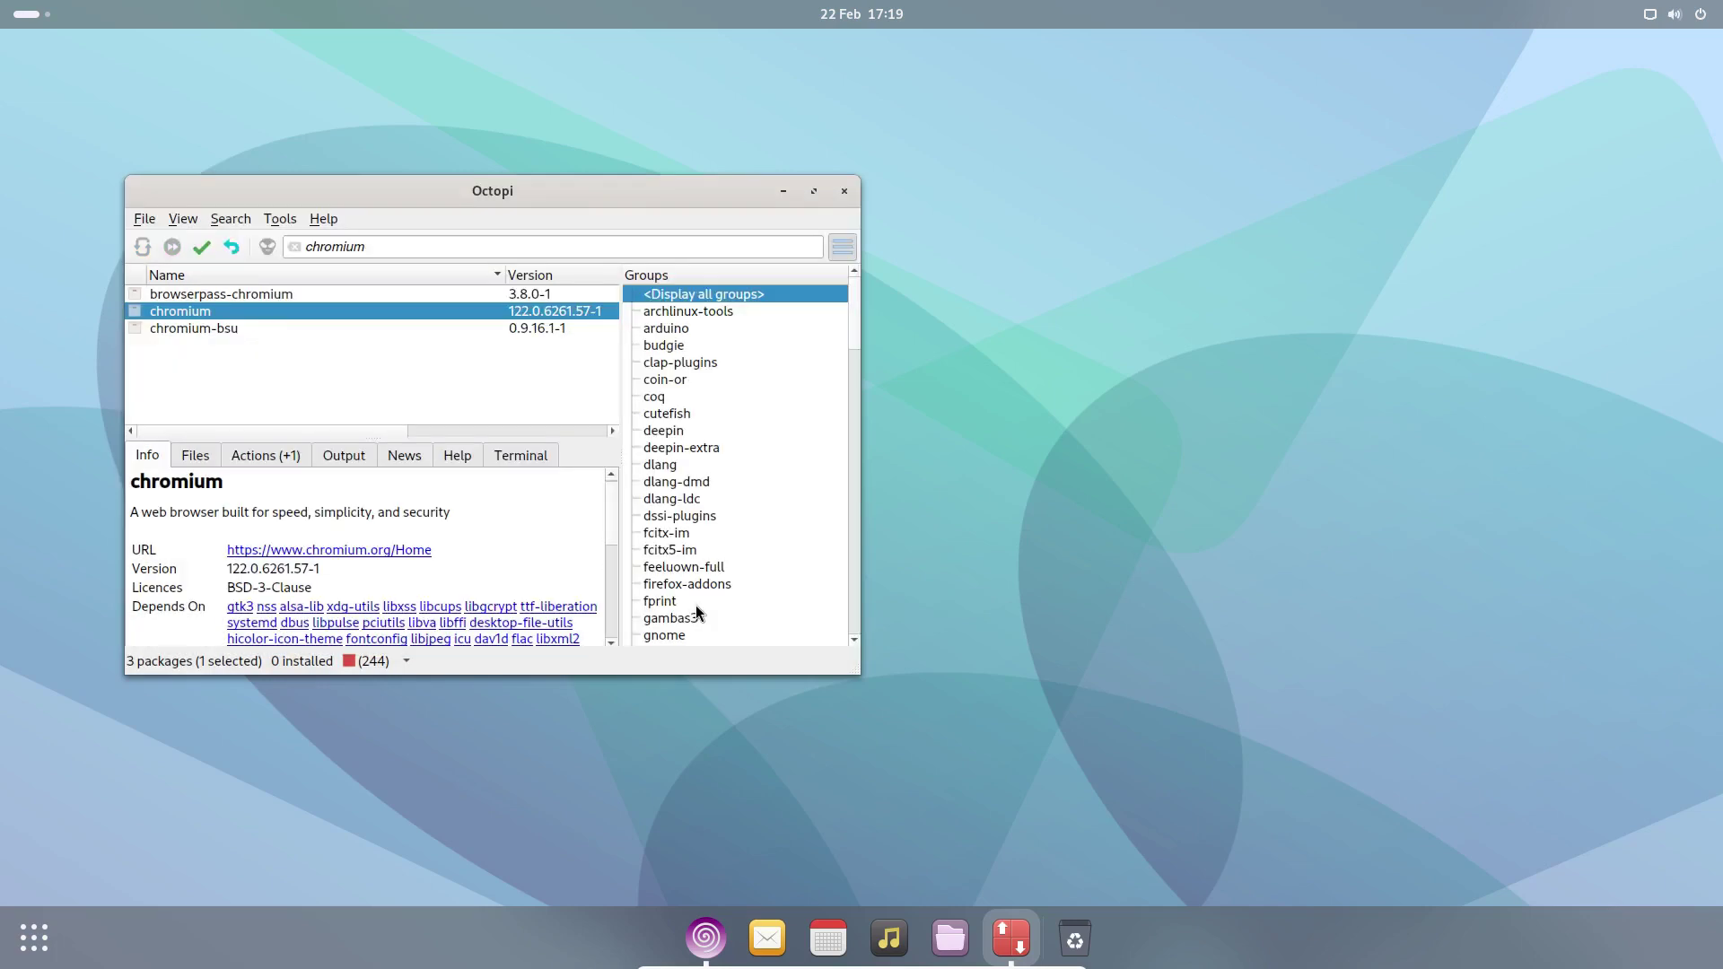
{"action": "left_click", "coordinate": [200, 246]}
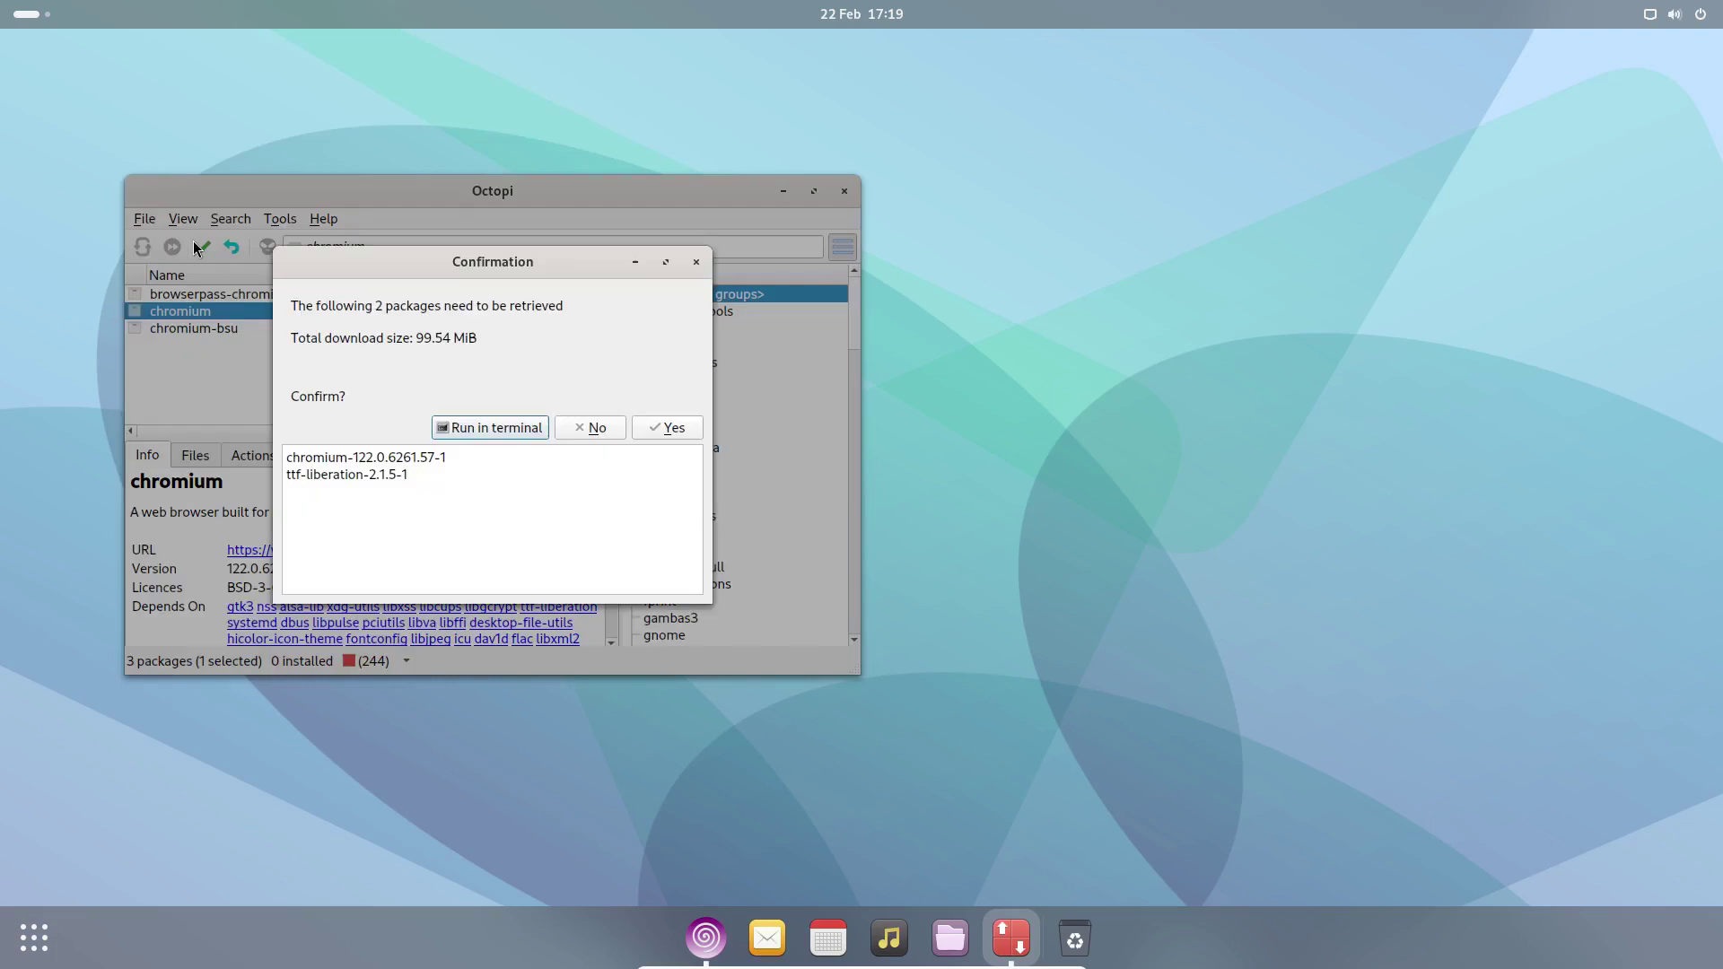
{"action": "left_click", "coordinate": [671, 428]}
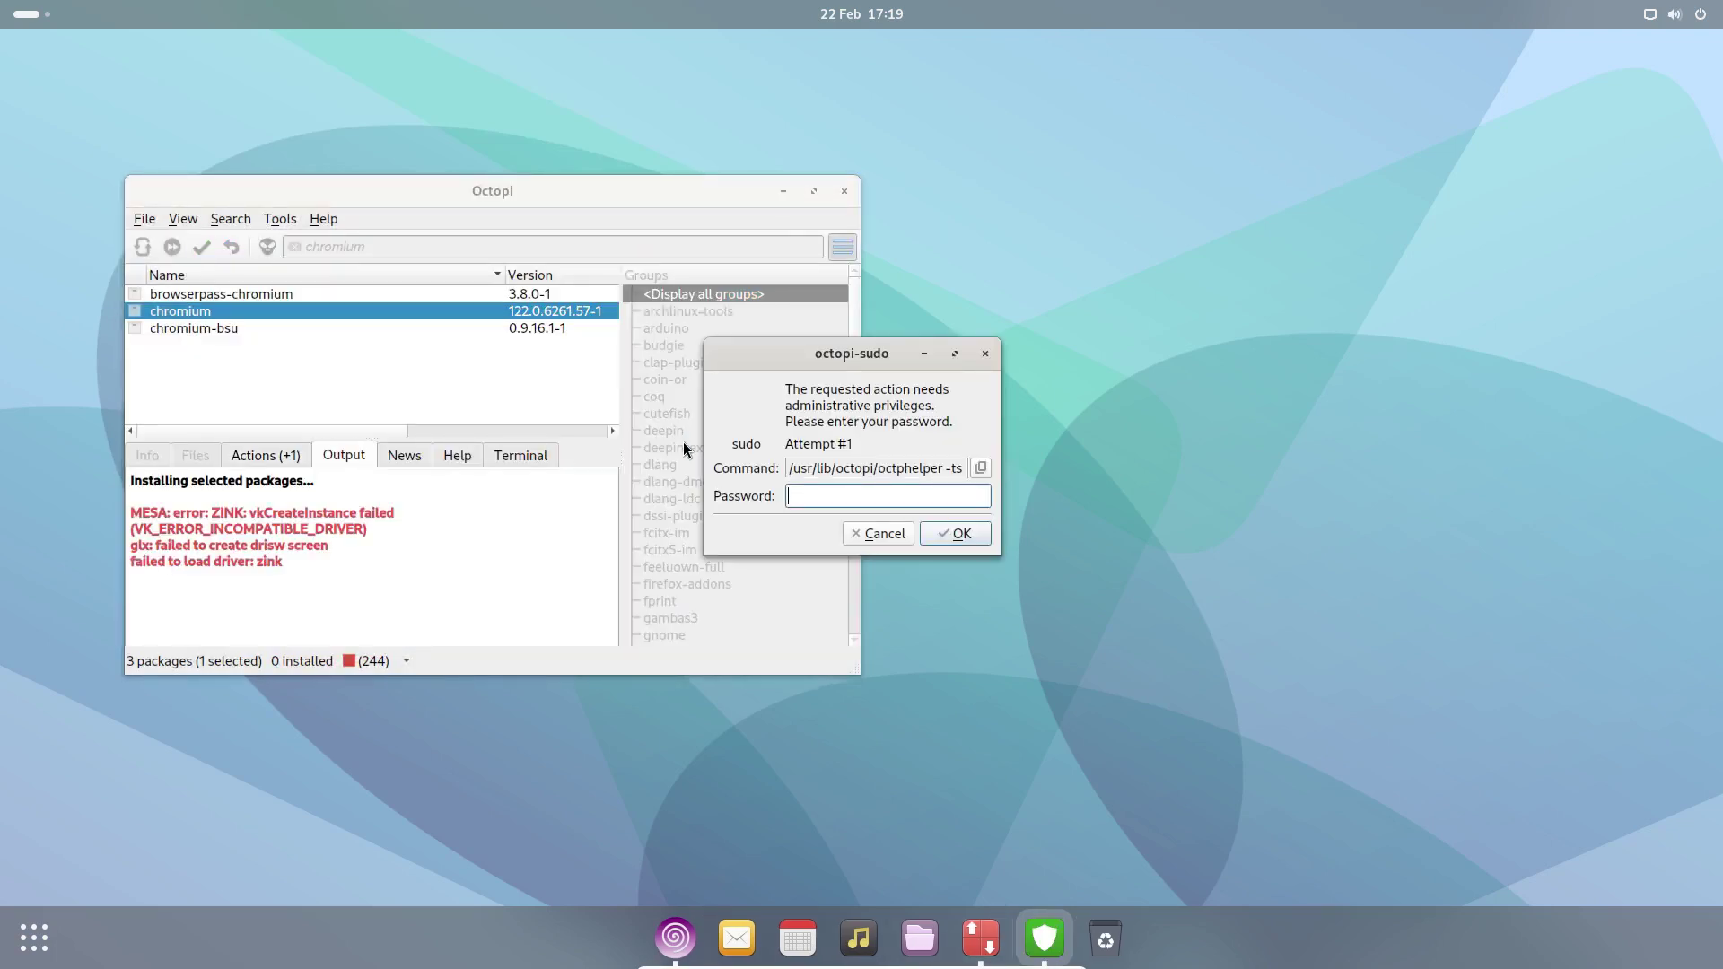
{"action": "type", "text": "•"}
{"action": "key", "text": "Return"}
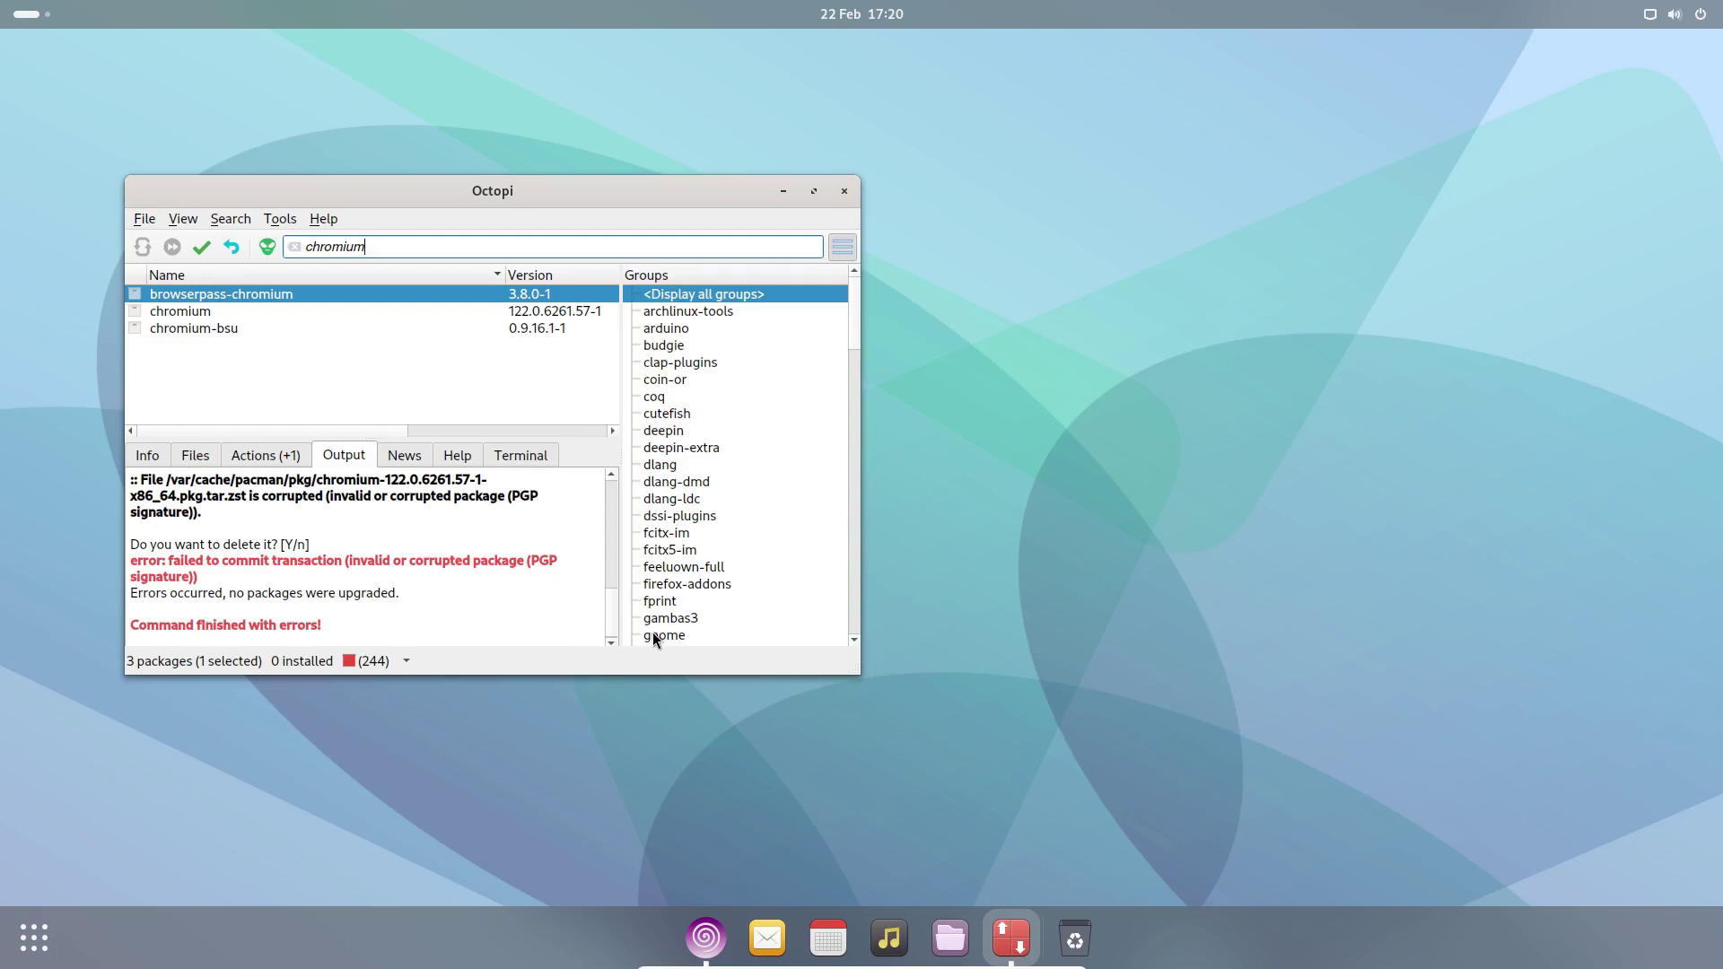
- Page through the app grid, then return to the Octopi window
{"action": "left_click", "coordinate": [34, 937]}
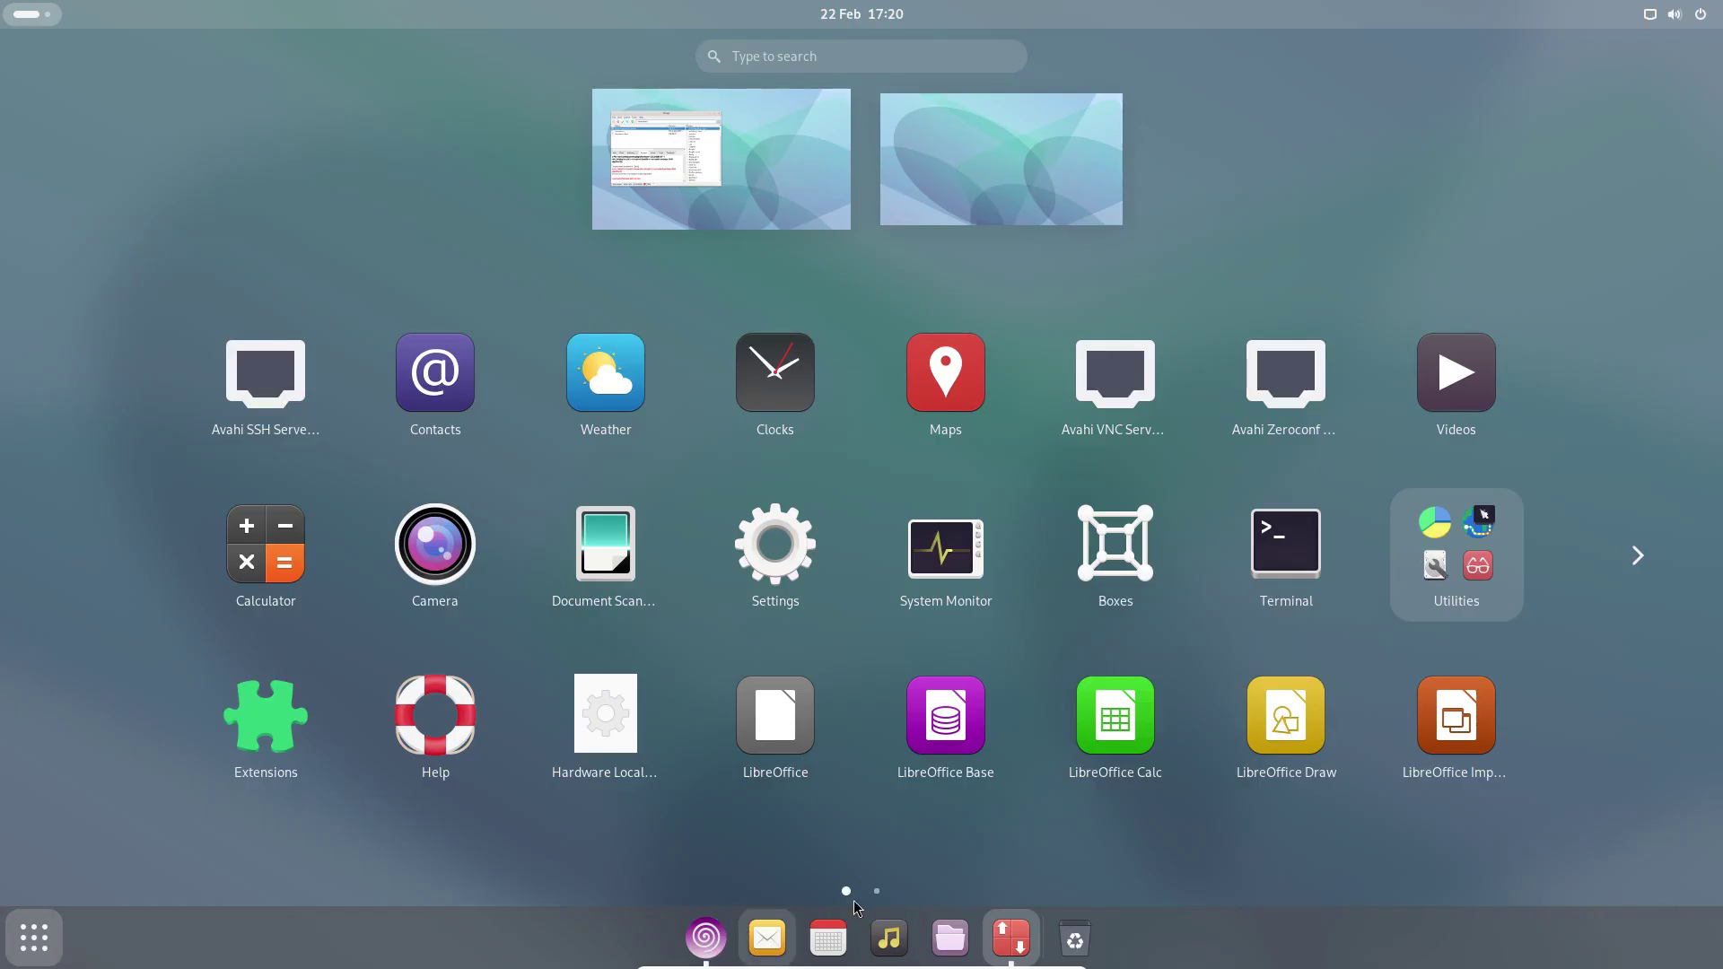
{"action": "left_click", "coordinate": [876, 892]}
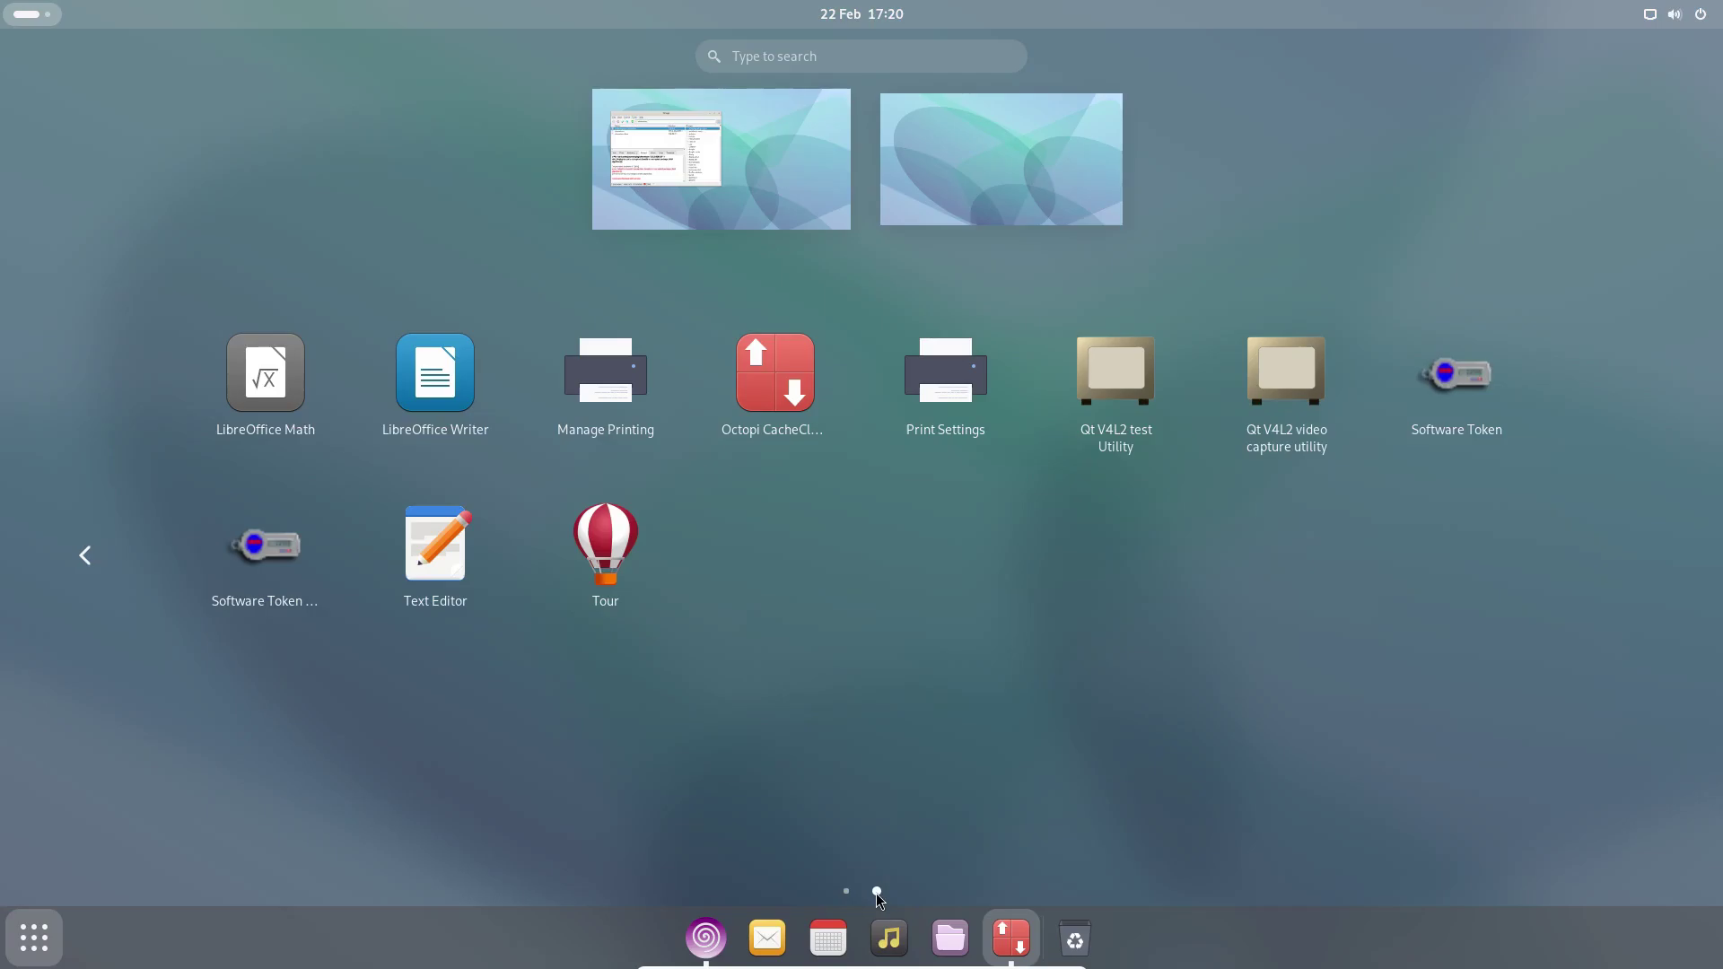
{"action": "left_click", "coordinate": [795, 582]}
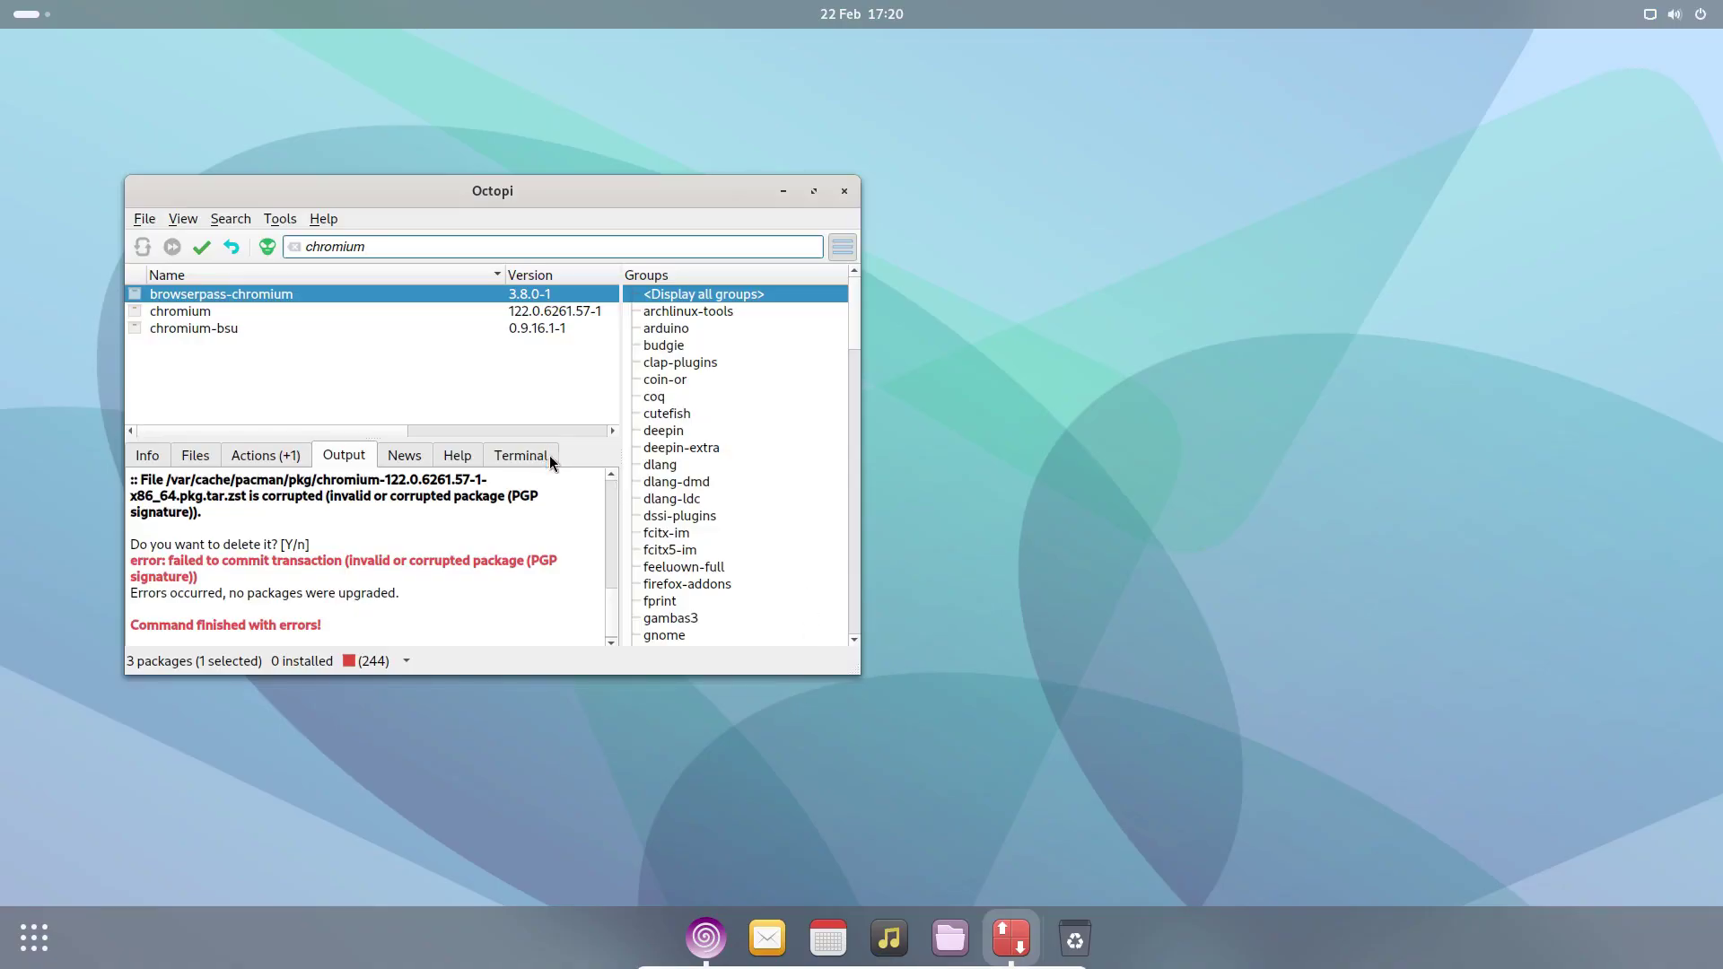
{"action": "scroll", "coordinate": [617, 549], "scroll_direction": "up", "scroll_amount": 4}
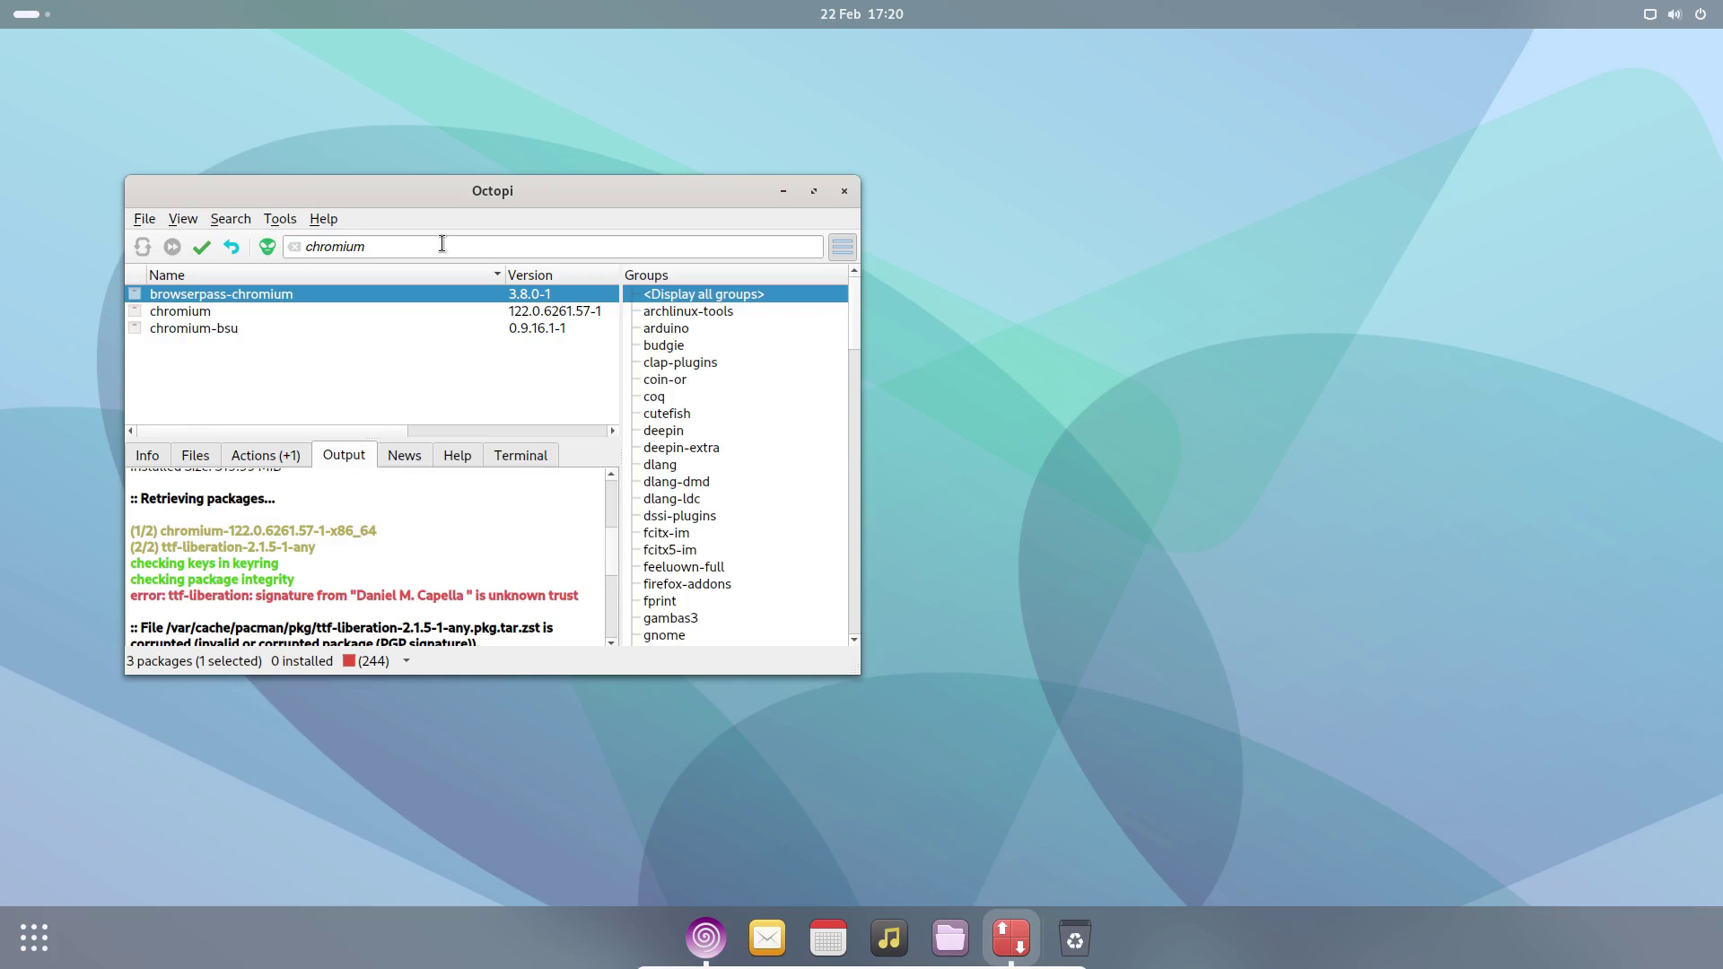
- Replace the search with firefox, mark it for installation, and tick pulseaudio as optional dependency
{"action": "left_click_drag", "start_coordinate": [440, 245], "coordinate": [129, 247]}
{"action": "type", "text": "firefox"}
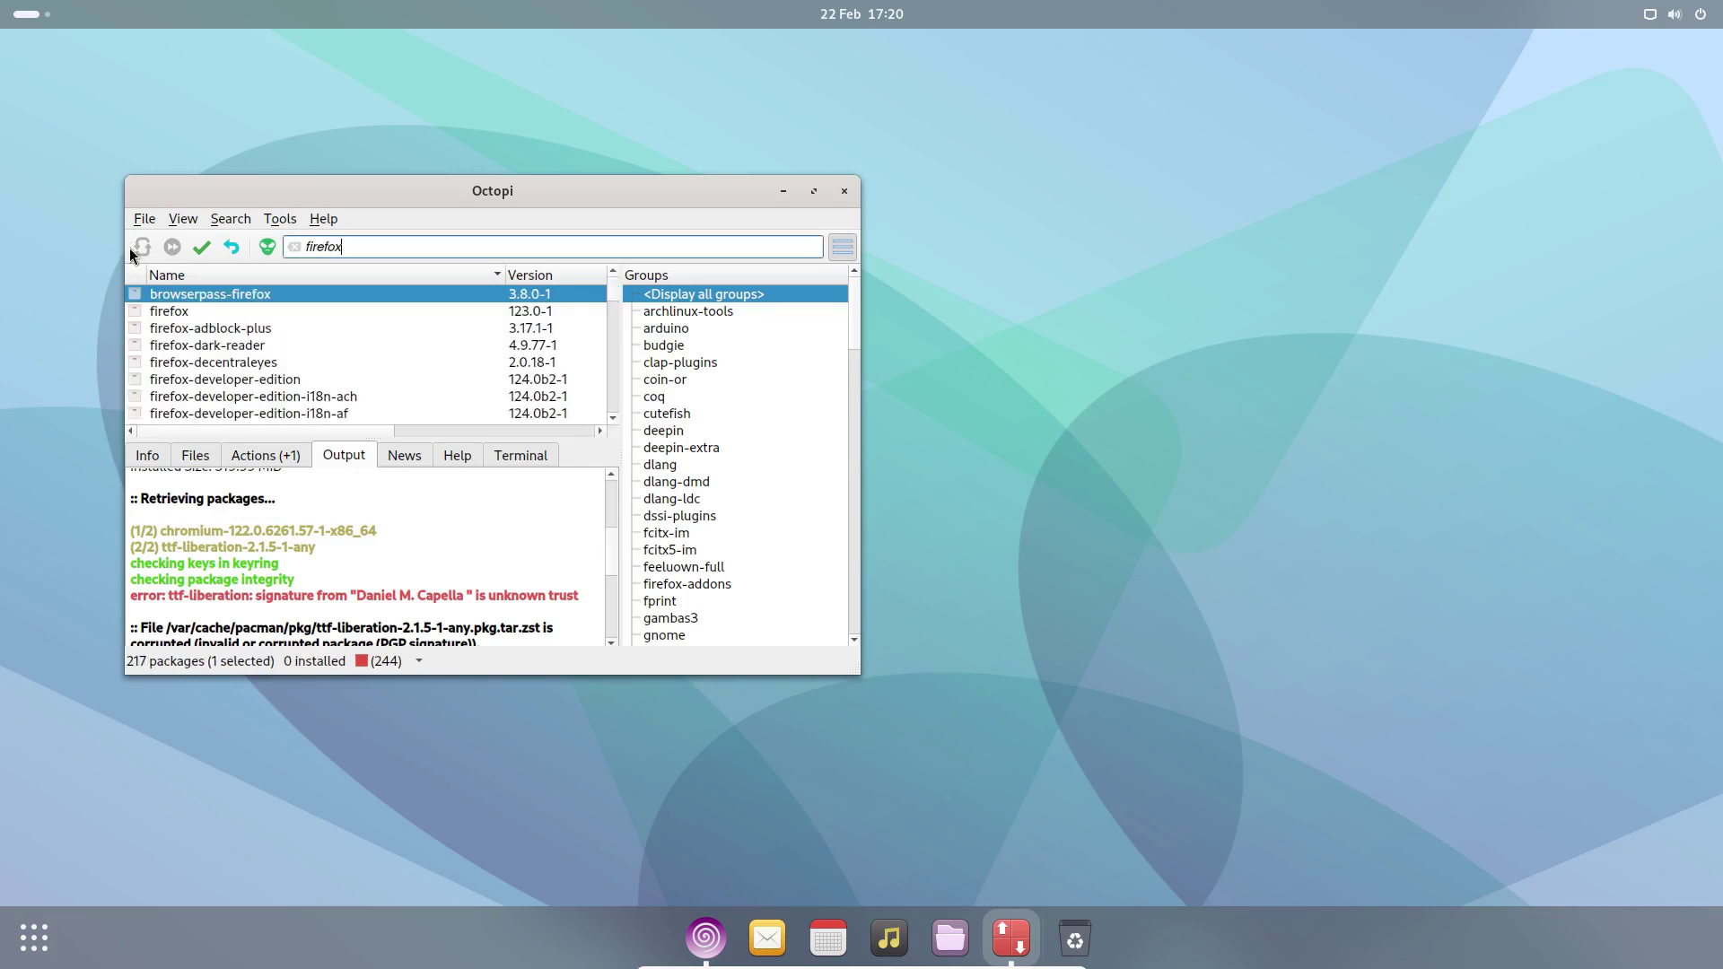
{"action": "left_click", "coordinate": [162, 314]}
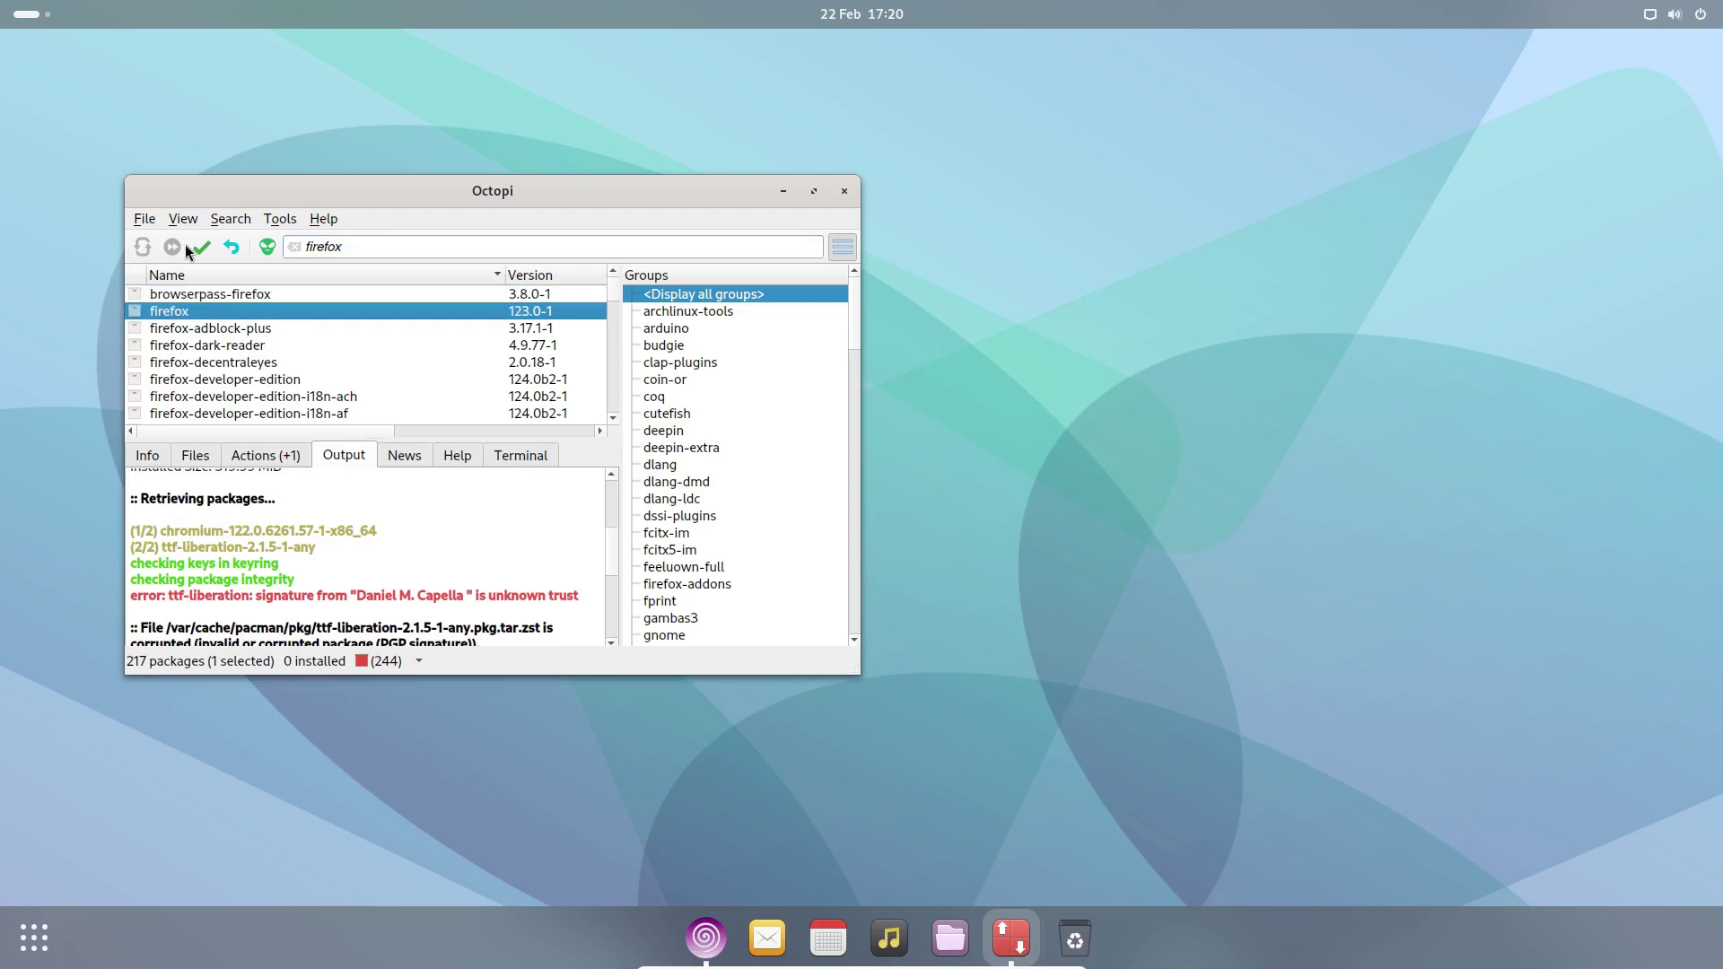
{"action": "right_click", "coordinate": [208, 311]}
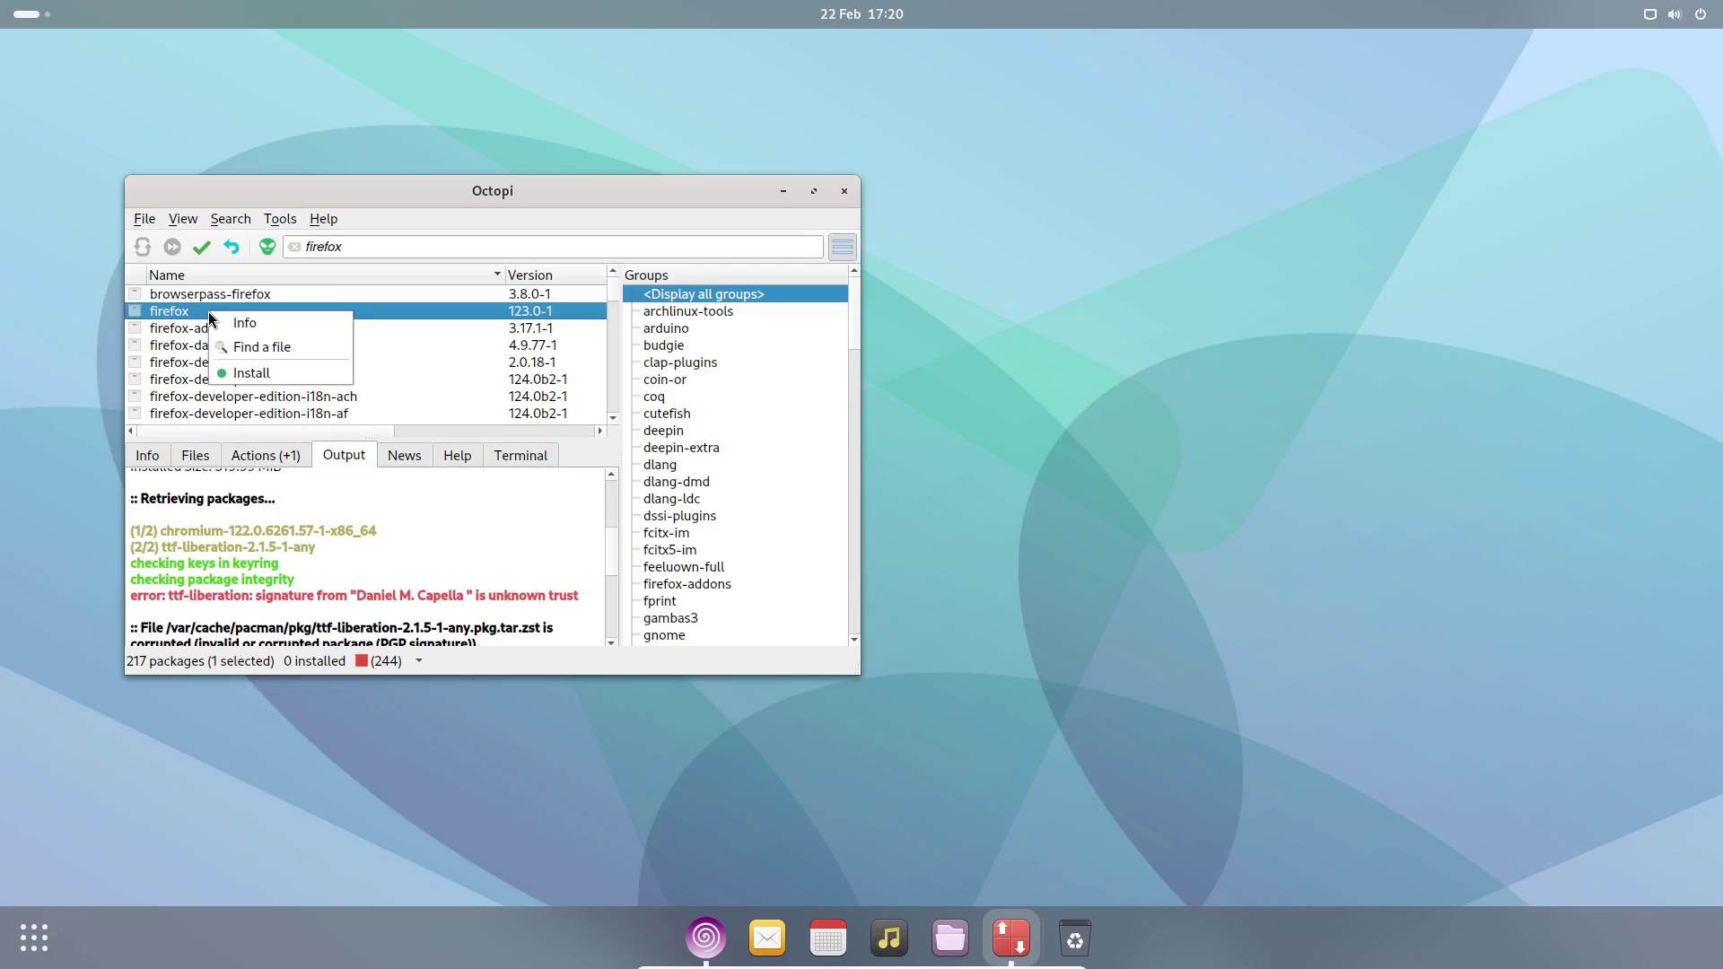
{"action": "left_click", "coordinate": [258, 373]}
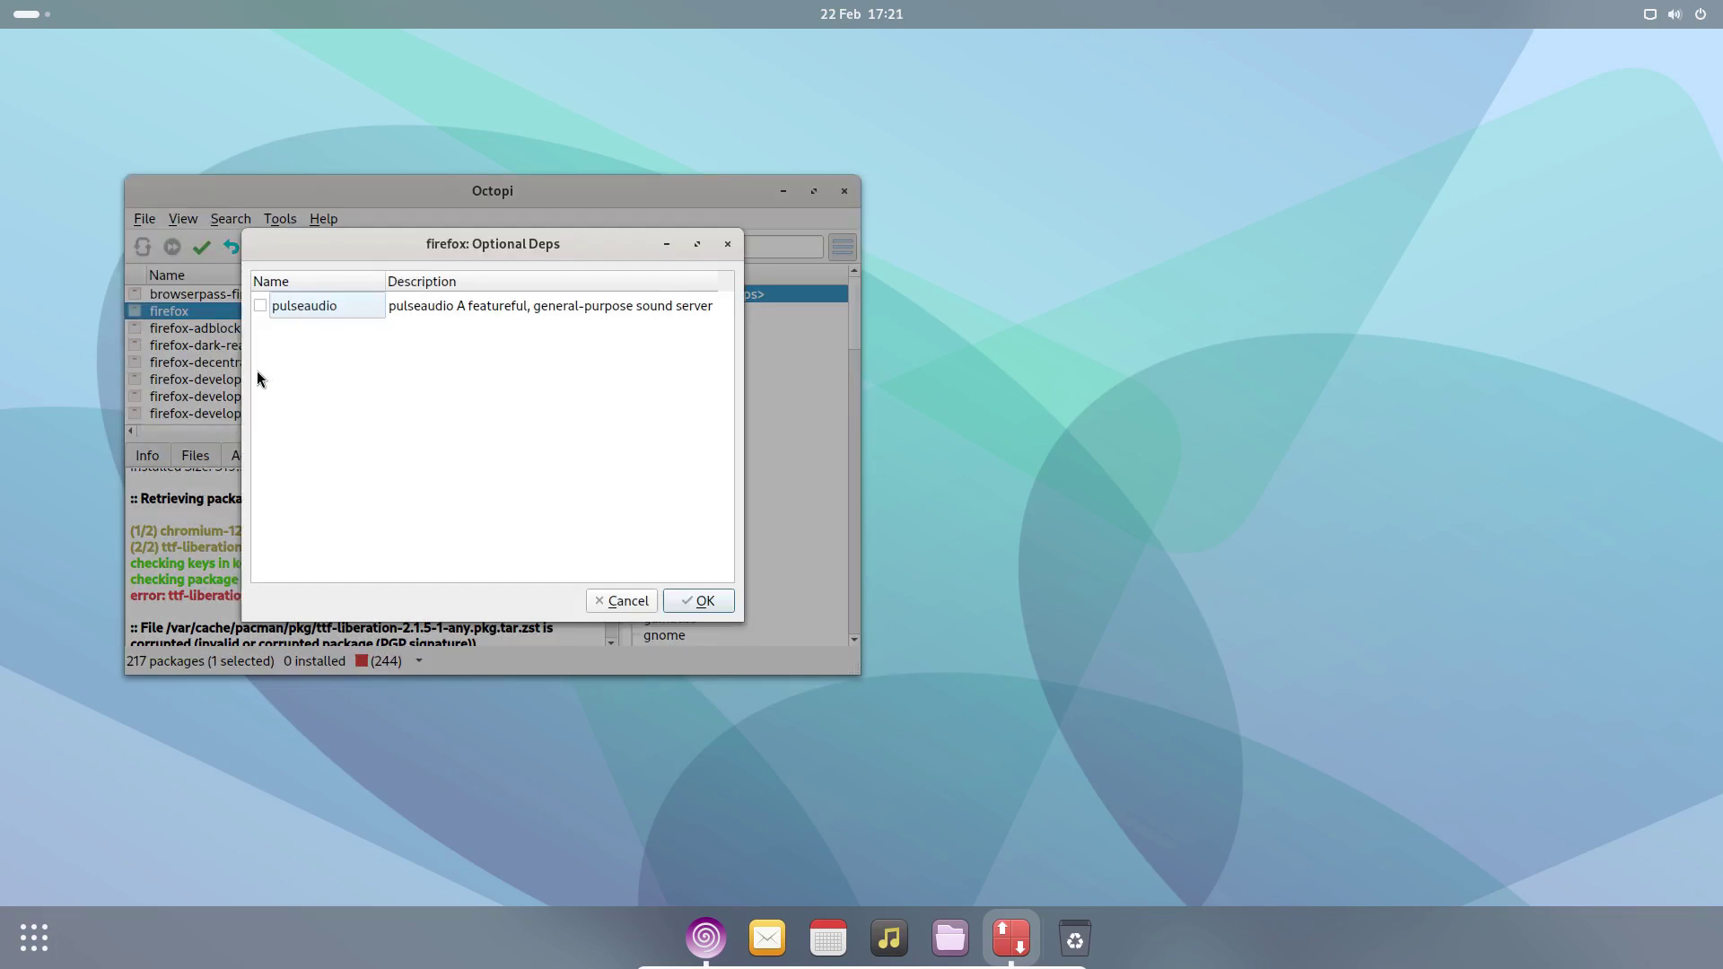
{"action": "left_click", "coordinate": [259, 306]}
- Confirm the optional dependency, commit the firefox install, and agree to retrieve five packages
{"action": "left_click", "coordinate": [703, 599]}
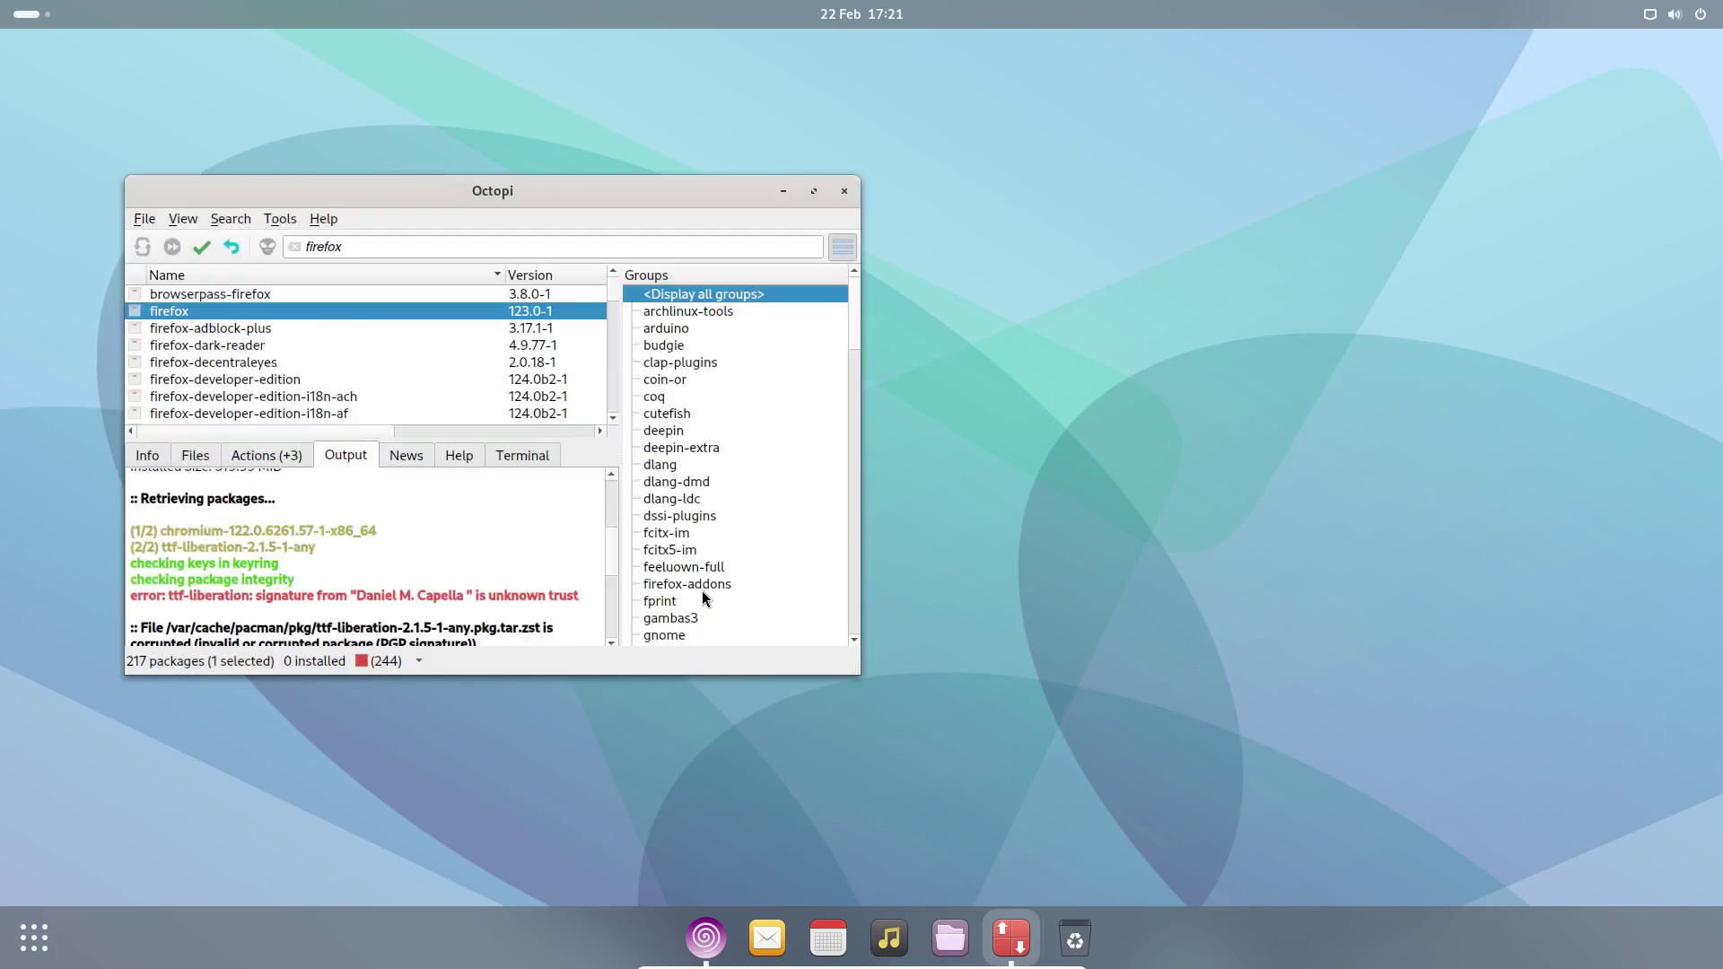
{"action": "left_click", "coordinate": [201, 246]}
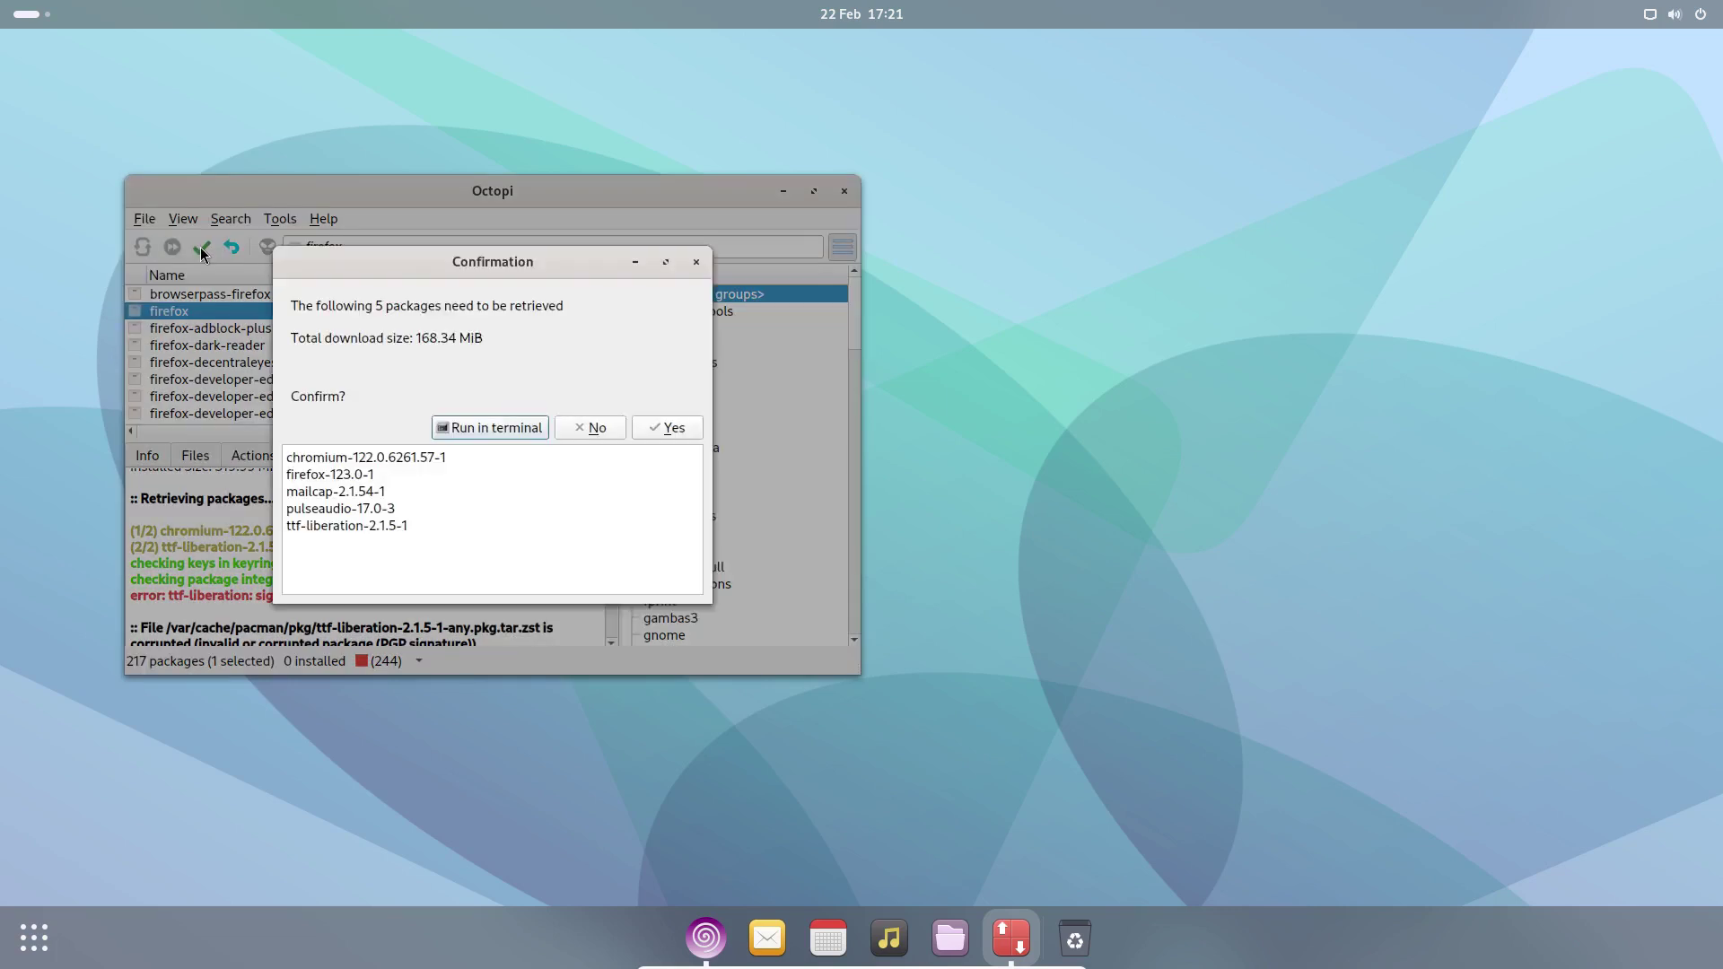
{"action": "left_click", "coordinate": [675, 430]}
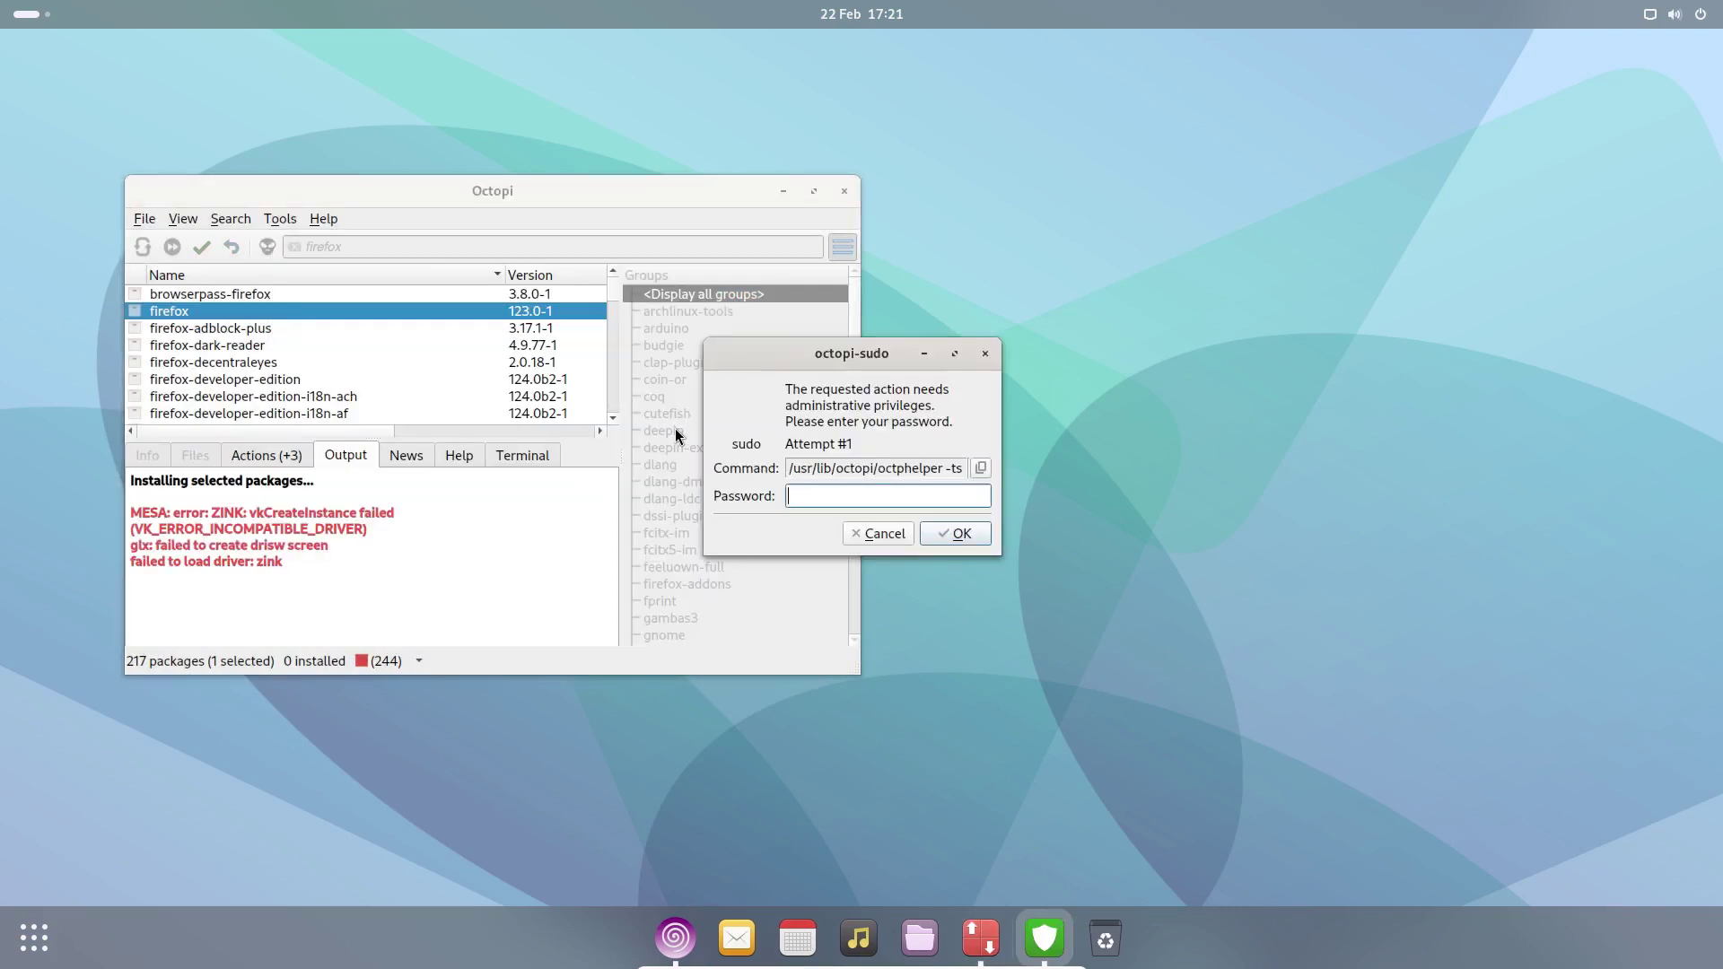
{"action": "key", "text": "Escape"}
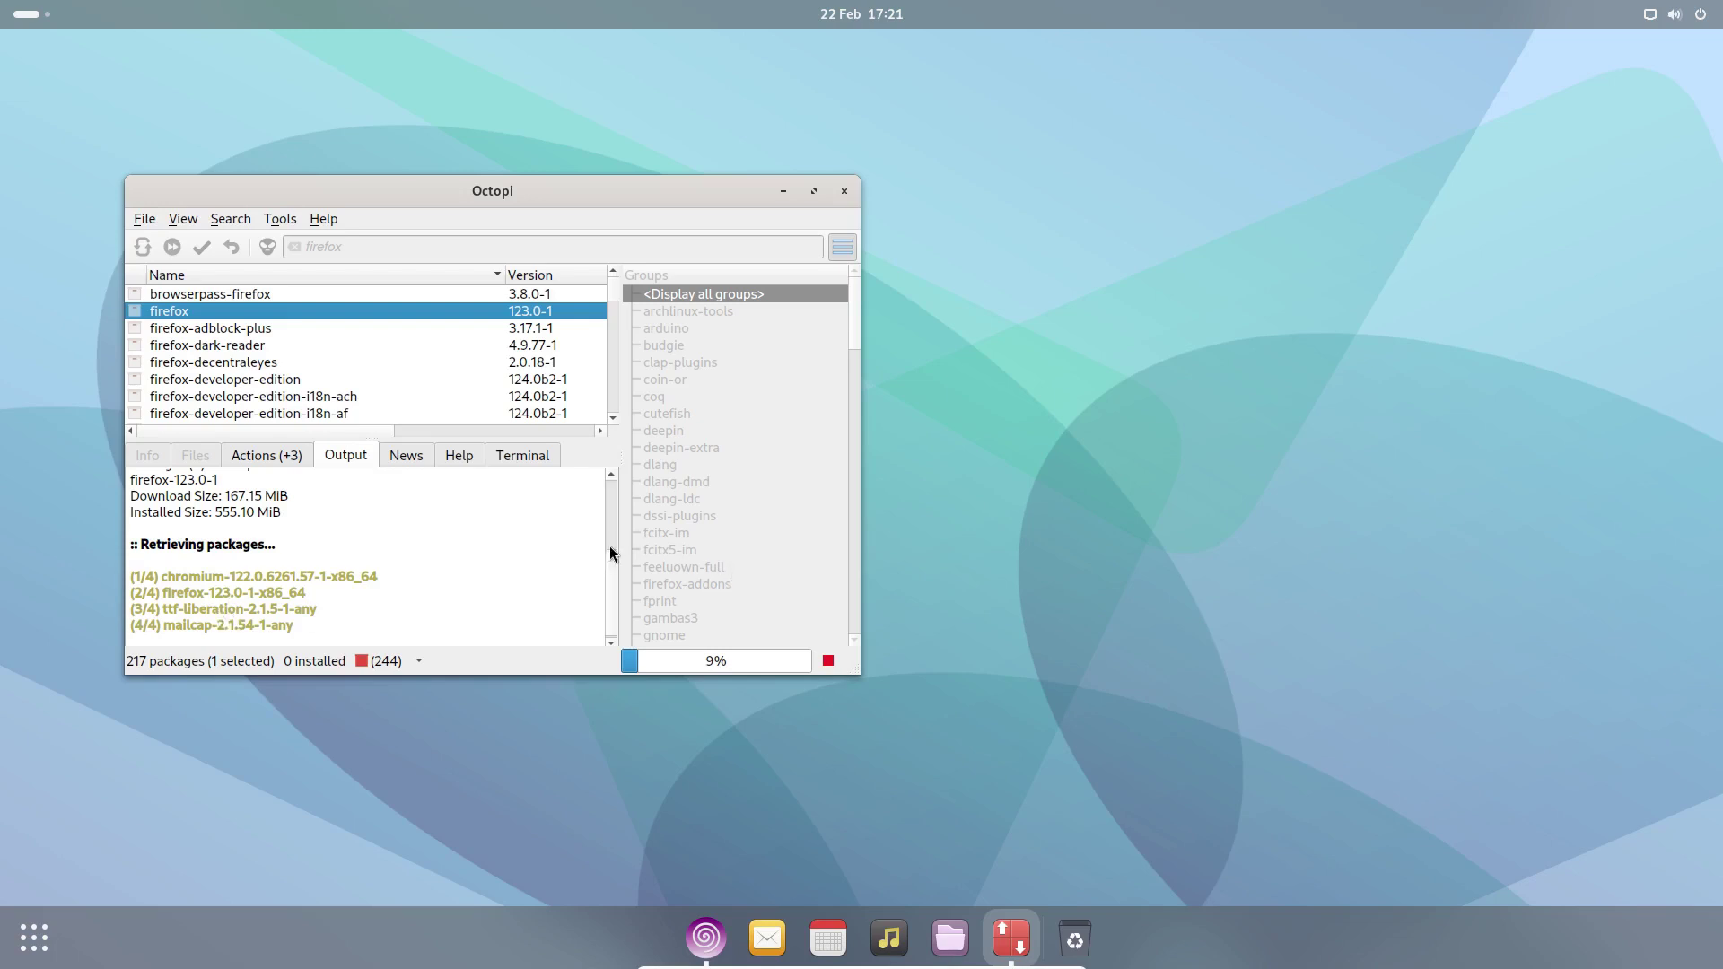
- Answer y to delete the corrupted mailcap package in the output
{"action": "scroll", "coordinate": [610, 517], "scroll_direction": "up", "scroll_amount": 2}
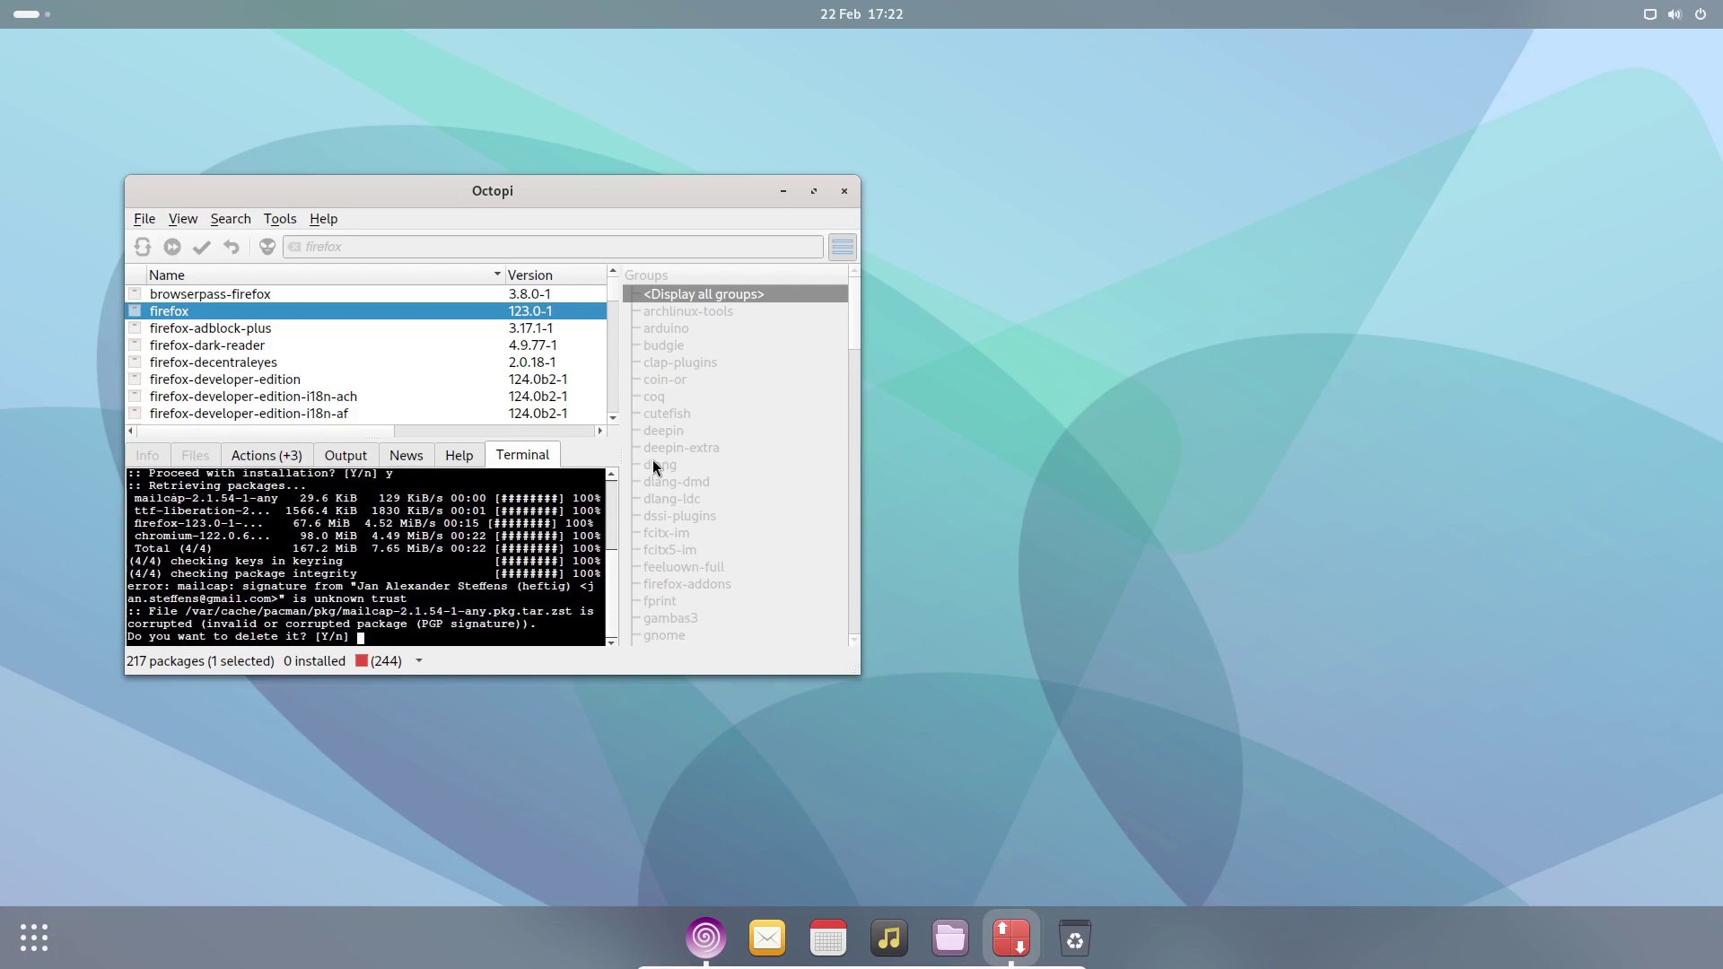
{"action": "type", "text": "y"}
{"action": "key", "text": "Return"}
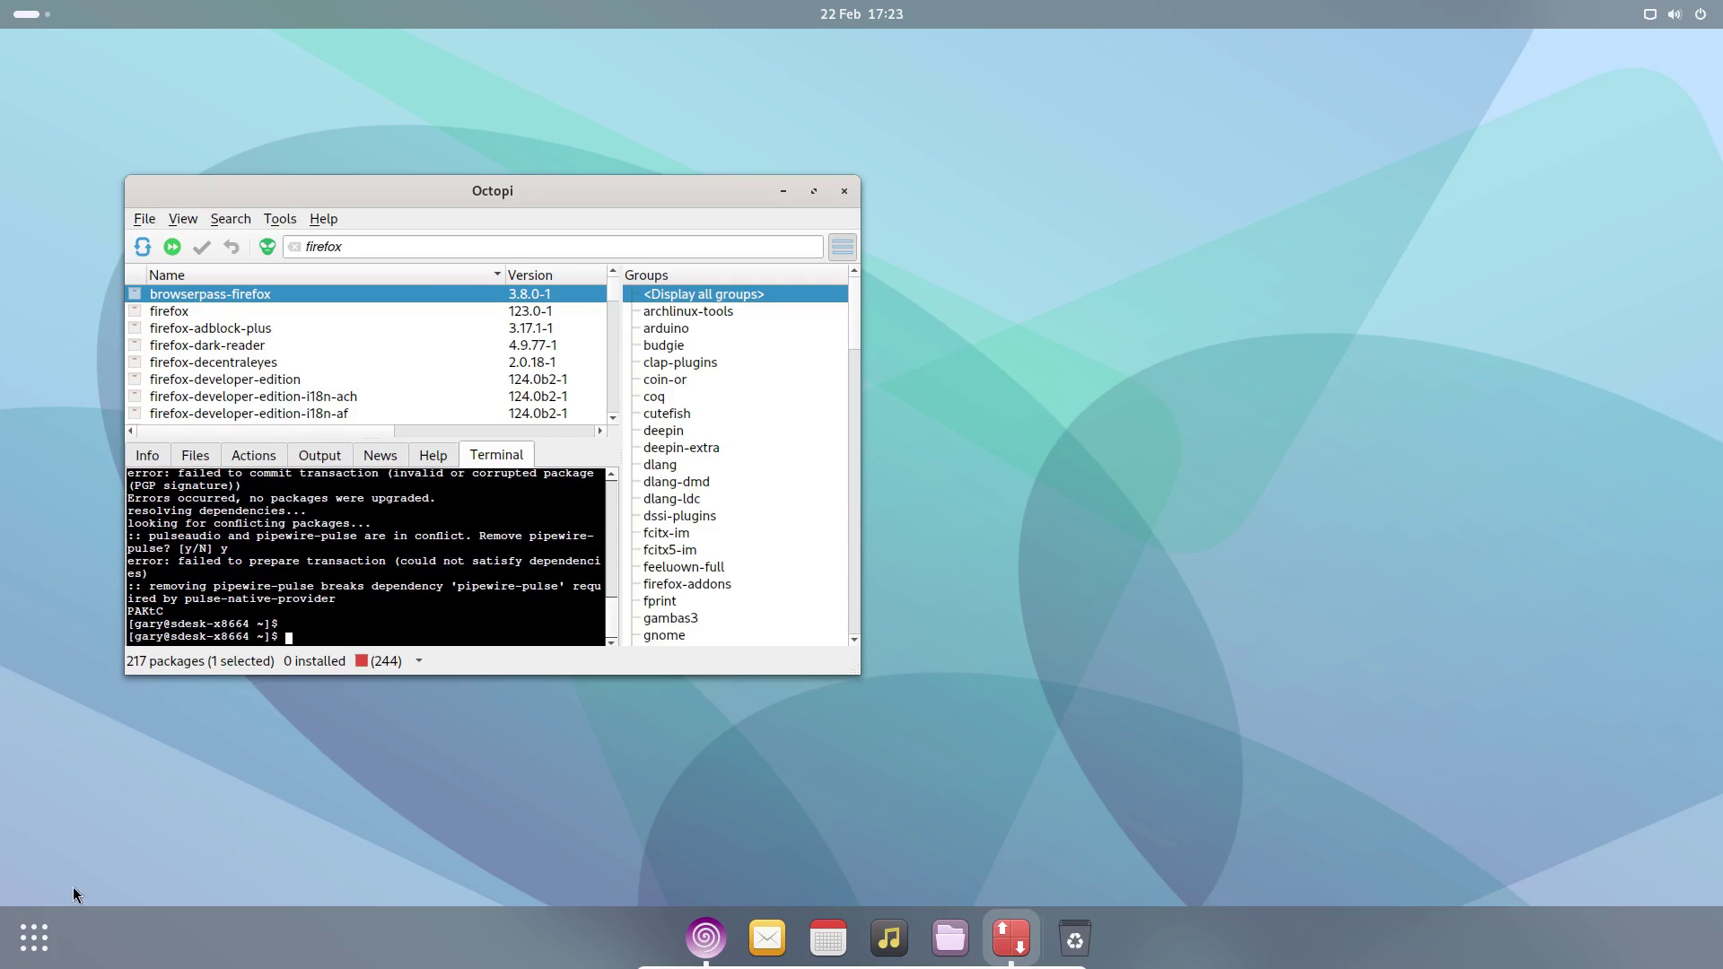
- Search the application grid for firefox, finding nothing, and clear the search
{"action": "left_click", "coordinate": [43, 949]}
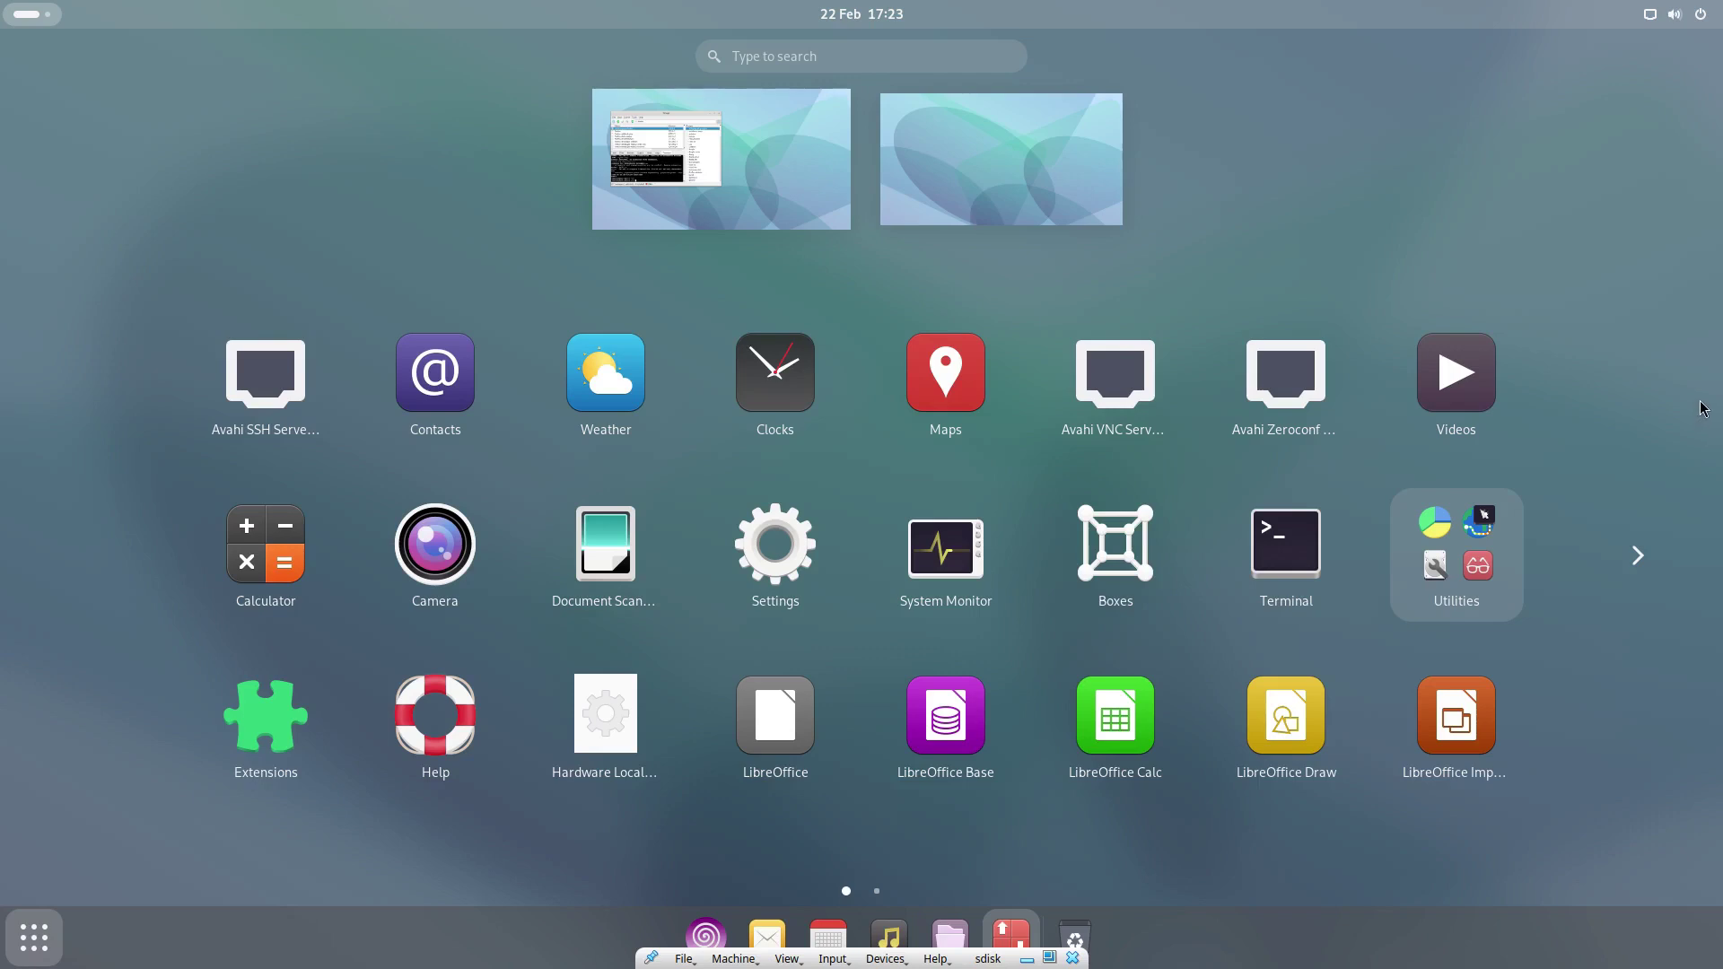
{"action": "left_click", "coordinate": [1645, 566]}
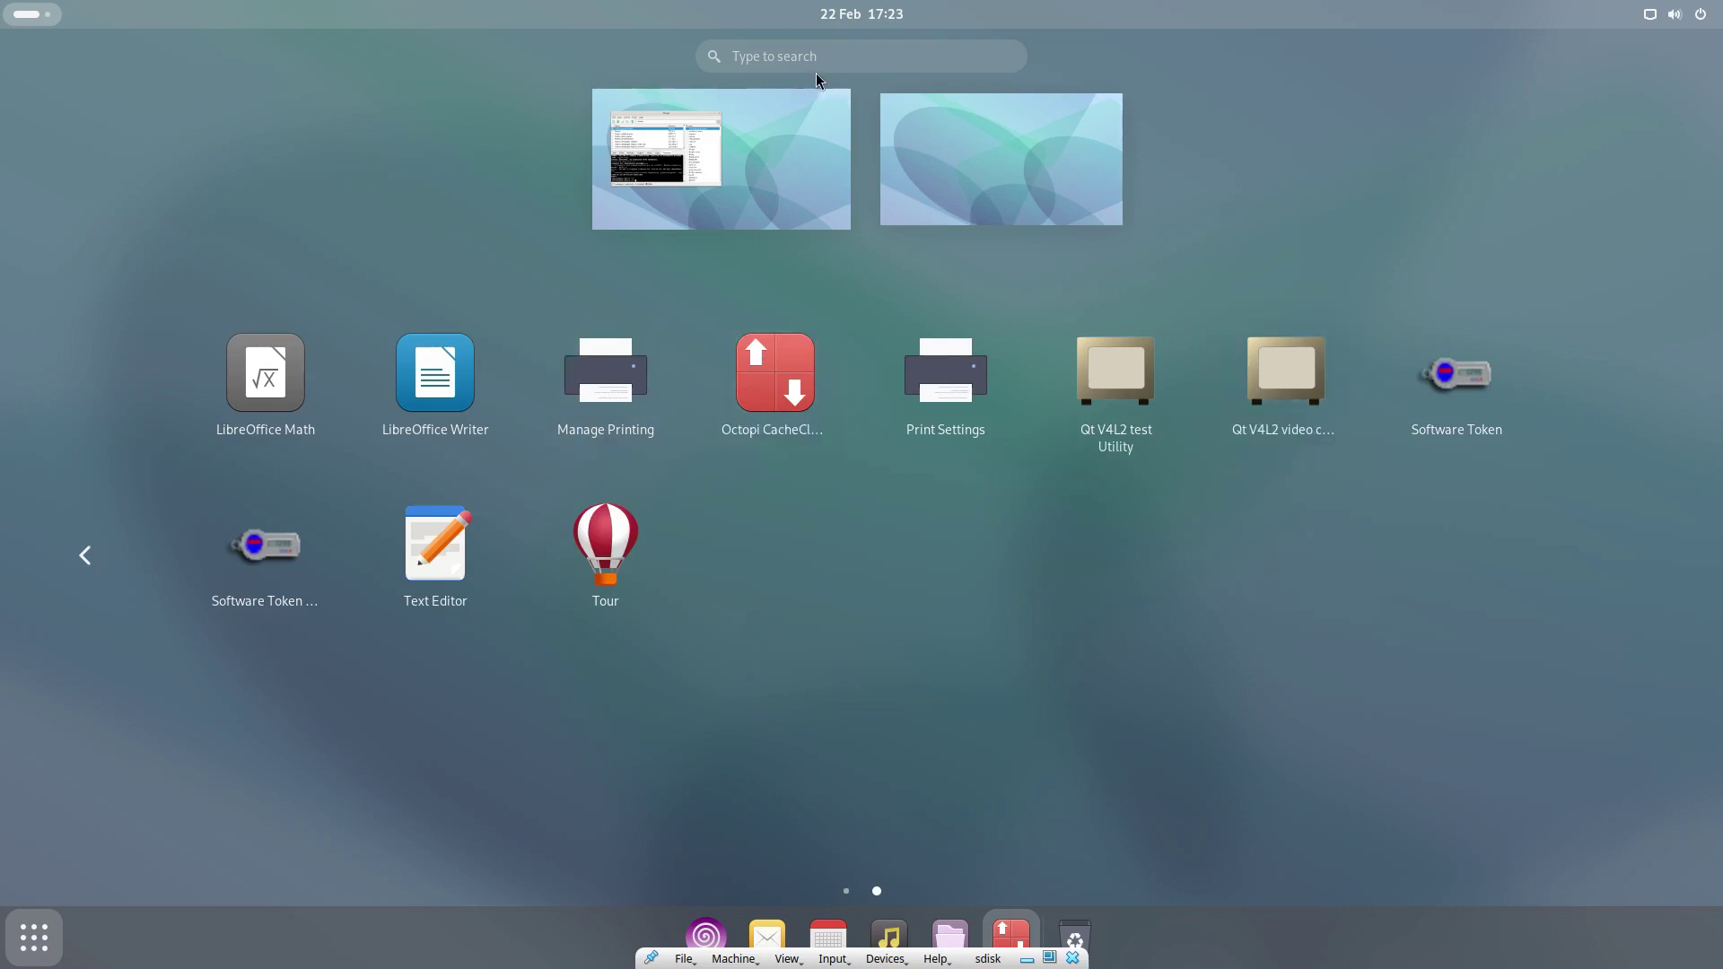
{"action": "type", "text": "firefox"}
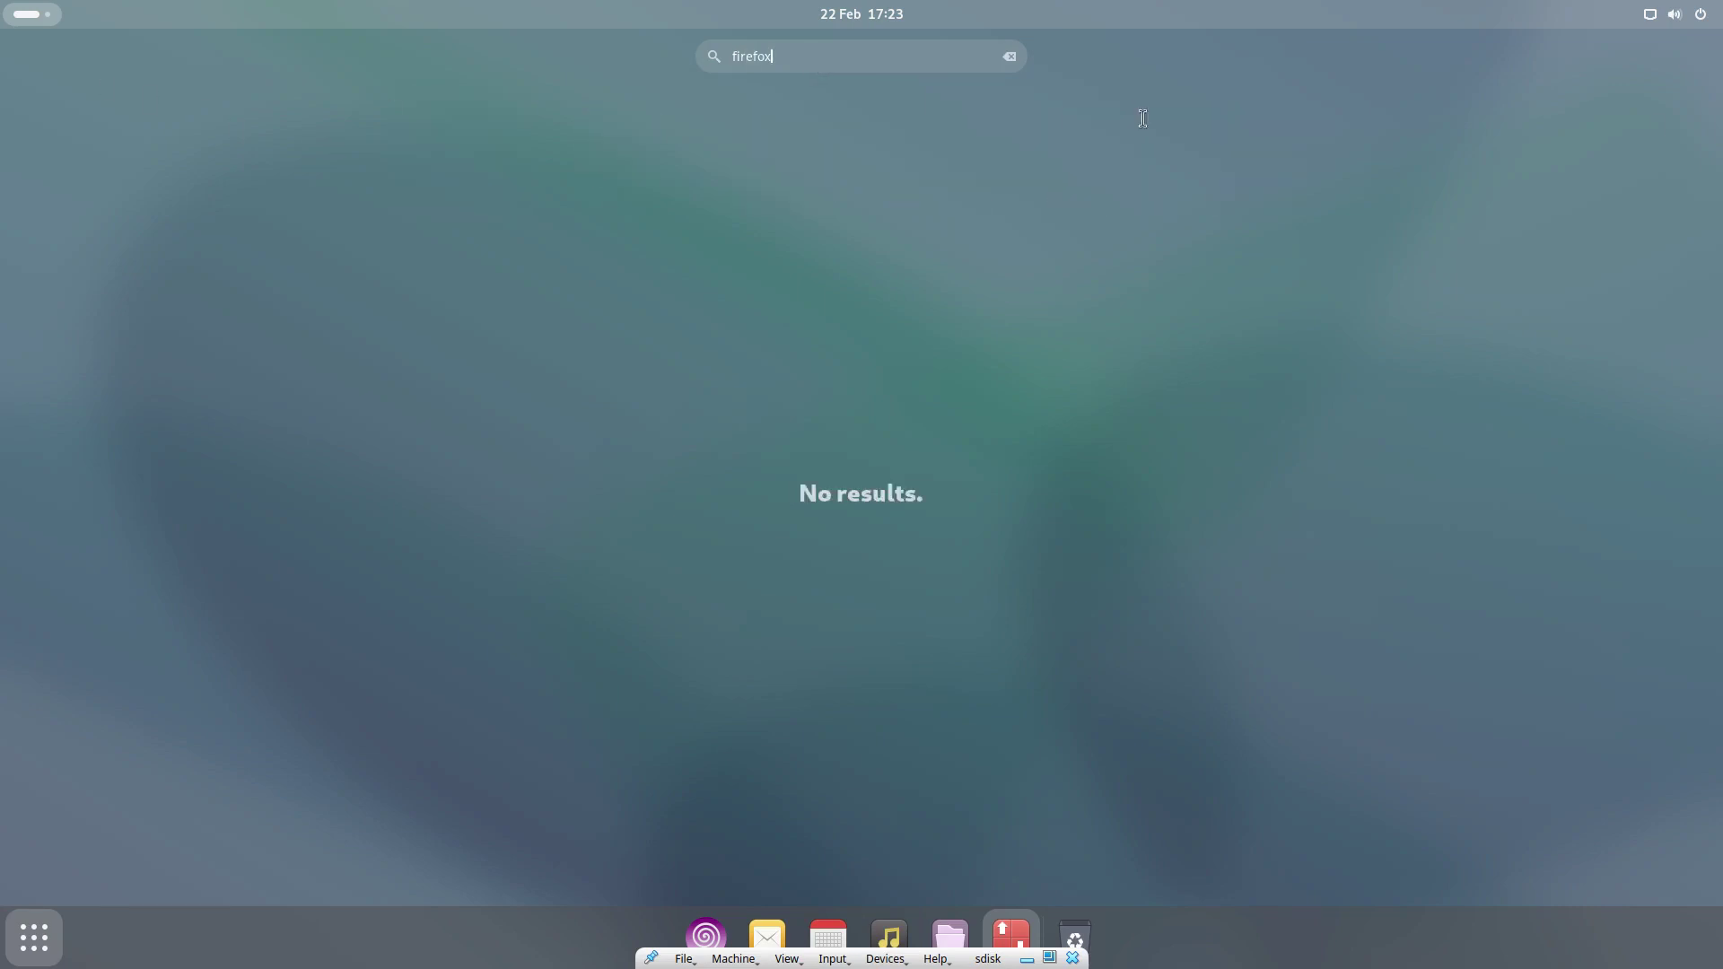
{"action": "key", "text": "Escape"}
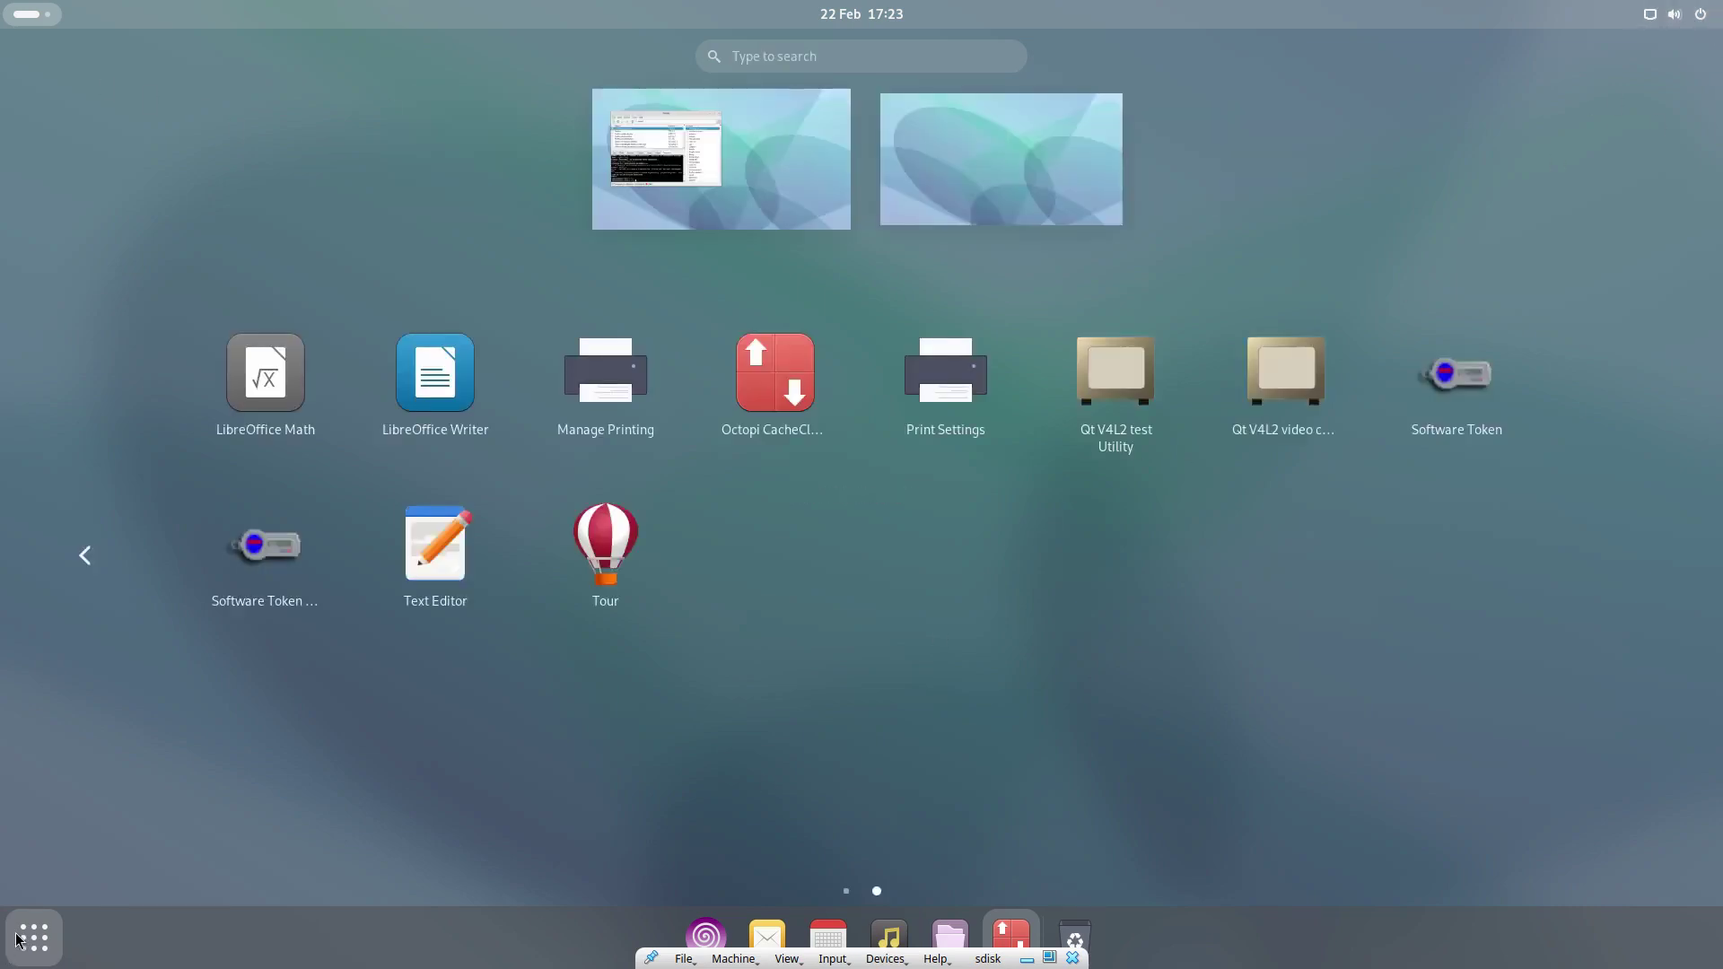
- Return to the desktop, close Octopi, and reopen the application grid
{"action": "left_click", "coordinate": [875, 169]}
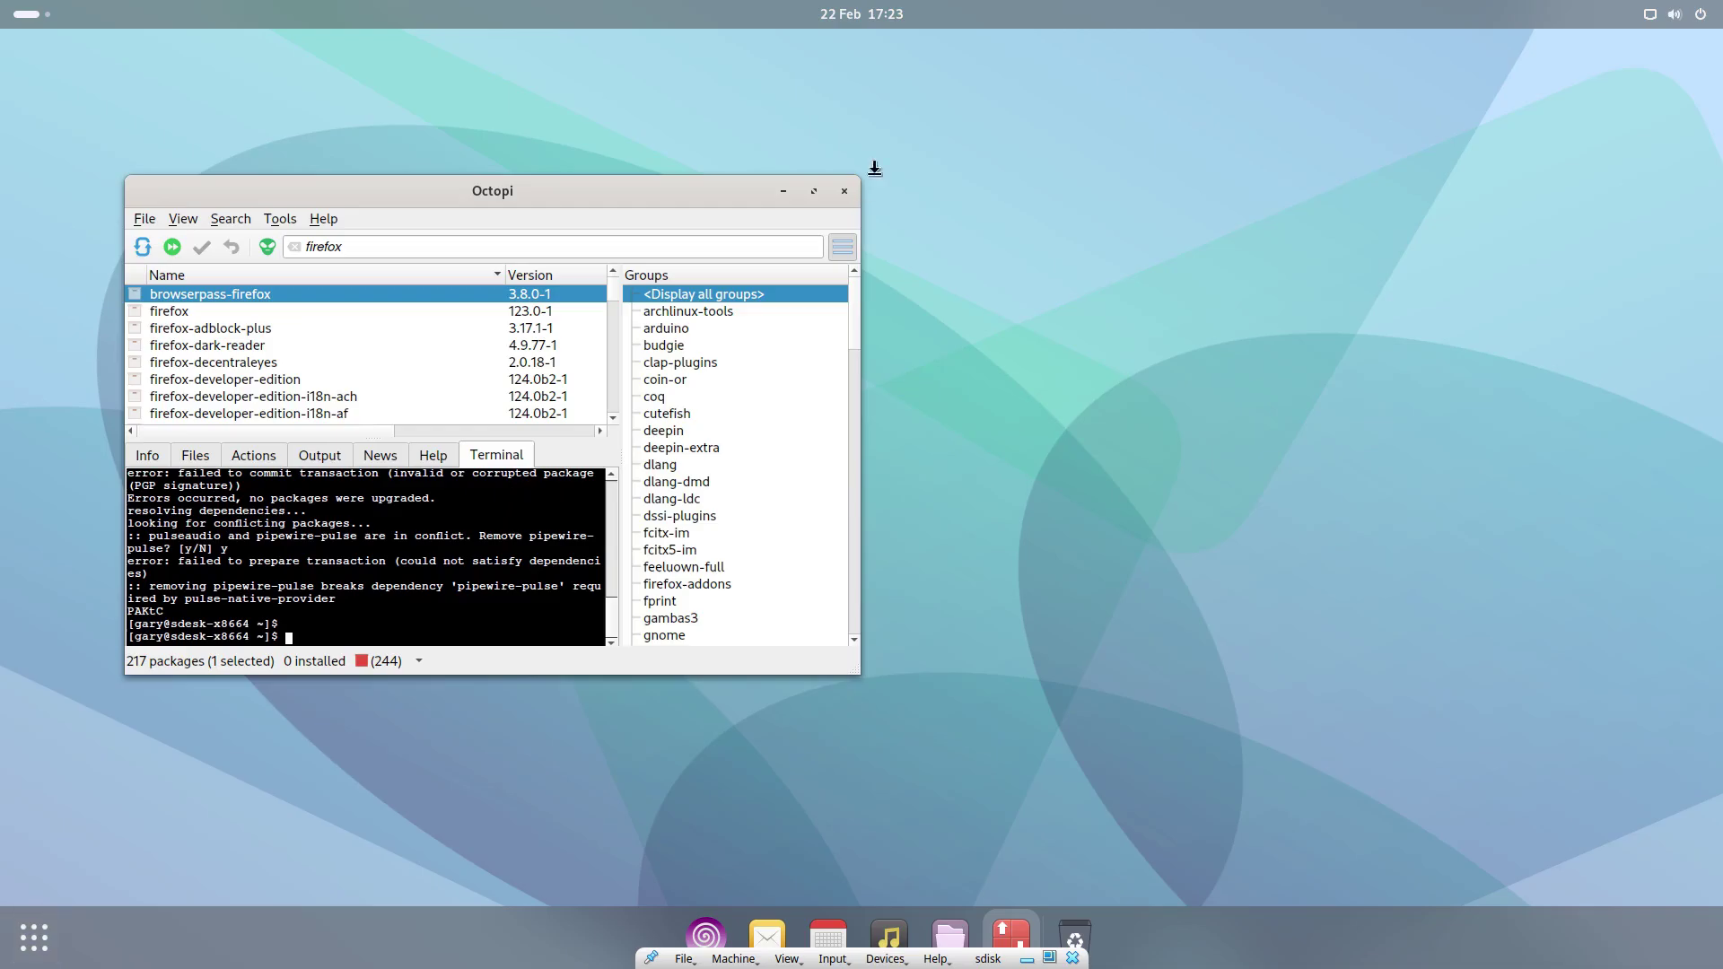
{"action": "left_click", "coordinate": [844, 191]}
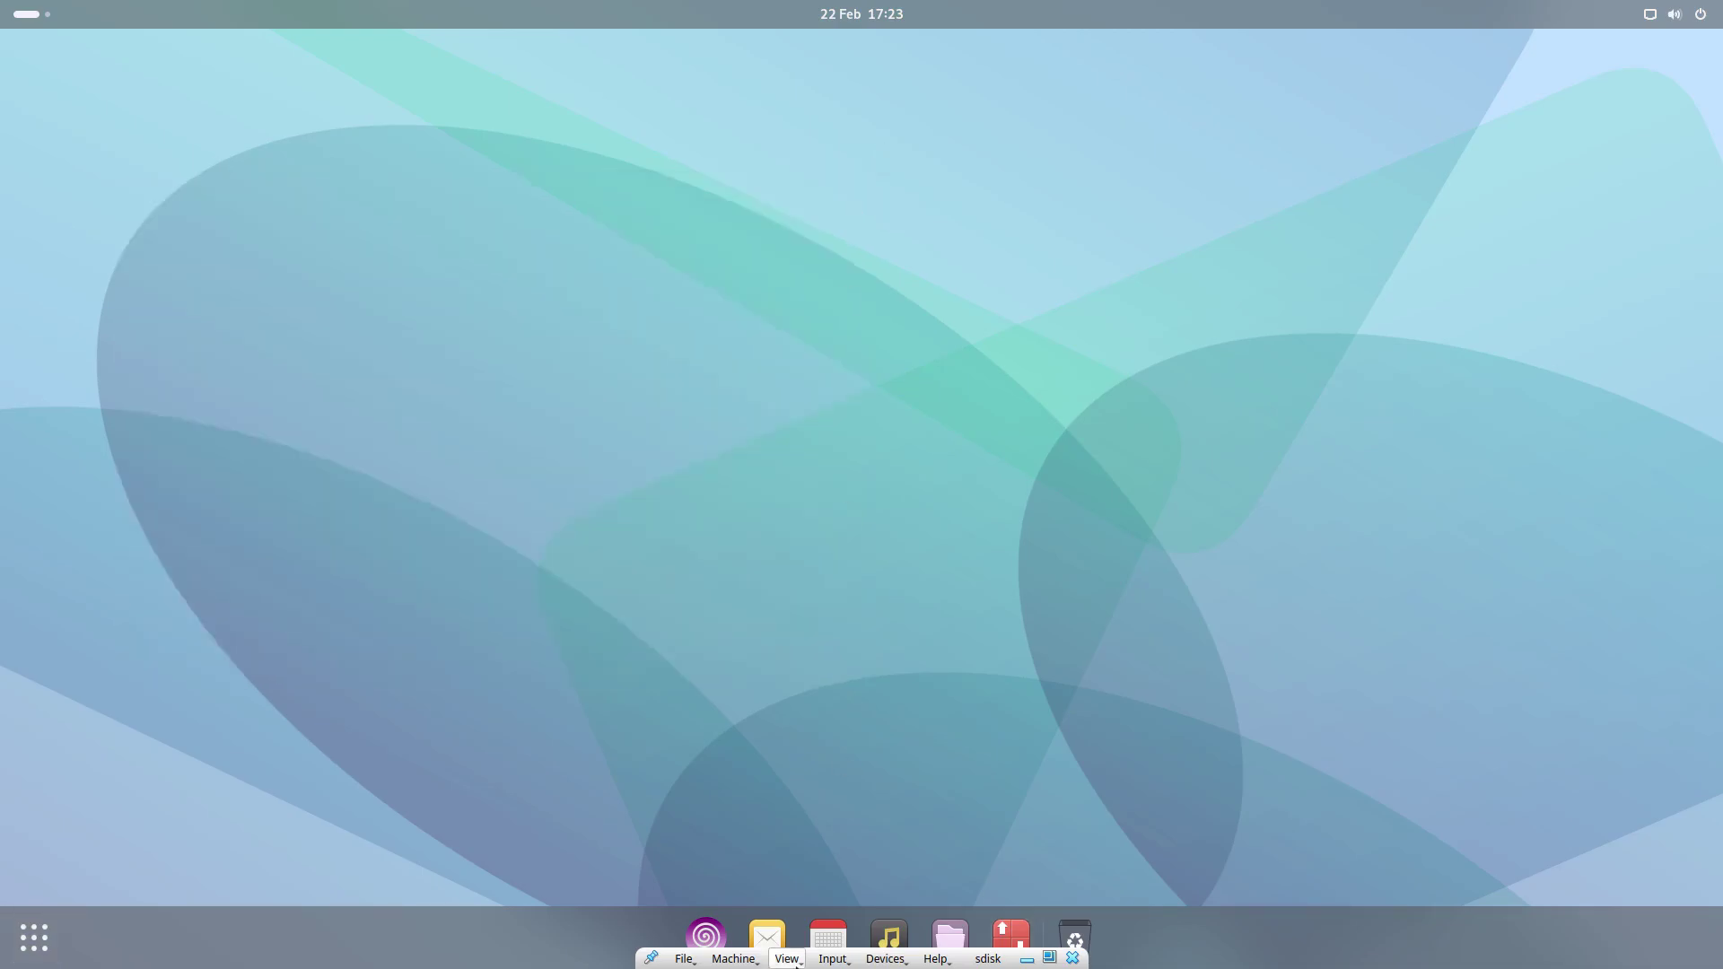
{"action": "left_click", "coordinate": [34, 938]}
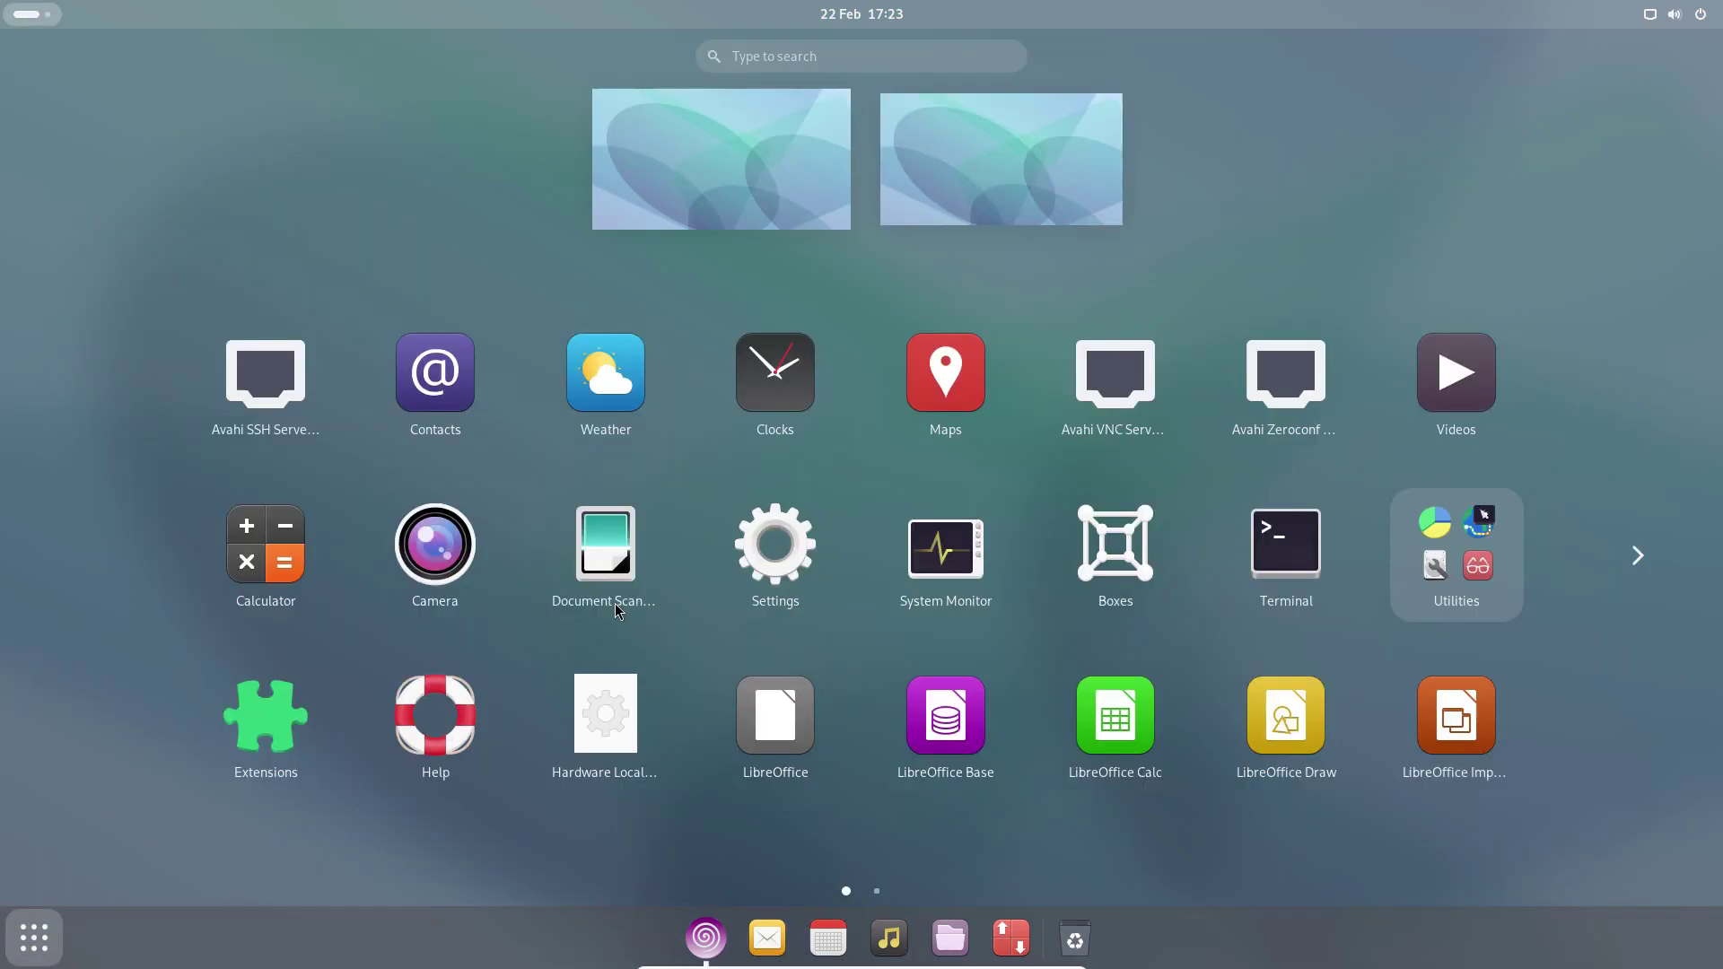
- Run sudo pacman -S firefox in a terminal, authenticate, and decline deleting corrupted mailcap and firefox packages
{"action": "left_click", "coordinate": [1298, 570]}
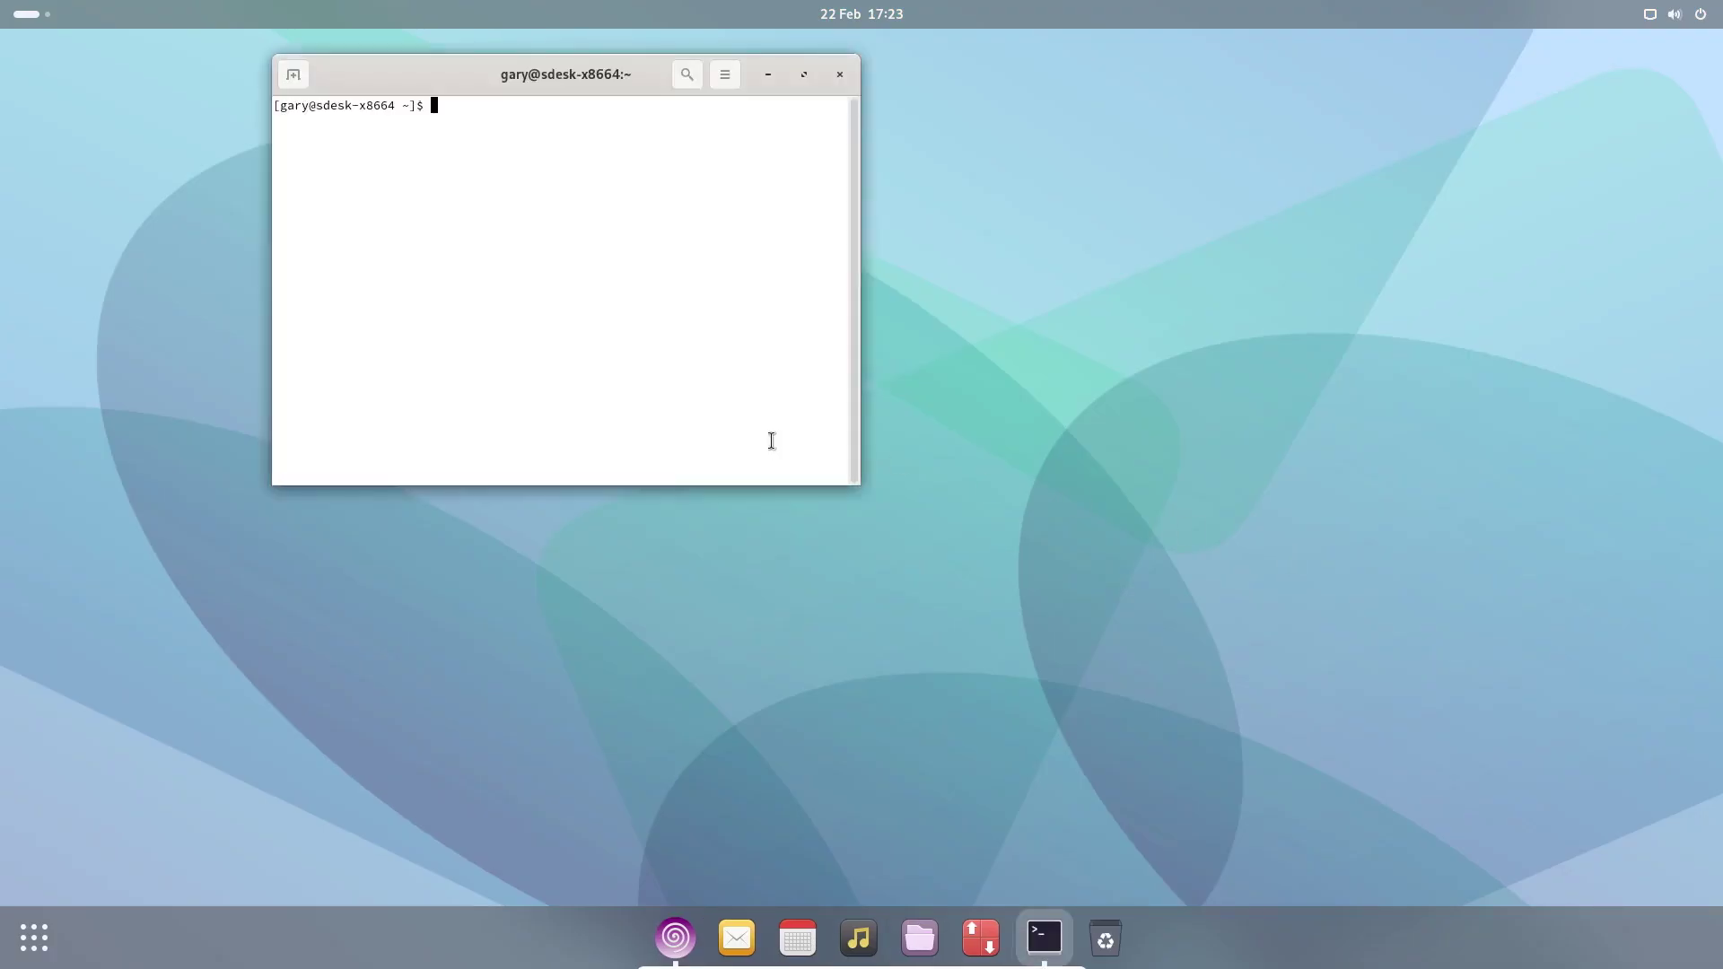
{"action": "type", "text": "sudo"}
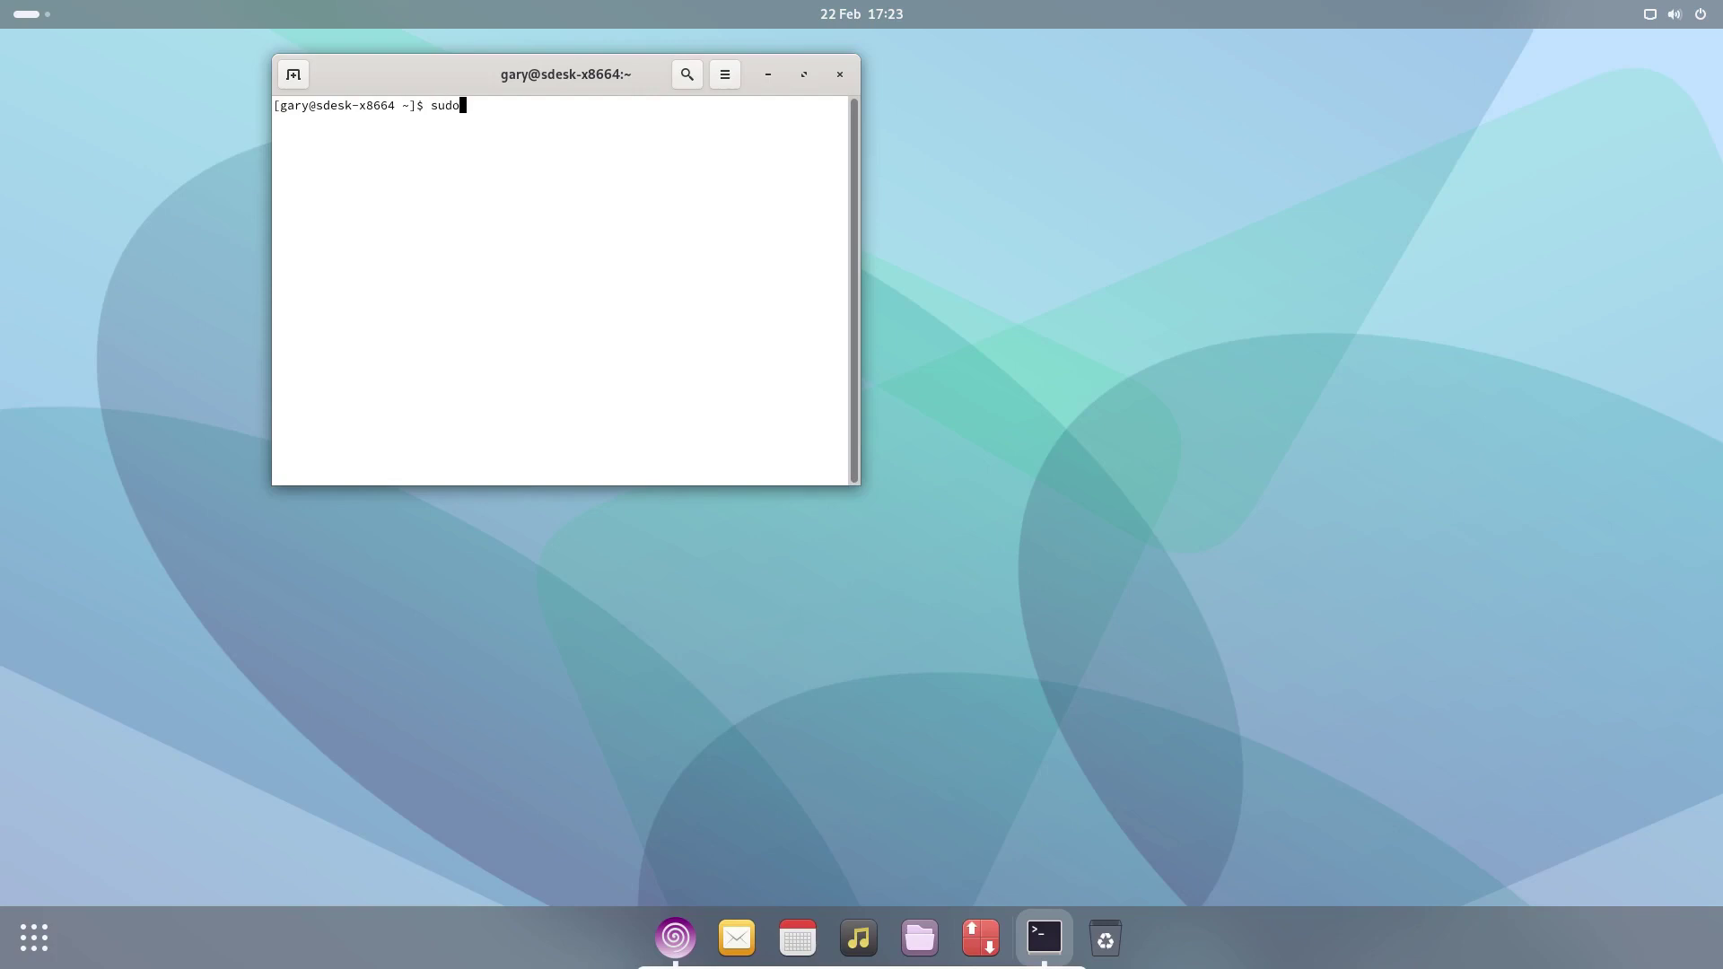
{"action": "type", "text": " pacman -S firefox"}
{"action": "key", "text": "Return"}
{"action": "key", "text": "Return"}
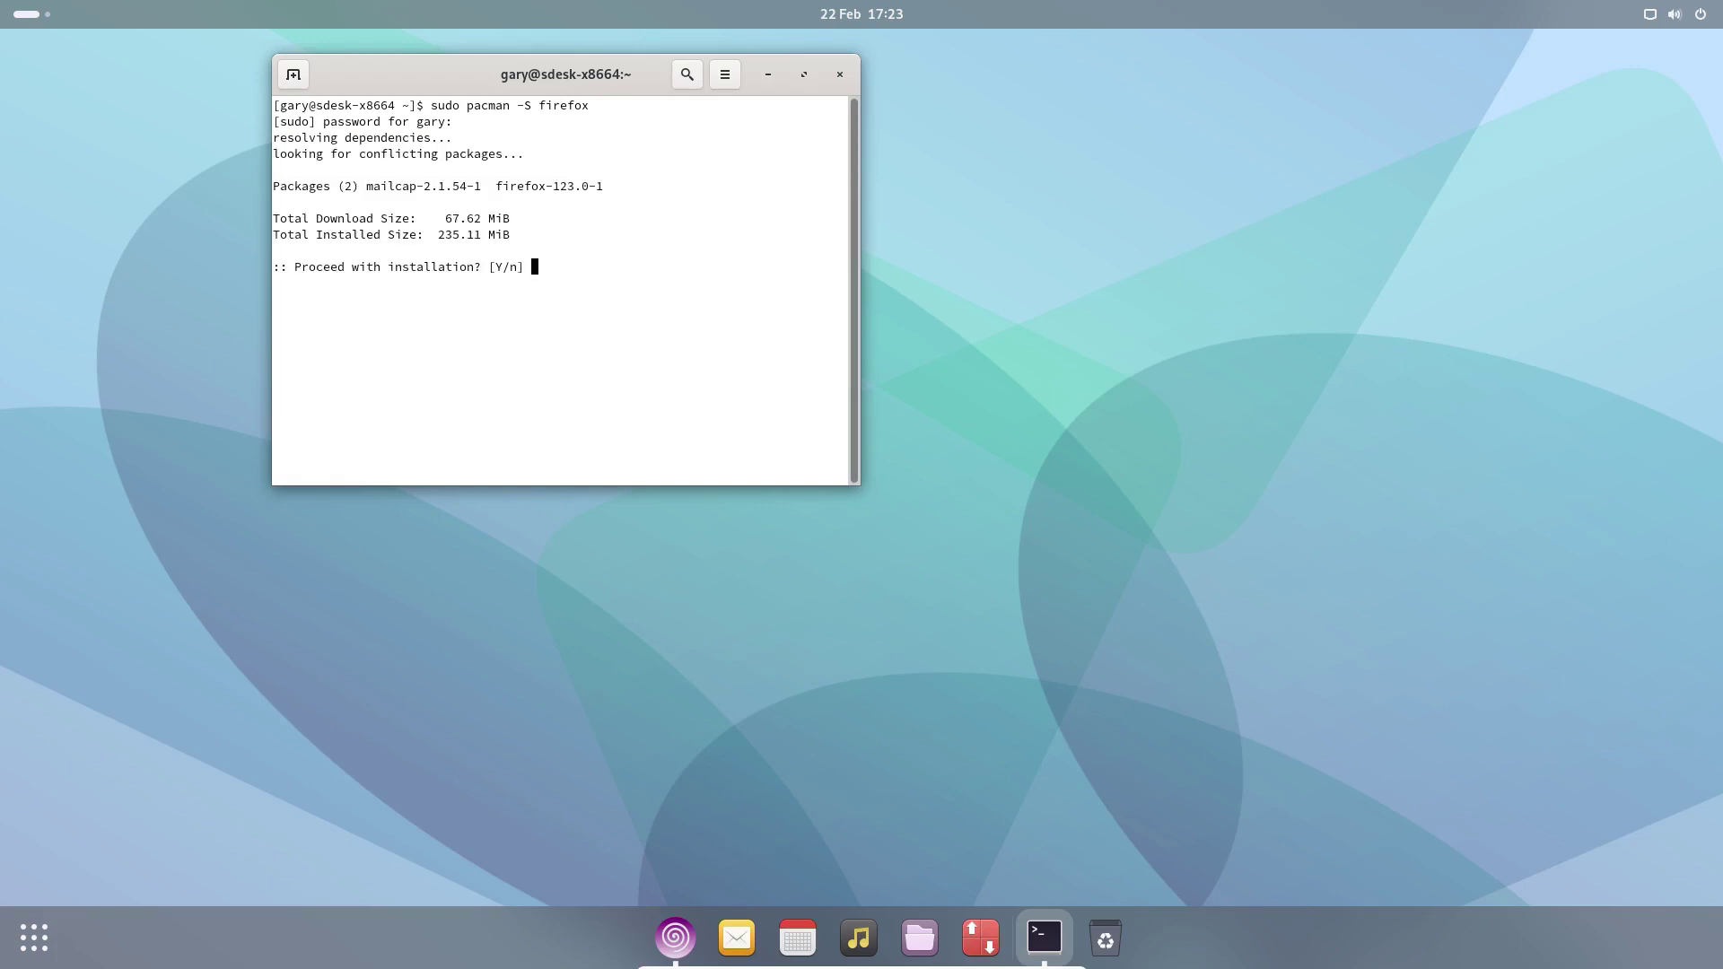
{"action": "type", "text": "y"}
{"action": "key", "text": "Return"}
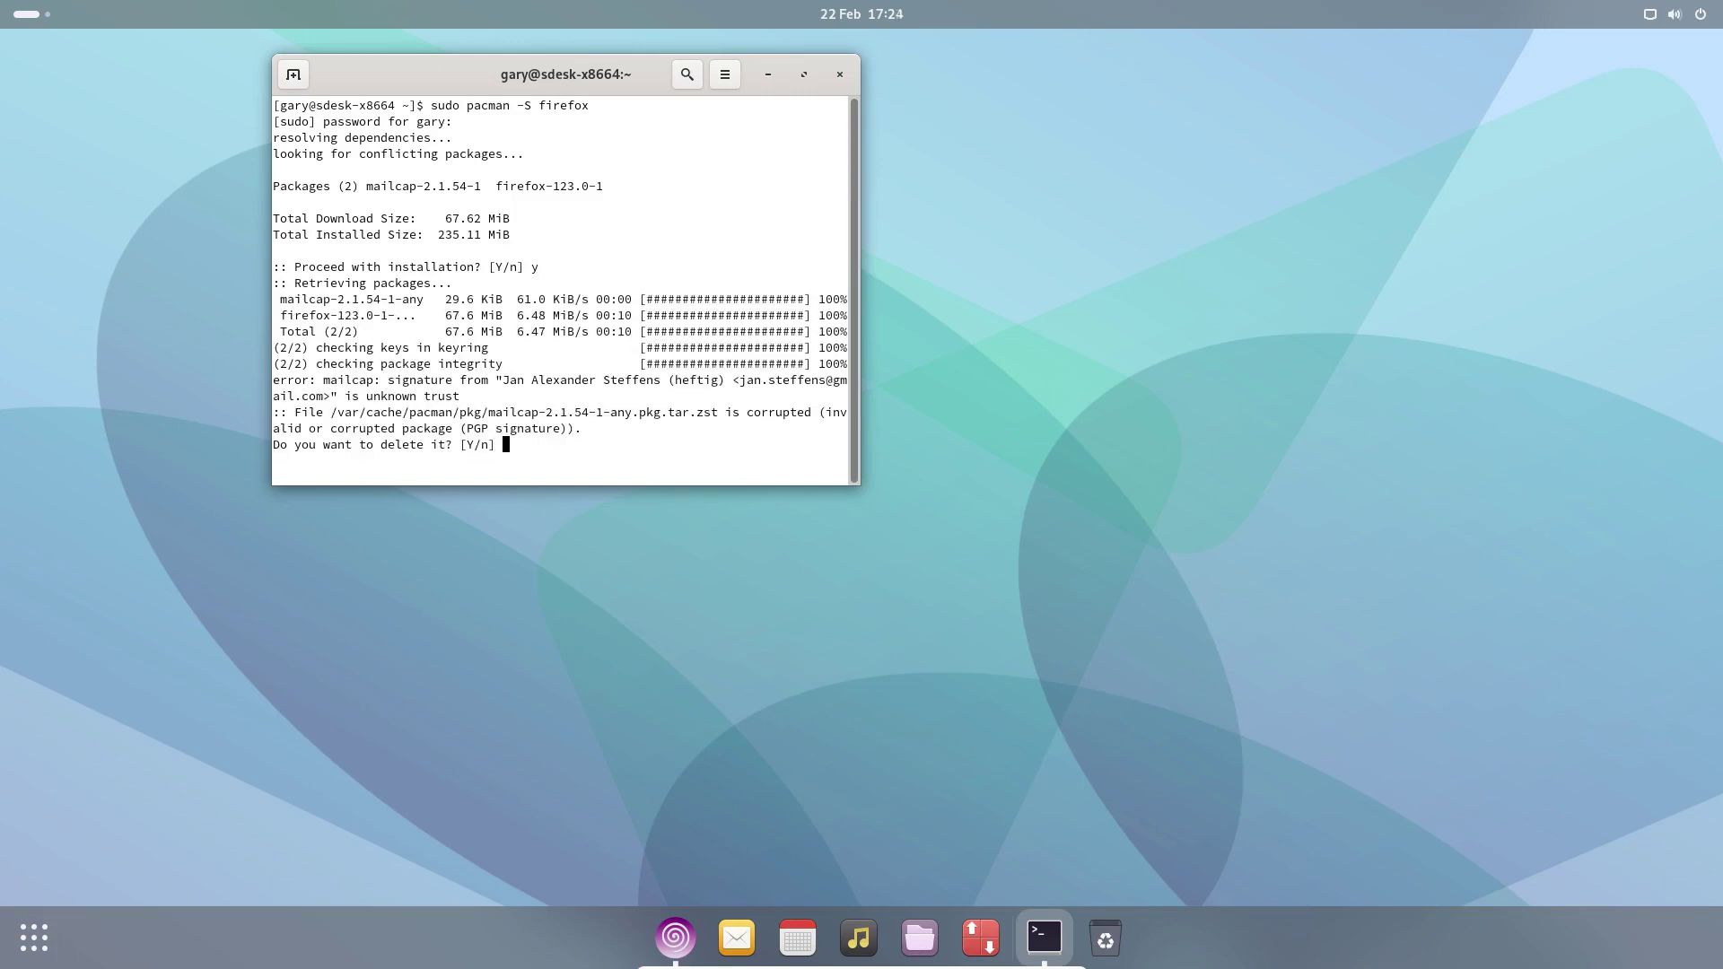
{"action": "type", "text": "n"}
{"action": "key", "text": "Return"}
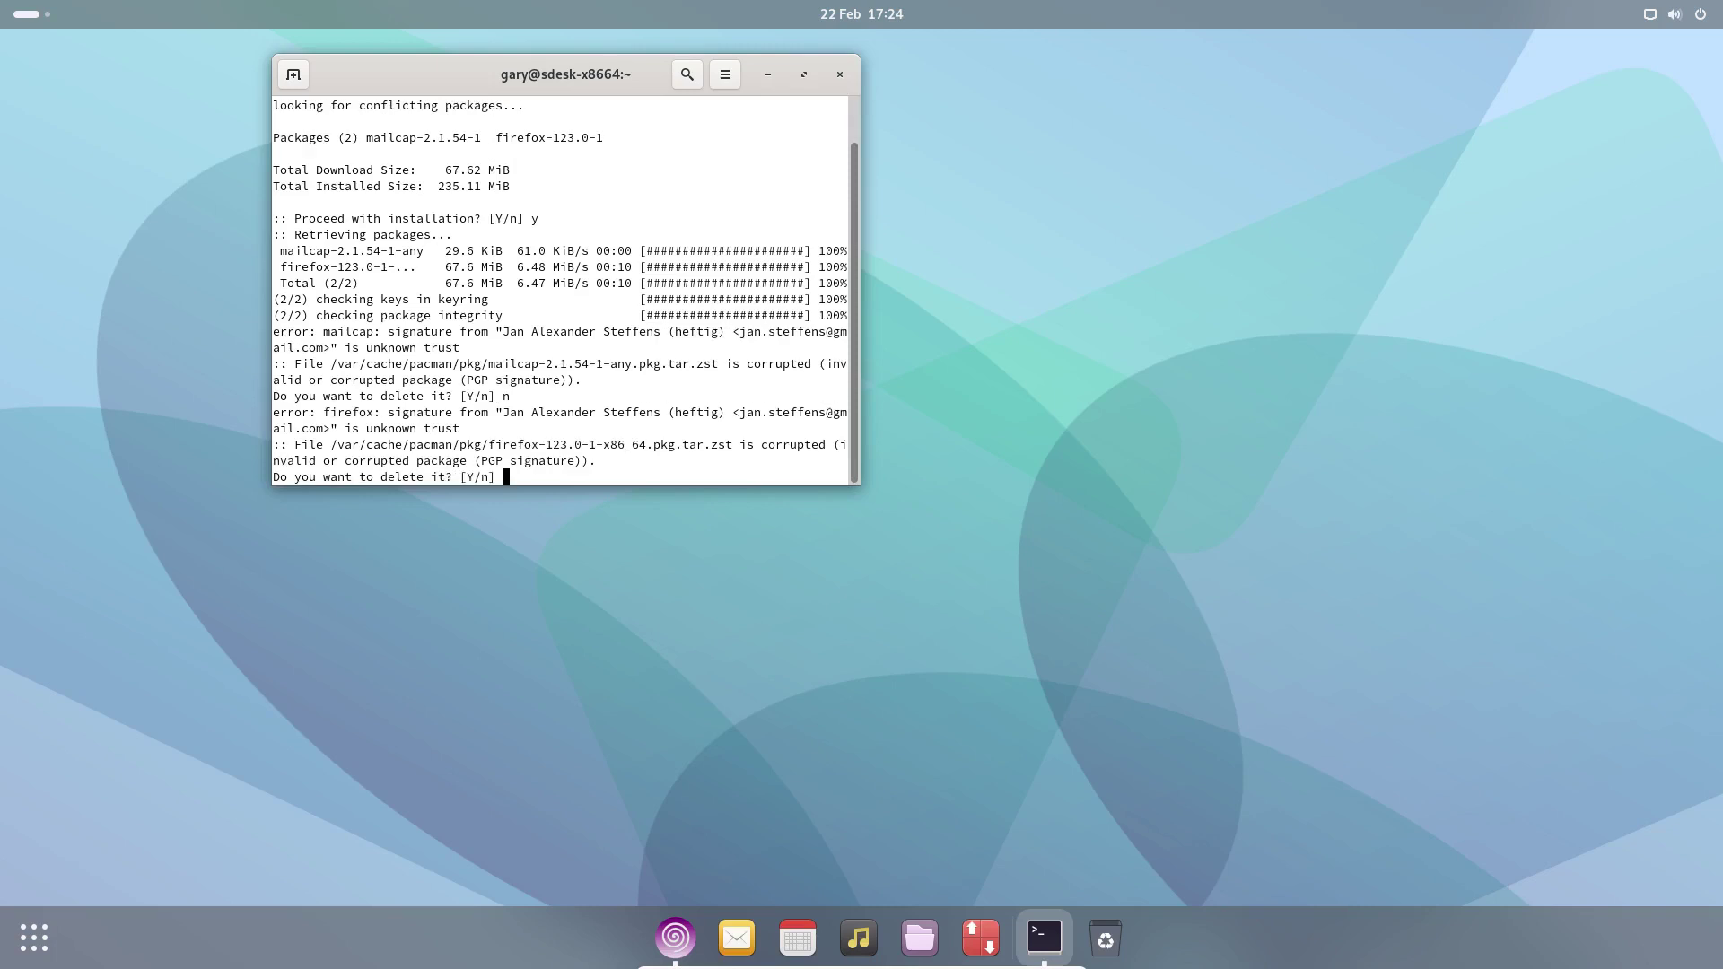
{"action": "type", "text": "n"}
{"action": "key", "text": "Return"}
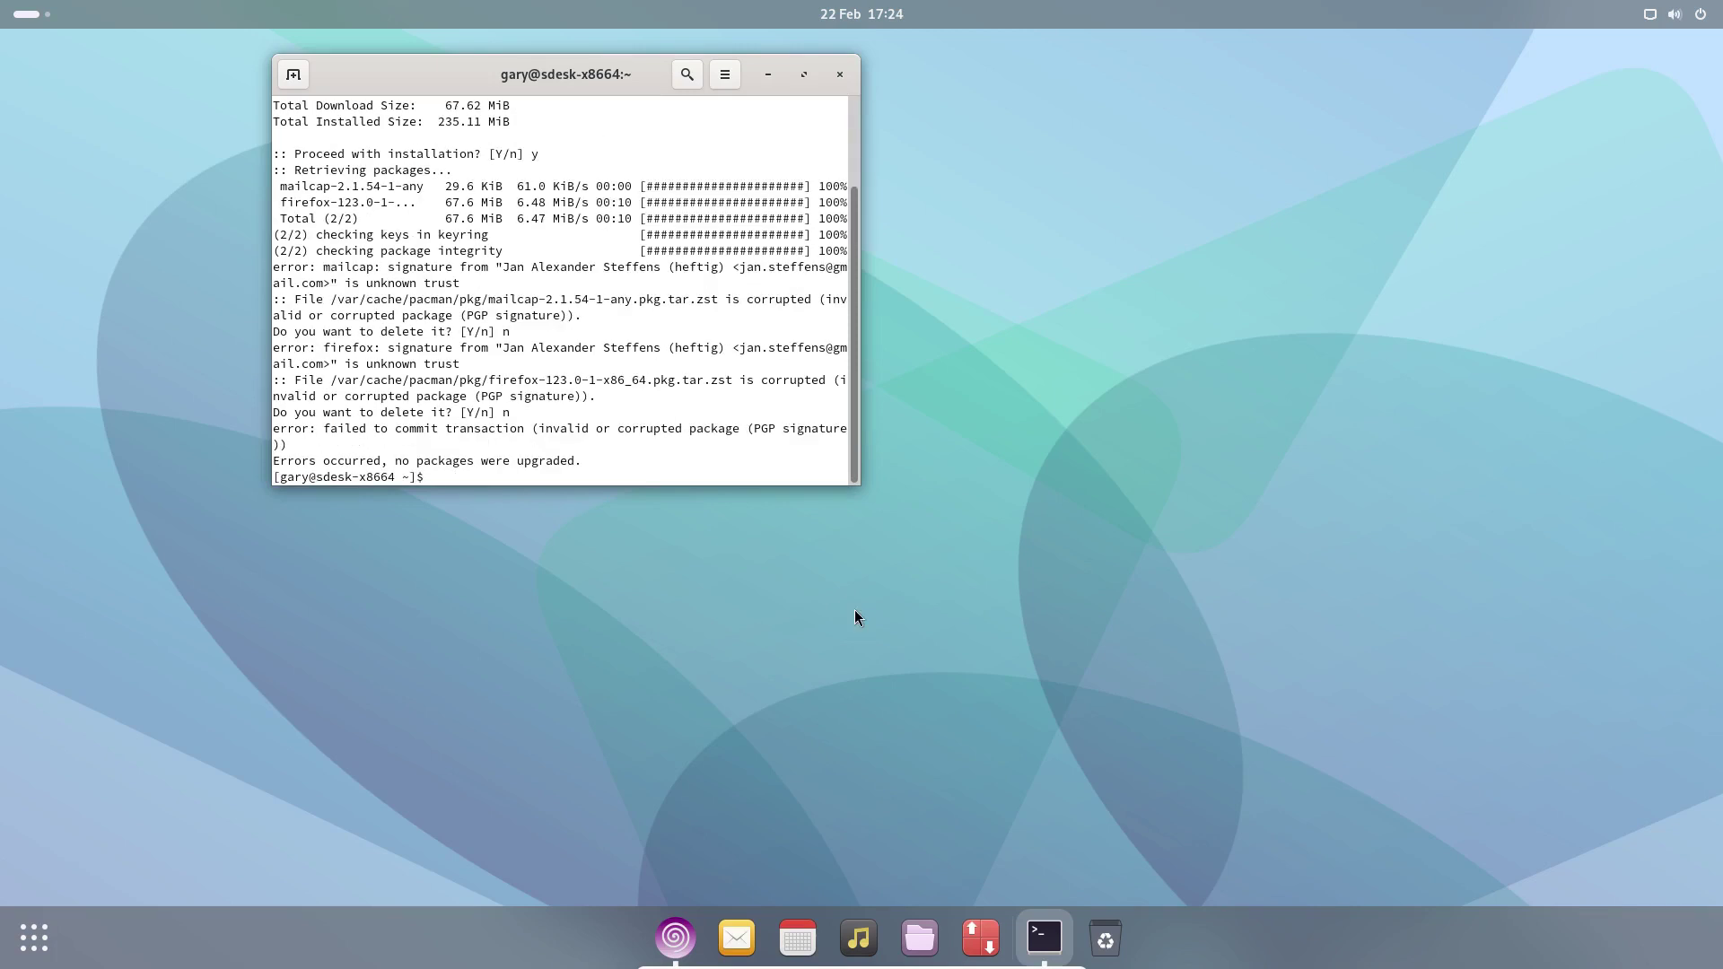
- Page through the app grid, close the overview, and erase a stray character at the prompt
{"action": "left_click", "coordinate": [34, 938]}
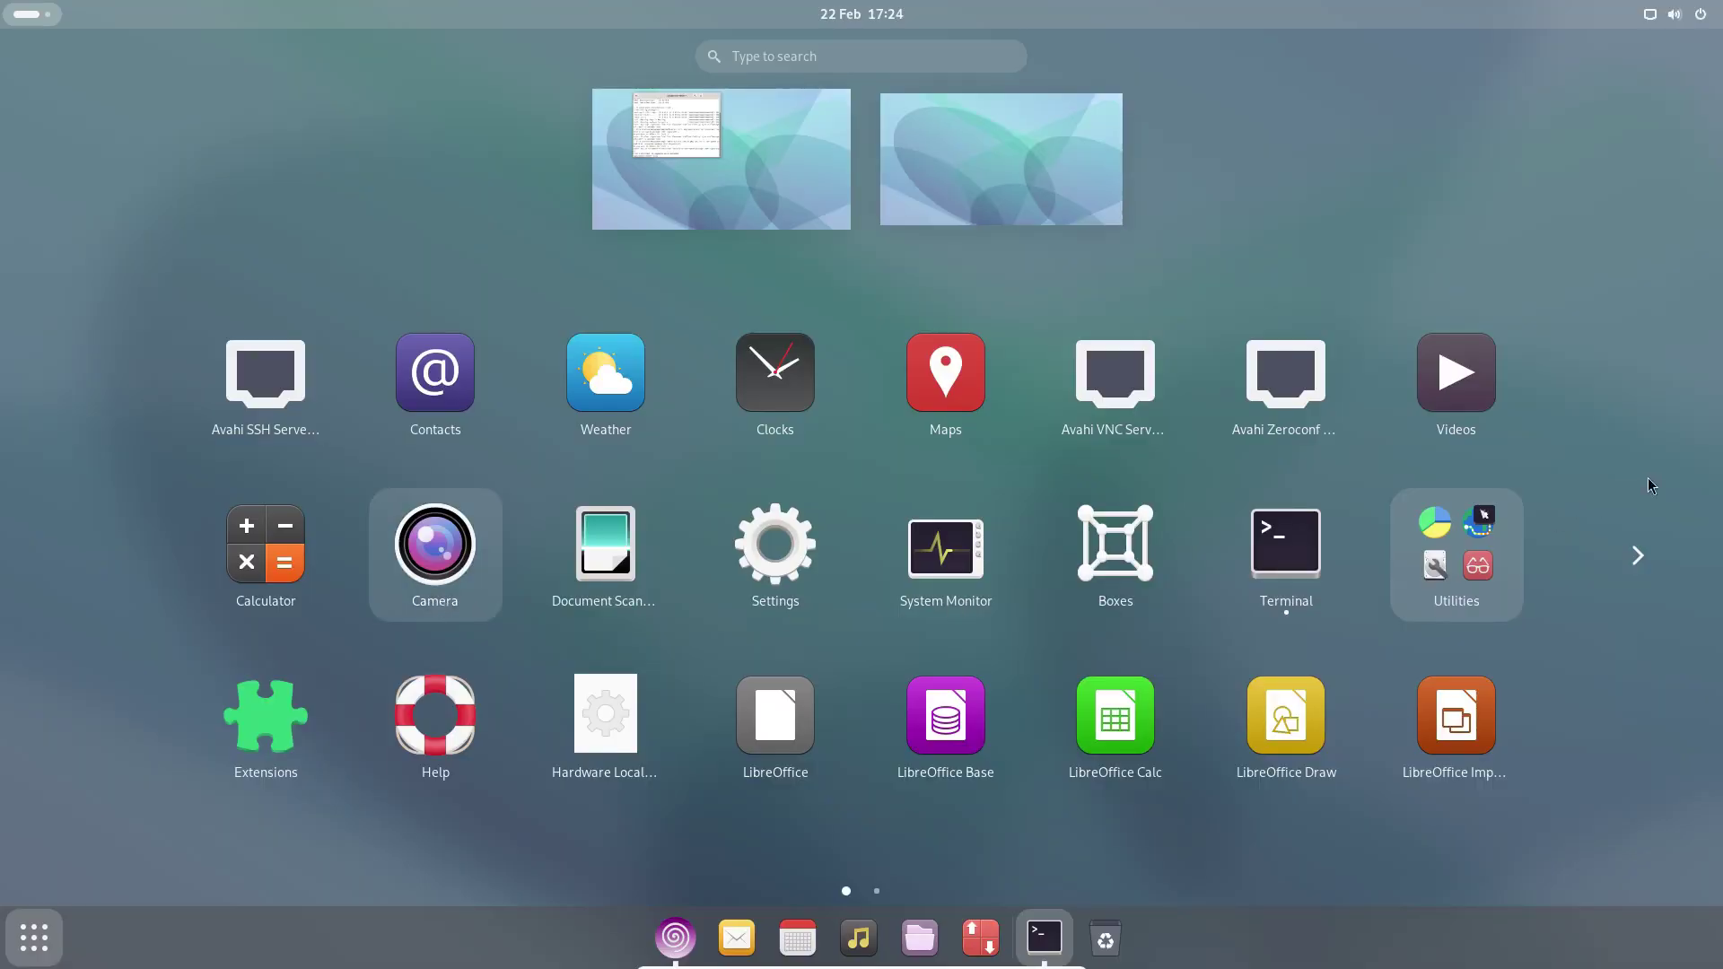
{"action": "left_click", "coordinate": [1636, 557]}
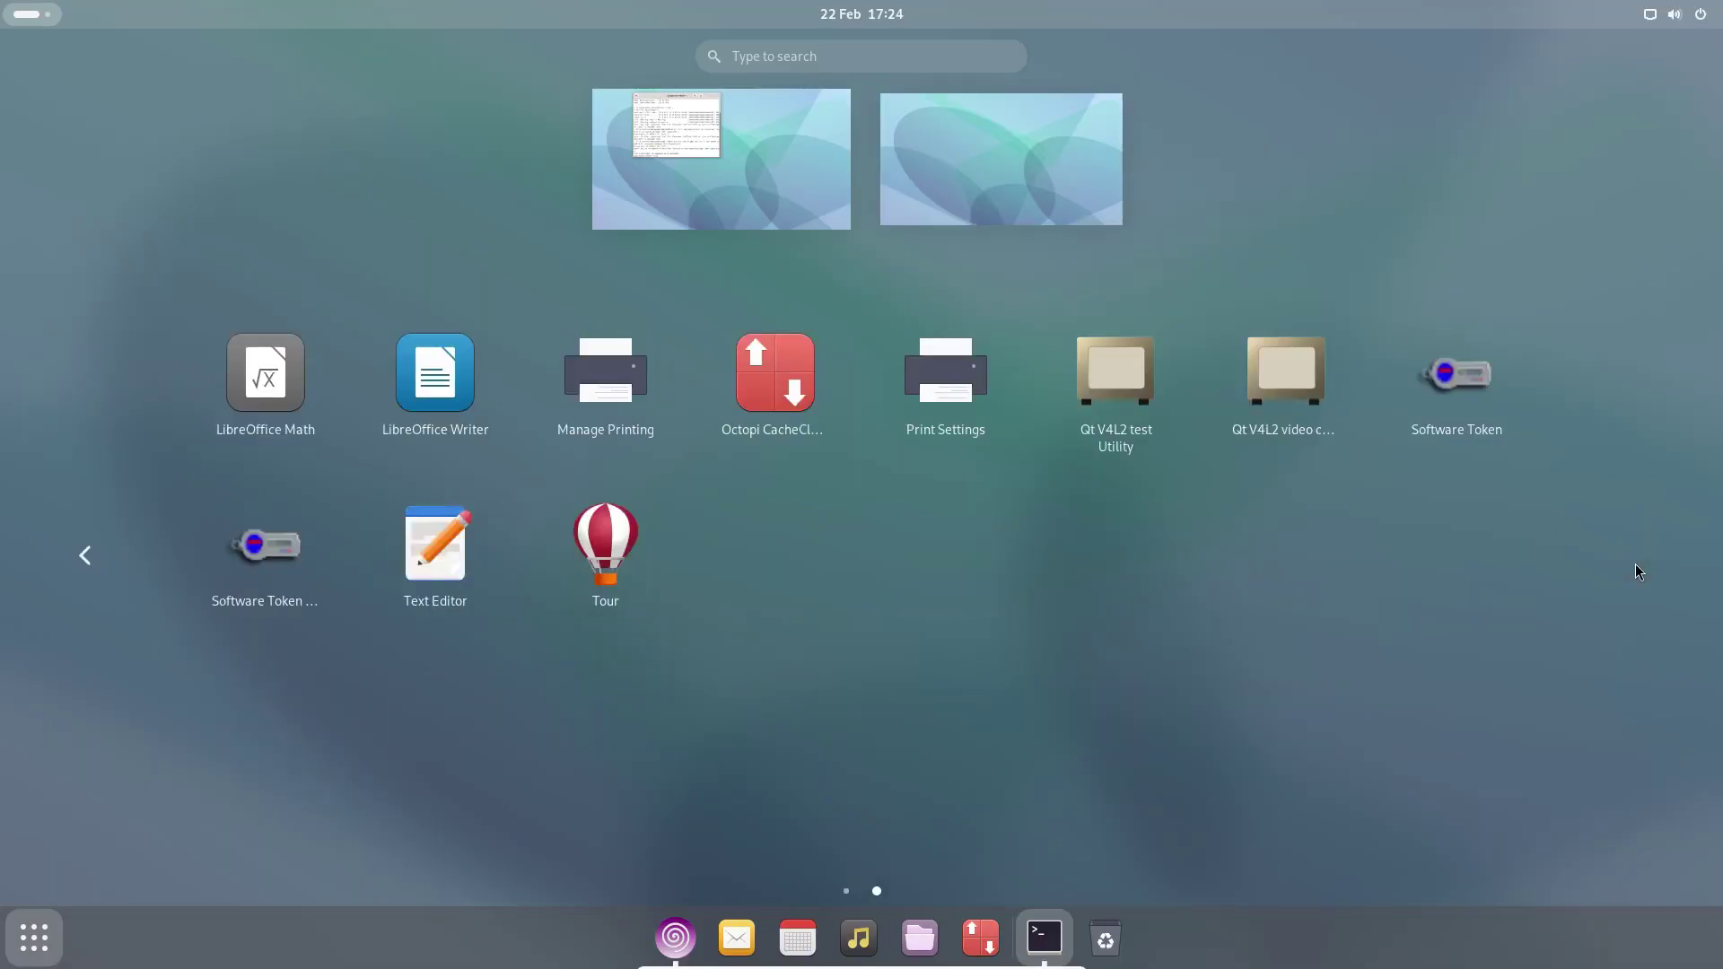
{"action": "left_click", "coordinate": [88, 557]}
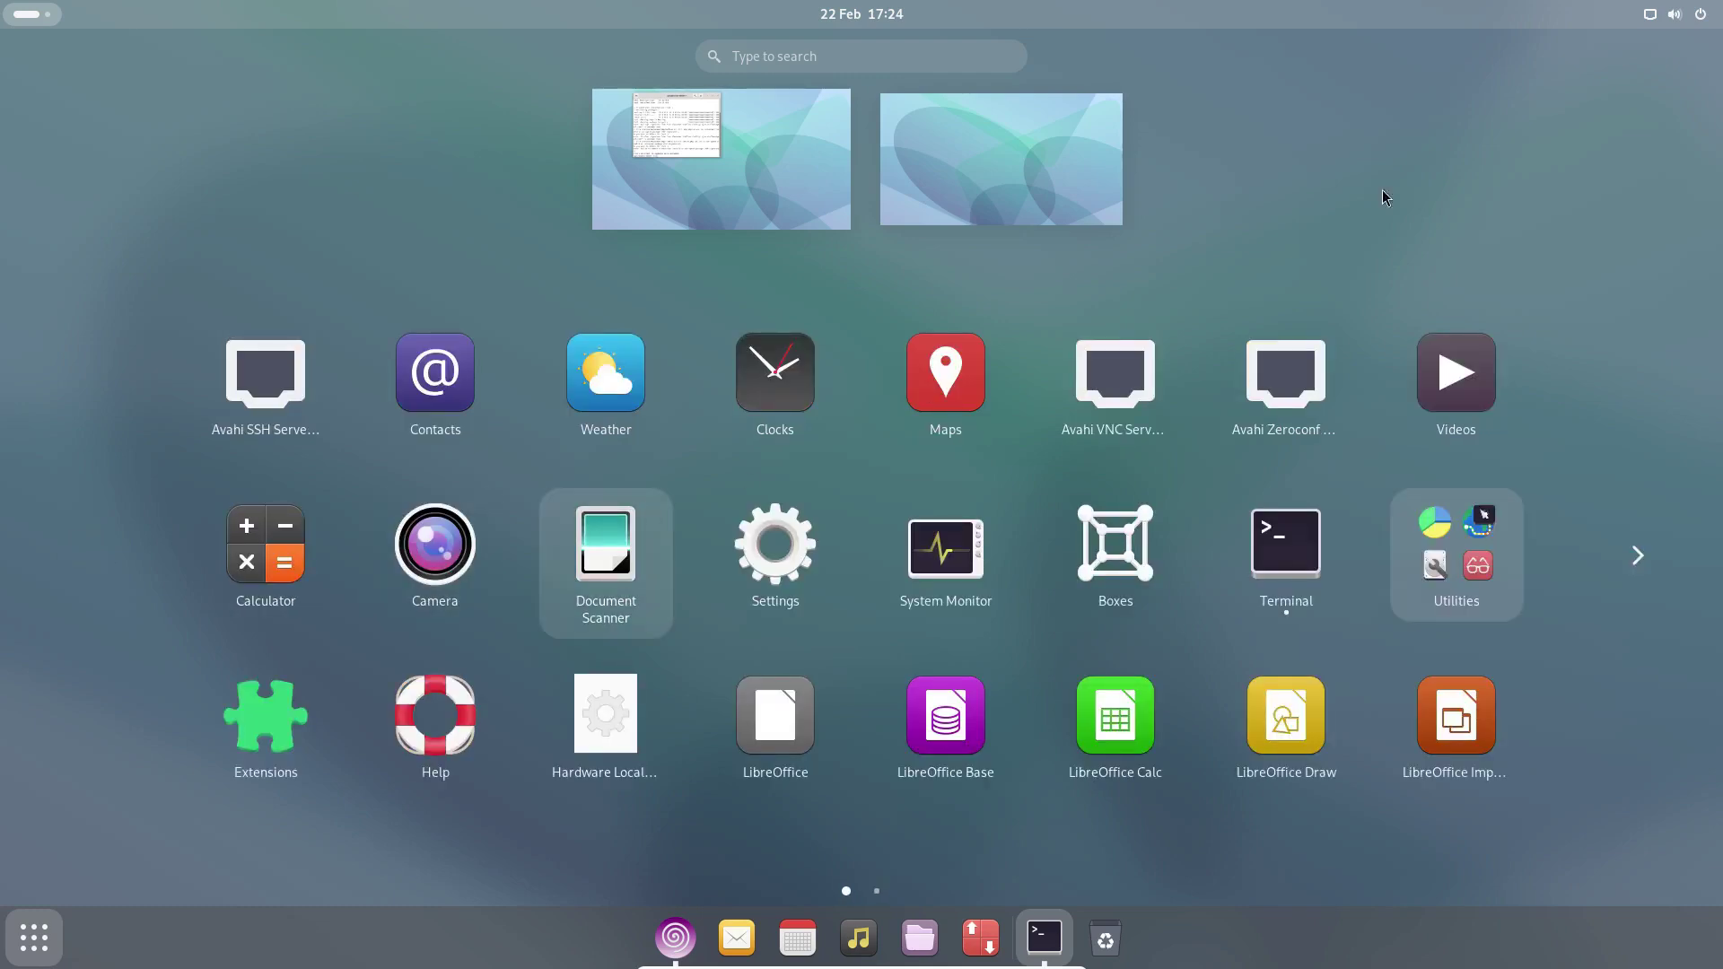
{"action": "key", "text": "super"}
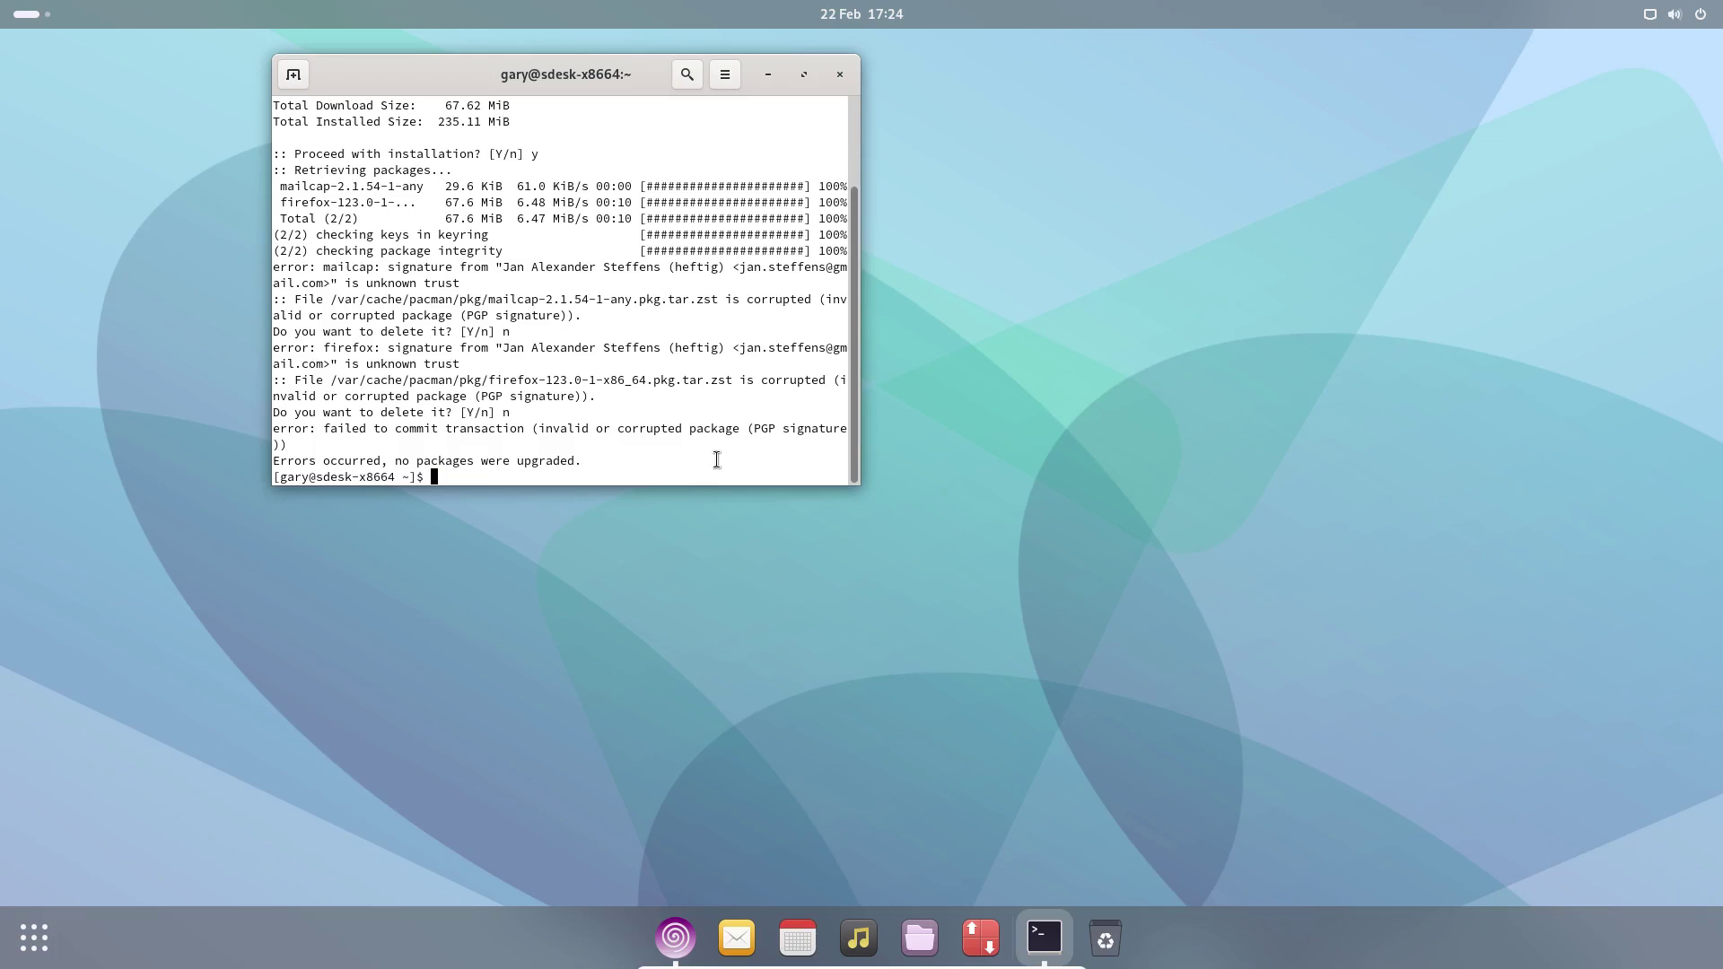
{"action": "type", "text": "s"}
{"action": "key", "text": "BackSpace"}
- Launch the Octopi package manager from the dock
{"action": "left_click", "coordinate": [973, 936]}
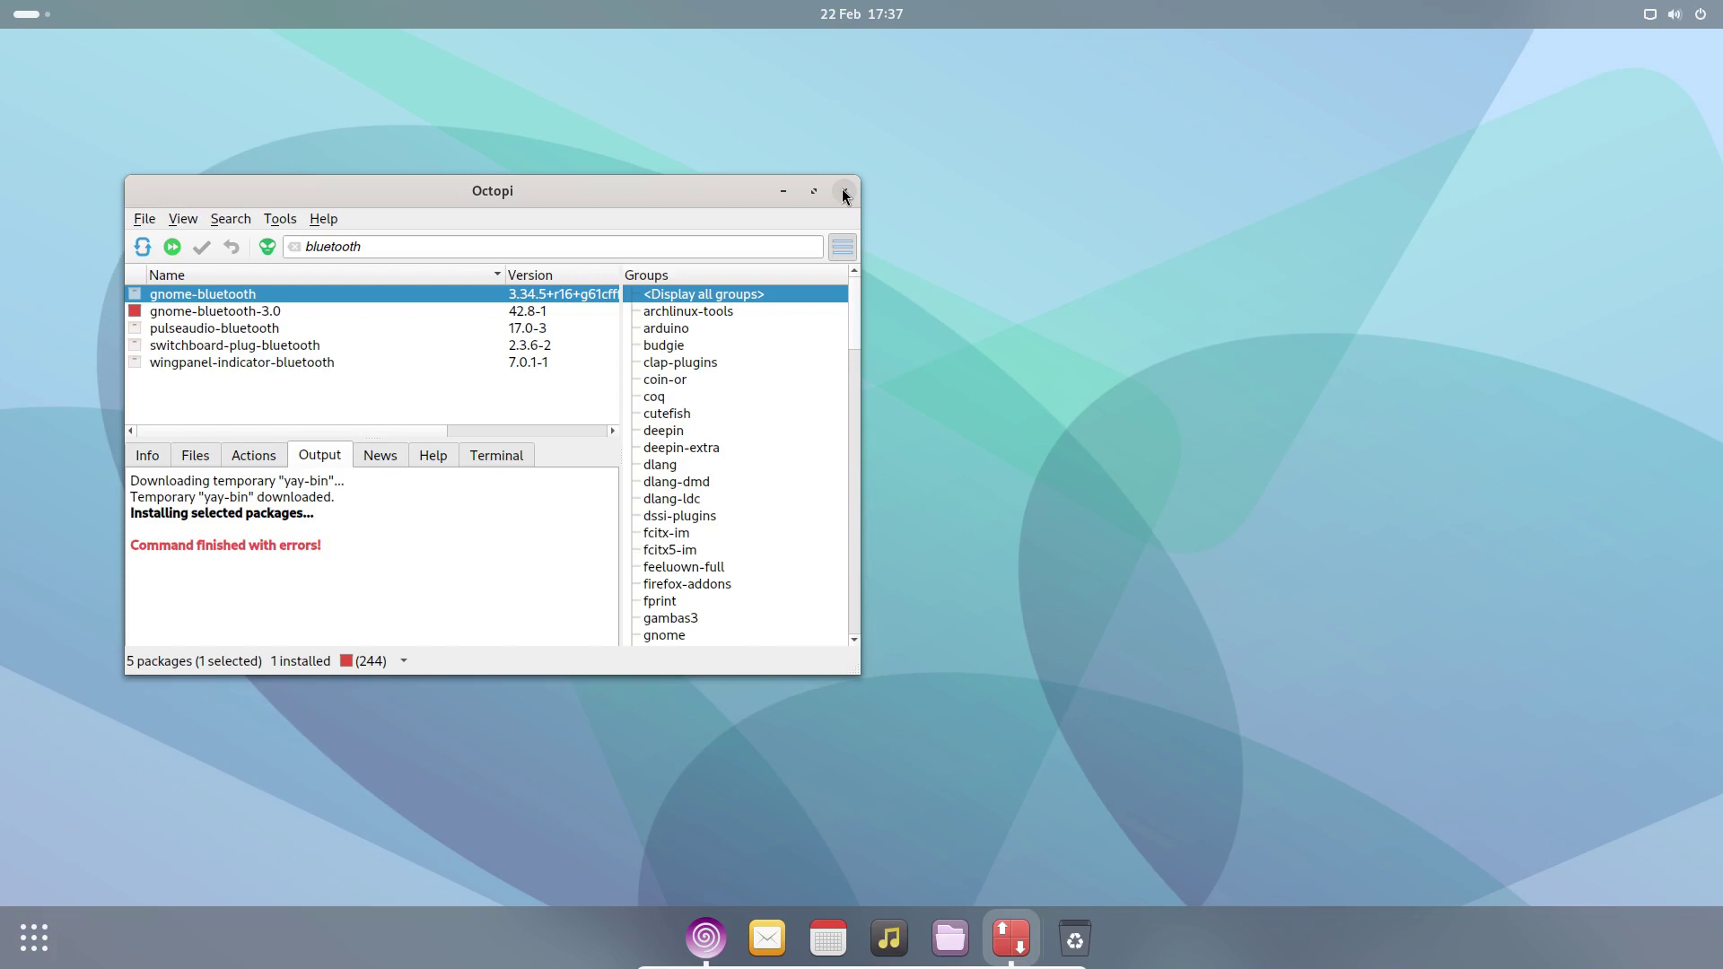
- Close the Octopi package manager window, returning to the empty desktop
{"action": "left_click", "coordinate": [842, 191]}
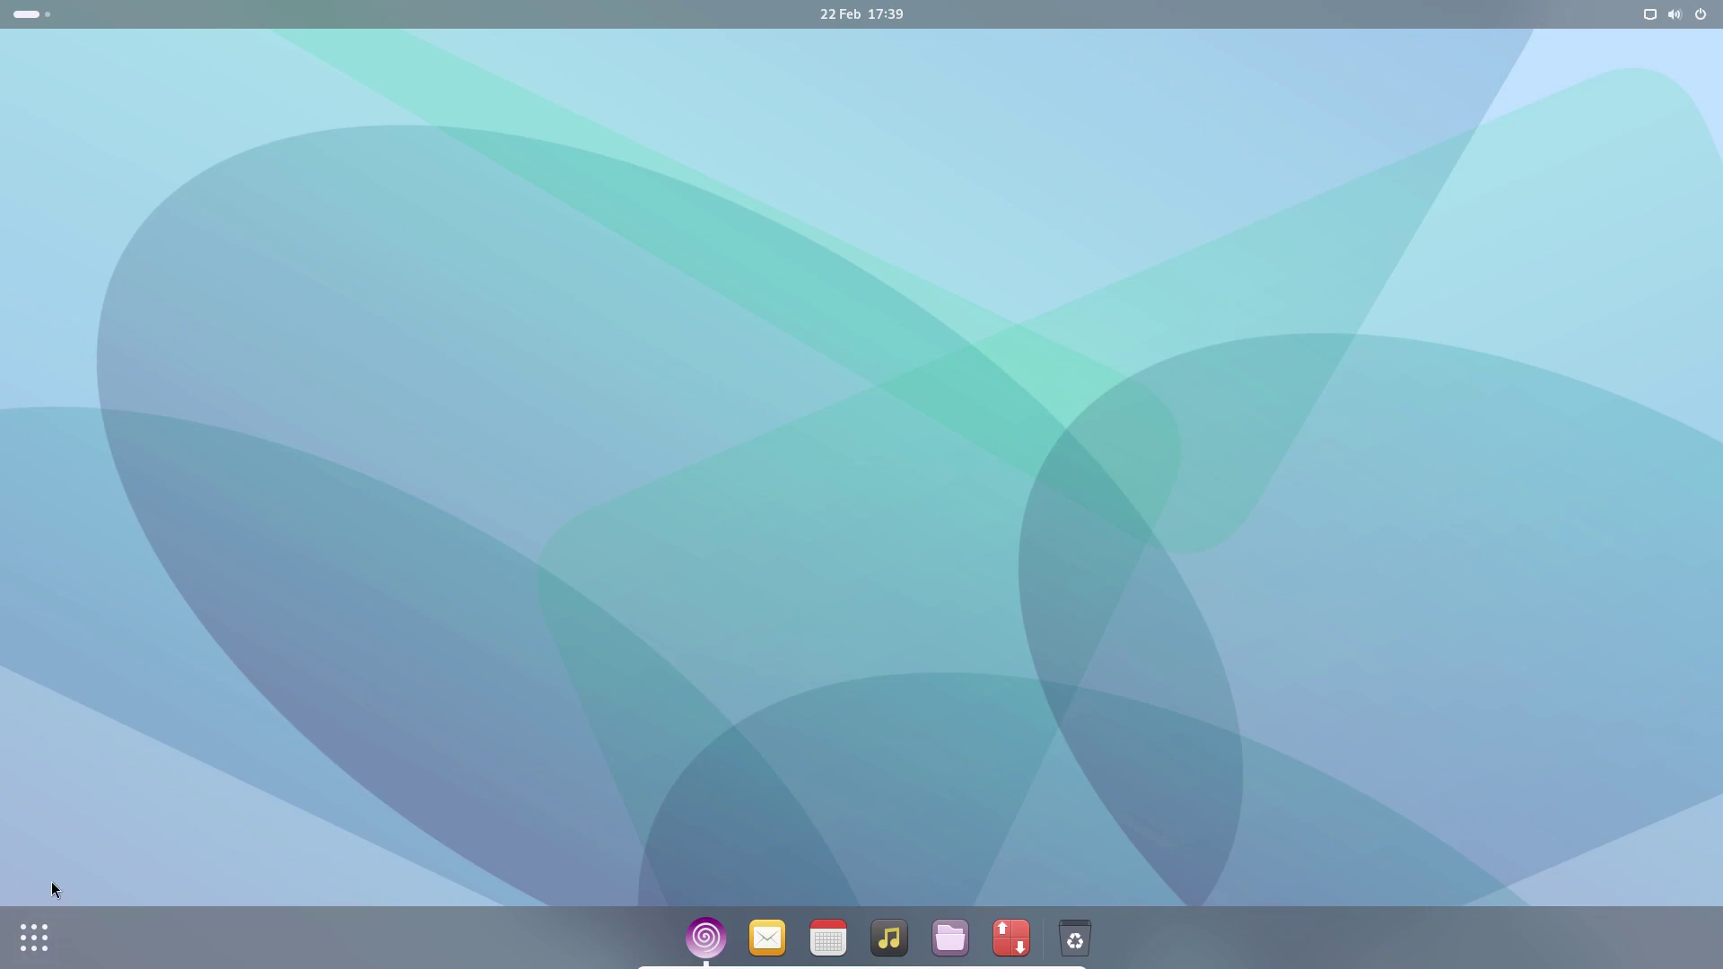
{"action": "left_click", "coordinate": [43, 957]}
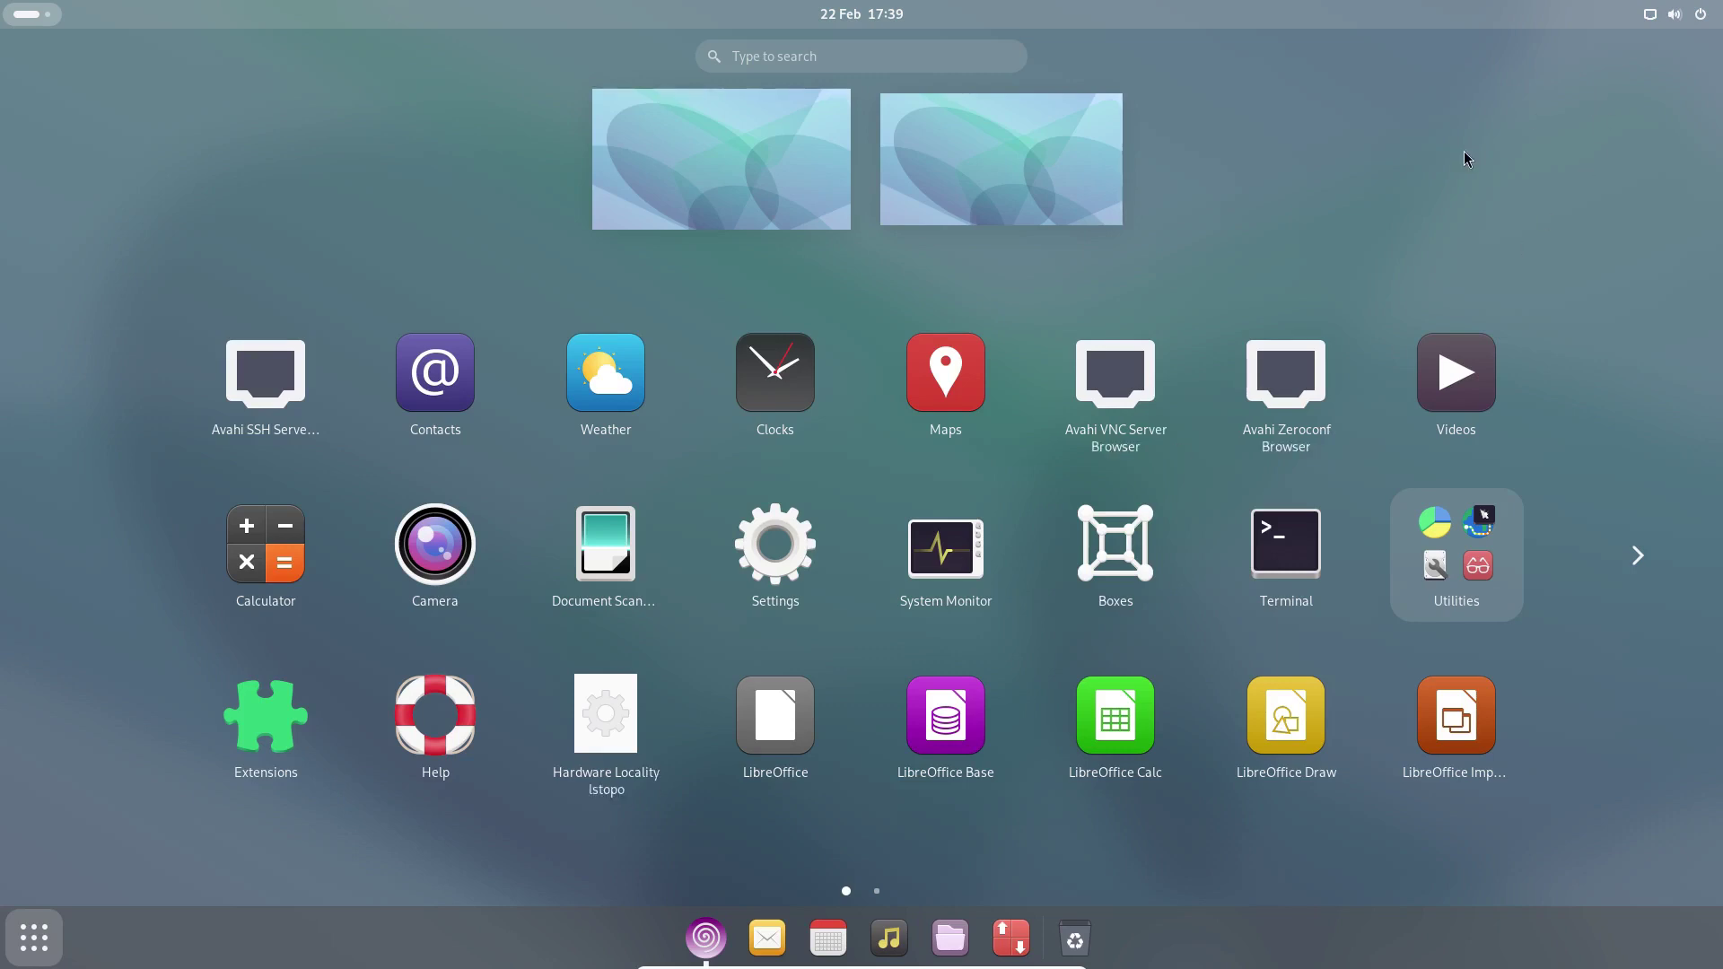
{"action": "left_click", "coordinate": [47, 953]}
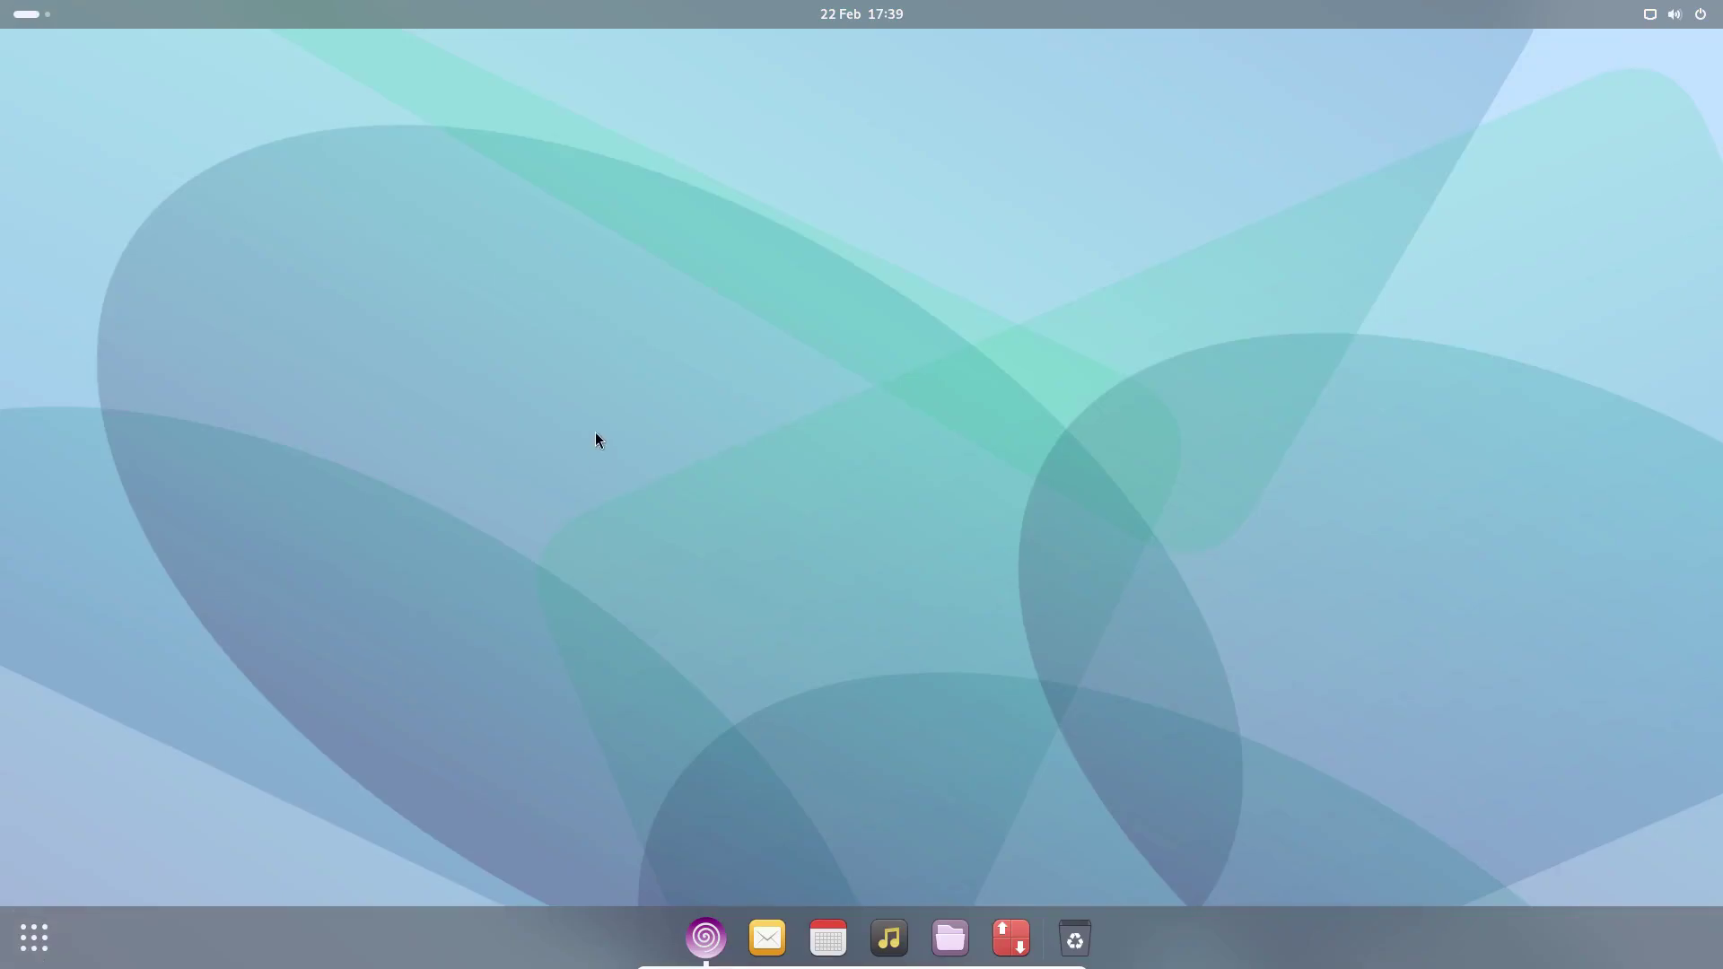